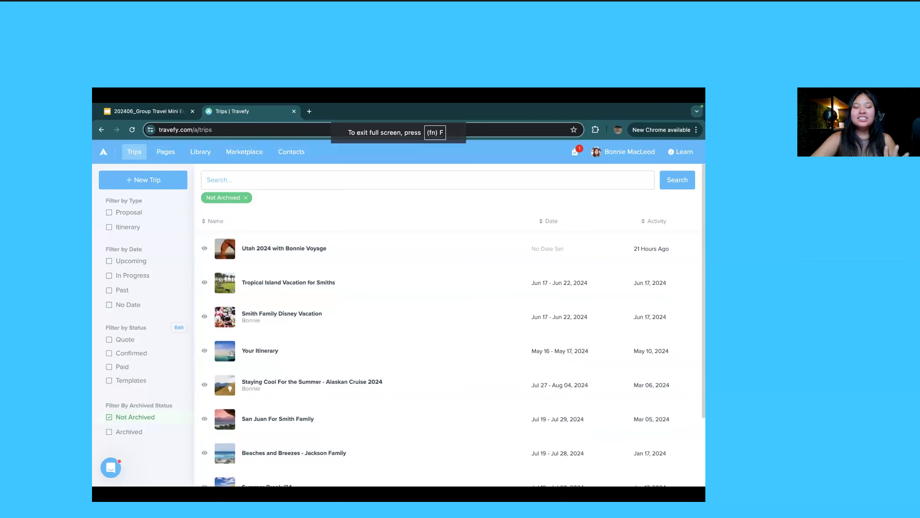
Step: Create a new form in the library
{"action": "left_click", "coordinate": [200, 157]}
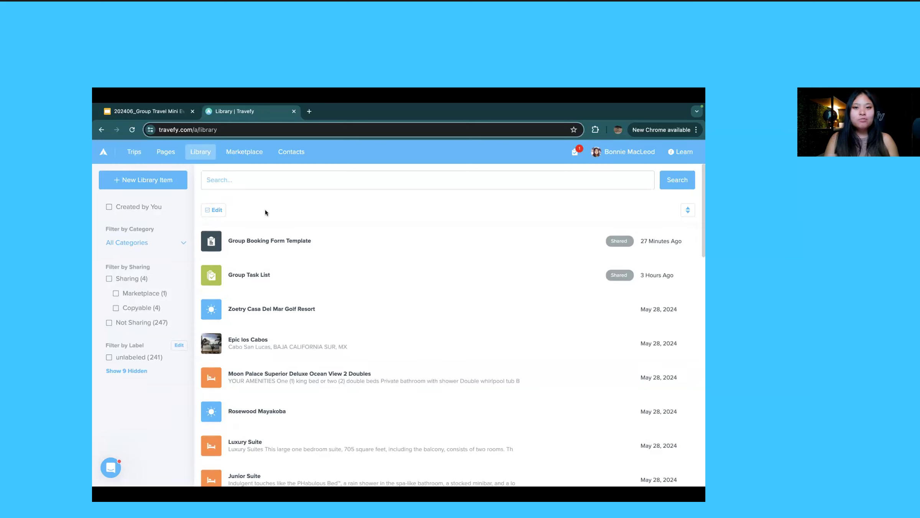
{"action": "scroll", "coordinate": [265, 213], "scroll_direction": "down", "scroll_amount": 1}
{"action": "scroll", "coordinate": [266, 214], "scroll_direction": "up", "scroll_amount": 1}
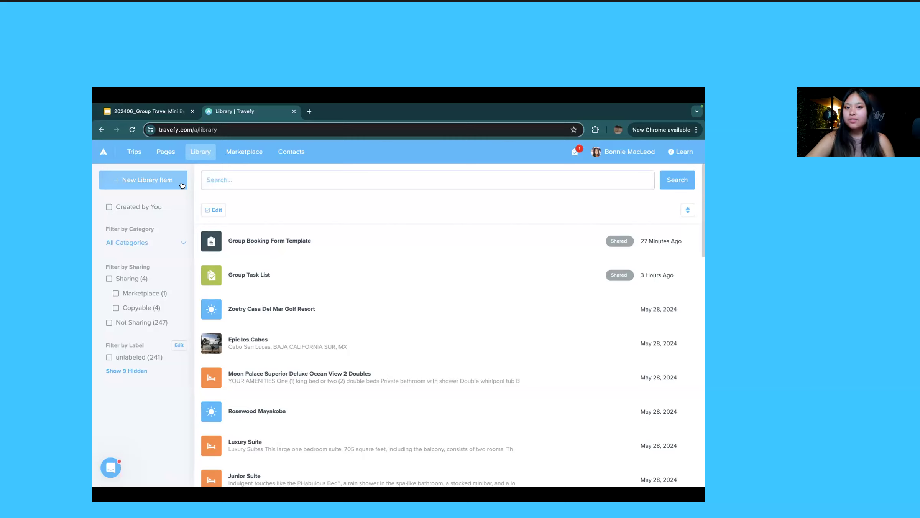
{"action": "left_click", "coordinate": [153, 181]}
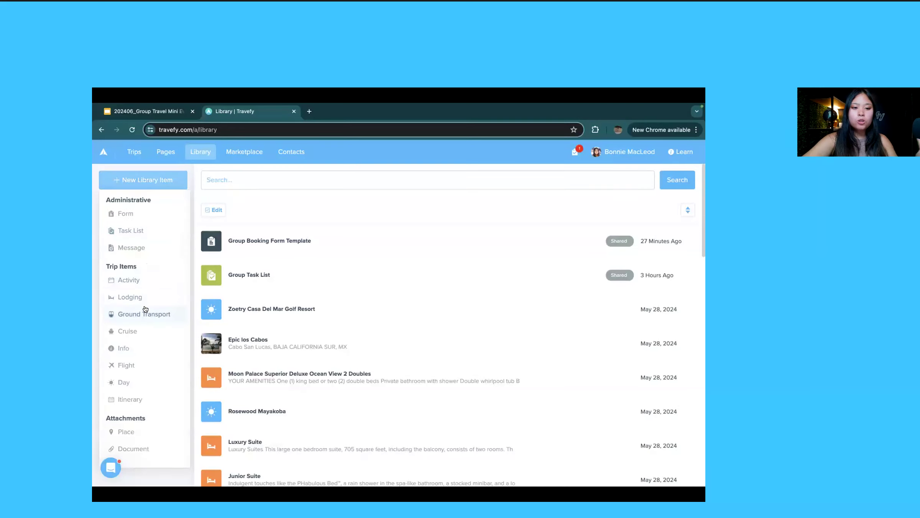
{"action": "left_click", "coordinate": [152, 215]}
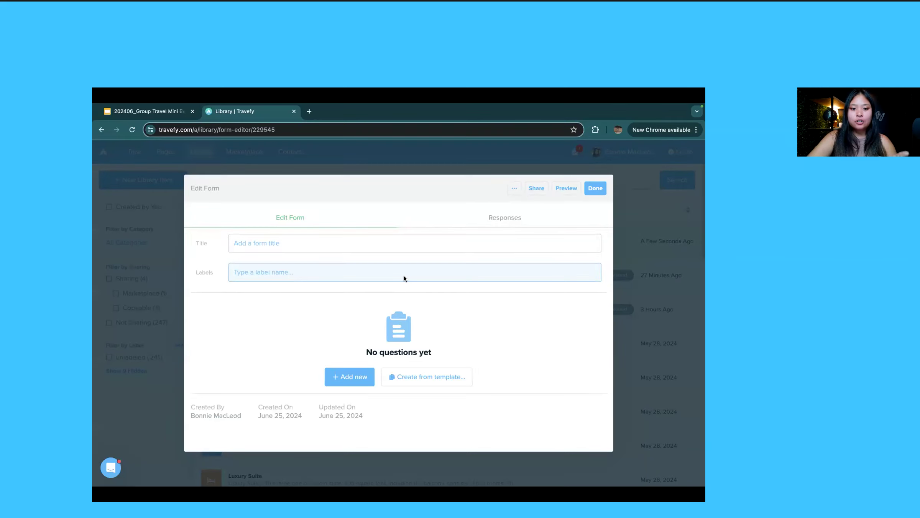
Step: Title the new form "Utah Group Booking Form"
{"action": "left_click", "coordinate": [374, 243]}
{"action": "left_click", "coordinate": [357, 268]}
{"action": "left_click", "coordinate": [355, 253]}
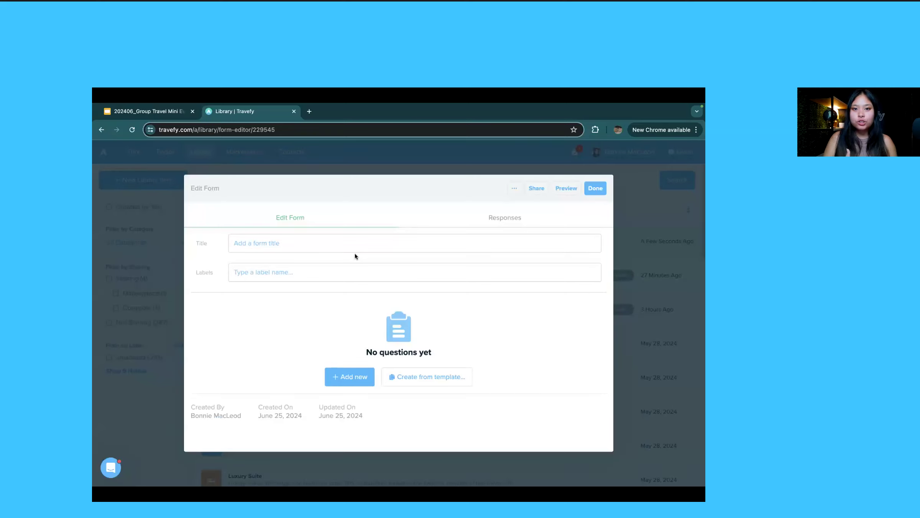
{"action": "left_click", "coordinate": [341, 240]}
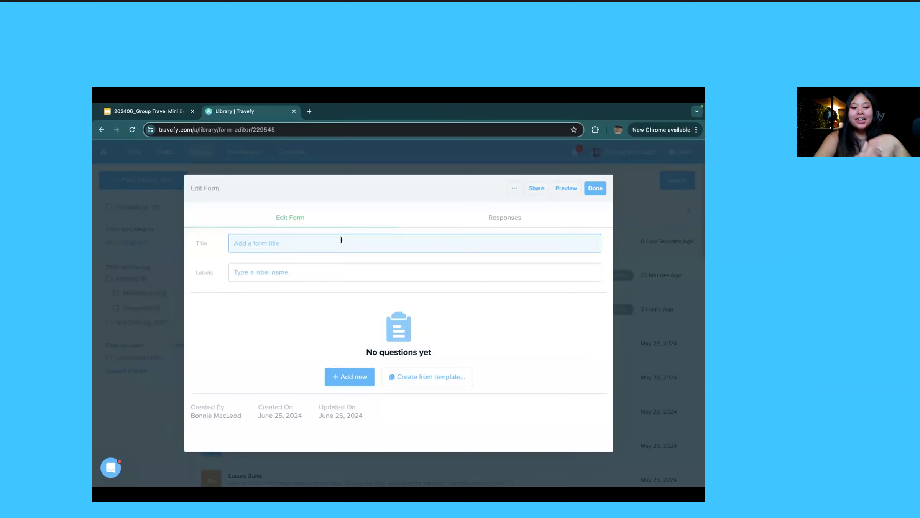
{"action": "type", "text": "utah g"}
{"action": "key", "text": "BackSpace"}
{"action": "key", "text": "BackSpace"}
{"action": "key", "text": "BackSpace"}
{"action": "key", "text": "BackSpace"}
{"action": "key", "text": "BackSpace"}
{"action": "key", "text": "BackSpace"}
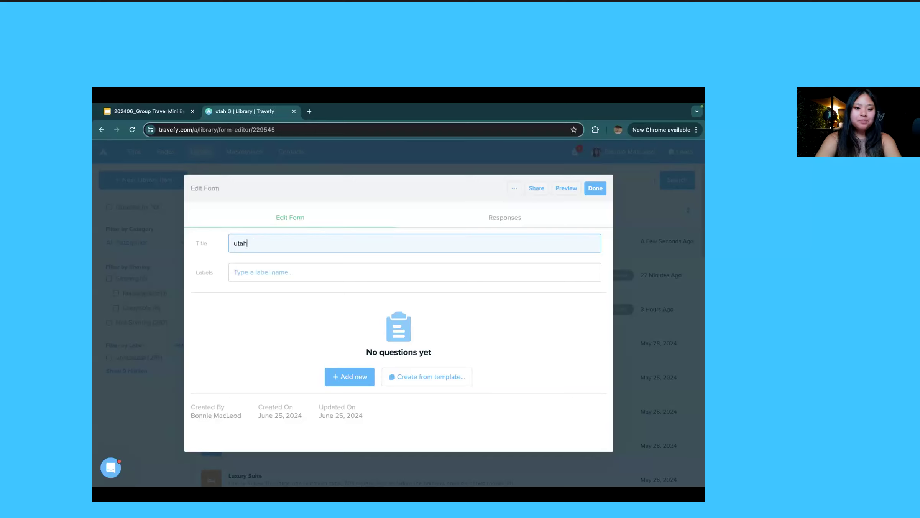
{"action": "type", "text": "Utah Group B"}
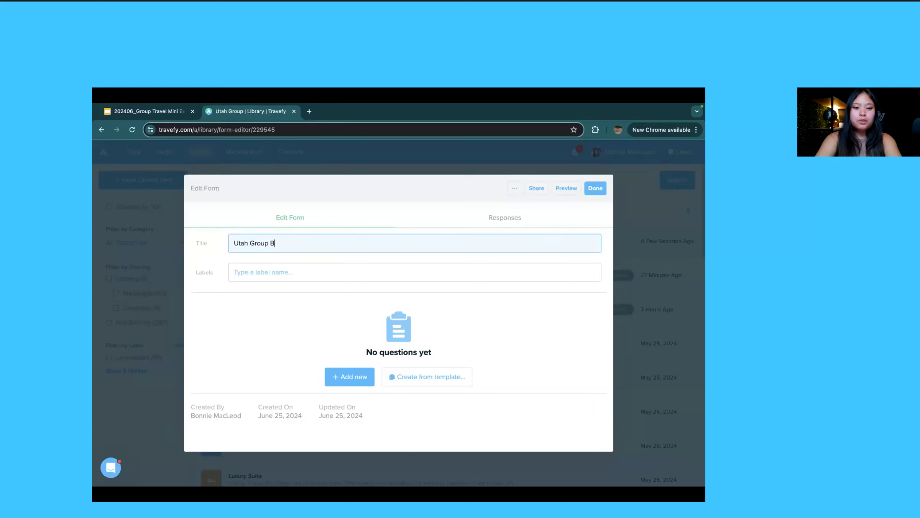
{"action": "type", "text": "ooking Form"}
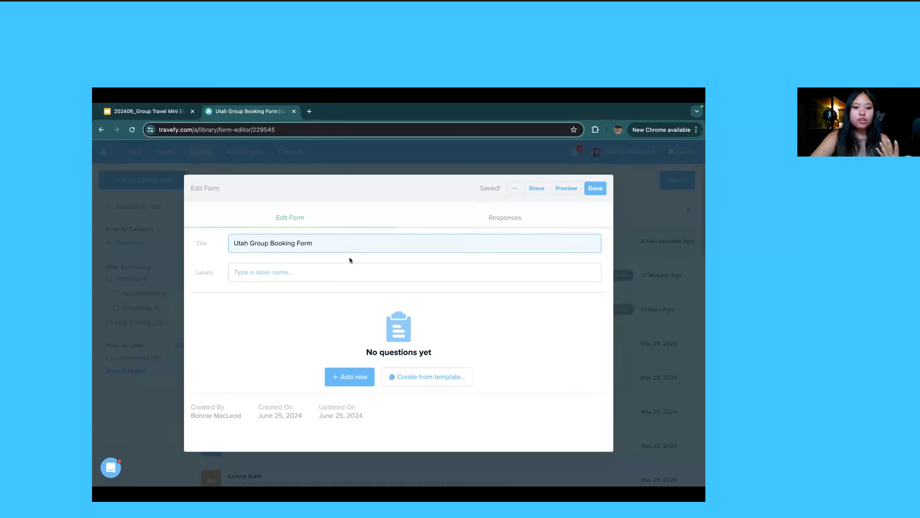
Step: Label the form with a newly created "utah" label and the existing "webinar" label
{"action": "left_click", "coordinate": [281, 266]}
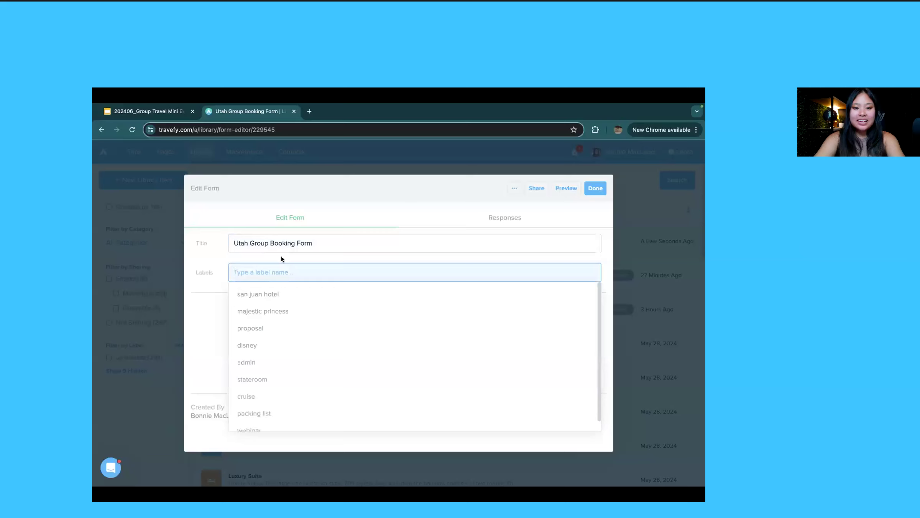
{"action": "left_click", "coordinate": [282, 256]}
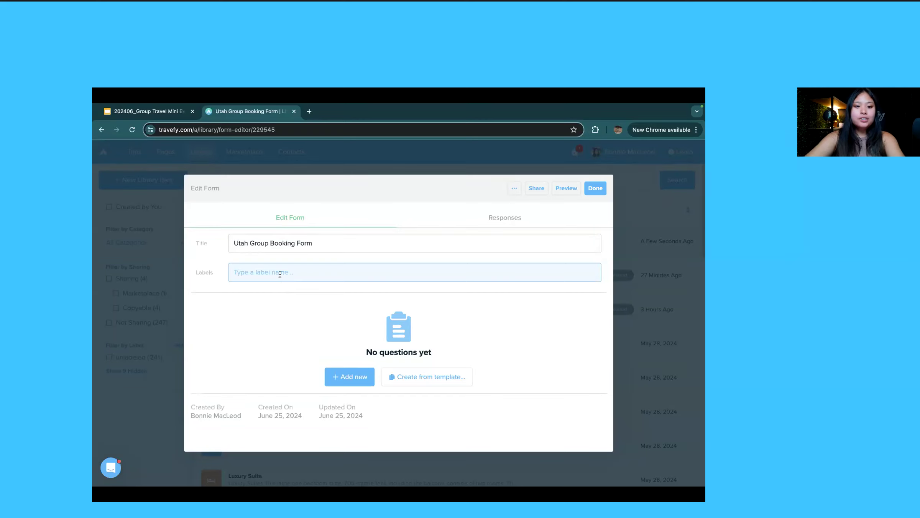
{"action": "left_click", "coordinate": [280, 273]}
{"action": "type", "text": "utah"}
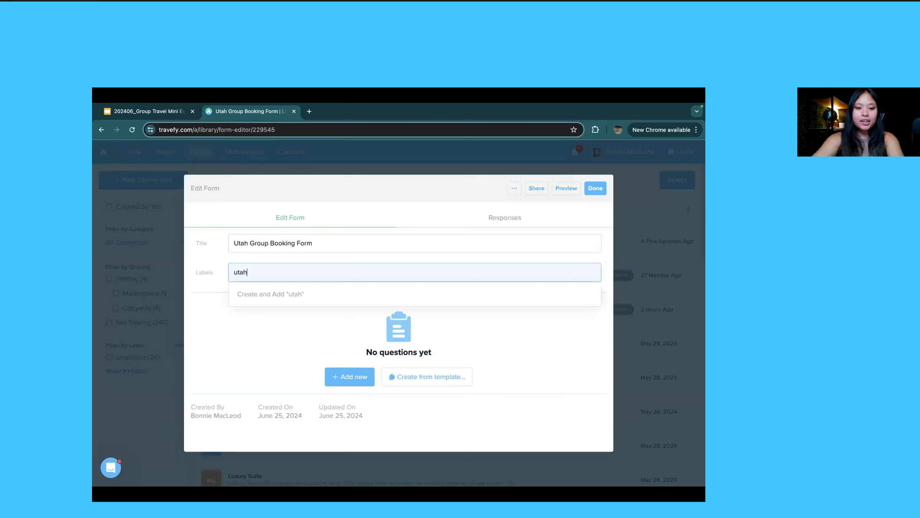
{"action": "left_click", "coordinate": [293, 294]}
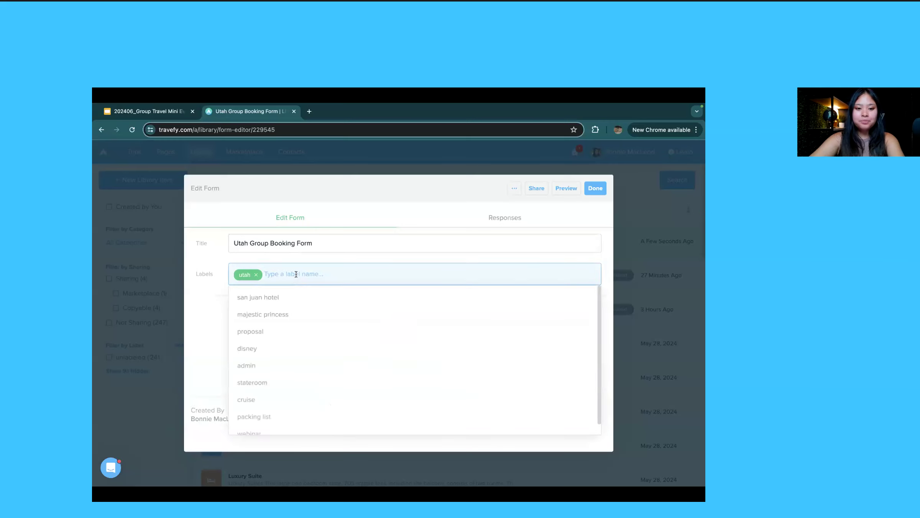
{"action": "type", "text": "webinar"}
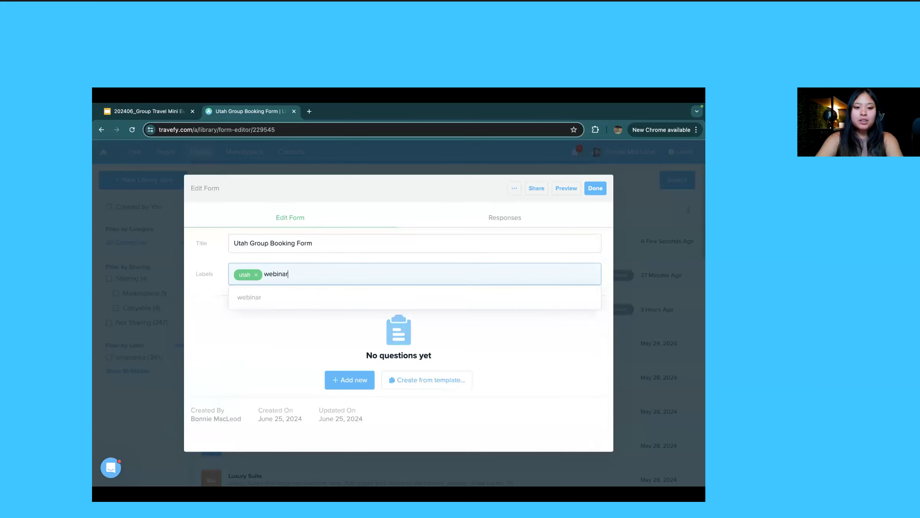
{"action": "left_click", "coordinate": [299, 301]}
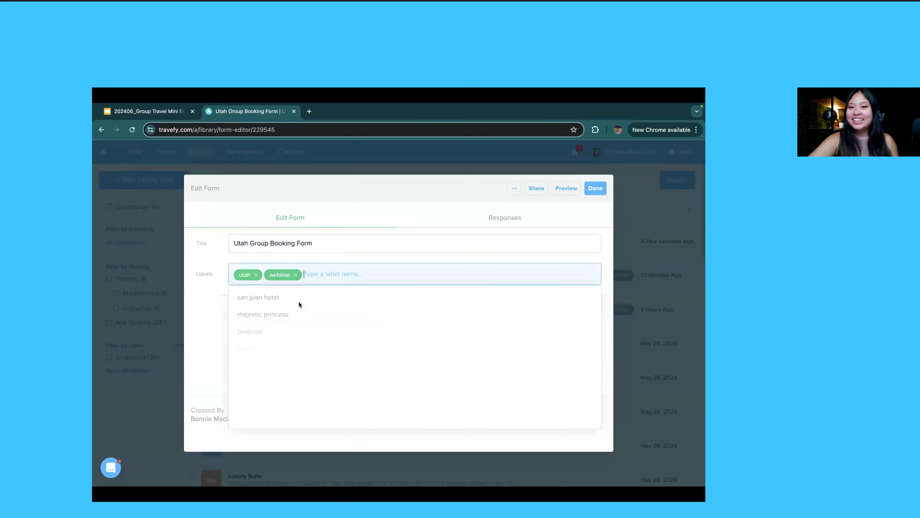
{"action": "left_click", "coordinate": [325, 257]}
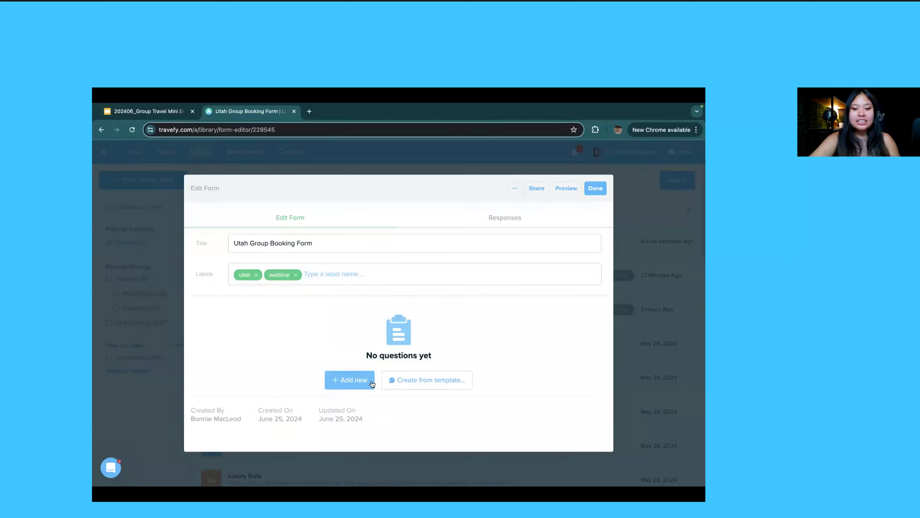
Step: Look over the ready-made templates available for creating the form's questions
{"action": "left_click", "coordinate": [397, 384]}
{"action": "scroll", "coordinate": [395, 384], "scroll_direction": "down", "scroll_amount": 1}
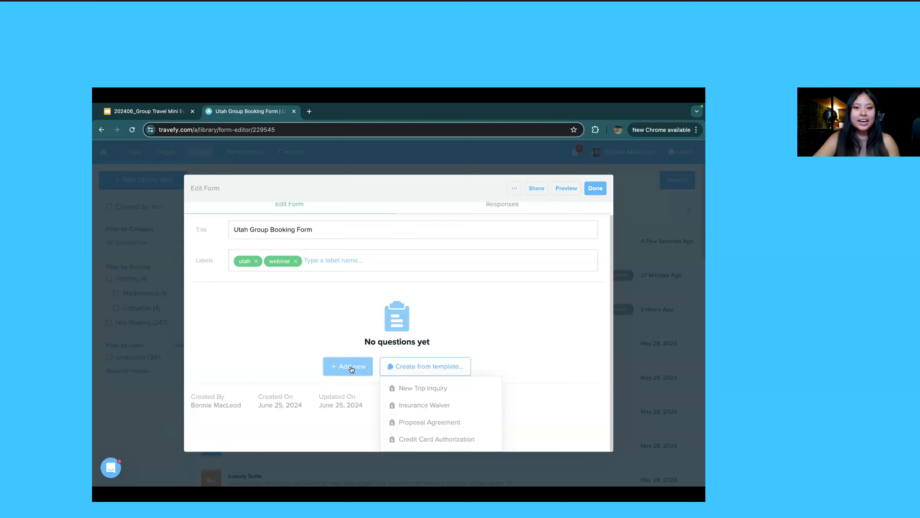
{"action": "left_click", "coordinate": [349, 343]}
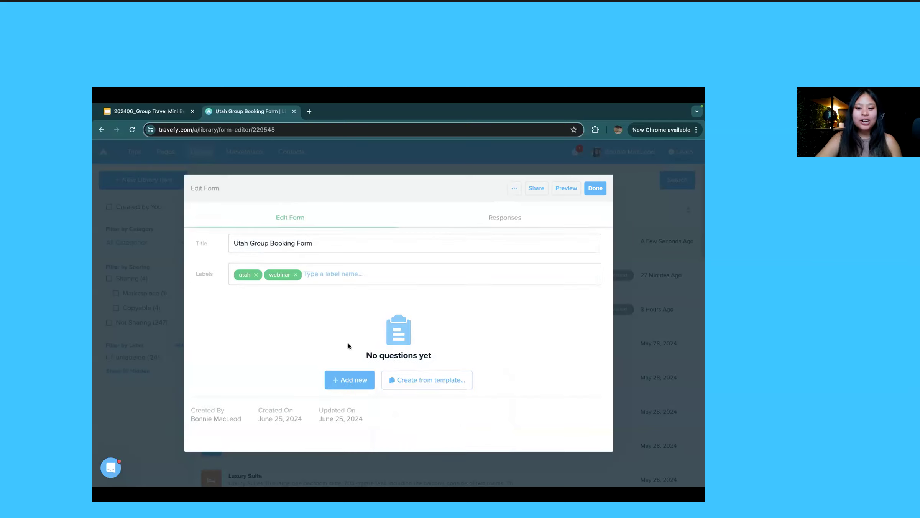
Step: Add a Text & Image Only block to the form and upload Webinar Logo.png from the Desktop folder into it
{"action": "left_click", "coordinate": [352, 384]}
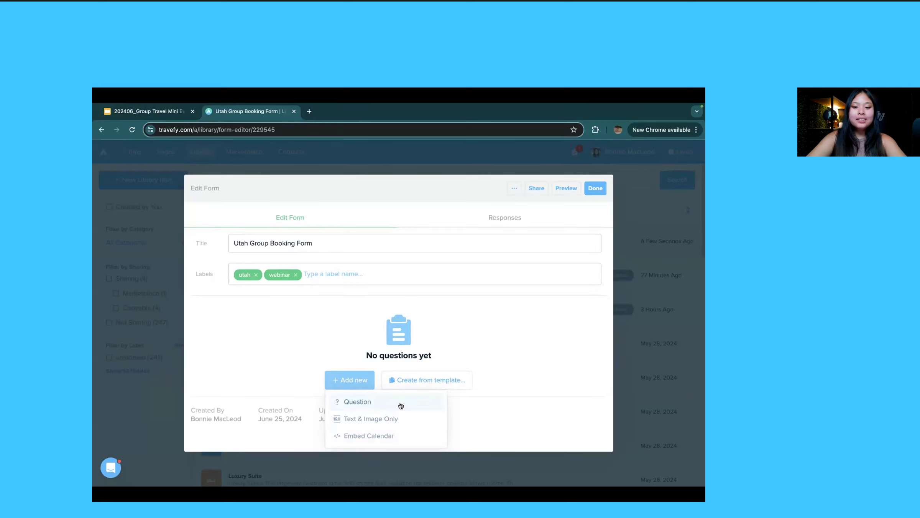
{"action": "left_click", "coordinate": [401, 418]}
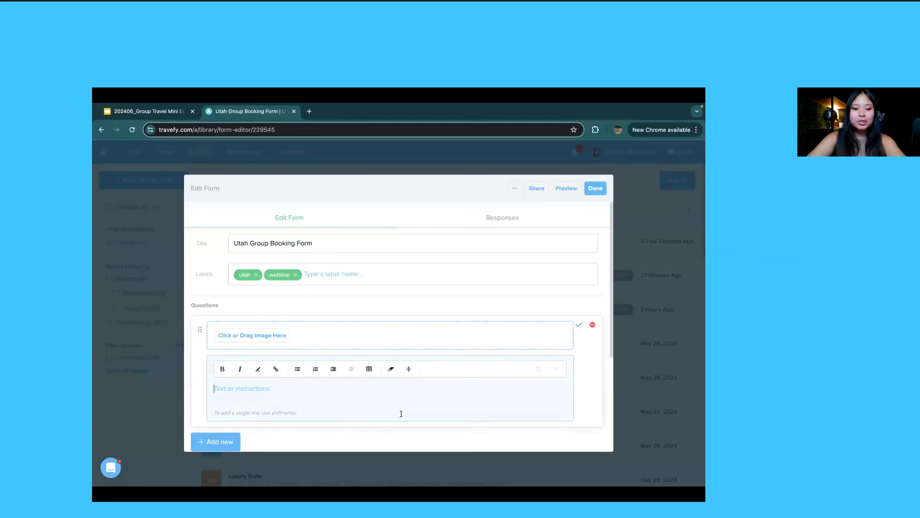
{"action": "scroll", "coordinate": [261, 338], "scroll_direction": "down", "scroll_amount": 1}
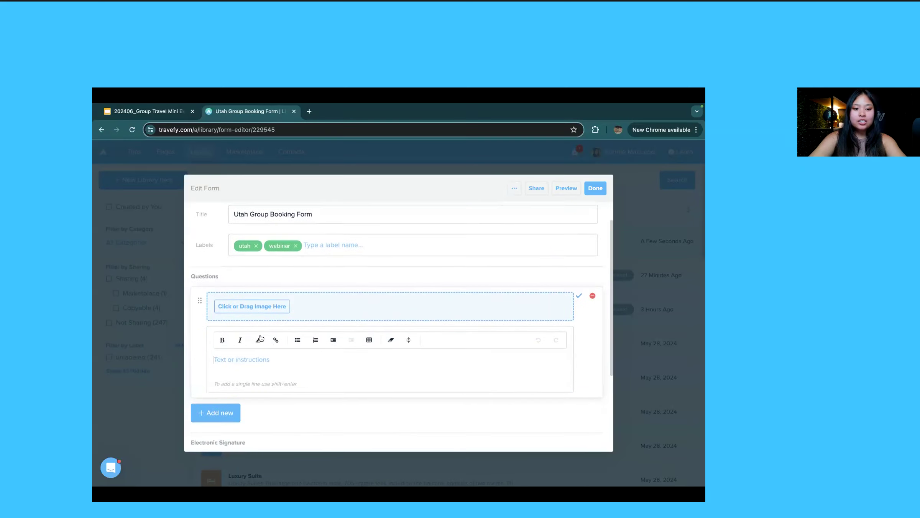
{"action": "left_click", "coordinate": [255, 306]}
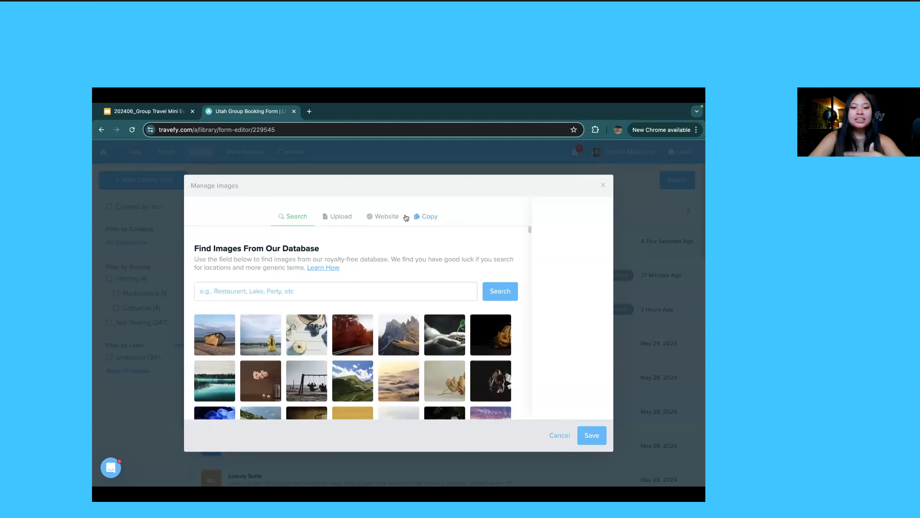
{"action": "left_click", "coordinate": [344, 218]}
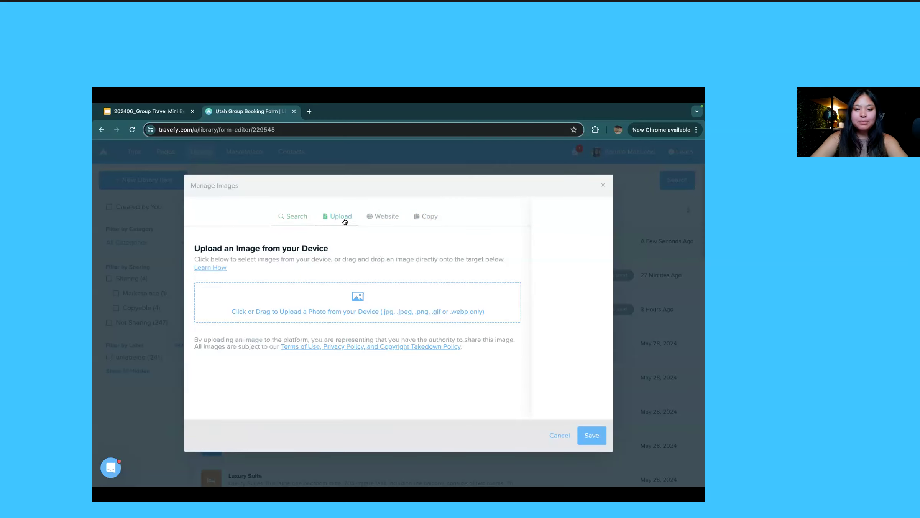
{"action": "left_click", "coordinate": [361, 311]}
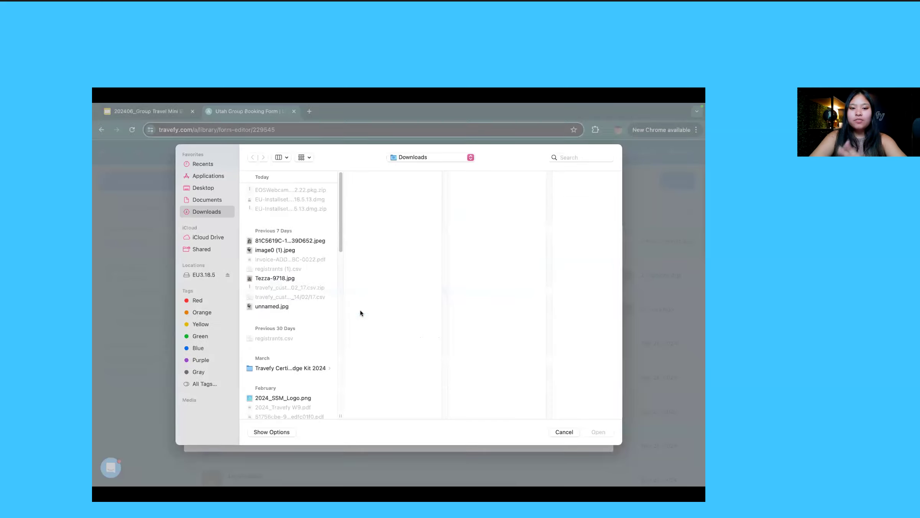
{"action": "scroll", "coordinate": [295, 346], "scroll_direction": "down", "scroll_amount": 10}
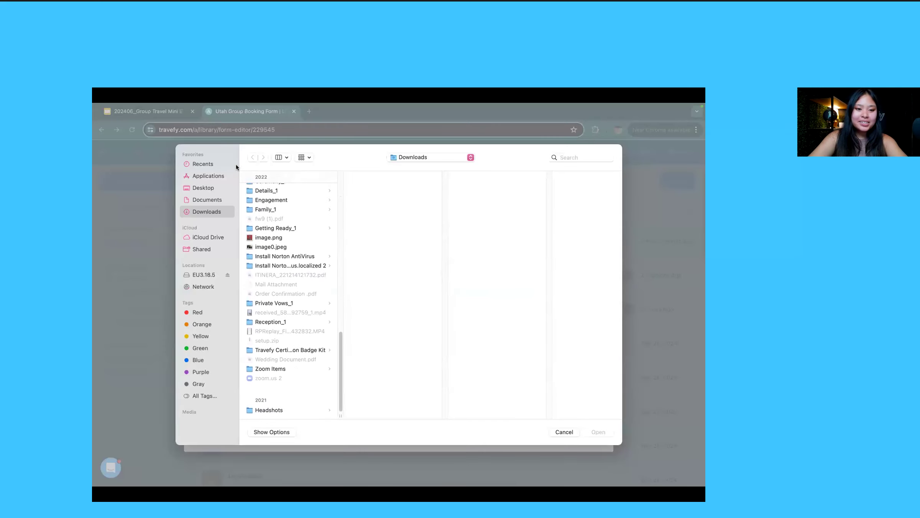
{"action": "left_click", "coordinate": [224, 189]}
{"action": "scroll", "coordinate": [298, 281], "scroll_direction": "down", "scroll_amount": 6}
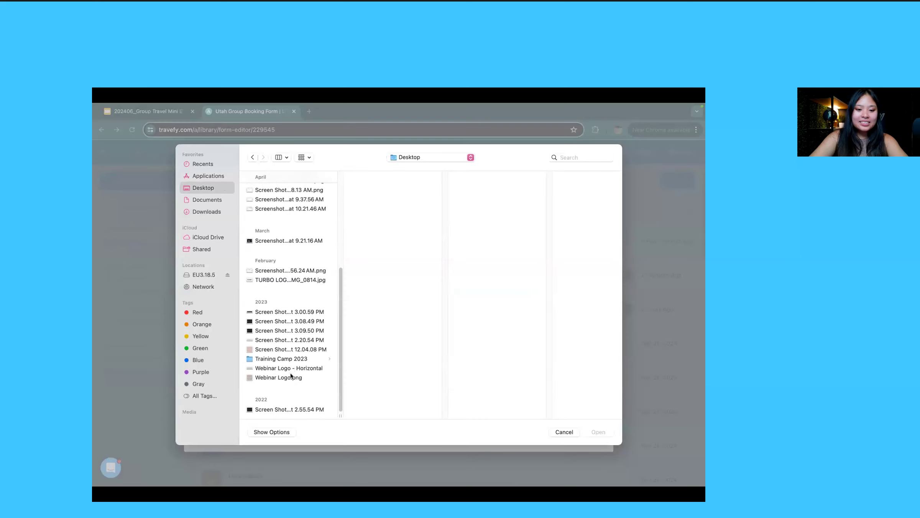
{"action": "left_click", "coordinate": [291, 376]}
{"action": "left_click", "coordinate": [598, 431]}
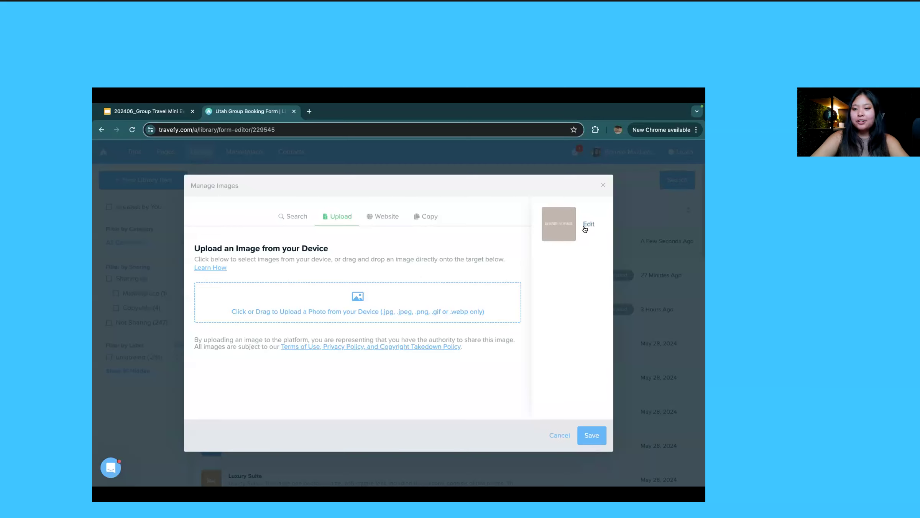
Step: Crop the uploaded logo to a full-width band around the "Bonnie | Voyage" lettering and save it to the block
{"action": "left_click", "coordinate": [585, 226]}
{"action": "left_click_drag", "start_coordinate": [443, 288], "coordinate": [404, 281]}
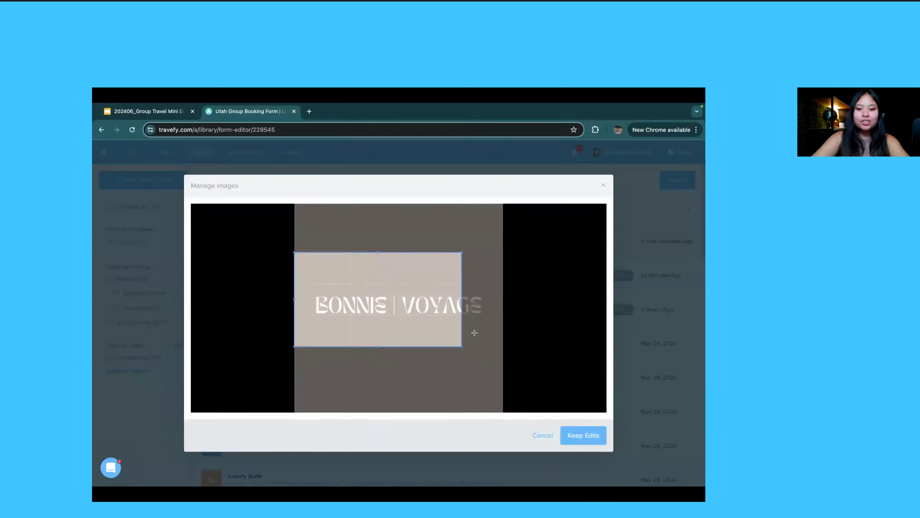
{"action": "left_click_drag", "start_coordinate": [458, 344], "coordinate": [485, 346]}
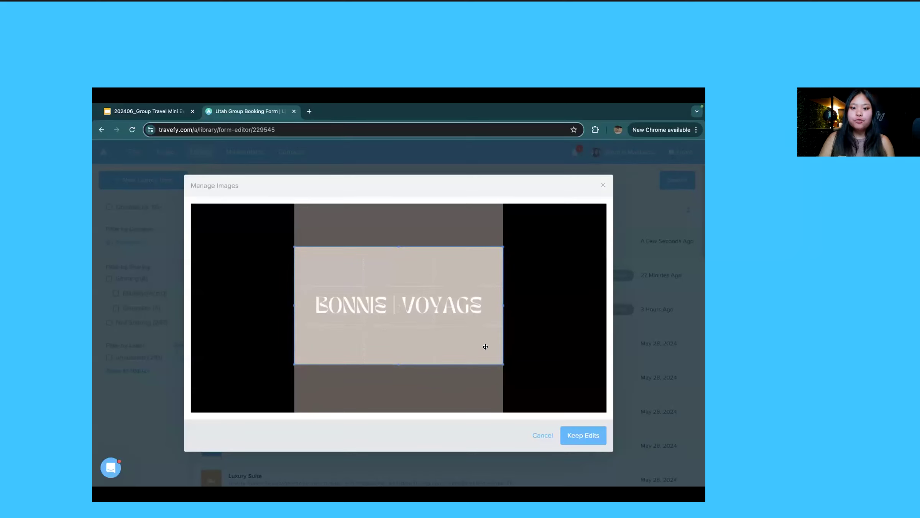
{"action": "left_click", "coordinate": [592, 435]}
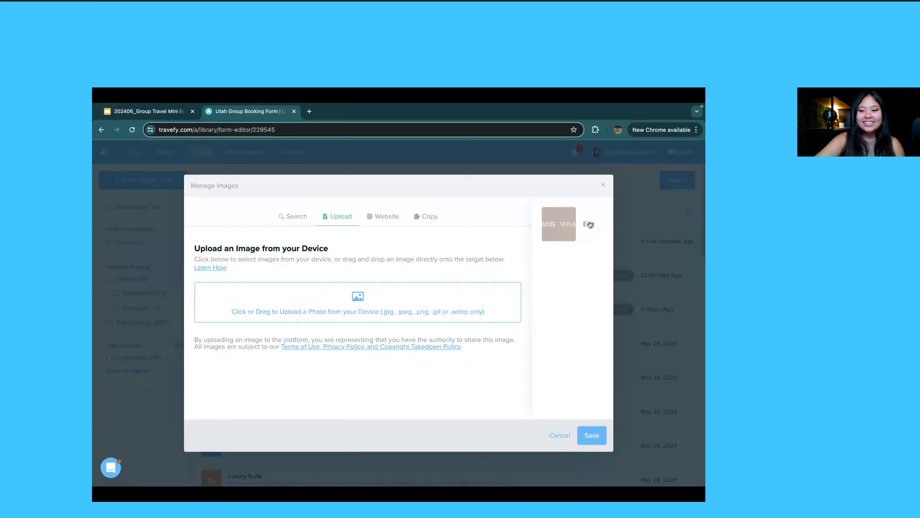
{"action": "left_click", "coordinate": [593, 435]}
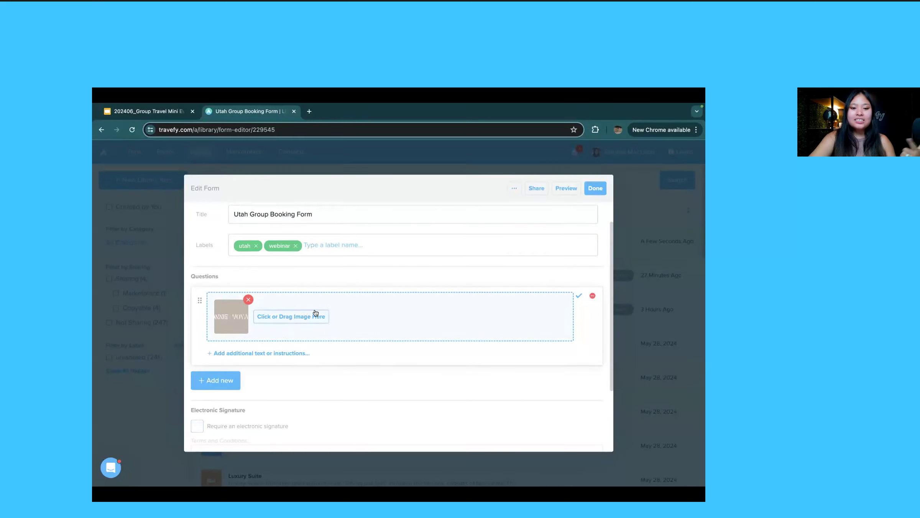
Step: Add instructions below the logo asking each traveler to fill the form individually, with accompanying minors entered in the last question instead of completing the entire form
{"action": "left_click", "coordinate": [285, 354]}
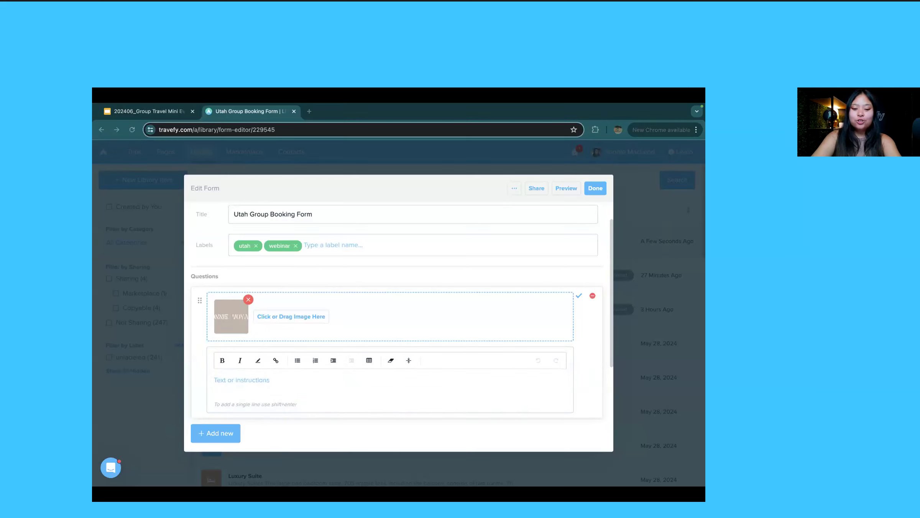
{"action": "left_click", "coordinate": [248, 383]}
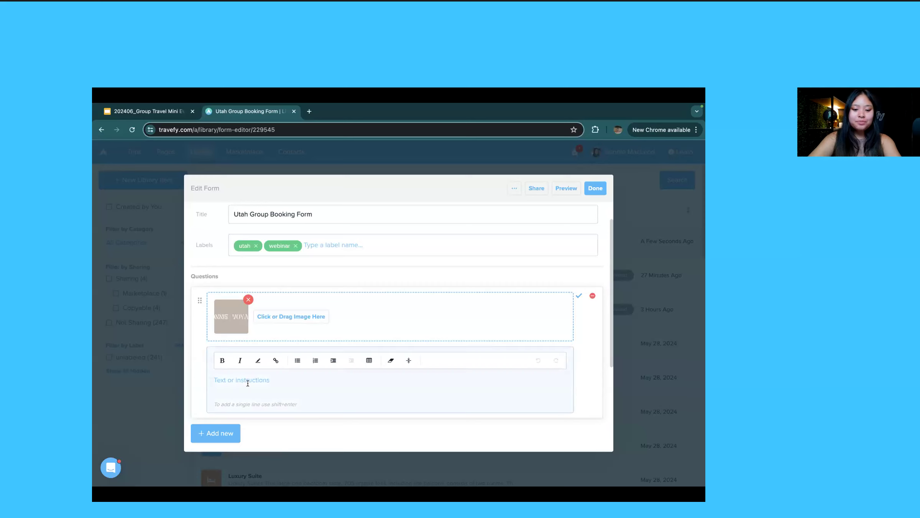
{"action": "type", "text": "Please fill this form individually for each traveler. If minors are accompanying please input information in the last question as they are not required to fill out the entirety of this form."}
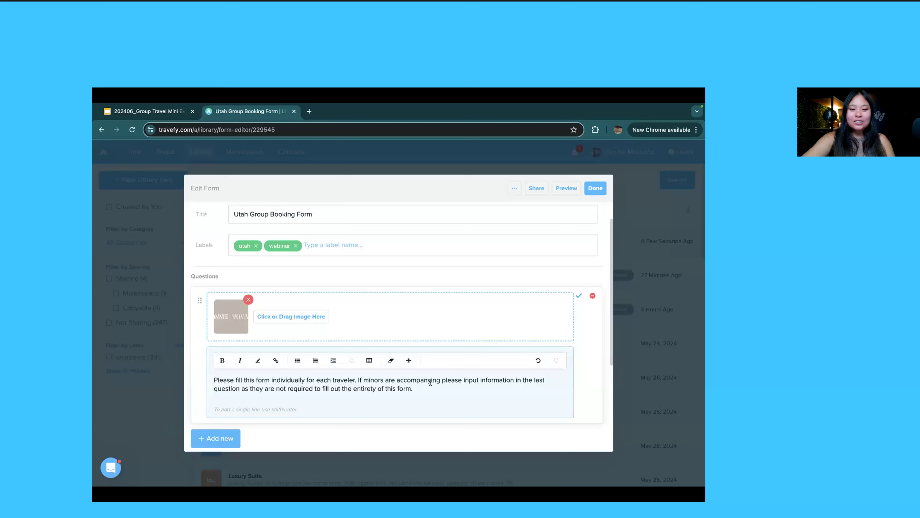
{"action": "scroll", "coordinate": [431, 385], "scroll_direction": "down", "scroll_amount": 1}
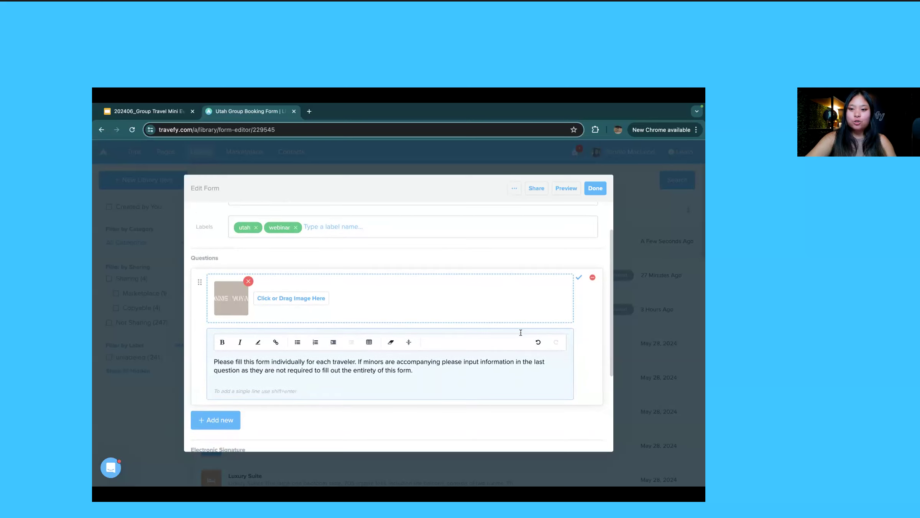
Step: Save the logo and instructions block, and add a new question titled "Full Name" below it
{"action": "left_click", "coordinate": [578, 279]}
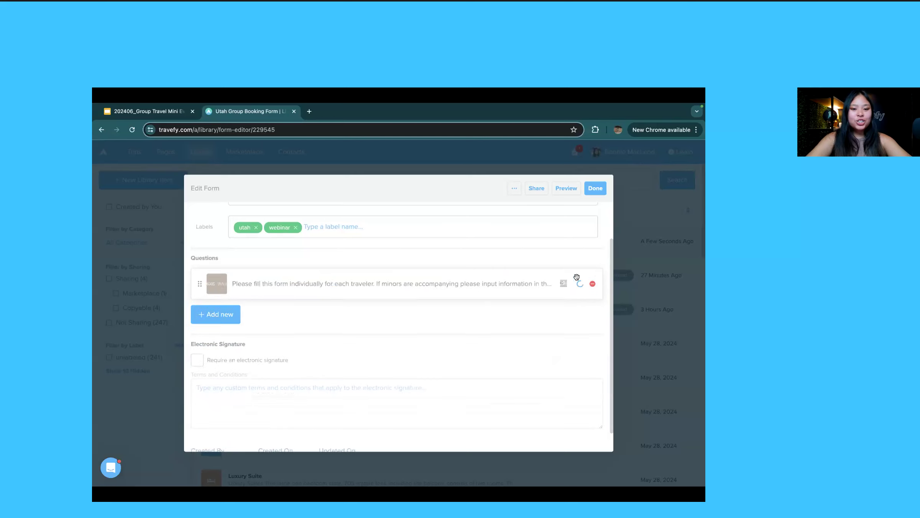
{"action": "left_click", "coordinate": [216, 323]}
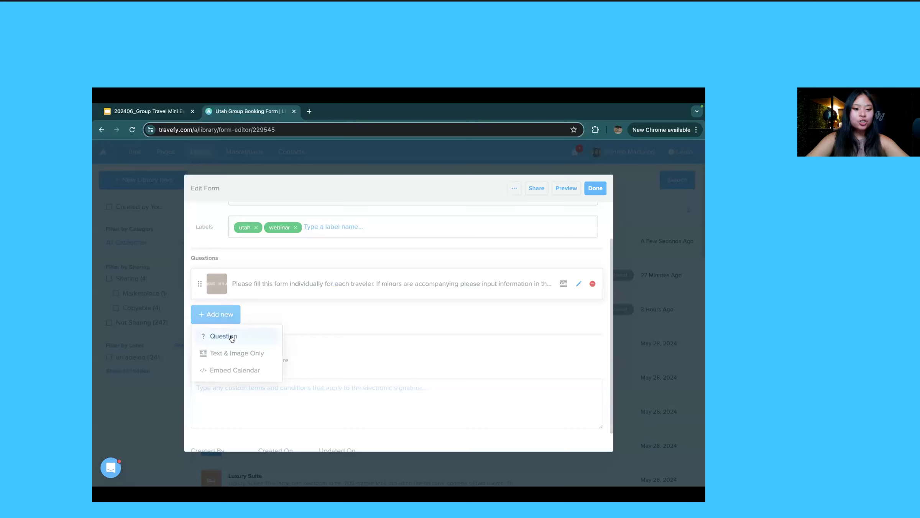
{"action": "left_click", "coordinate": [257, 335]}
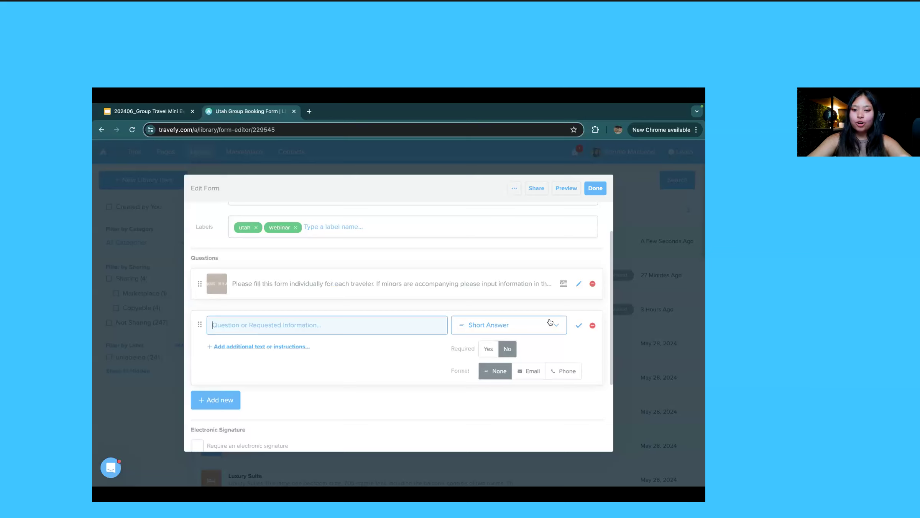
{"action": "type", "text": "Full Name"}
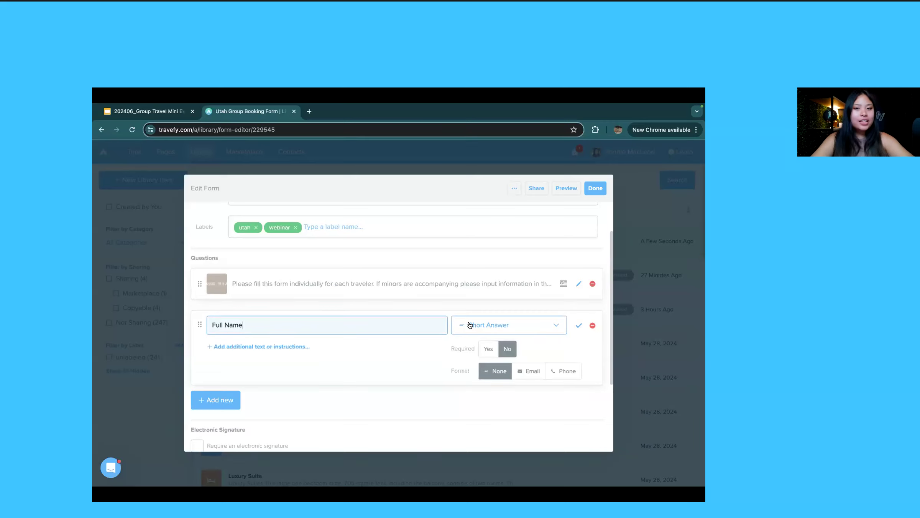
Step: Make the Full Name question a required Smart Field linked to Contact Name, and save it
{"action": "left_click", "coordinate": [534, 323]}
{"action": "scroll", "coordinate": [533, 323], "scroll_direction": "down", "scroll_amount": 1}
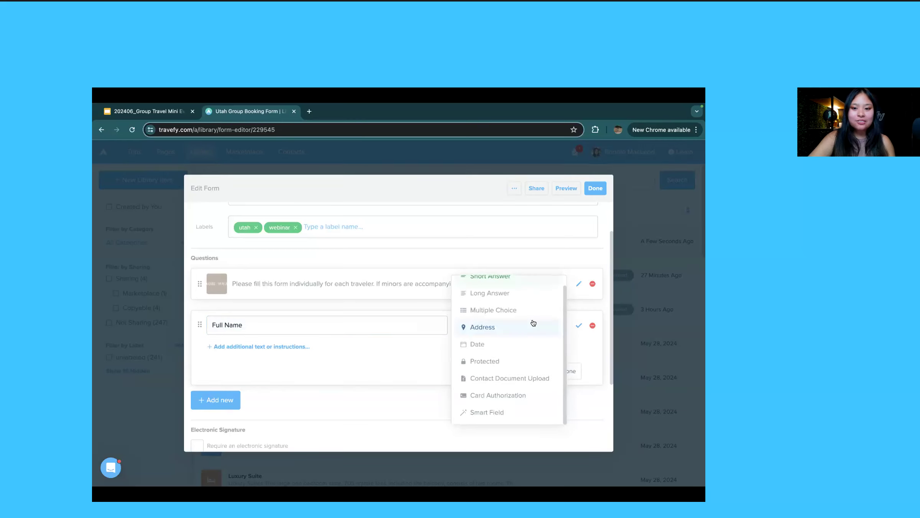
{"action": "left_click", "coordinate": [517, 416]}
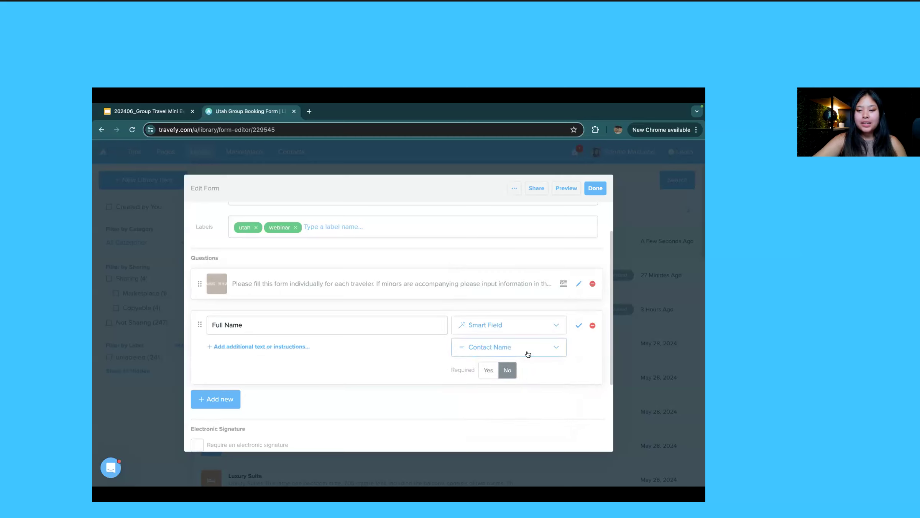
{"action": "left_click", "coordinate": [555, 350]}
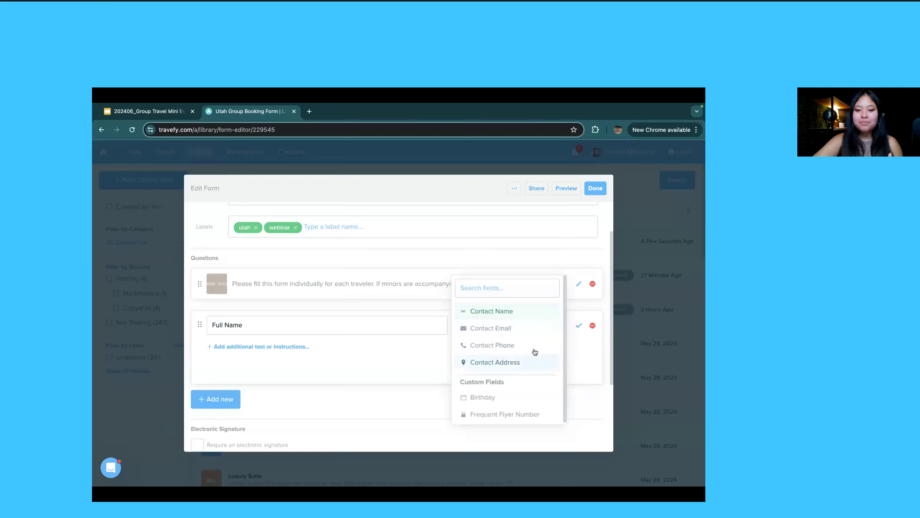
{"action": "left_click", "coordinate": [532, 316]}
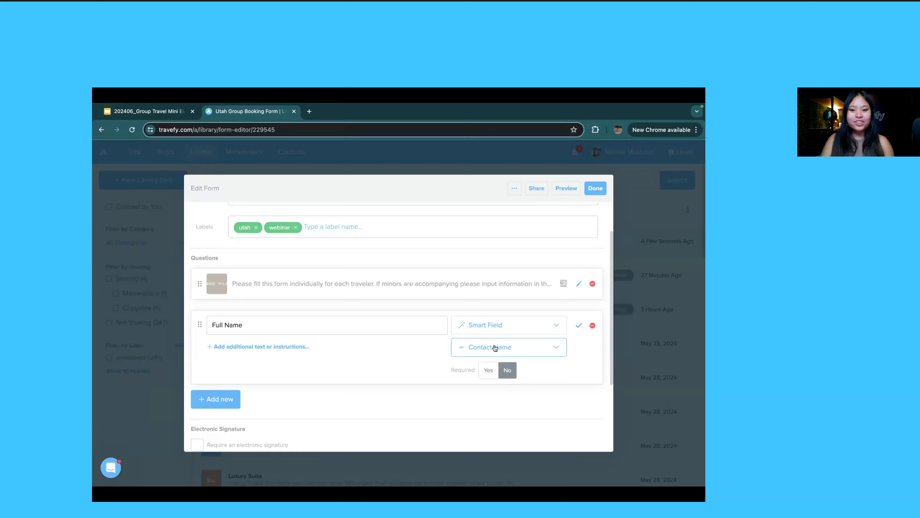
{"action": "left_click", "coordinate": [486, 375]}
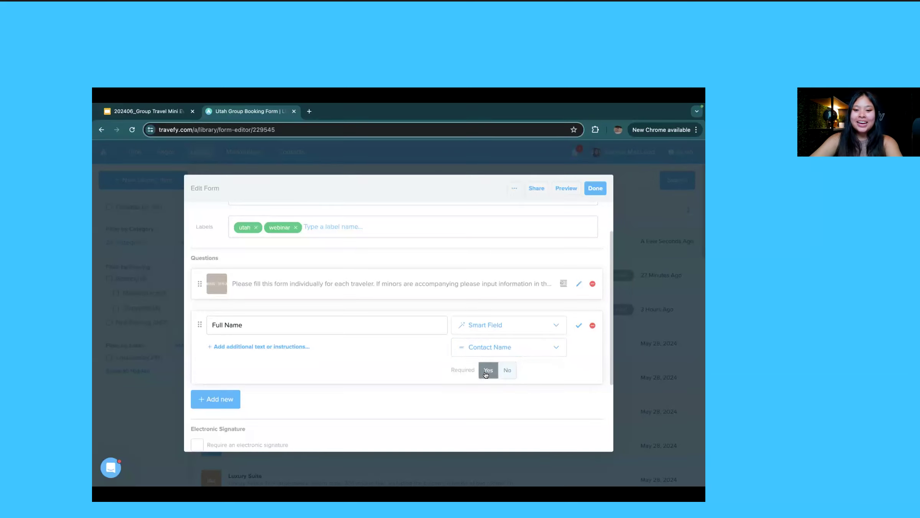
{"action": "left_click", "coordinate": [579, 325]}
Step: Add another question to the form titled "Primary Email Address"
{"action": "left_click", "coordinate": [220, 357]}
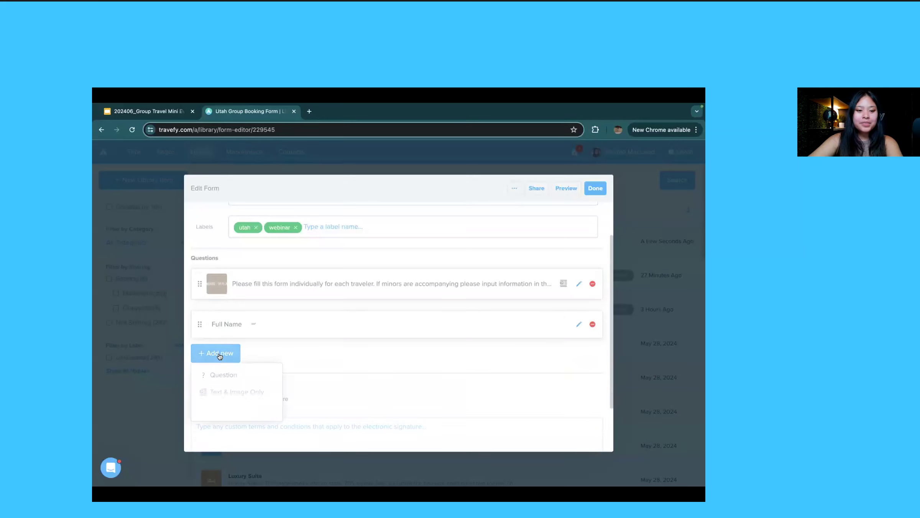
{"action": "left_click", "coordinate": [223, 374]}
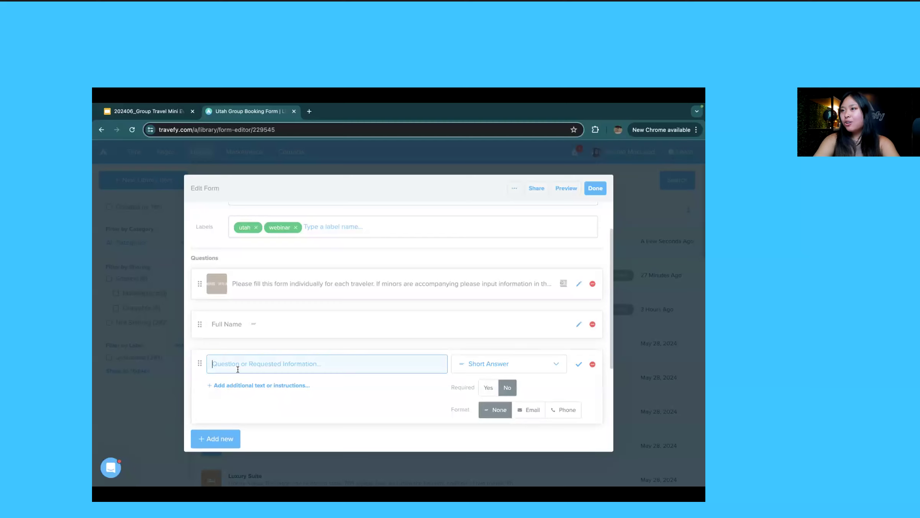
{"action": "type", "text": "Primary Em"}
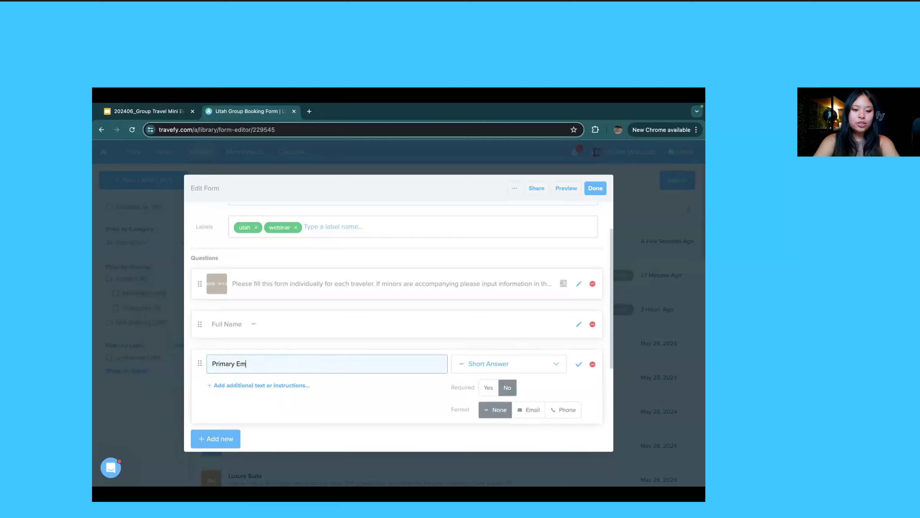
{"action": "type", "text": "ail Address"}
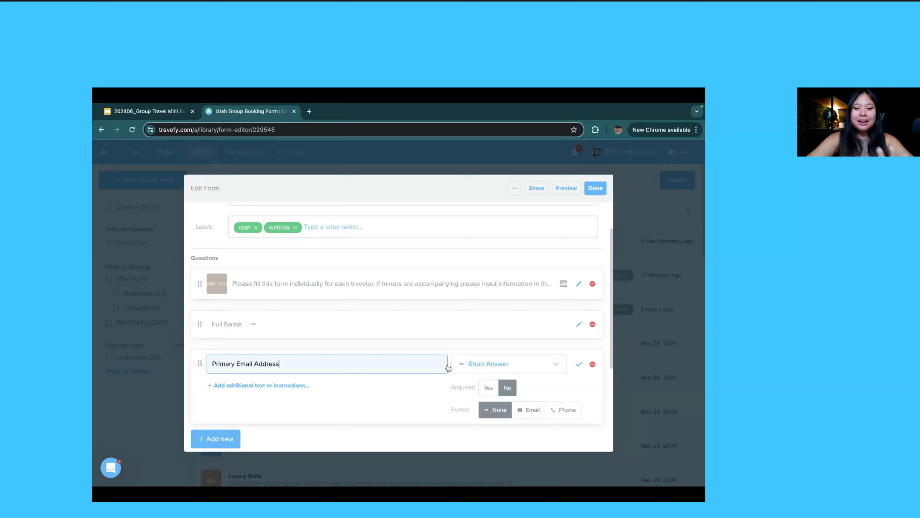
Step: Make the Primary Email Address question a required Smart Field linked to Contact Email, and save it
{"action": "left_click", "coordinate": [488, 362]}
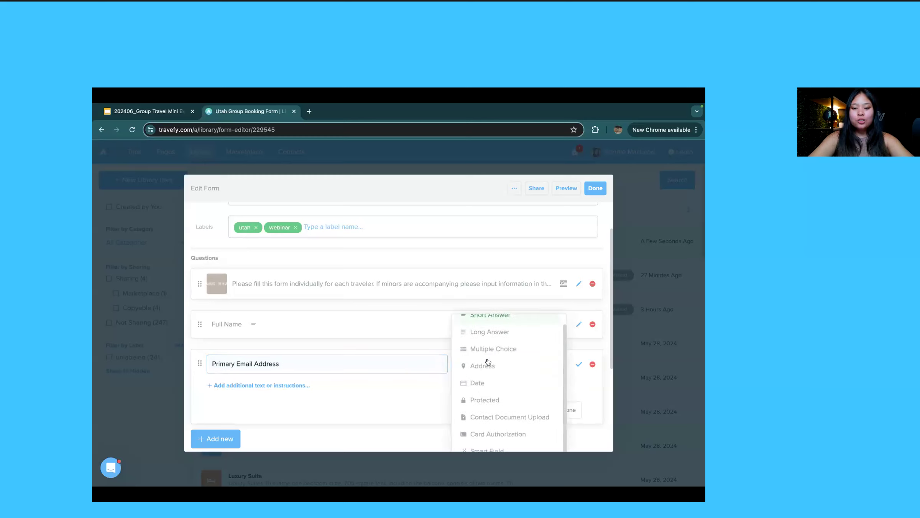
{"action": "scroll", "coordinate": [500, 407], "scroll_direction": "down", "scroll_amount": 3}
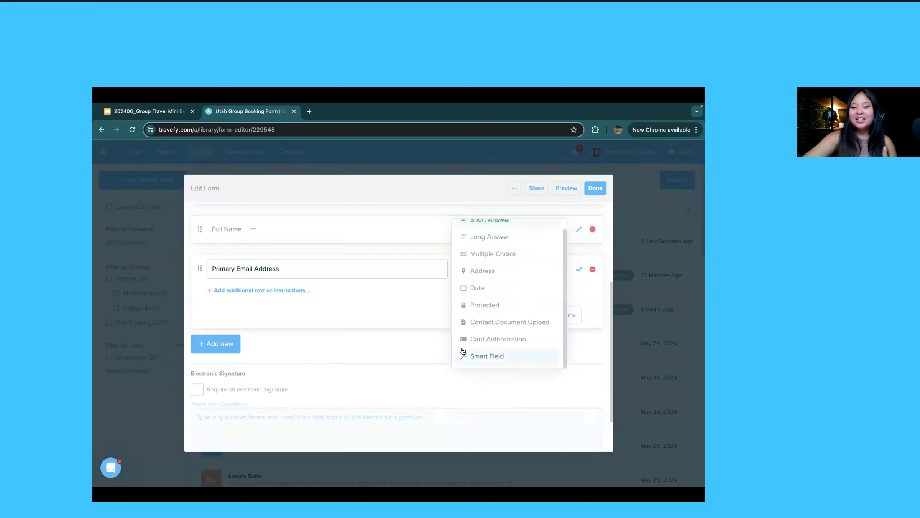
{"action": "left_click", "coordinate": [466, 353]}
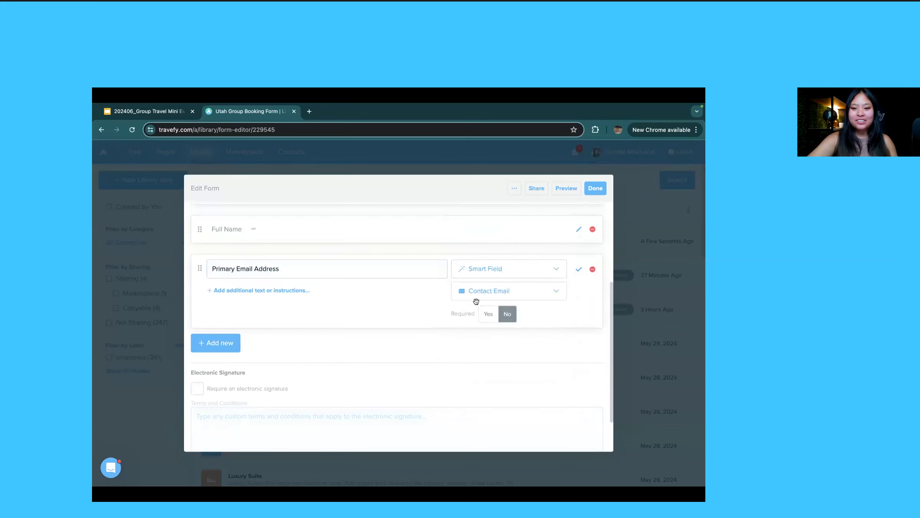
{"action": "left_click", "coordinate": [496, 299]}
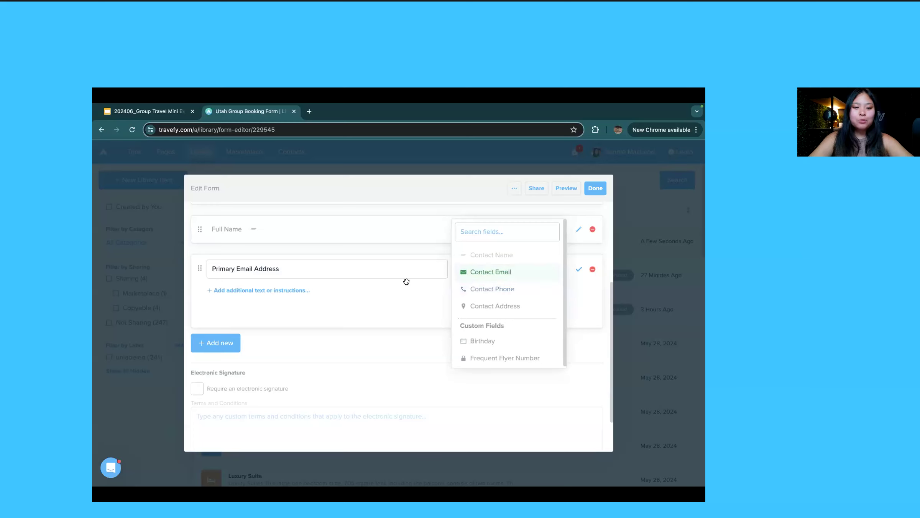
{"action": "left_click", "coordinate": [431, 303]}
{"action": "left_click", "coordinate": [496, 313]}
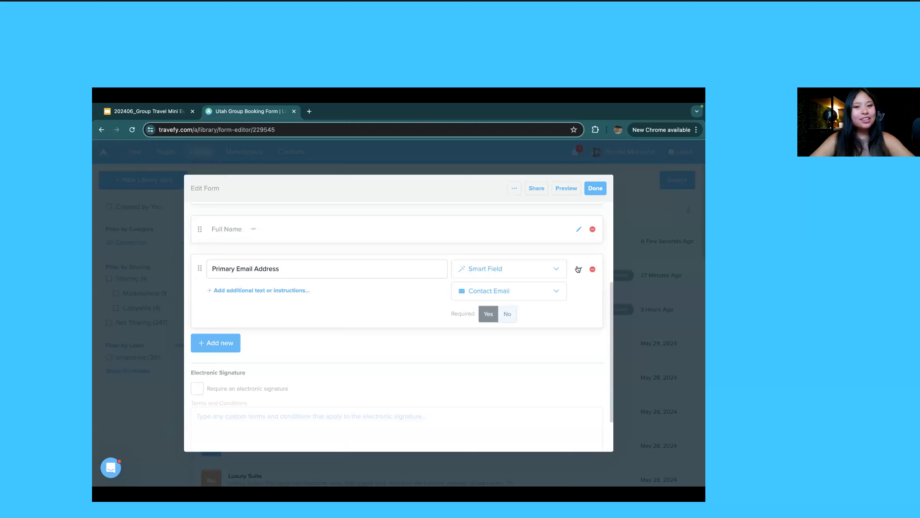
{"action": "left_click", "coordinate": [578, 268]}
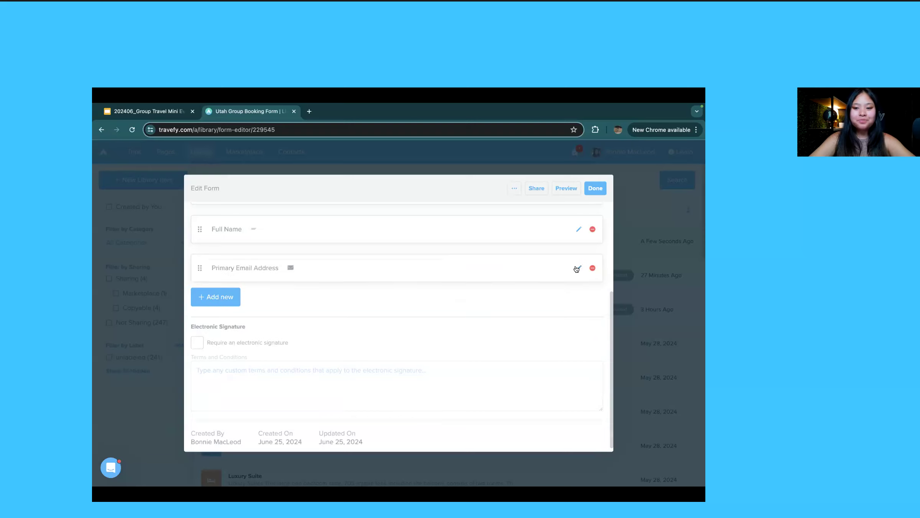
Step: Add a Multiple Choice question asking "Which experience would you like to have?" below the email question
{"action": "left_click", "coordinate": [240, 293]}
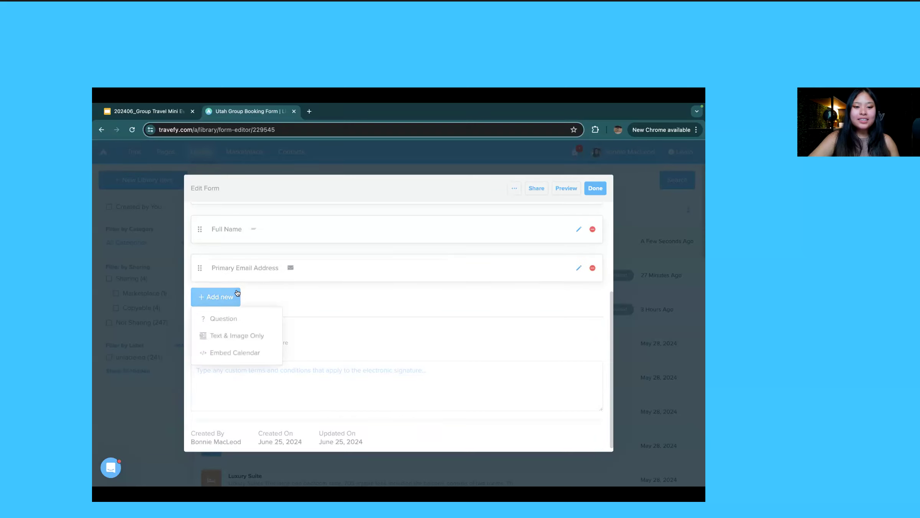
{"action": "left_click", "coordinate": [250, 321]}
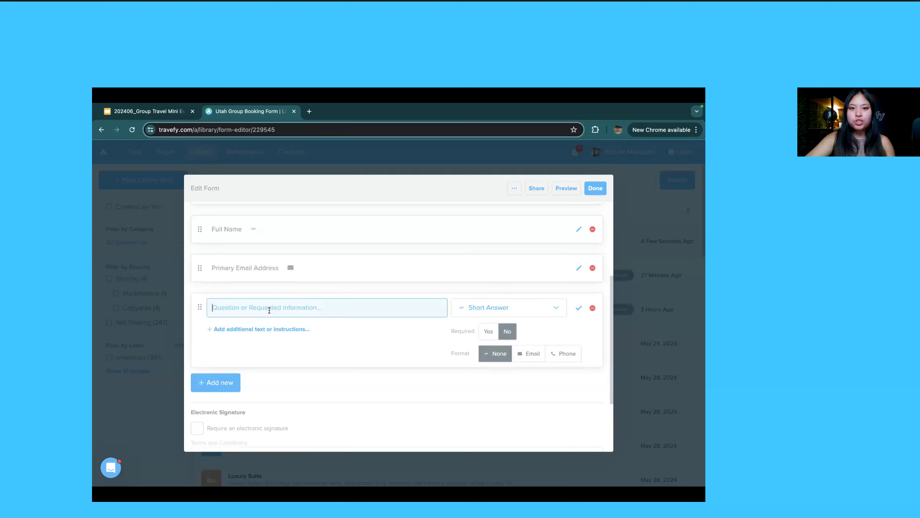
{"action": "type", "text": "which"}
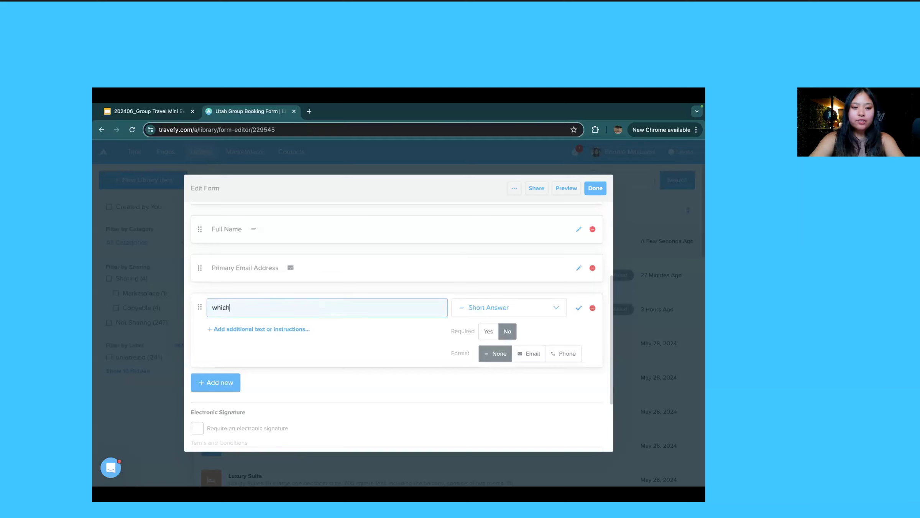
{"action": "key", "text": "BackSpace"}
{"action": "key", "text": "BackSpace"}
{"action": "key", "text": "BackSpace"}
{"action": "key", "text": "BackSpace"}
{"action": "key", "text": "BackSpace"}
{"action": "type", "text": "Which"}
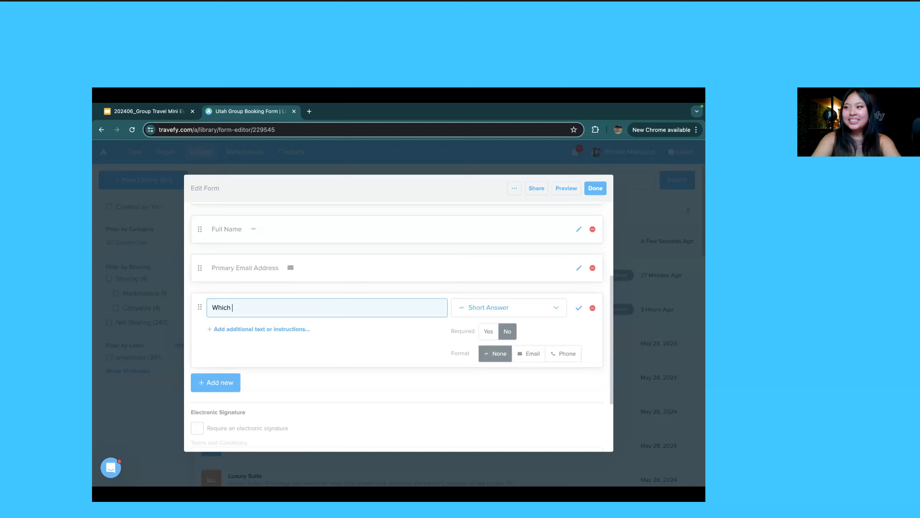
{"action": "type", "text": "experience woudl"}
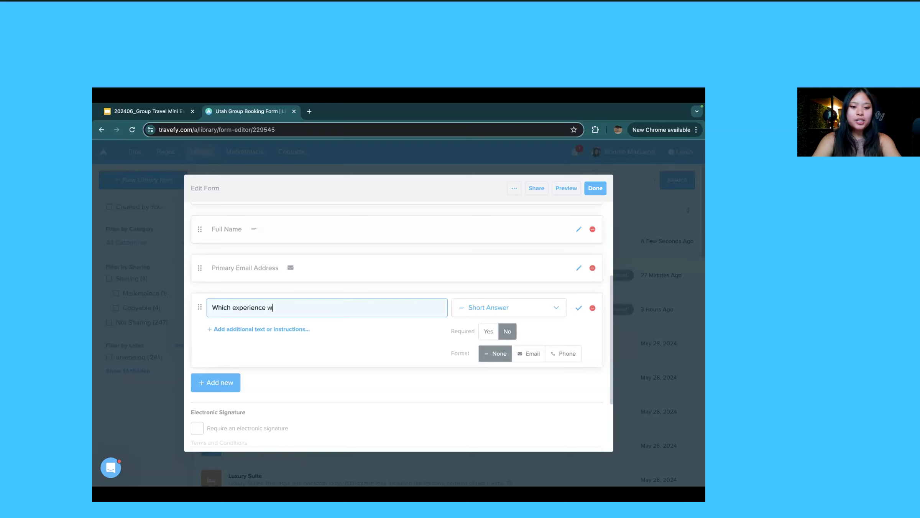
{"action": "key", "text": "BackSpace"}
{"action": "key", "text": "BackSpace"}
{"action": "type", "text": "ld you lik"}
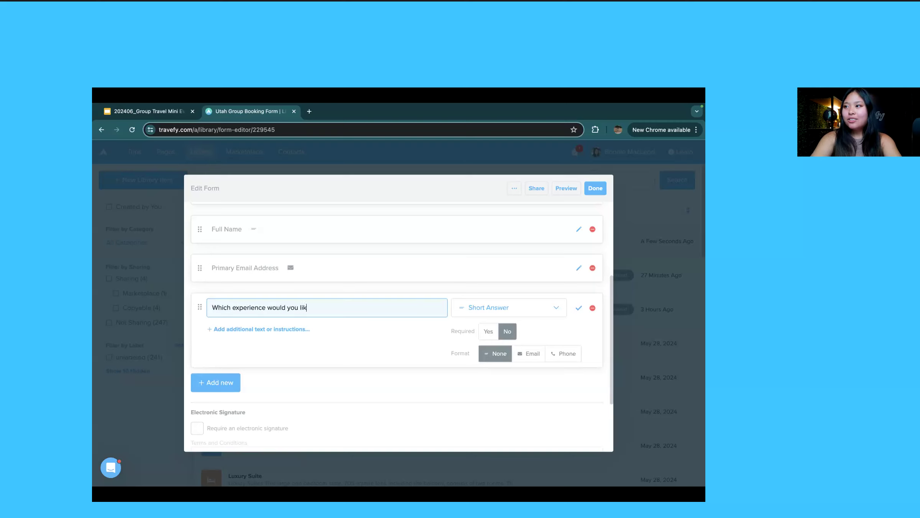
{"action": "type", "text": "e to have?"}
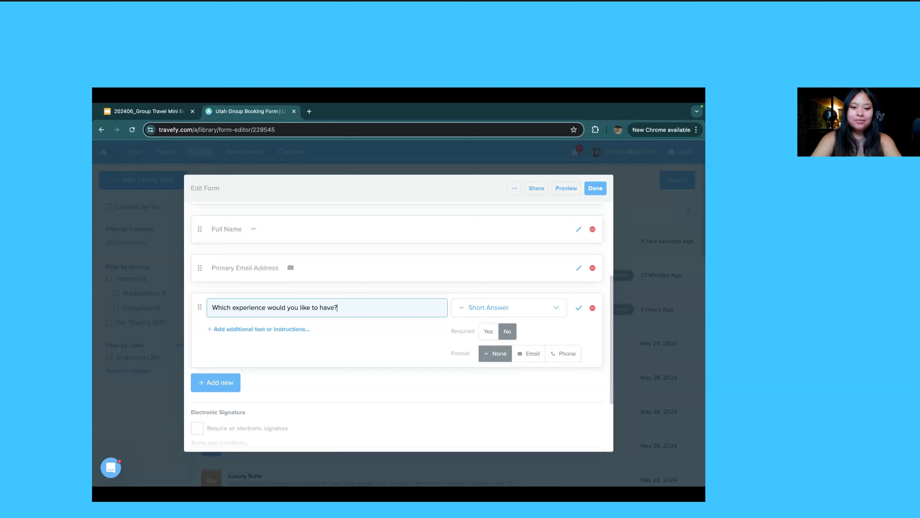
{"action": "left_click", "coordinate": [490, 313]}
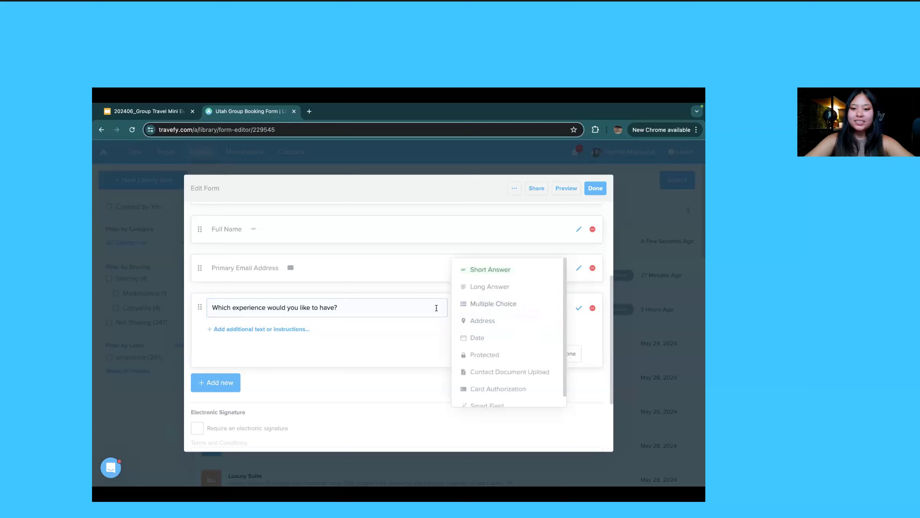
{"action": "left_click", "coordinate": [517, 306]}
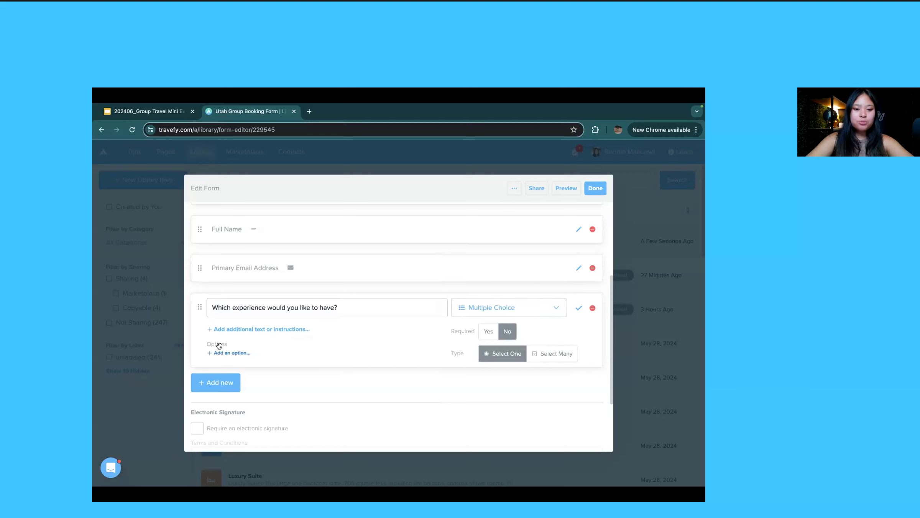
Step: Give the experience question the options "Explorer Experience" and "VIP Experience", and make it required
{"action": "scroll", "coordinate": [220, 348], "scroll_direction": "up", "scroll_amount": 3}
{"action": "scroll", "coordinate": [280, 347], "scroll_direction": "down", "scroll_amount": 1}
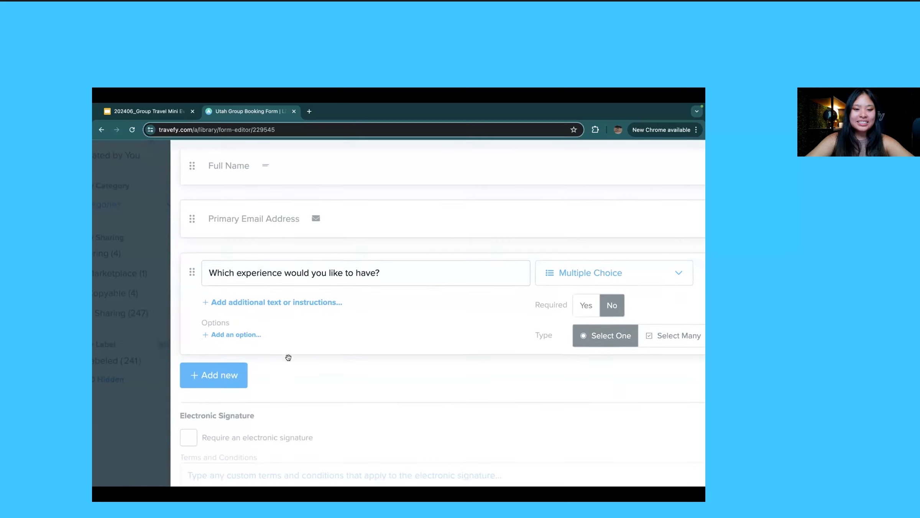
{"action": "left_click", "coordinate": [221, 333]}
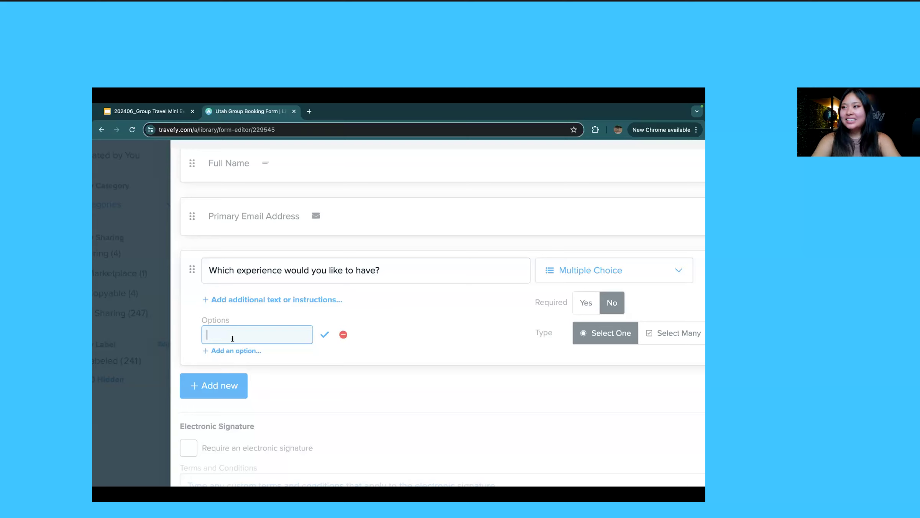
{"action": "type", "text": "Explor"}
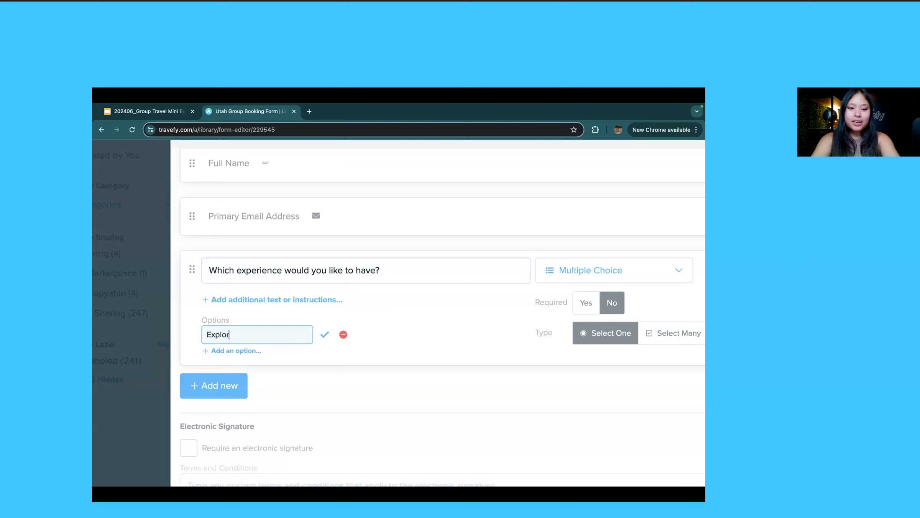
{"action": "type", "text": "er Experience"}
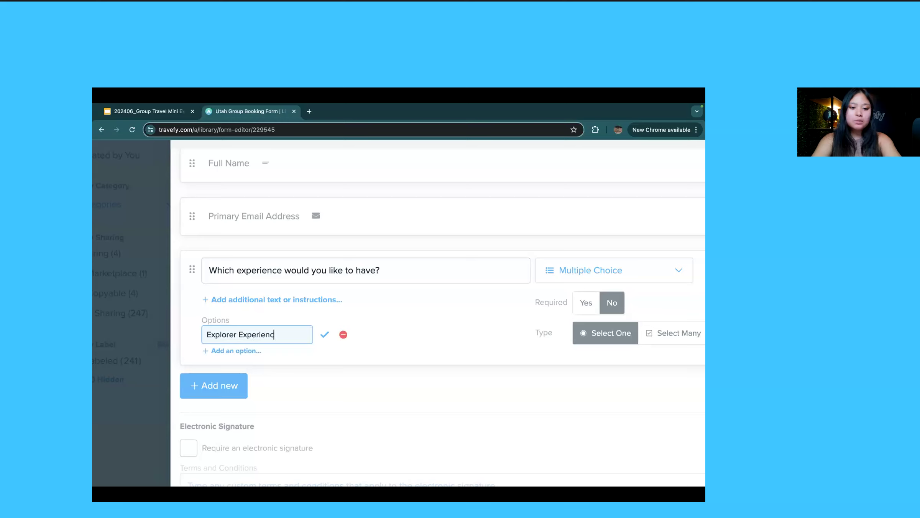
{"action": "left_click", "coordinate": [319, 337]}
{"action": "left_click", "coordinate": [244, 350]}
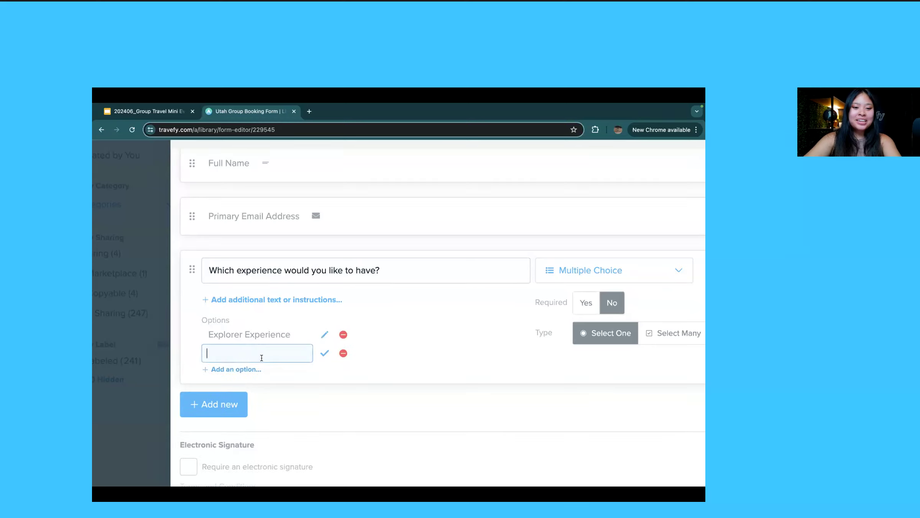
{"action": "type", "text": "VIP Experience"}
{"action": "left_click", "coordinate": [325, 355]}
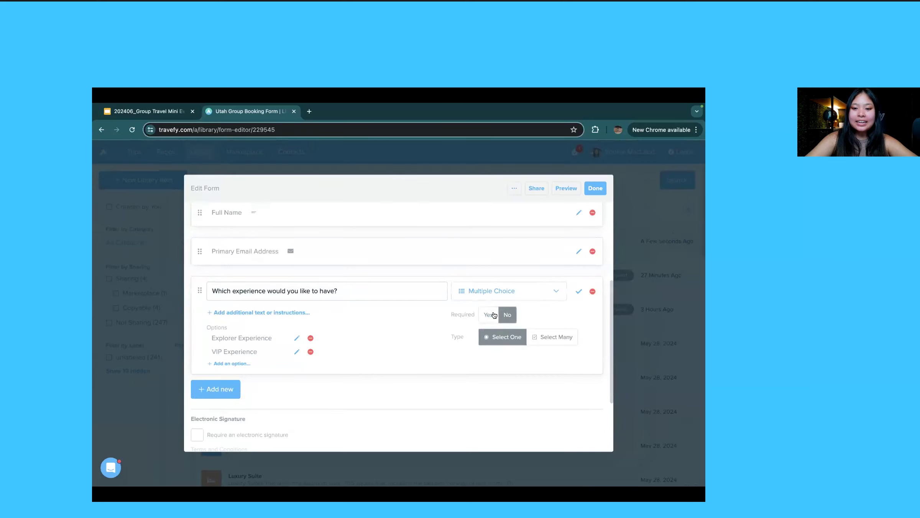
{"action": "left_click", "coordinate": [493, 315]}
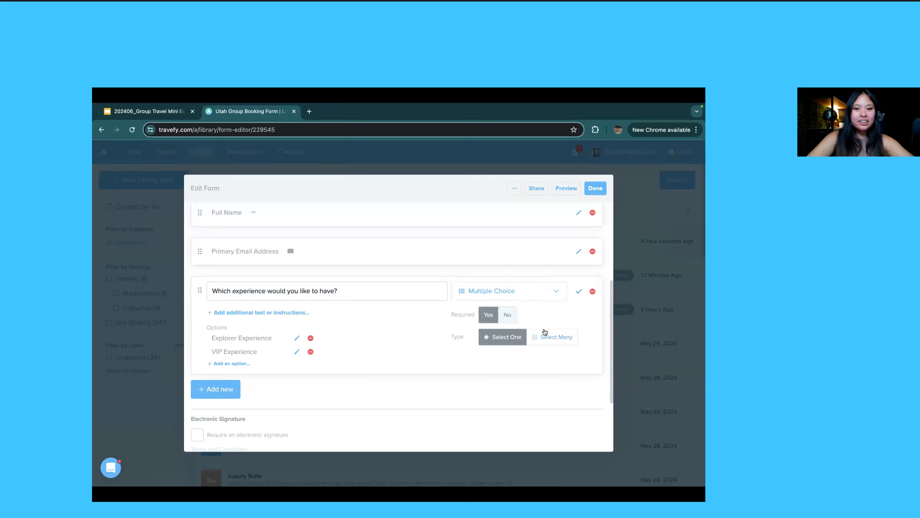
Step: Save the experience question and add a new question below it asking "Would you like to purchase travel insurance?"
{"action": "left_click", "coordinate": [577, 292]}
{"action": "scroll", "coordinate": [426, 236], "scroll_direction": "up", "scroll_amount": 2}
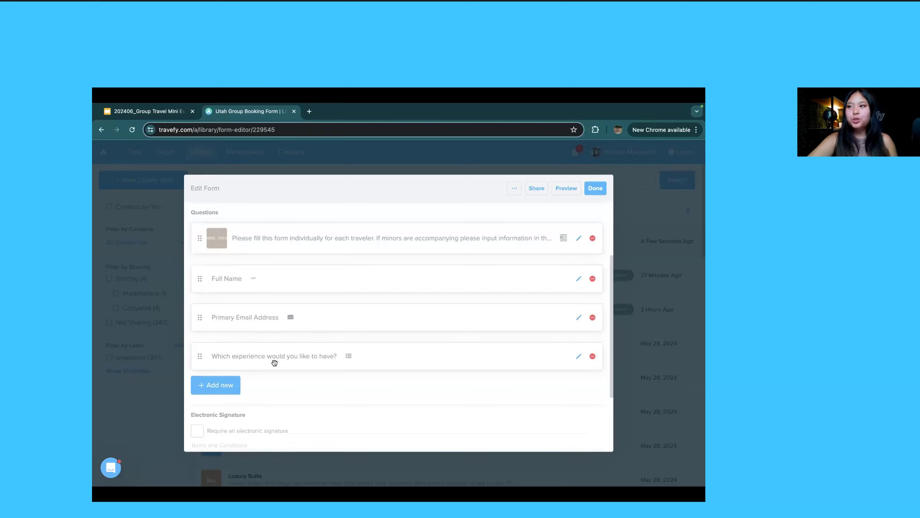
{"action": "left_click", "coordinate": [230, 391]}
{"action": "left_click", "coordinate": [237, 403]}
{"action": "scroll", "coordinate": [238, 402], "scroll_direction": "down", "scroll_amount": 2}
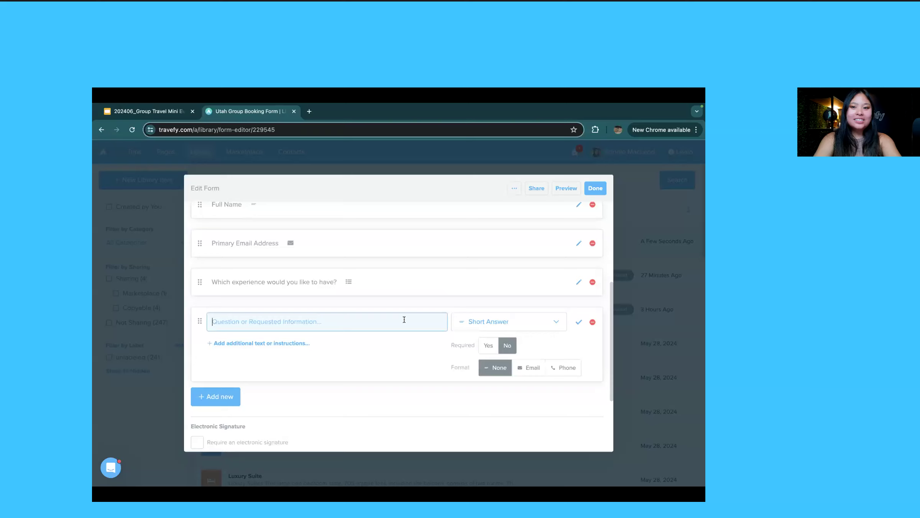
{"action": "type", "text": "Would you "}
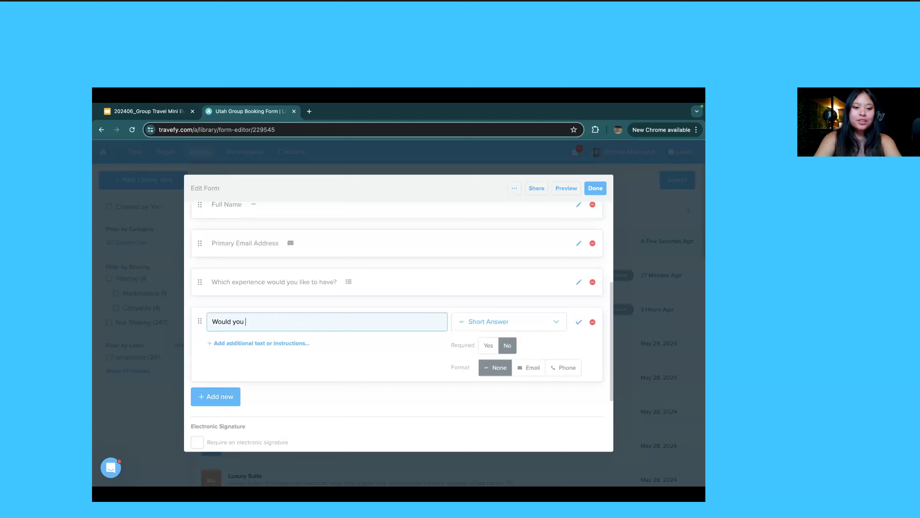
{"action": "type", "text": "like to purchase tr"}
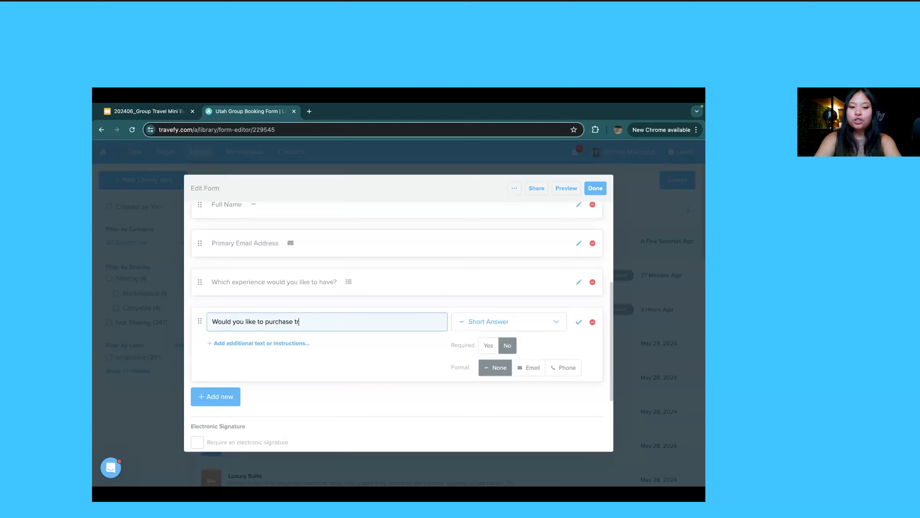
{"action": "type", "text": "avel insurance?"}
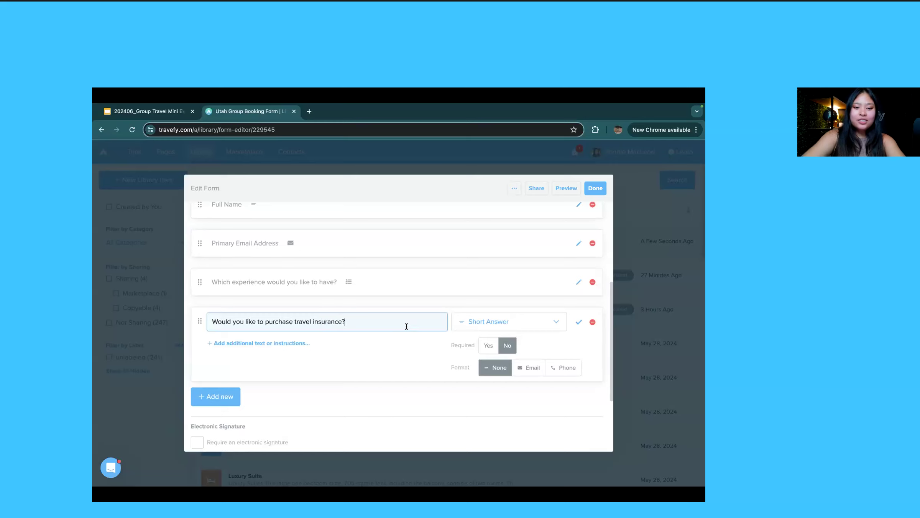
Step: Leave the travel insurance question without additional instructions and change its answer type to Multiple Choice
{"action": "left_click", "coordinate": [303, 344]}
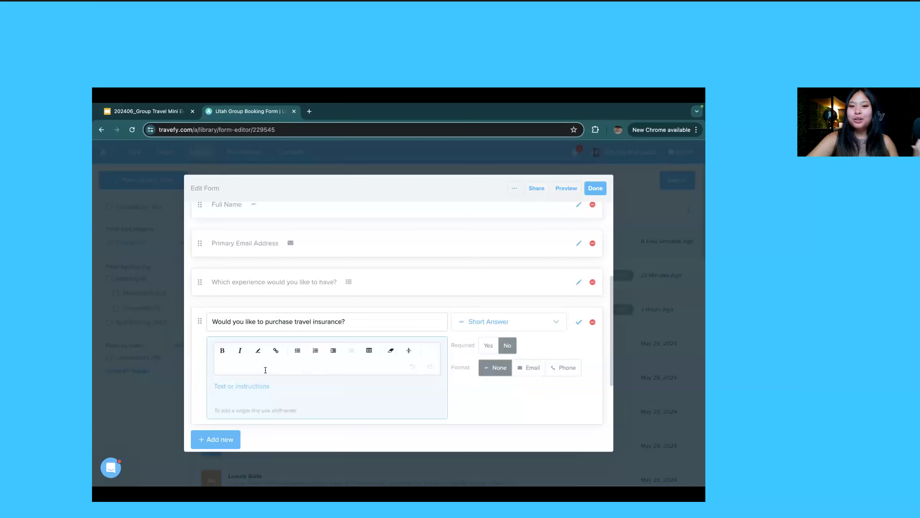
{"action": "left_click", "coordinate": [461, 385]}
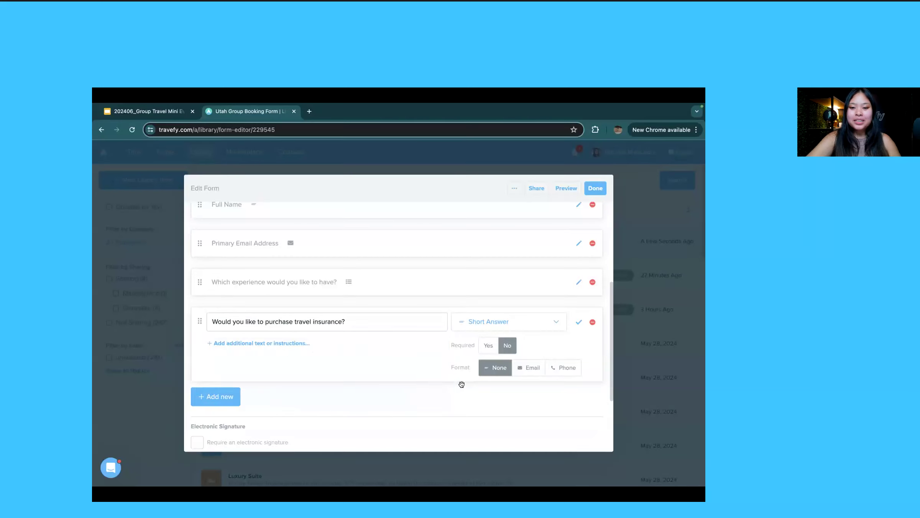
{"action": "left_click", "coordinate": [473, 324]}
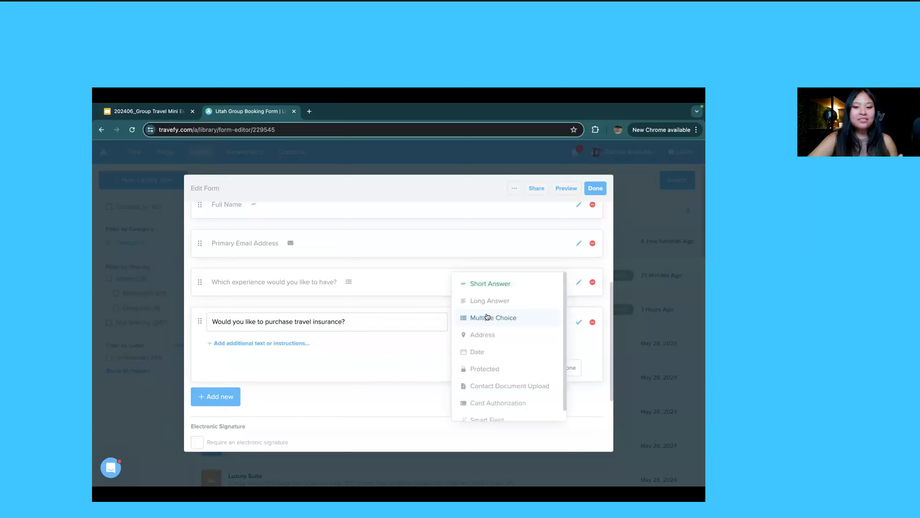
{"action": "left_click", "coordinate": [487, 317]}
Step: Give the insurance question the options "Yes I would like to purchase" and "No", make it required, and save it
{"action": "left_click", "coordinate": [230, 367]}
{"action": "type", "text": "Yes I would li"}
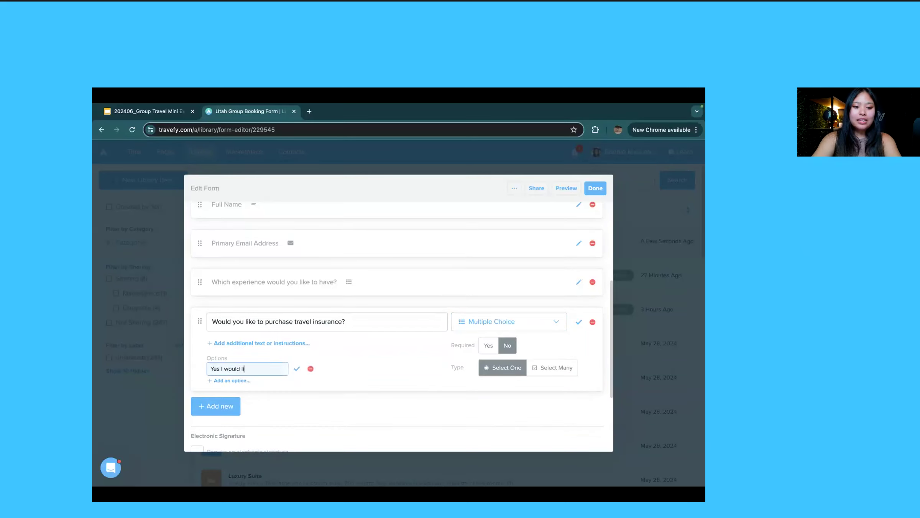
{"action": "type", "text": "ke to purchase"}
{"action": "key", "text": "Return"}
{"action": "left_click", "coordinate": [230, 380]}
{"action": "type", "text": "No"}
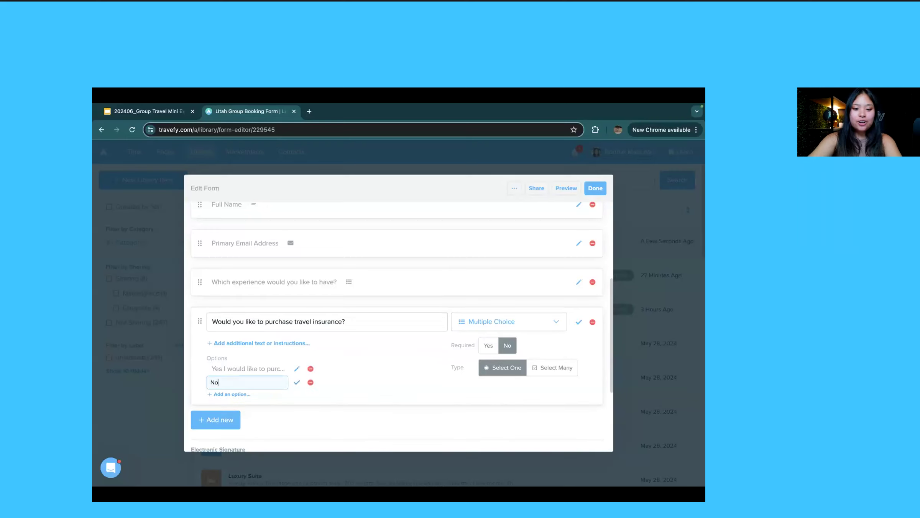
{"action": "left_click", "coordinate": [298, 382]}
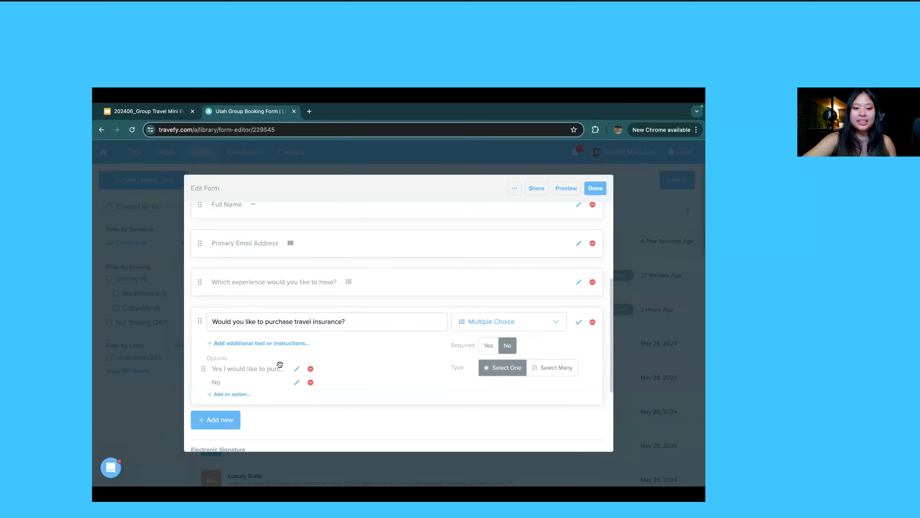
{"action": "left_click", "coordinate": [491, 350]}
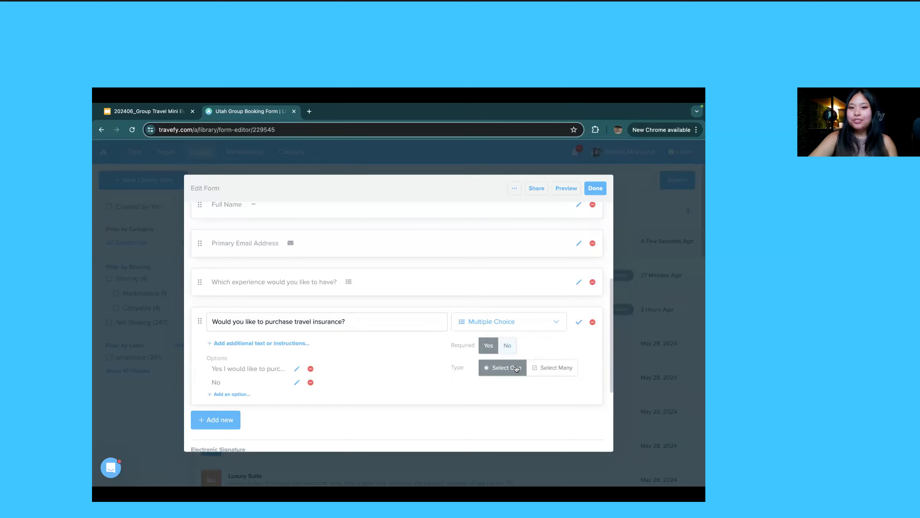
{"action": "left_click", "coordinate": [579, 322]}
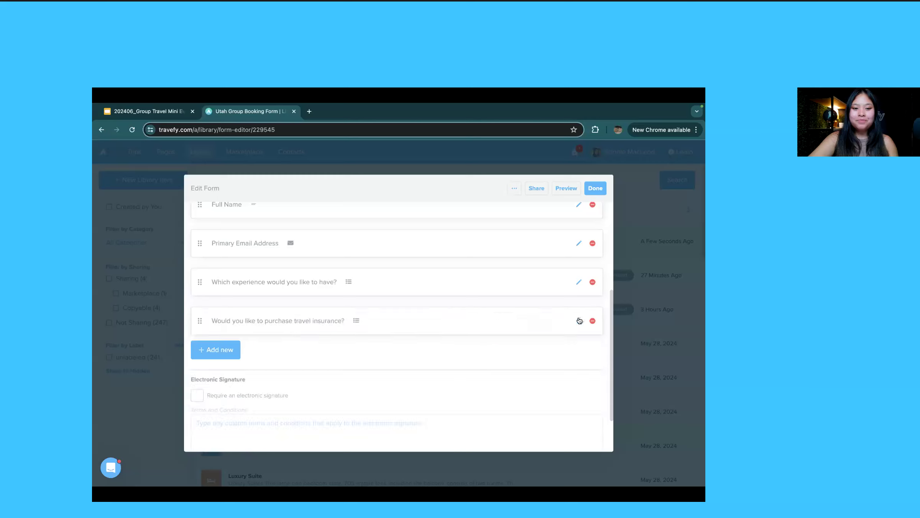
Step: Add a Long Answer question asking "Do you have any preferences/allergies?" below the insurance question, and save it
{"action": "scroll", "coordinate": [279, 347], "scroll_direction": "down", "scroll_amount": 1}
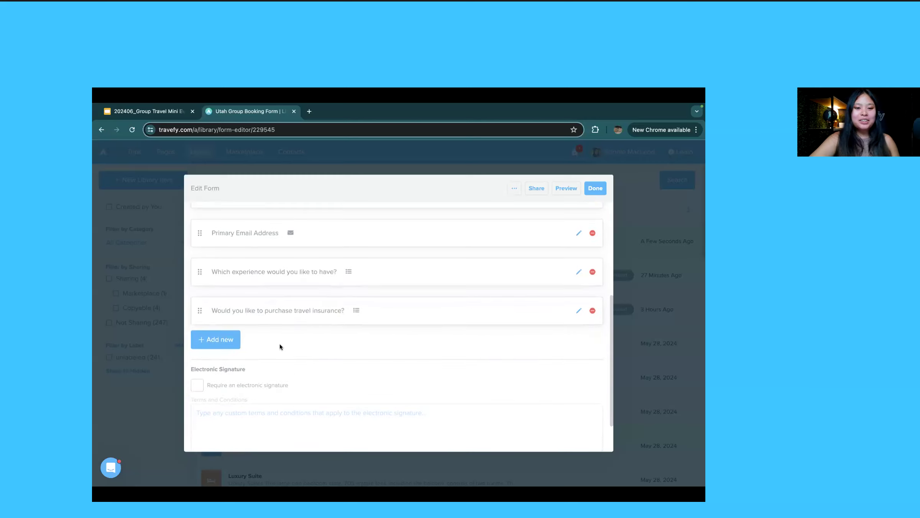
{"action": "left_click", "coordinate": [227, 344]}
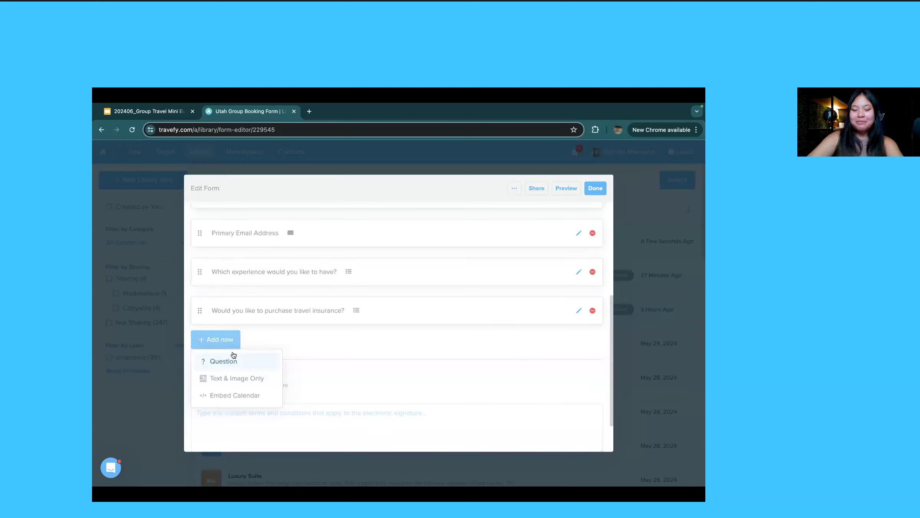
{"action": "left_click", "coordinate": [233, 356]}
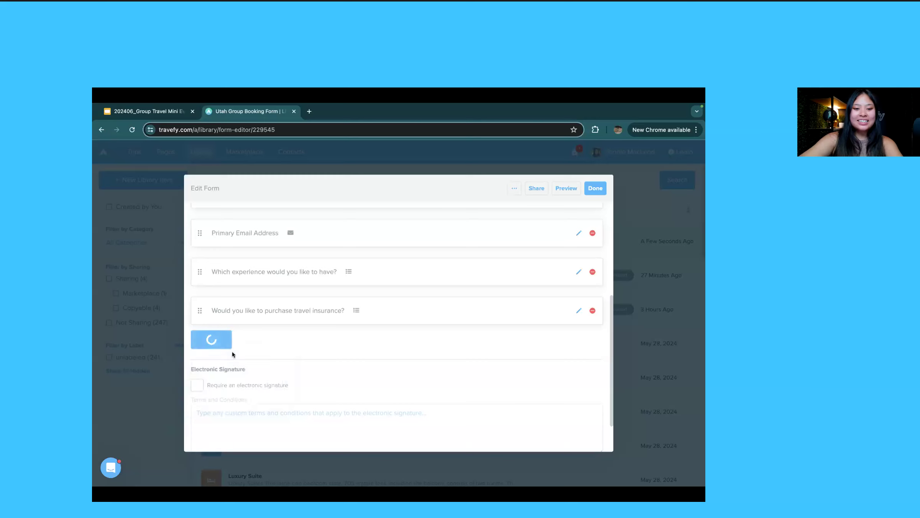
{"action": "scroll", "coordinate": [232, 351], "scroll_direction": "up", "scroll_amount": 2}
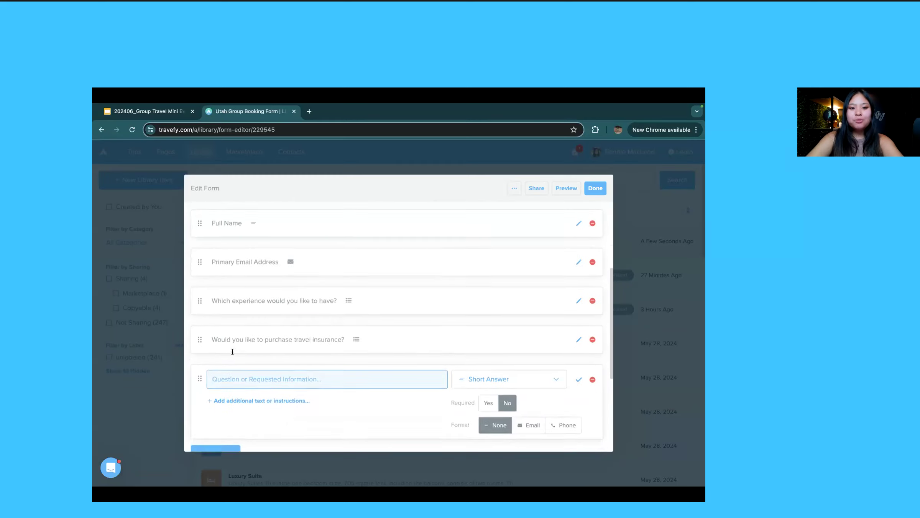
{"action": "scroll", "coordinate": [233, 351], "scroll_direction": "down", "scroll_amount": 3}
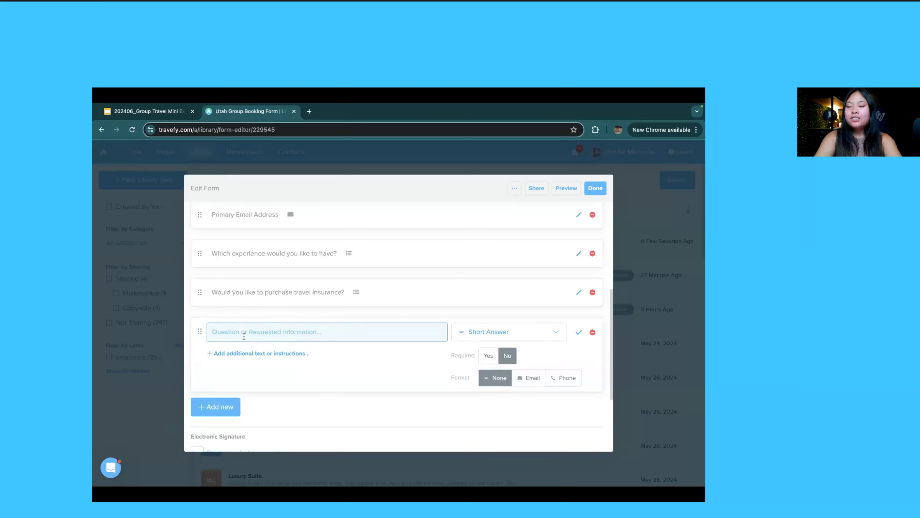
{"action": "type", "text": "Do you h"}
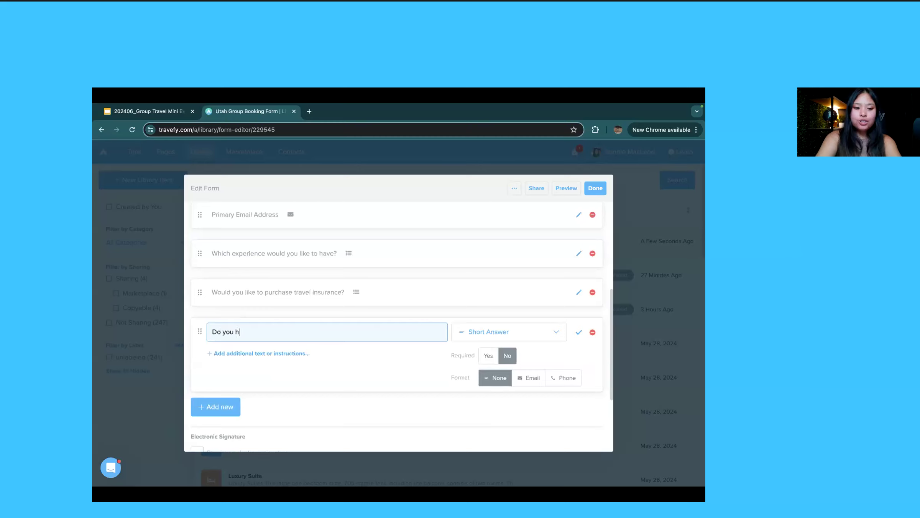
{"action": "type", "text": "ave any prefe"}
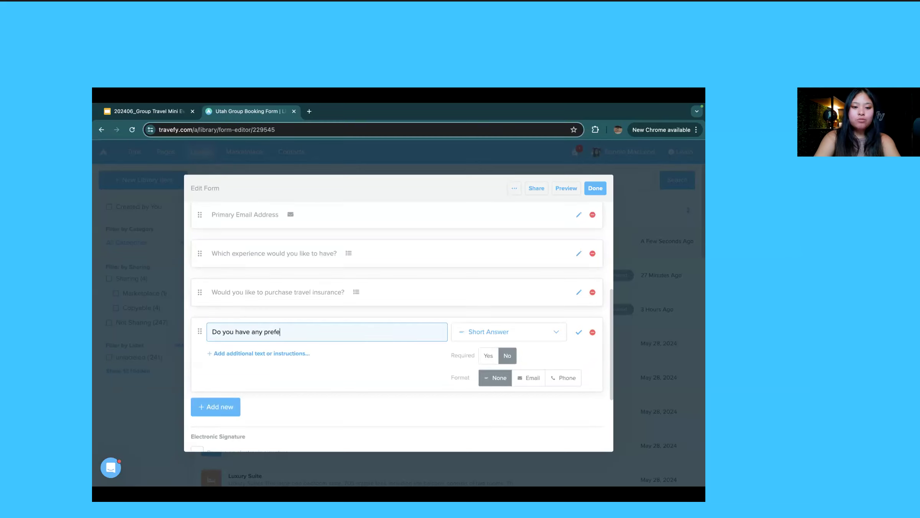
{"action": "type", "text": "rences/allergies"}
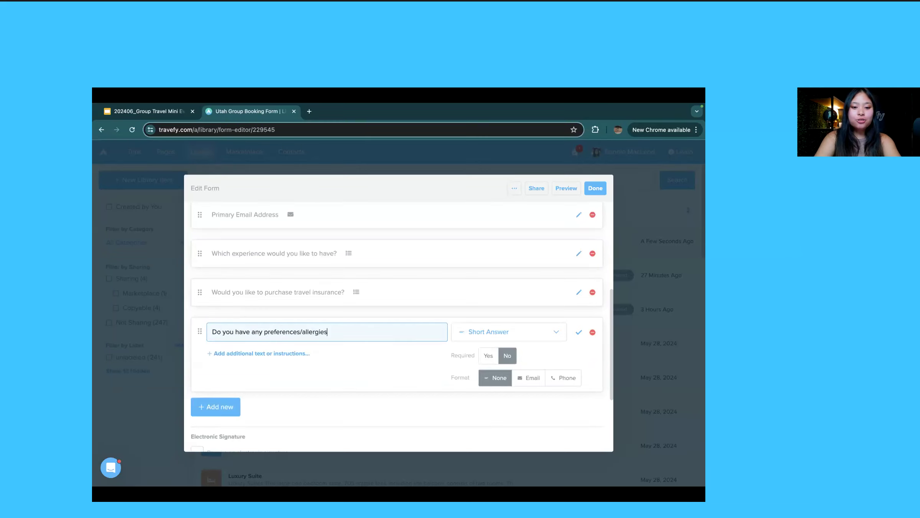
{"action": "type", "text": "?"}
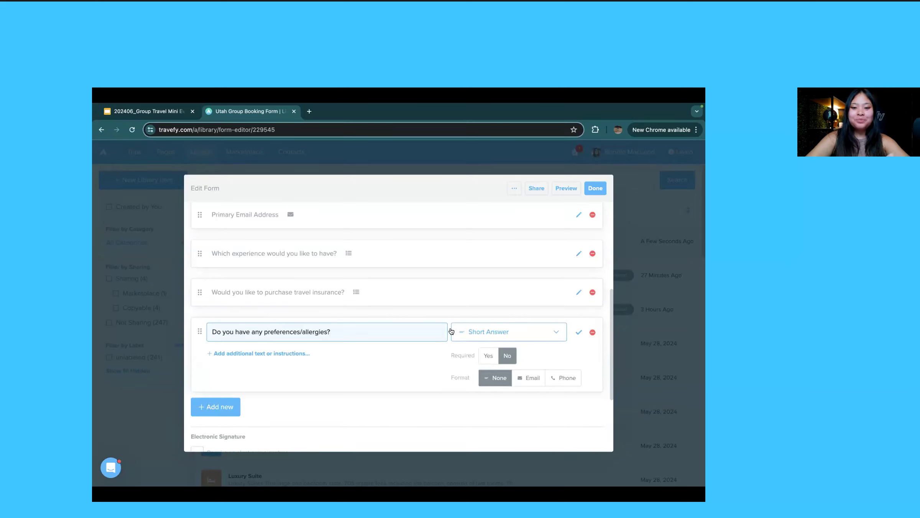
{"action": "left_click", "coordinate": [496, 331]}
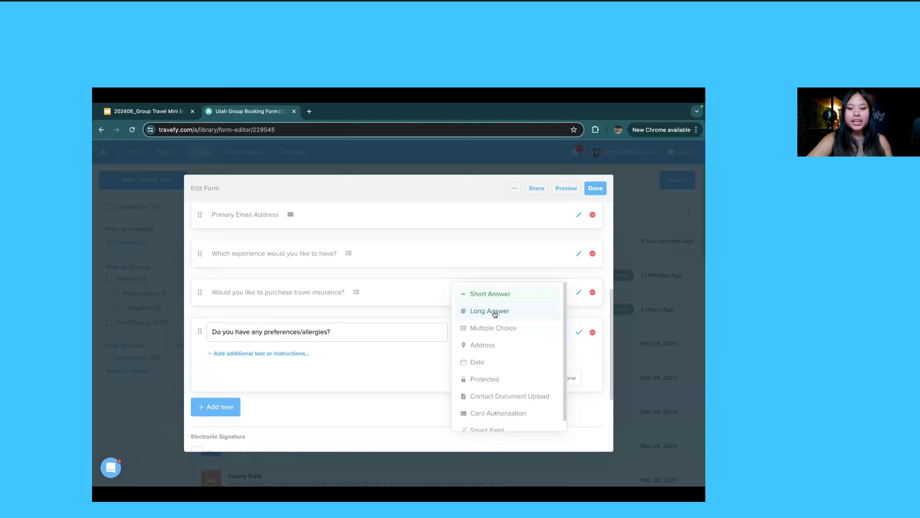
{"action": "left_click", "coordinate": [495, 314]}
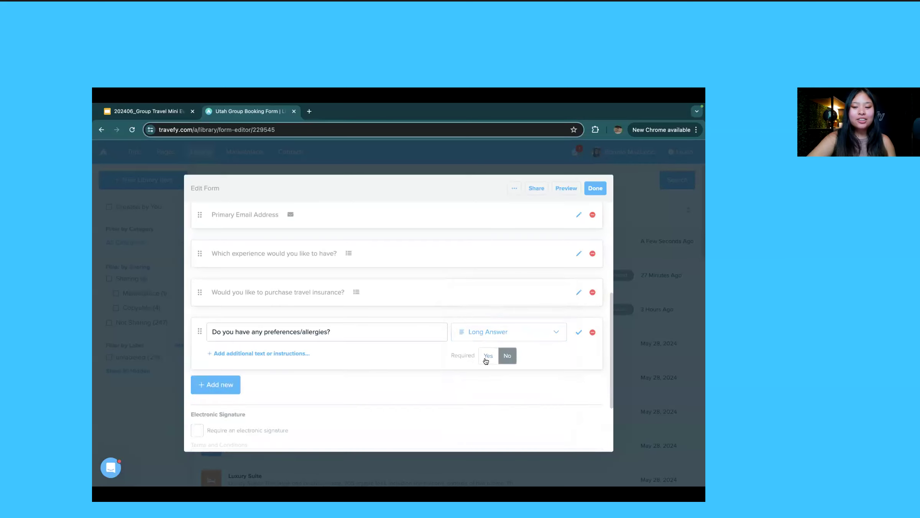
{"action": "left_click", "coordinate": [579, 332]}
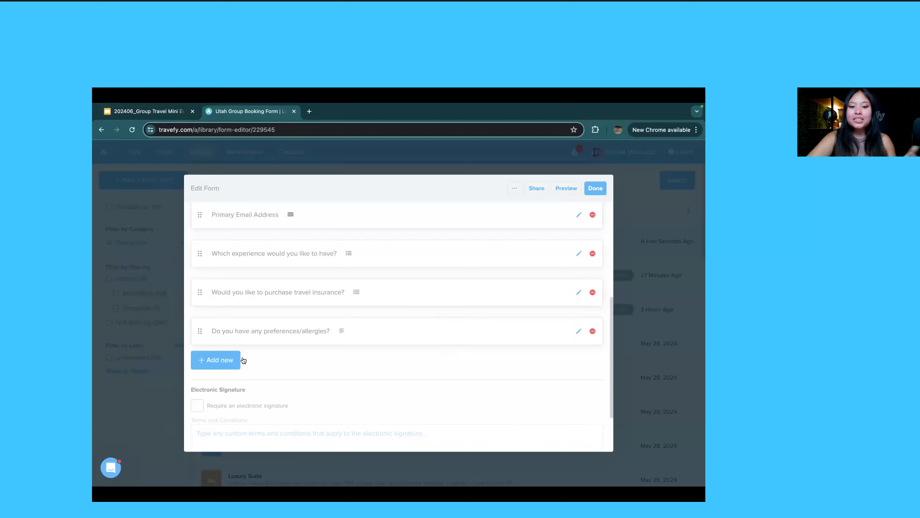
{"action": "left_click", "coordinate": [229, 358]}
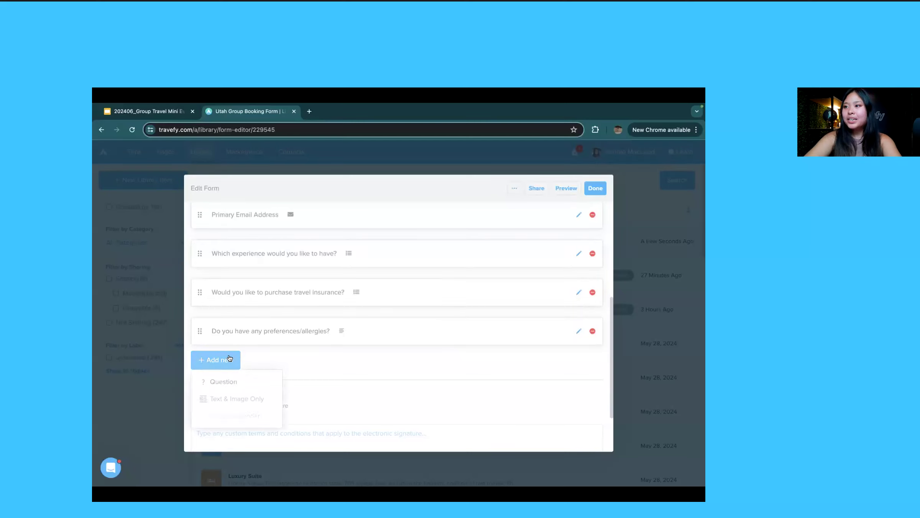
{"action": "left_click", "coordinate": [232, 378]}
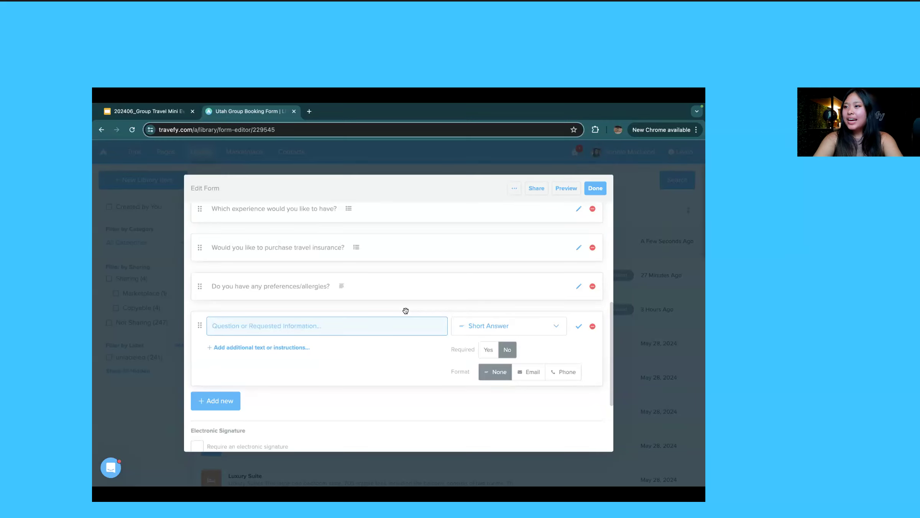
{"action": "left_click", "coordinate": [594, 327]}
{"action": "left_click", "coordinate": [431, 337]}
Step: Change the preferences/allergies question to a Smart Field linked to Contact Phone, save it, and finish editing the form
{"action": "left_click", "coordinate": [577, 286]}
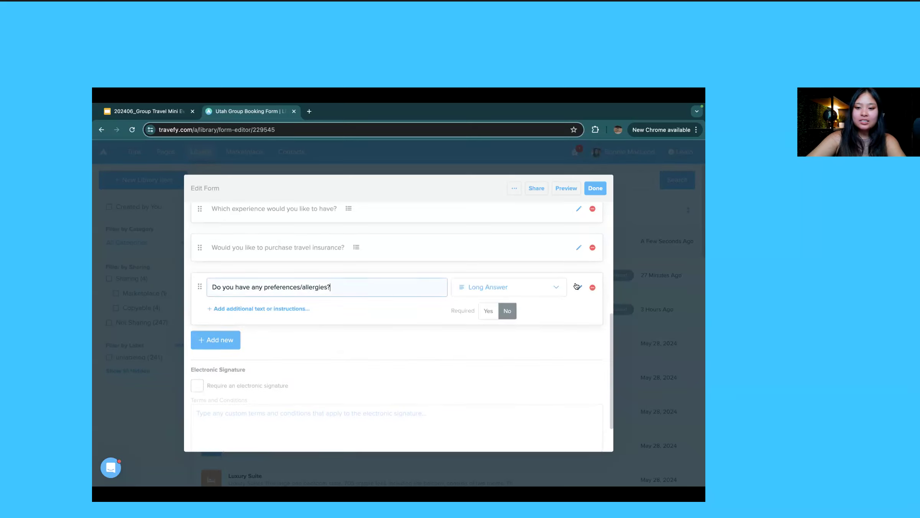
{"action": "left_click", "coordinate": [517, 287]}
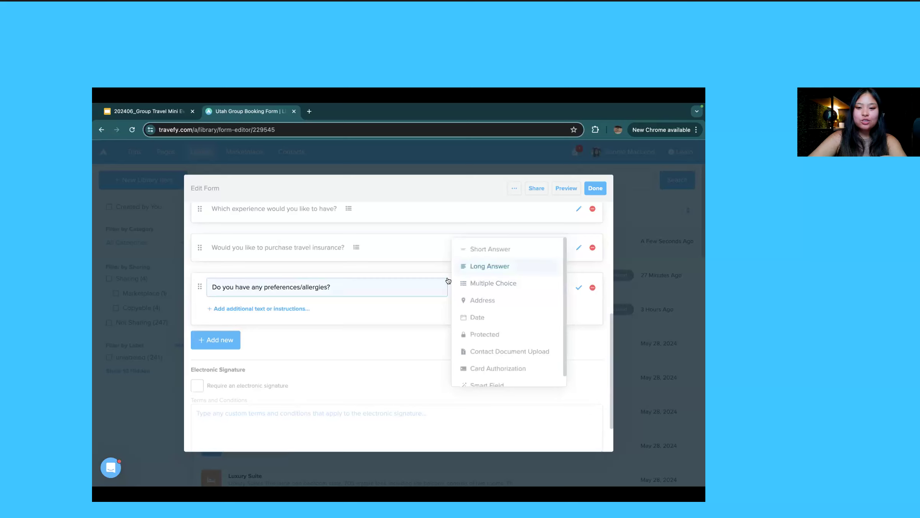
{"action": "scroll", "coordinate": [520, 268], "scroll_direction": "down", "scroll_amount": 1}
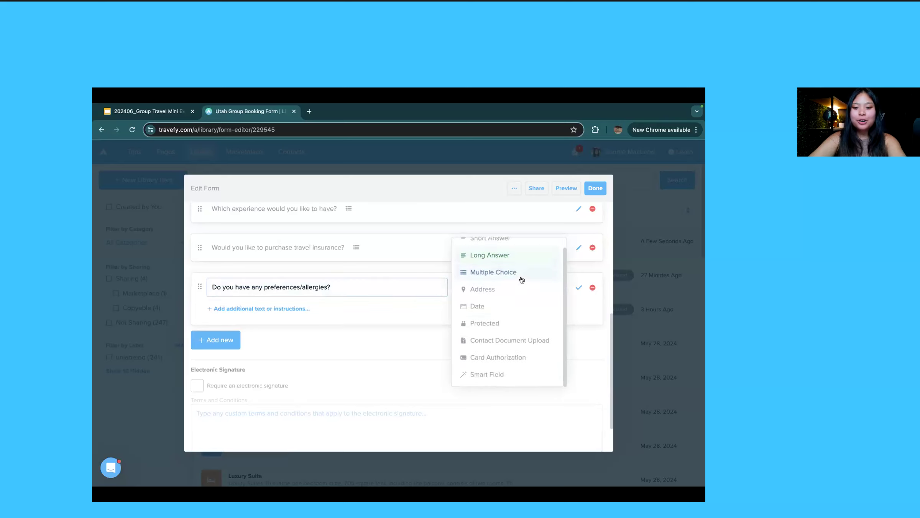
{"action": "left_click", "coordinate": [487, 374]}
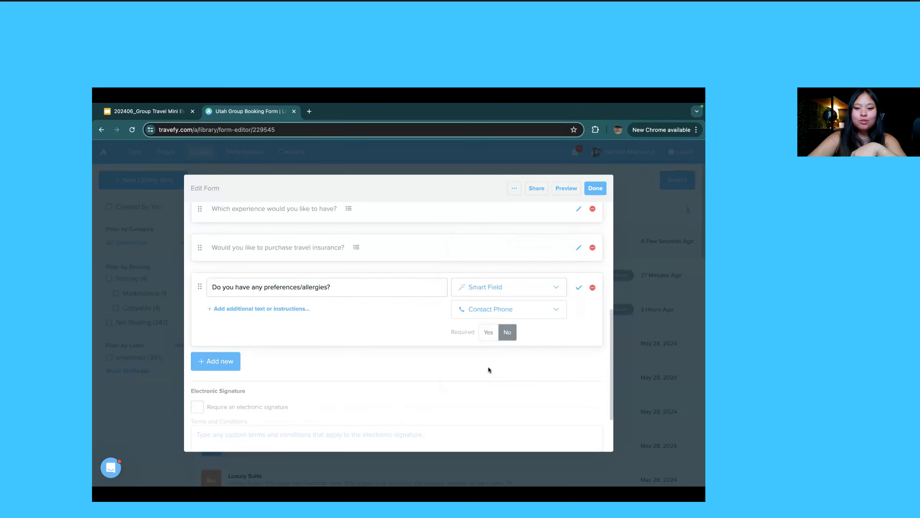
{"action": "left_click", "coordinate": [480, 312]}
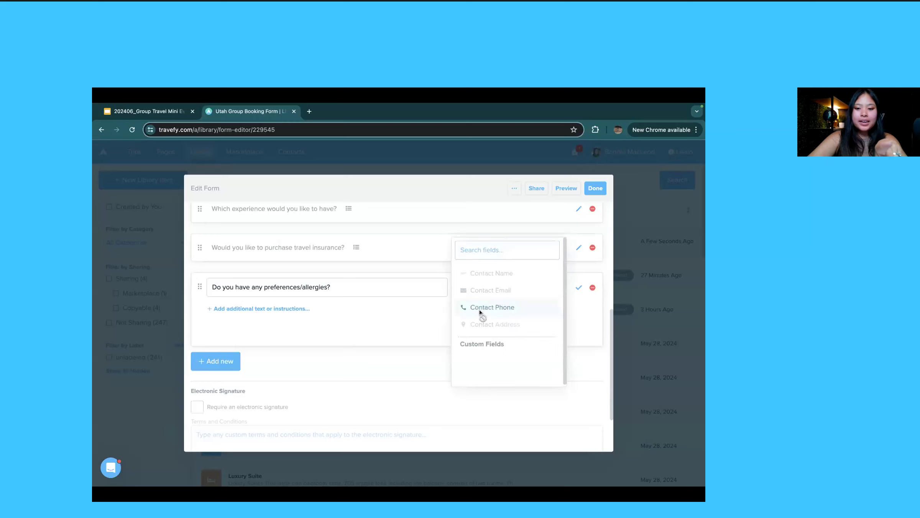
{"action": "scroll", "coordinate": [486, 332], "scroll_direction": "down", "scroll_amount": 1}
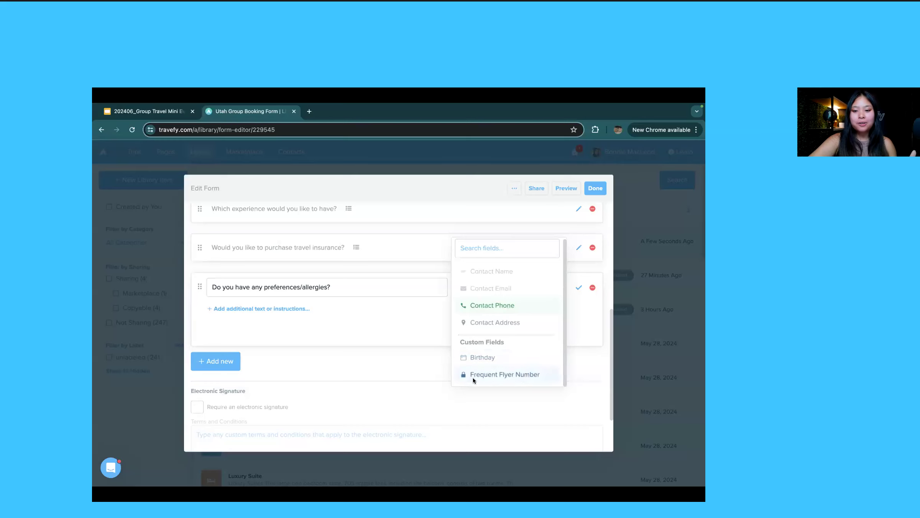
{"action": "left_click", "coordinate": [579, 288]}
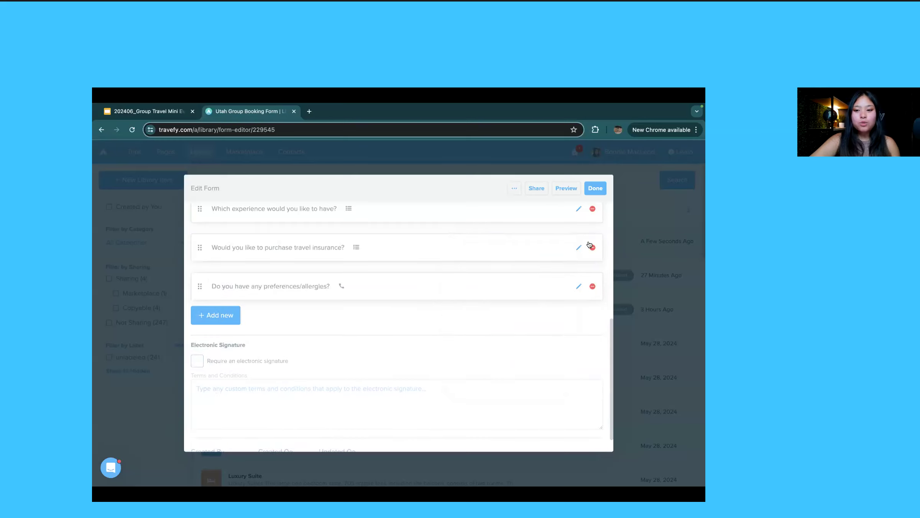
{"action": "left_click", "coordinate": [594, 188]}
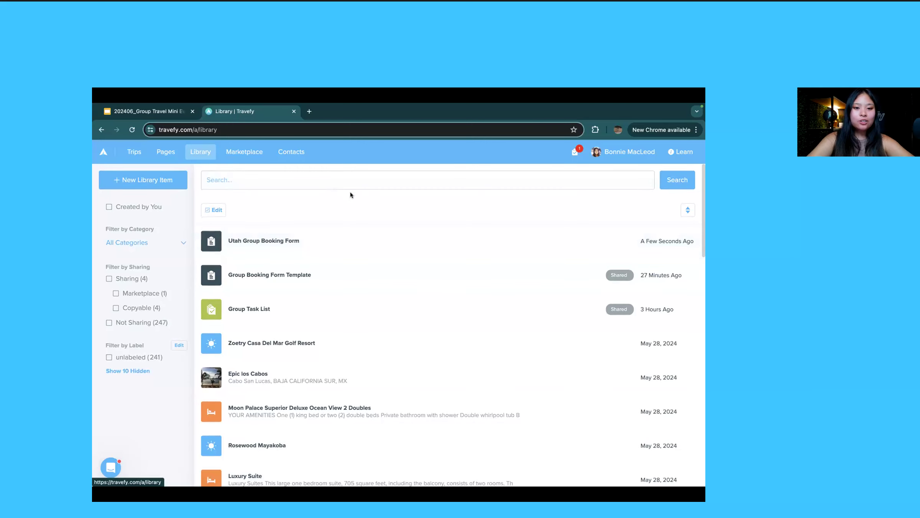
Step: Open the third contact's record in the contact list and bring up the management of custom fields
{"action": "left_click", "coordinate": [294, 152]}
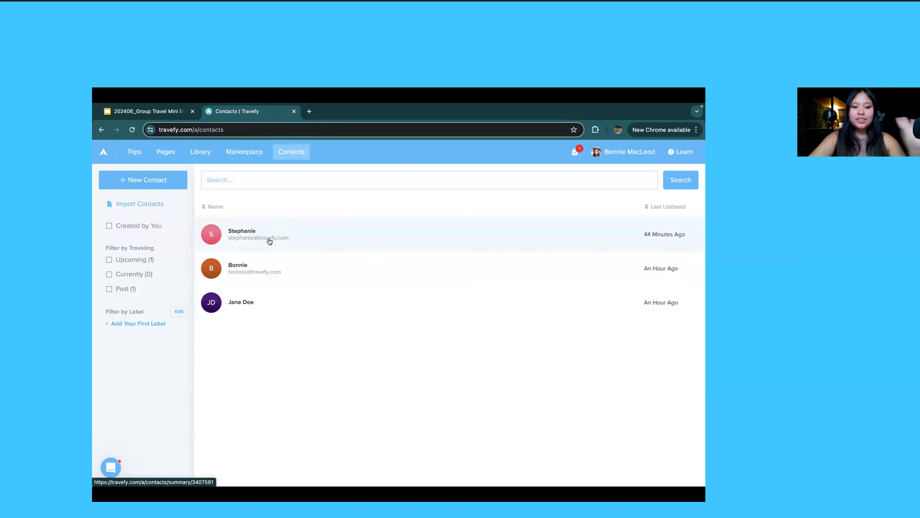
{"action": "left_click", "coordinate": [269, 306]}
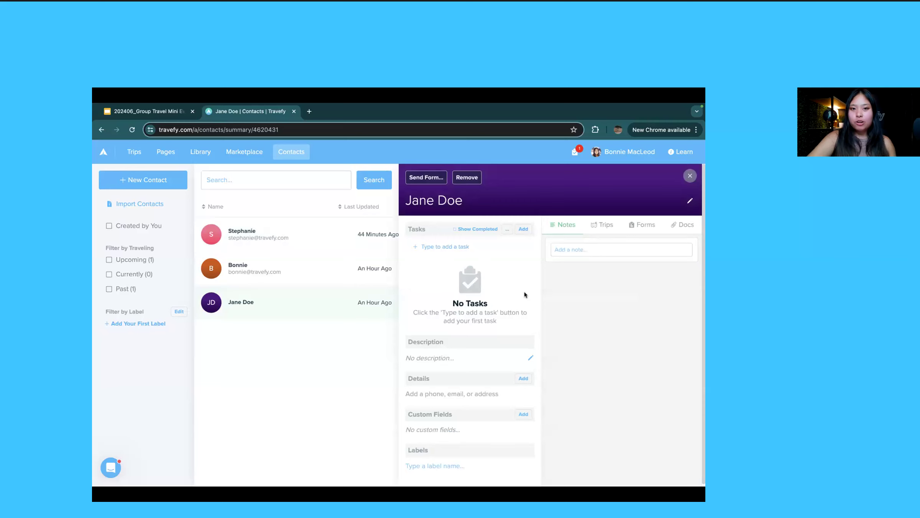
{"action": "left_click_drag", "start_coordinate": [409, 410], "coordinate": [452, 413]}
{"action": "left_click", "coordinate": [450, 414]}
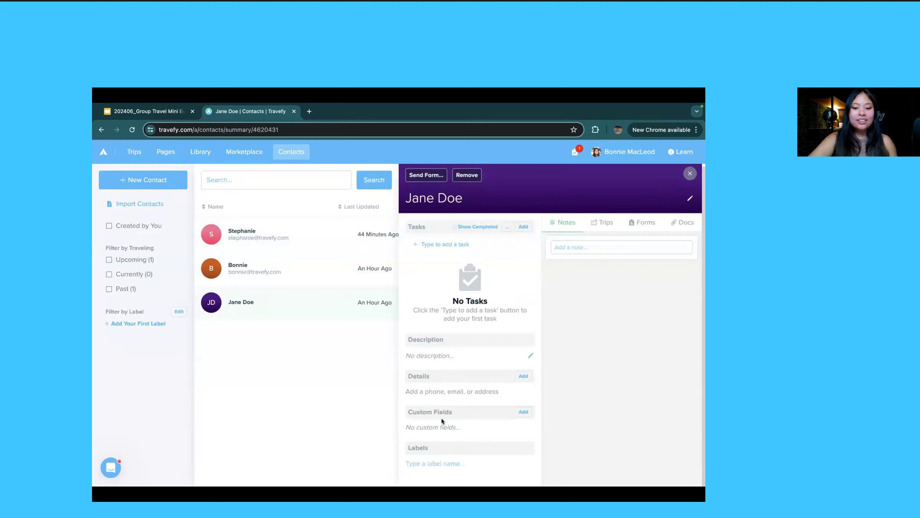
{"action": "left_click", "coordinate": [524, 412]}
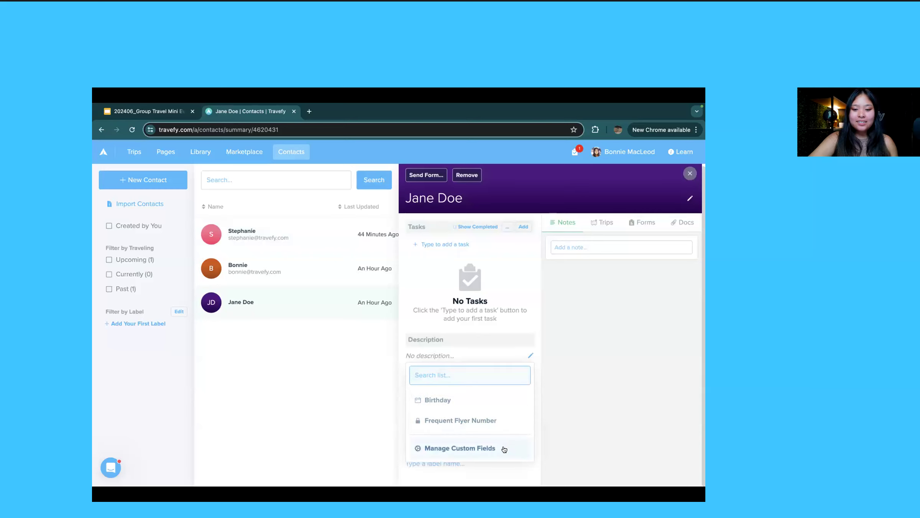
{"action": "left_click", "coordinate": [481, 448]}
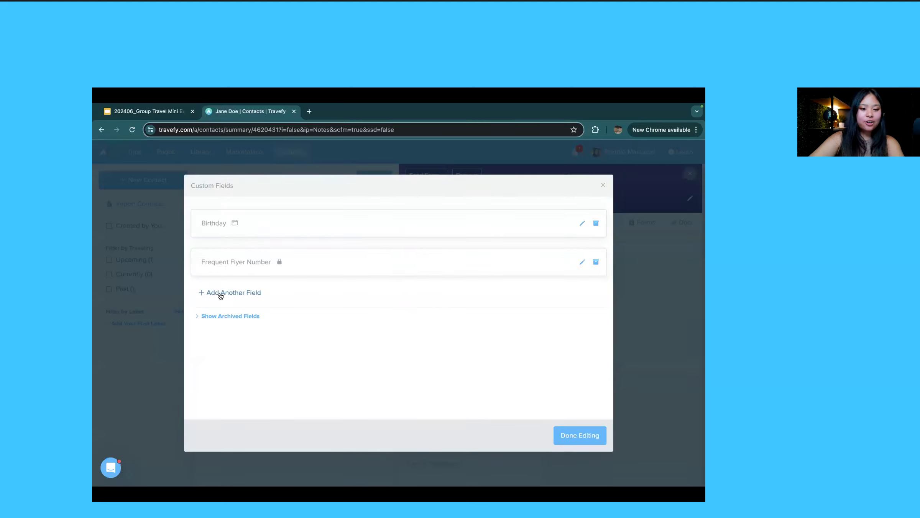
Step: Add another custom field below Frequent Flyer Number and try to label it "Allergies/Pref."
{"action": "left_click", "coordinate": [234, 294]}
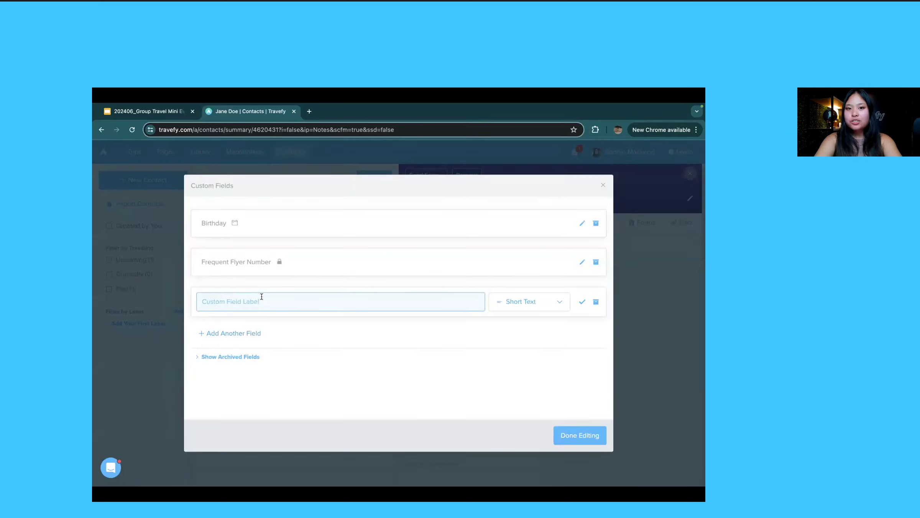
{"action": "type", "text": "Alle"}
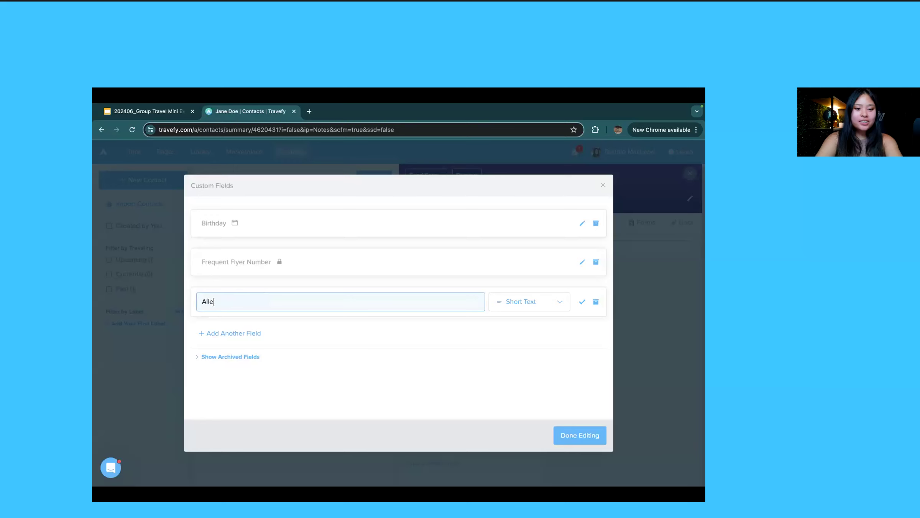
{"action": "type", "text": "rgies/Prefe"}
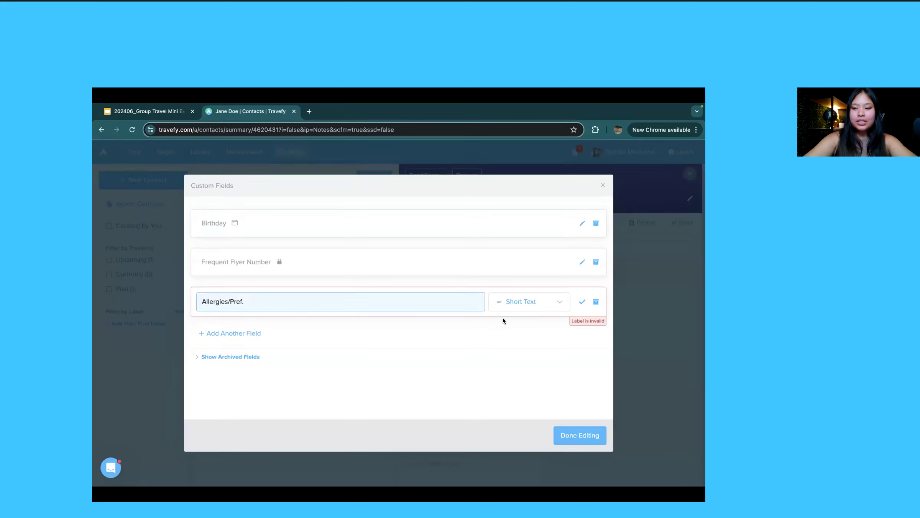
{"action": "left_click", "coordinate": [520, 302]}
Step: Shorten the new custom field's label to "Allergies", keep its type as Short Text, save it and finish editing the custom fields
{"action": "left_click", "coordinate": [390, 302]}
{"action": "key", "text": "BackSpace"}
{"action": "key", "text": "BackSpace"}
{"action": "key", "text": "BackSpace"}
{"action": "key", "text": "BackSpace"}
{"action": "key", "text": "BackSpace"}
{"action": "key", "text": "BackSpace"}
{"action": "left_click", "coordinate": [541, 306]}
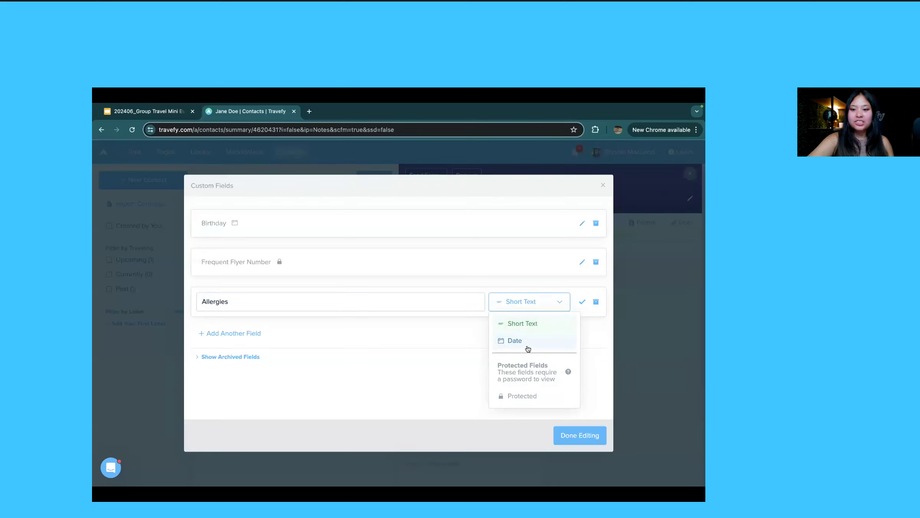
{"action": "left_click", "coordinate": [579, 302]}
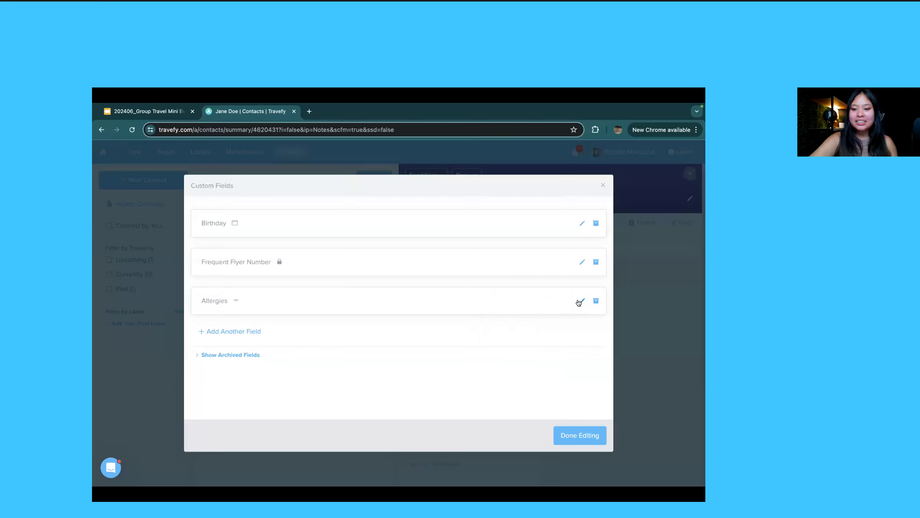
{"action": "left_click", "coordinate": [583, 431]}
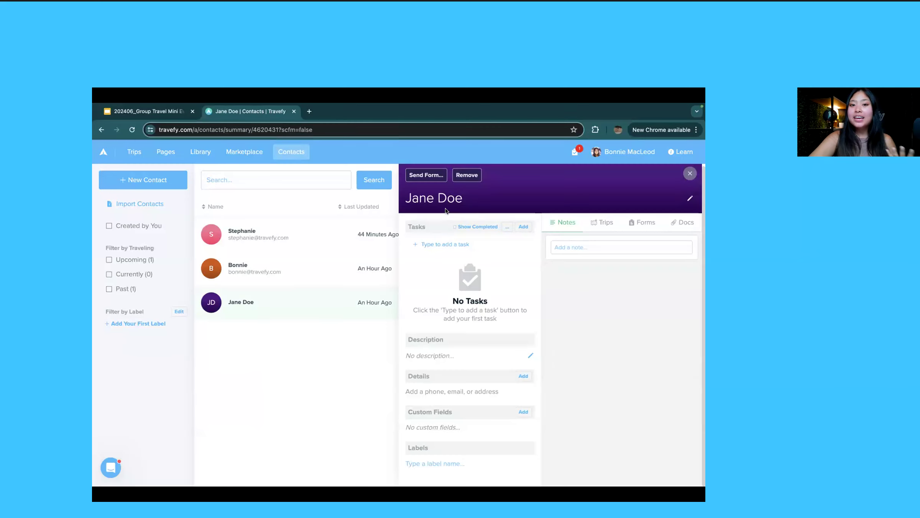
Step: Reopen the Utah Group Booking Form from the library, link the preferences/allergies Smart Field to the Allergies custom field, and save the question
{"action": "left_click", "coordinate": [200, 152]}
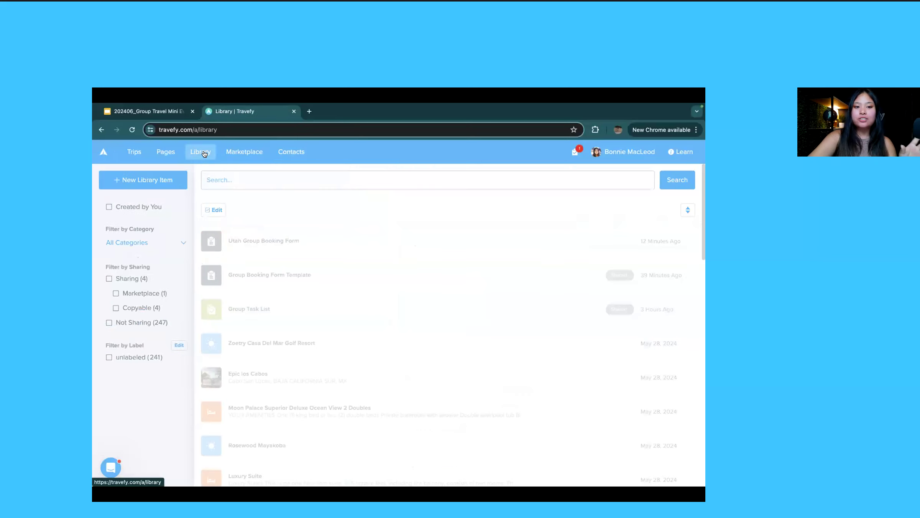
{"action": "left_click", "coordinate": [321, 242]}
{"action": "scroll", "coordinate": [434, 268], "scroll_direction": "down", "scroll_amount": 5}
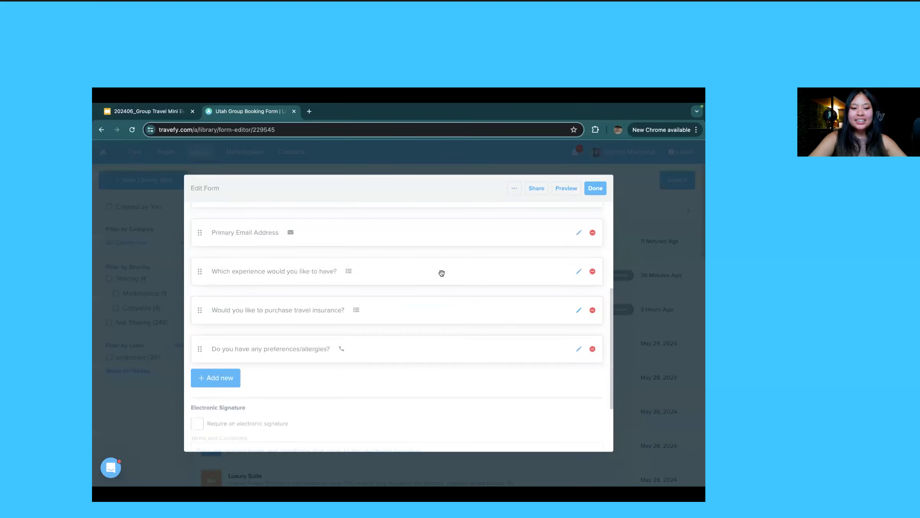
{"action": "left_click", "coordinate": [578, 347]}
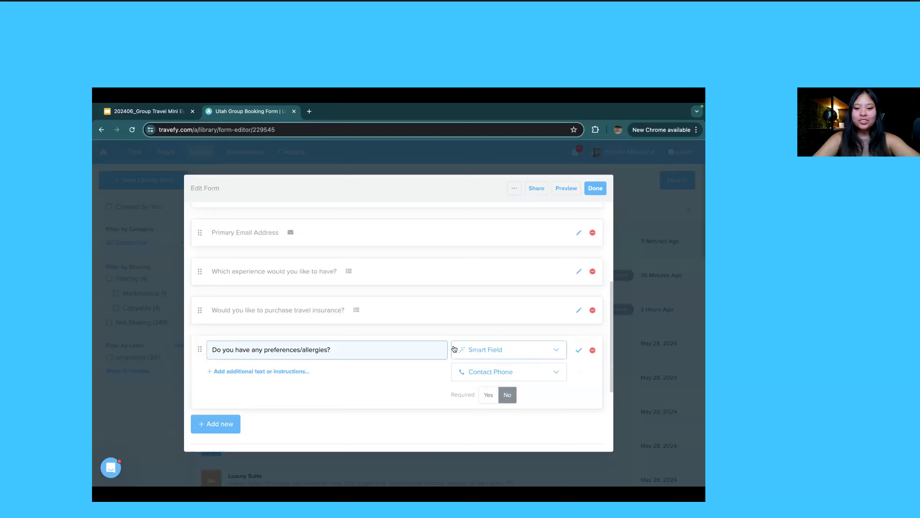
{"action": "left_click", "coordinate": [551, 372]}
{"action": "scroll", "coordinate": [551, 374], "scroll_direction": "down", "scroll_amount": 1}
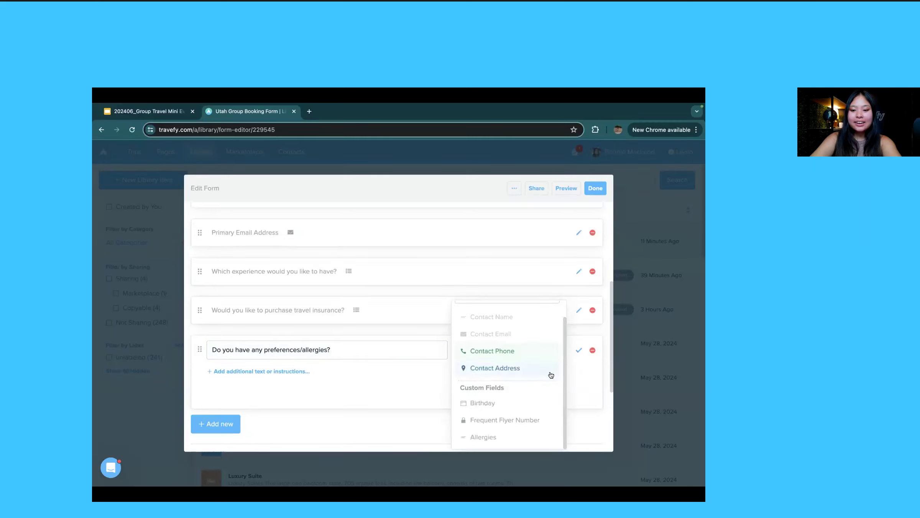
{"action": "left_click", "coordinate": [521, 437]}
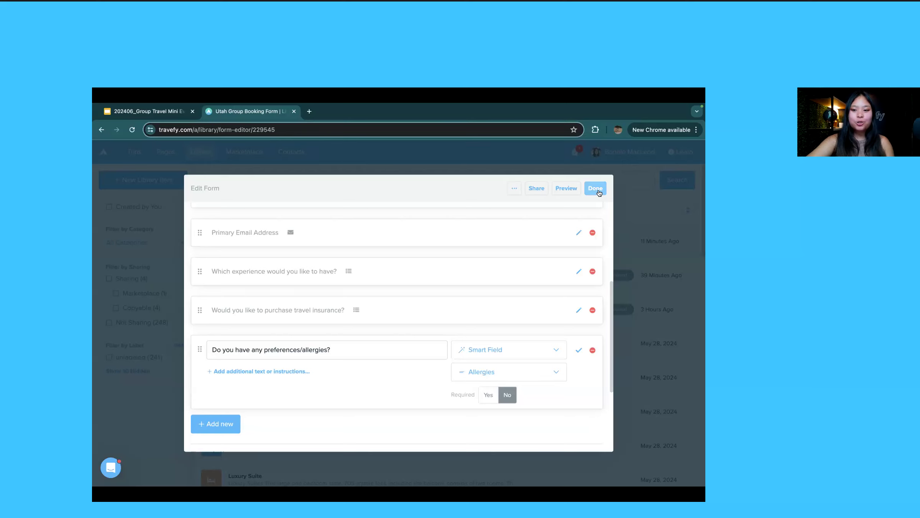
{"action": "left_click", "coordinate": [579, 349]}
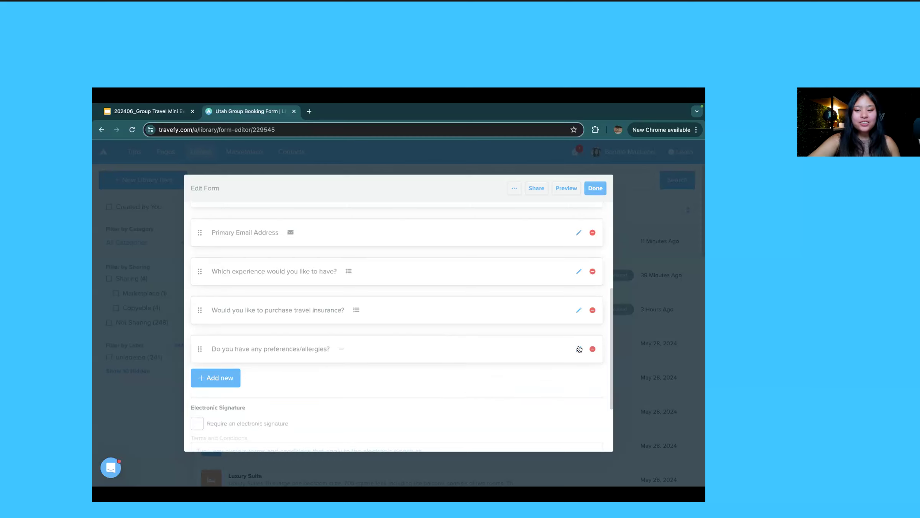
Step: Add a question titled "Driver's License Upload" below the preferences/allergies question
{"action": "left_click", "coordinate": [218, 382]}
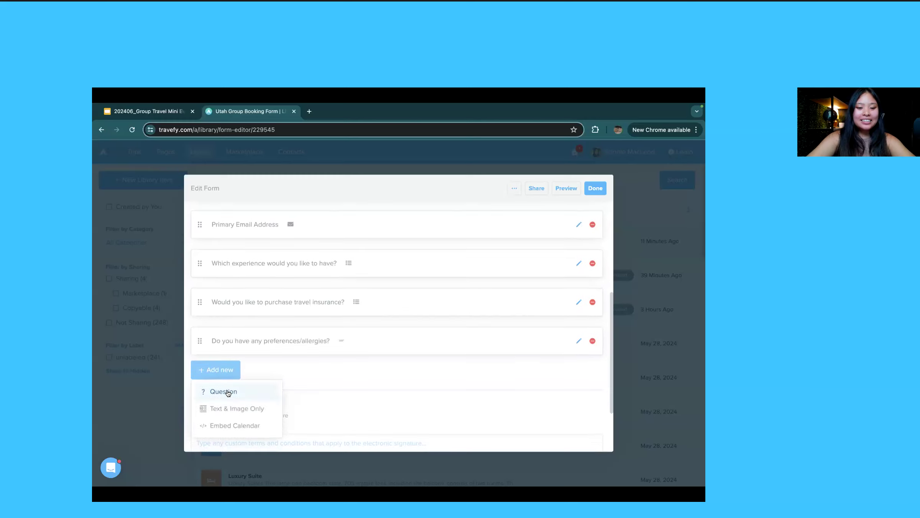
{"action": "left_click", "coordinate": [225, 390]}
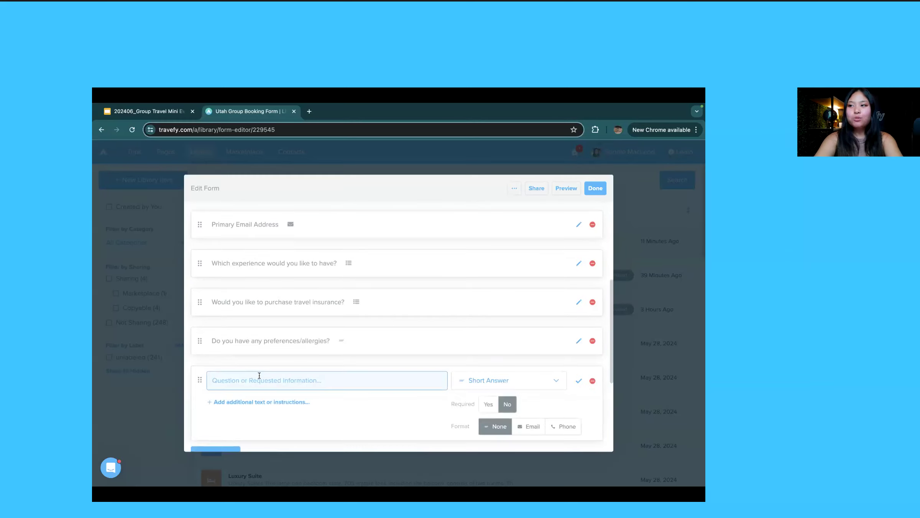
{"action": "type", "text": "Driver"}
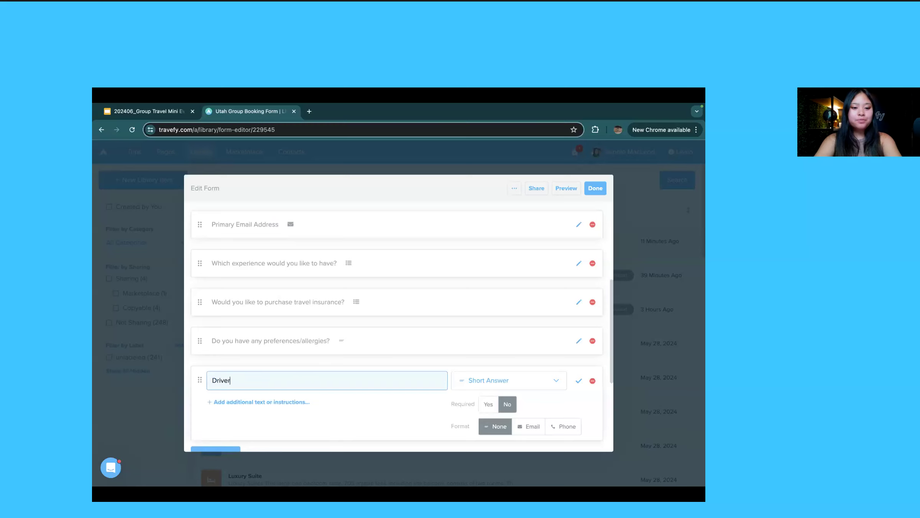
{"action": "type", "text": "'s License Upload"}
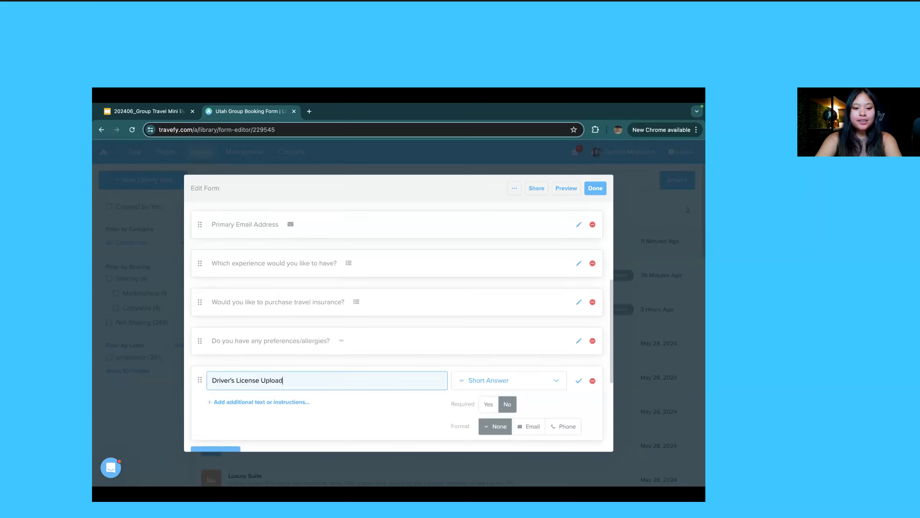
Step: Set the driver's license question's answer type to Contact Document Upload, make it required, and save it
{"action": "scroll", "coordinate": [301, 374], "scroll_direction": "down", "scroll_amount": 1}
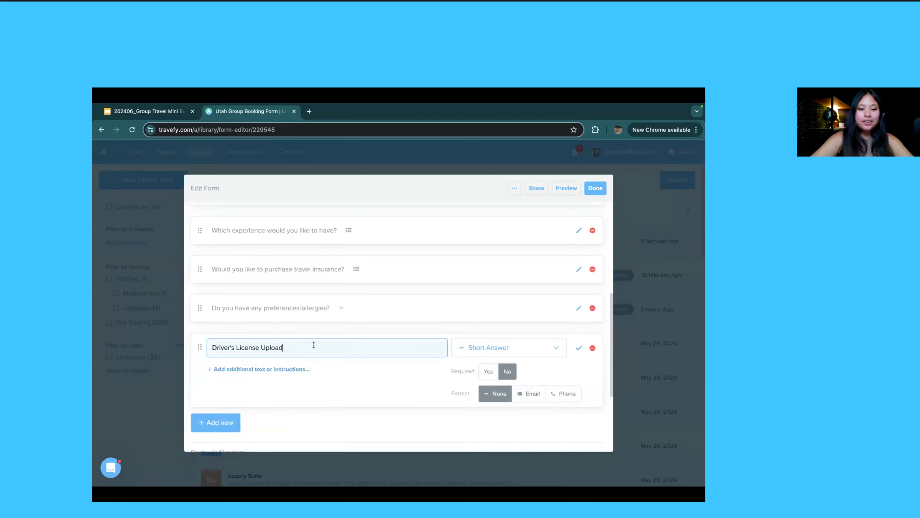
{"action": "left_click", "coordinate": [517, 349]}
{"action": "scroll", "coordinate": [518, 350], "scroll_direction": "down", "scroll_amount": 1}
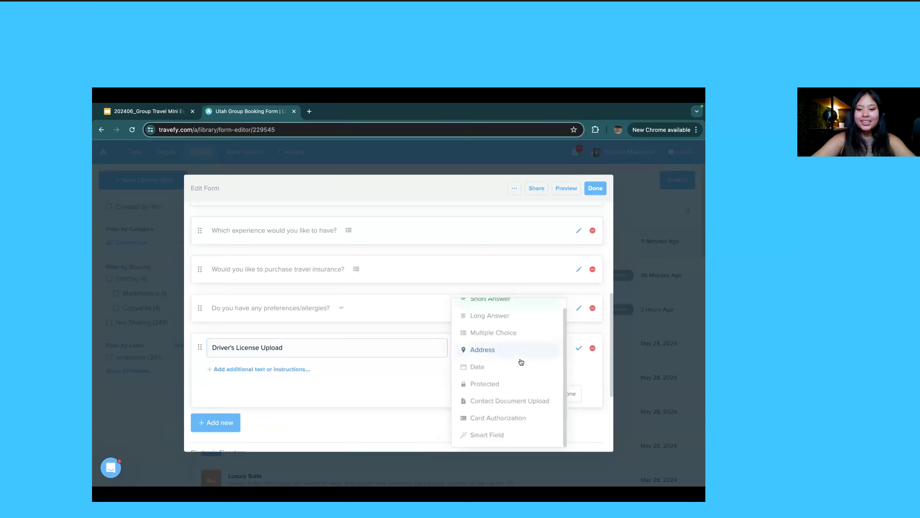
{"action": "left_click", "coordinate": [520, 401]}
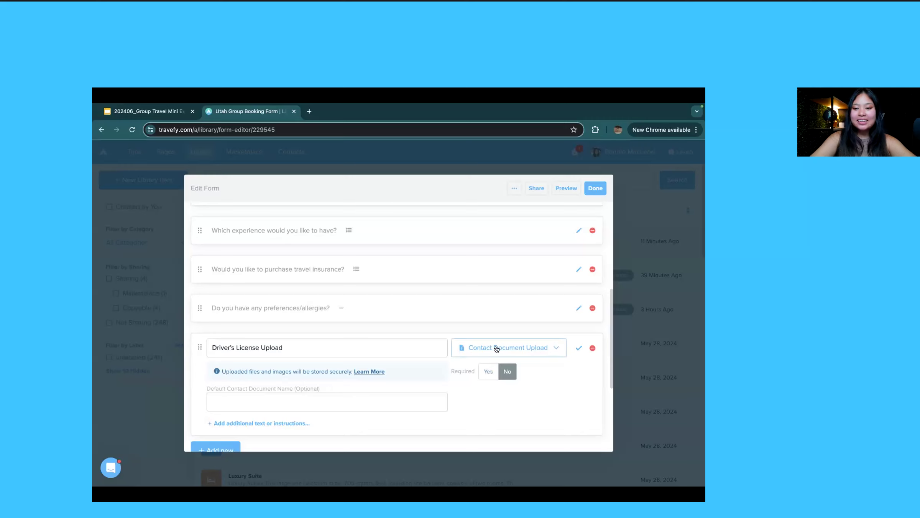
{"action": "left_click", "coordinate": [488, 371]}
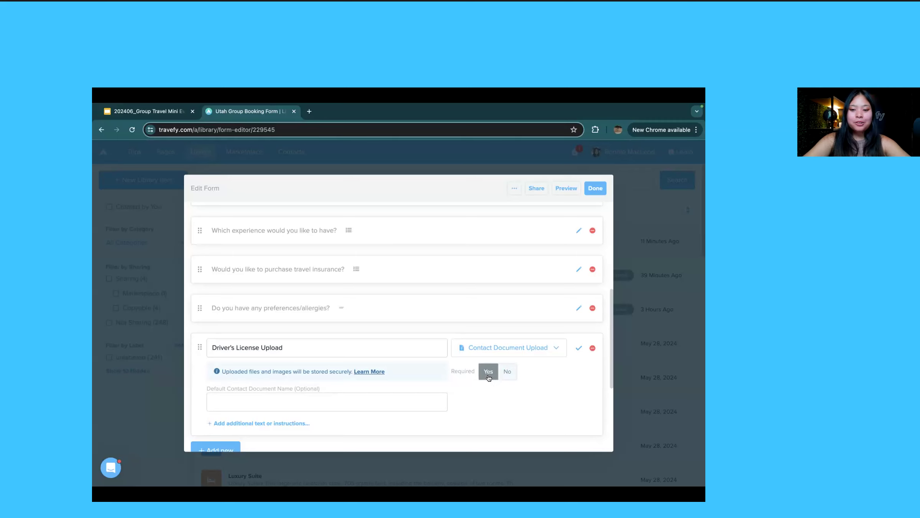
{"action": "left_click", "coordinate": [578, 348]}
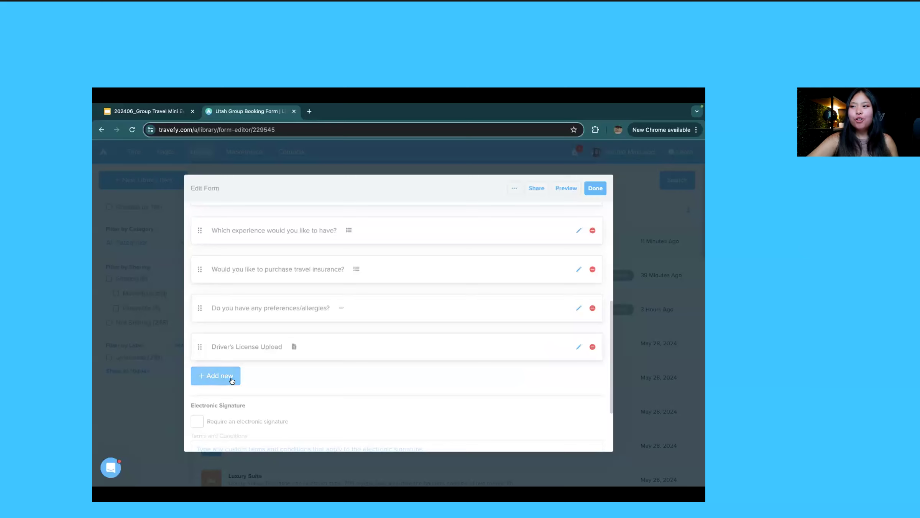
Step: Add a question titled "(Optional) Minor's information" below the driver's license question
{"action": "scroll", "coordinate": [231, 381], "scroll_direction": "up", "scroll_amount": 3}
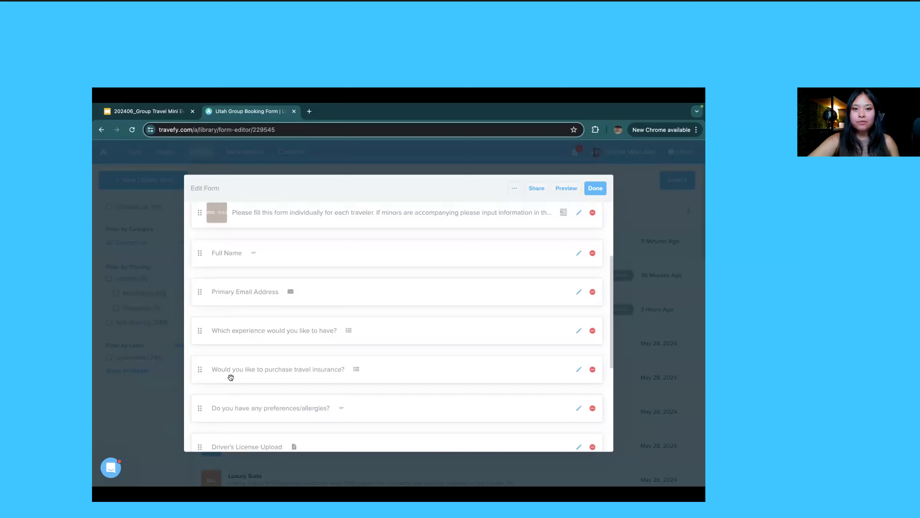
{"action": "scroll", "coordinate": [231, 377], "scroll_direction": "down", "scroll_amount": 2}
{"action": "left_click", "coordinate": [232, 404]}
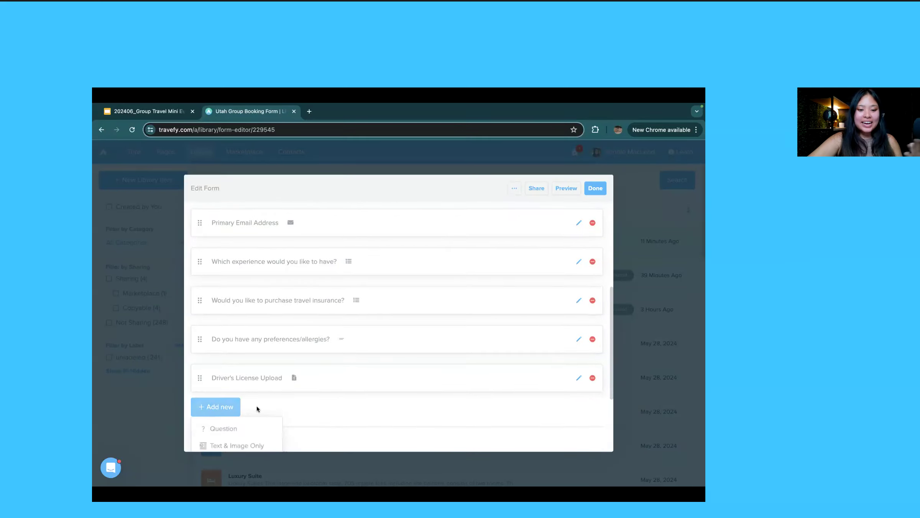
{"action": "scroll", "coordinate": [256, 406], "scroll_direction": "down", "scroll_amount": 1}
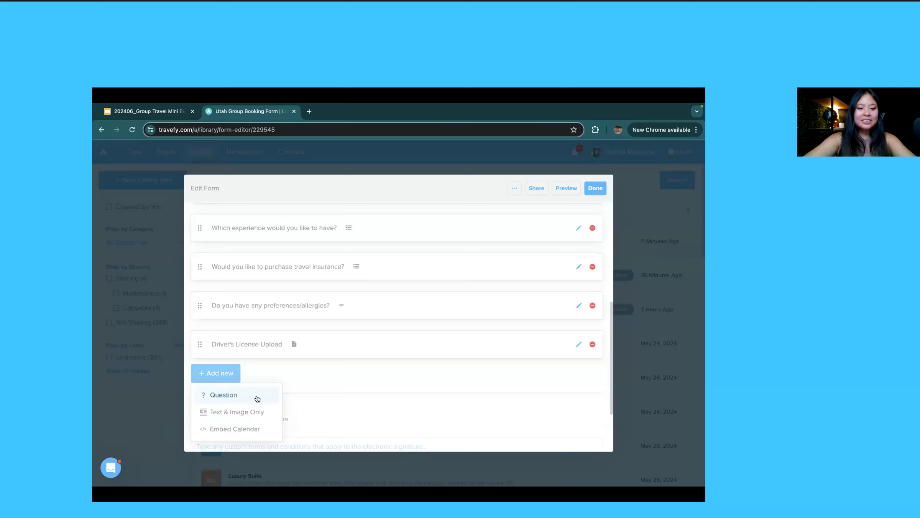
{"action": "left_click", "coordinate": [256, 397]}
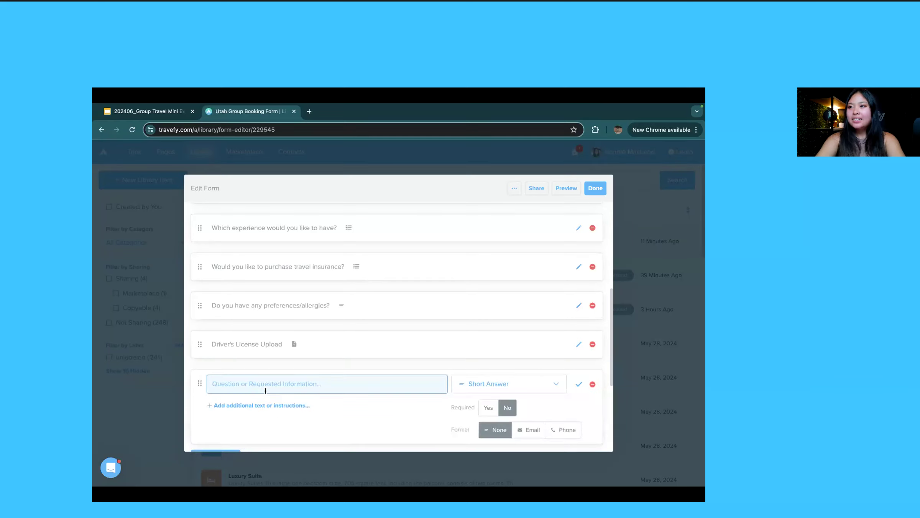
{"action": "type", "text": "(Optional) "}
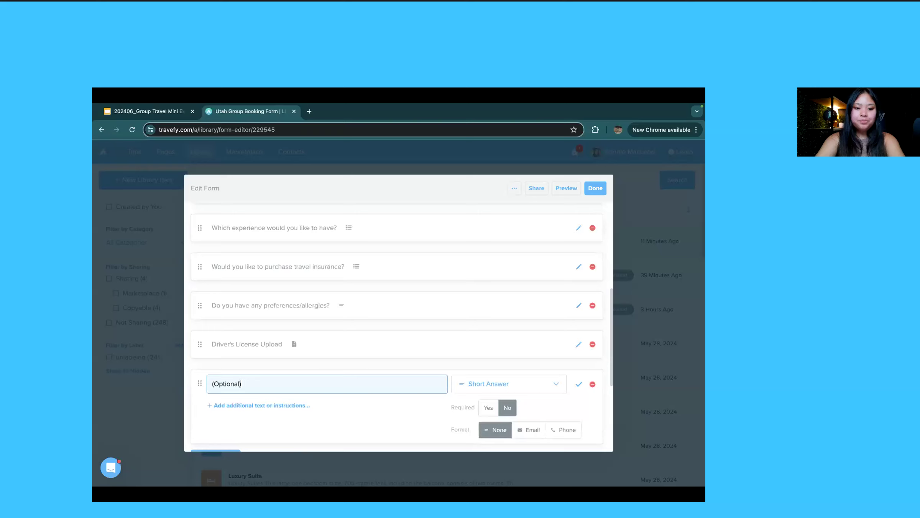
{"action": "type", "text": "M"}
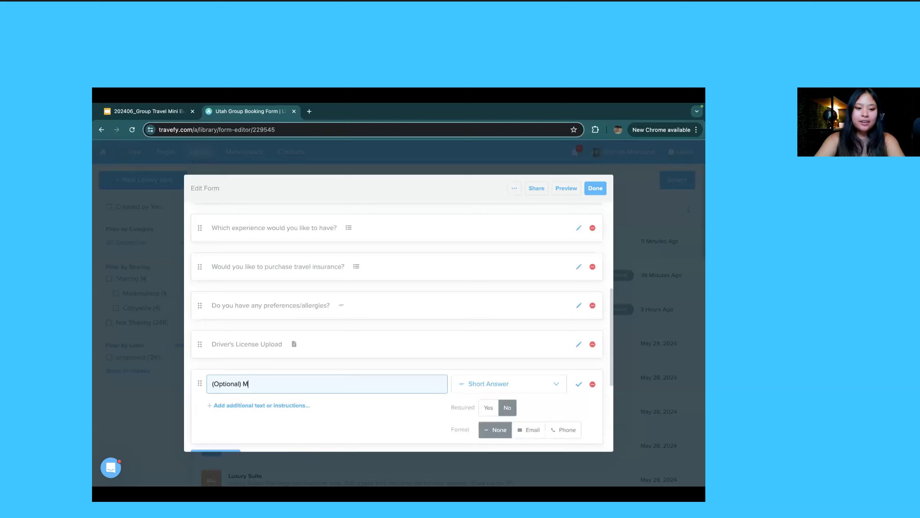
{"action": "type", "text": "inor's information"}
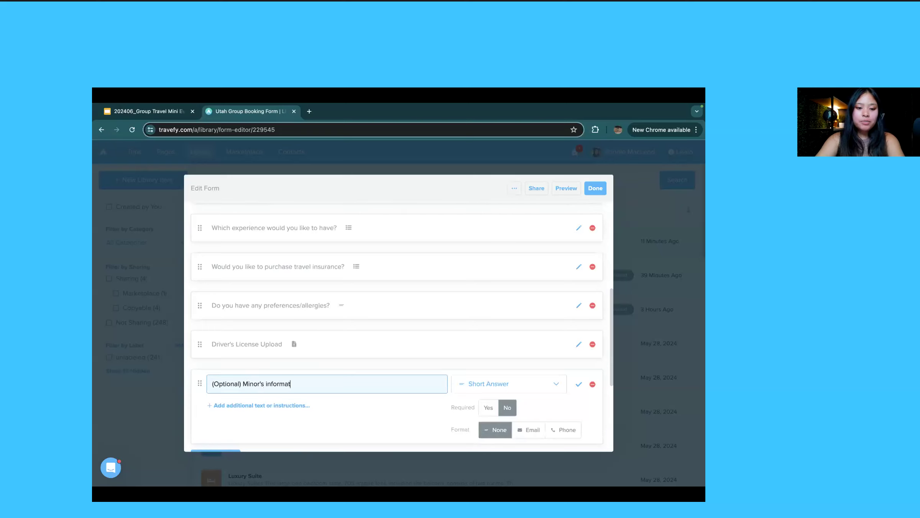
Step: Add instructions to the minor's information question as a bulleted list reading "Full Name", "Allergies" and "etc."
{"action": "left_click", "coordinate": [249, 405]}
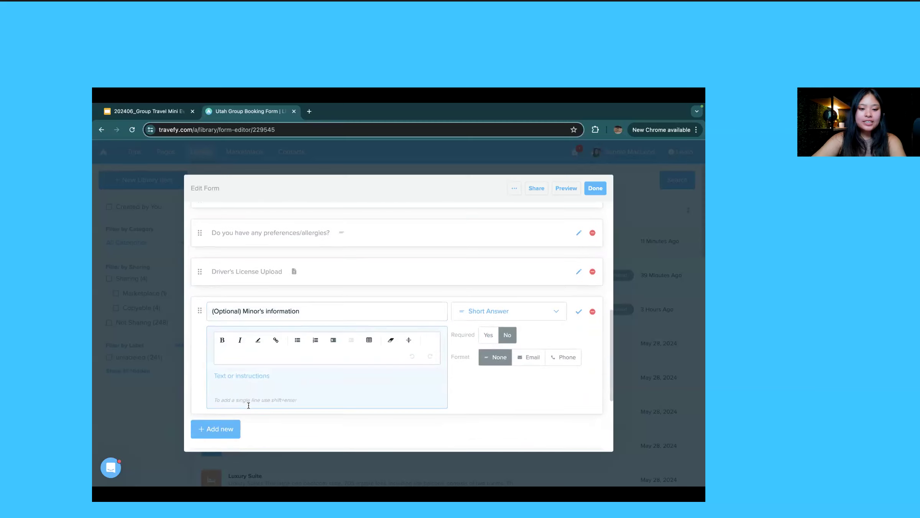
{"action": "type", "text": "-"}
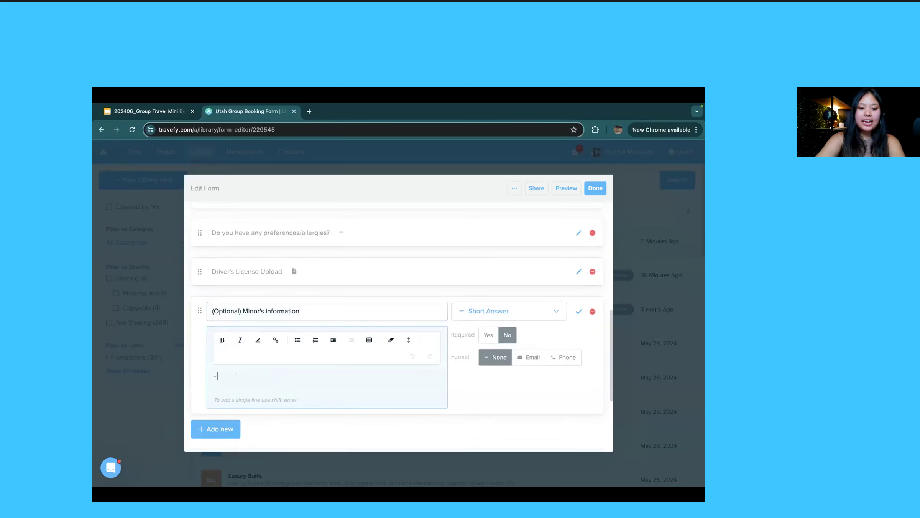
{"action": "key", "text": "BackSpace"}
{"action": "left_click", "coordinate": [298, 340]}
{"action": "type", "text": "Full Name"}
{"action": "key", "text": "Return"}
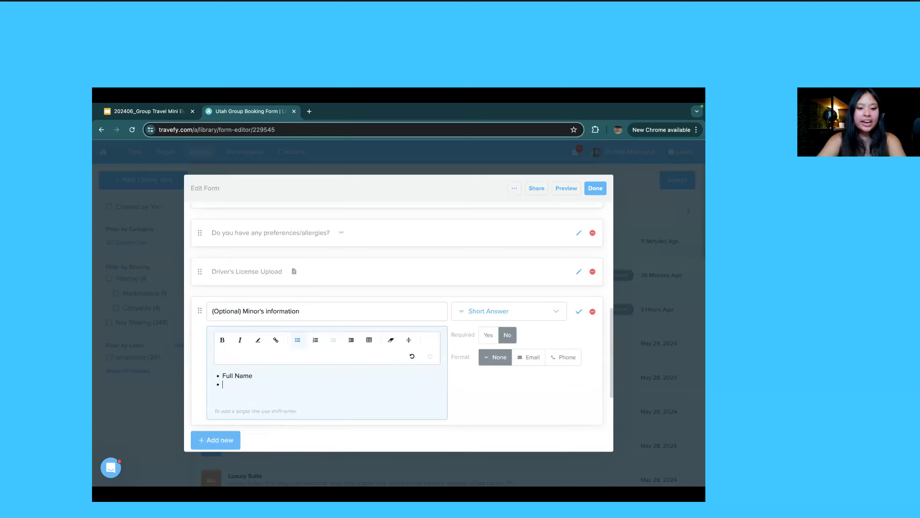
{"action": "type", "text": "Allergies"}
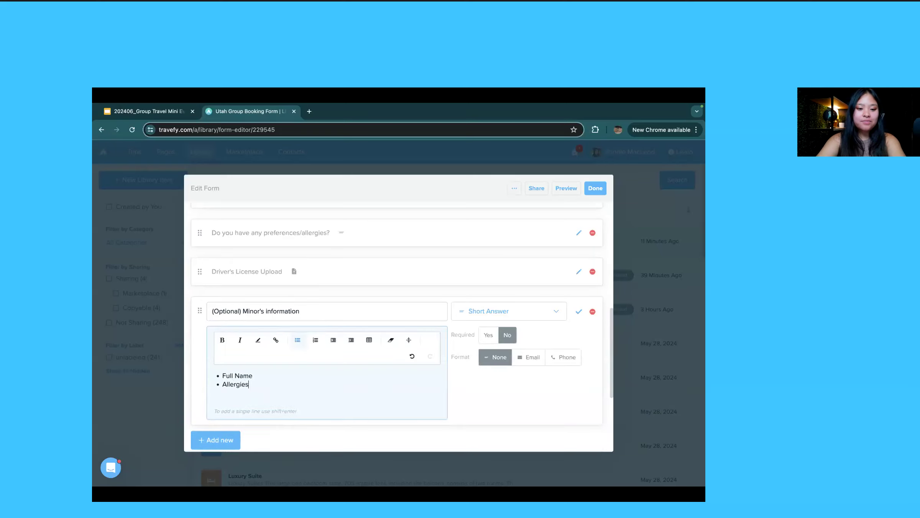
{"action": "key", "text": "Return"}
{"action": "type", "text": "etc."}
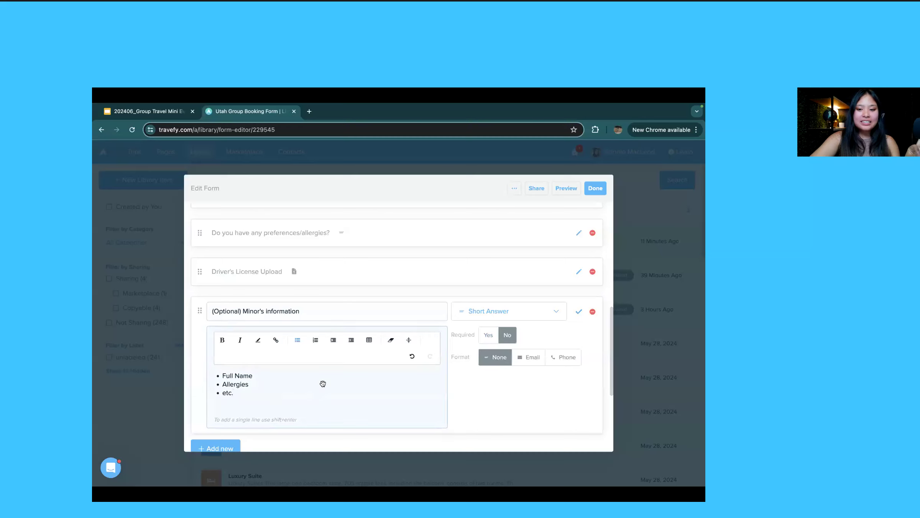
Step: Set the minor's information question's answer type to Long Answer and save the question
{"action": "left_click", "coordinate": [557, 312]}
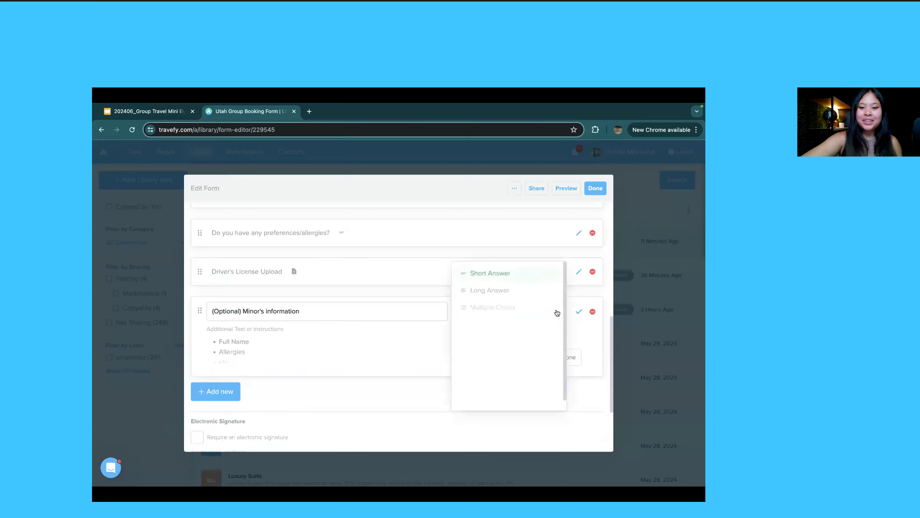
{"action": "left_click", "coordinate": [537, 292]}
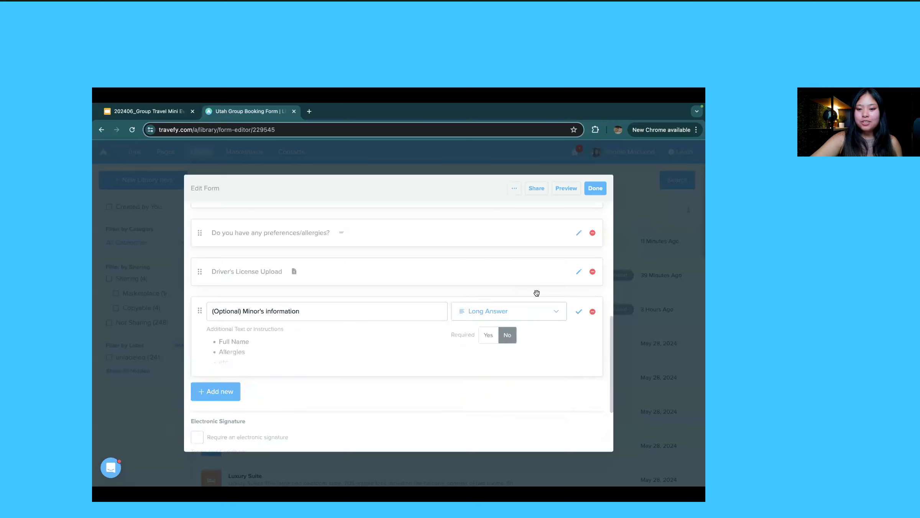
{"action": "left_click", "coordinate": [578, 312]}
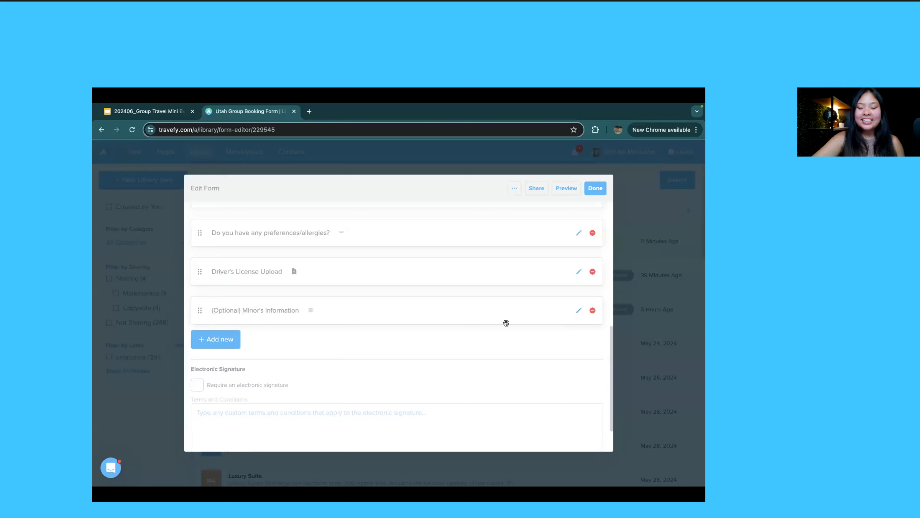
Step: Require an electronic signature on the form and place the cursor in its terms and conditions text
{"action": "scroll", "coordinate": [506, 322], "scroll_direction": "down", "scroll_amount": 1}
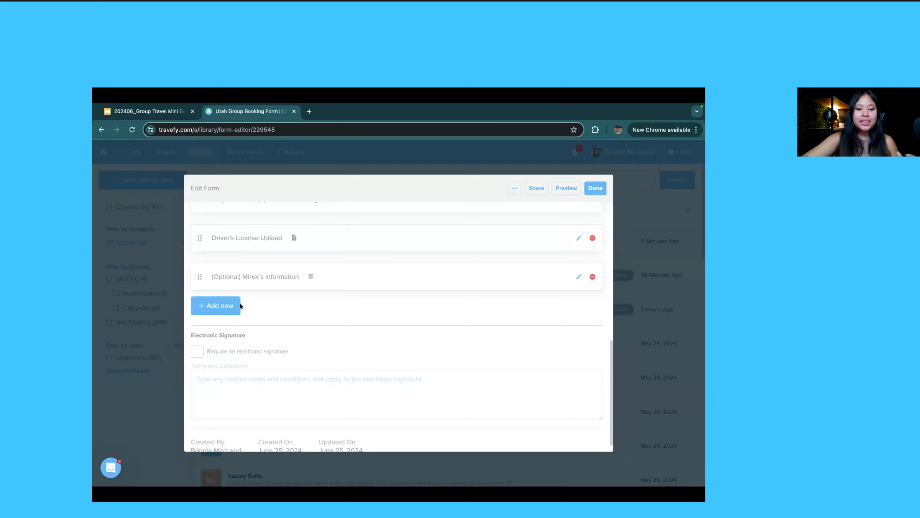
{"action": "scroll", "coordinate": [202, 353], "scroll_direction": "up", "scroll_amount": 3}
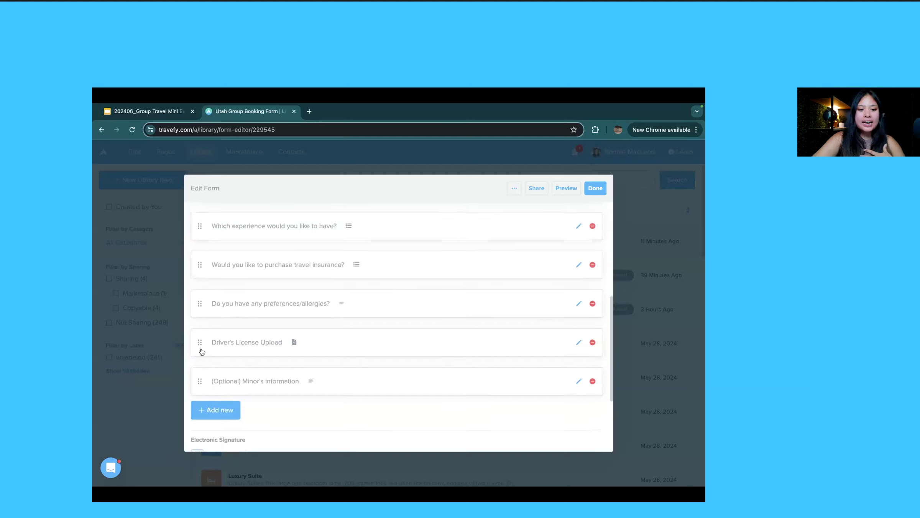
{"action": "scroll", "coordinate": [202, 348], "scroll_direction": "down", "scroll_amount": 2}
{"action": "scroll", "coordinate": [200, 347], "scroll_direction": "up", "scroll_amount": 3}
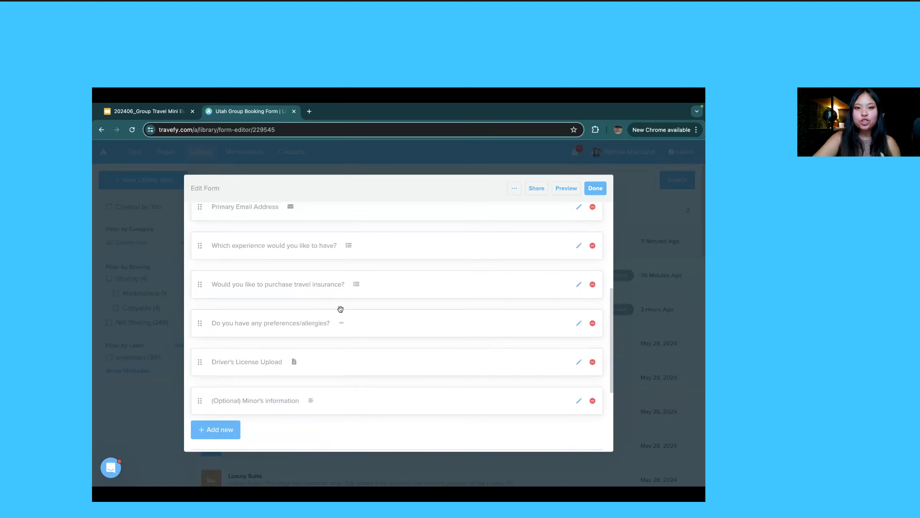
{"action": "scroll", "coordinate": [340, 311], "scroll_direction": "down", "scroll_amount": 4}
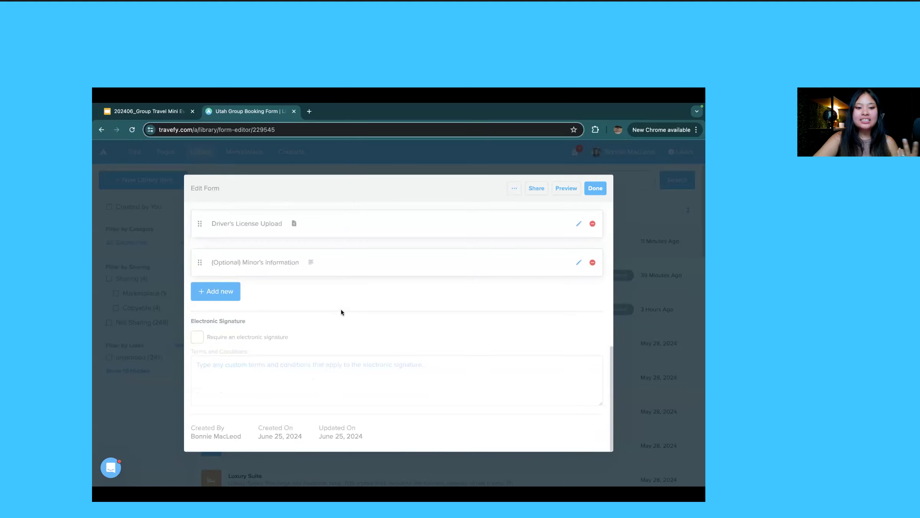
{"action": "left_click", "coordinate": [198, 340]}
{"action": "left_click", "coordinate": [206, 370]}
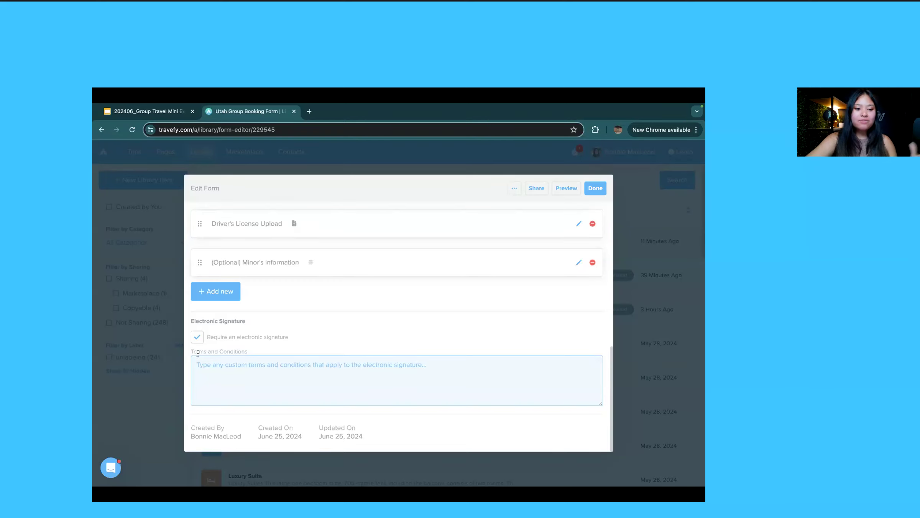
Step: Preview the booking form in its mobile layout and advance to the Primary Email Address question
{"action": "scroll", "coordinate": [241, 306], "scroll_direction": "up", "scroll_amount": 10}
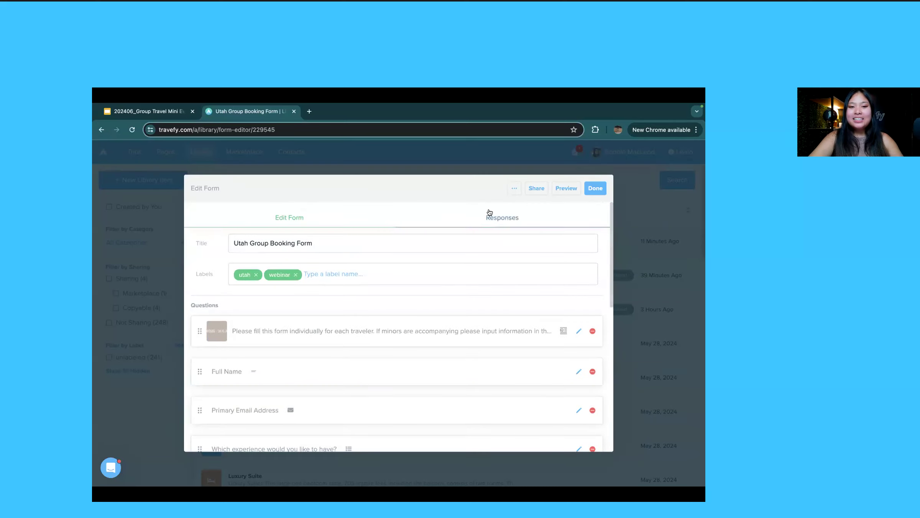
{"action": "left_click", "coordinate": [558, 188]}
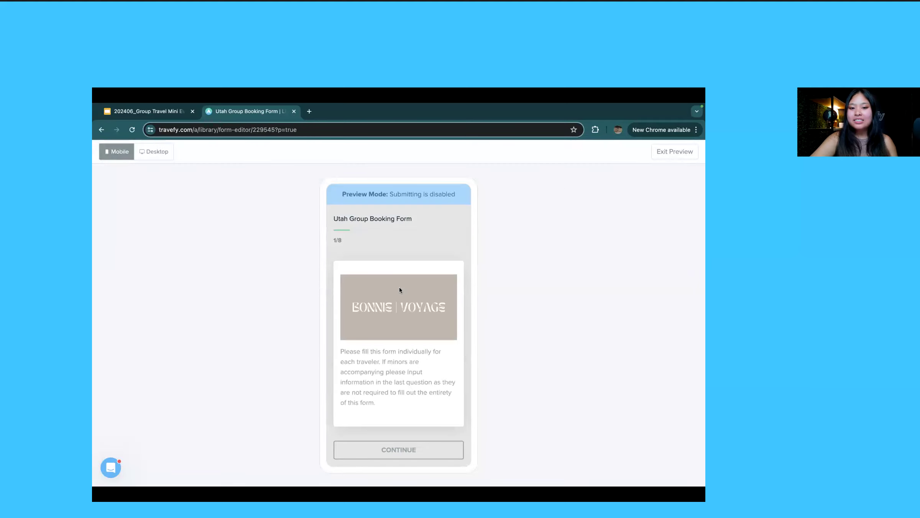
{"action": "left_click", "coordinate": [394, 448]}
{"action": "left_click", "coordinate": [394, 448]}
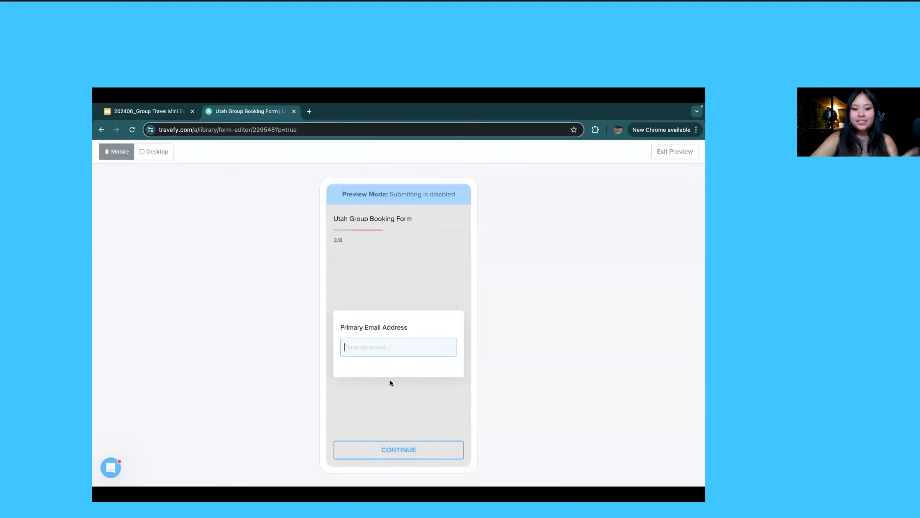
Step: Review the whole booking form in the desktop preview down to the minor's information question, and exit the preview
{"action": "left_click", "coordinate": [158, 152]}
{"action": "scroll", "coordinate": [317, 295], "scroll_direction": "down", "scroll_amount": 3}
{"action": "scroll", "coordinate": [316, 296], "scroll_direction": "down", "scroll_amount": 5}
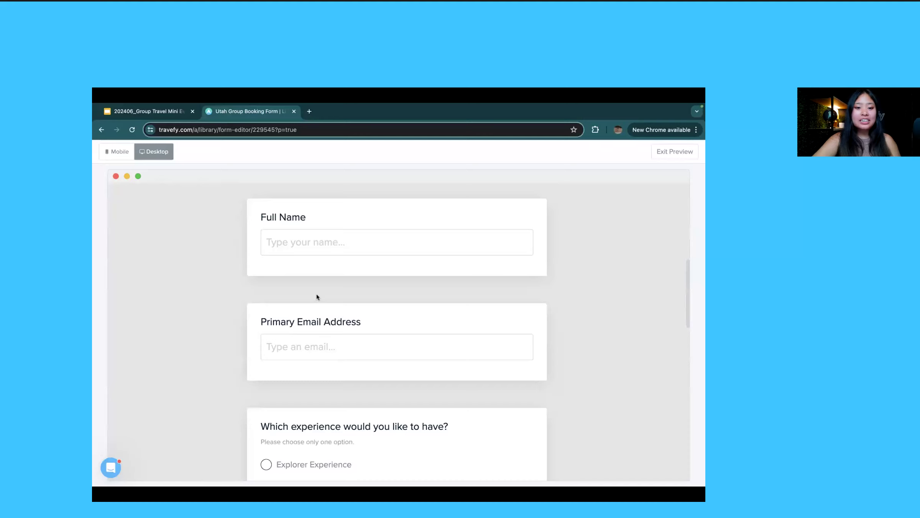
{"action": "scroll", "coordinate": [316, 296], "scroll_direction": "down", "scroll_amount": 6}
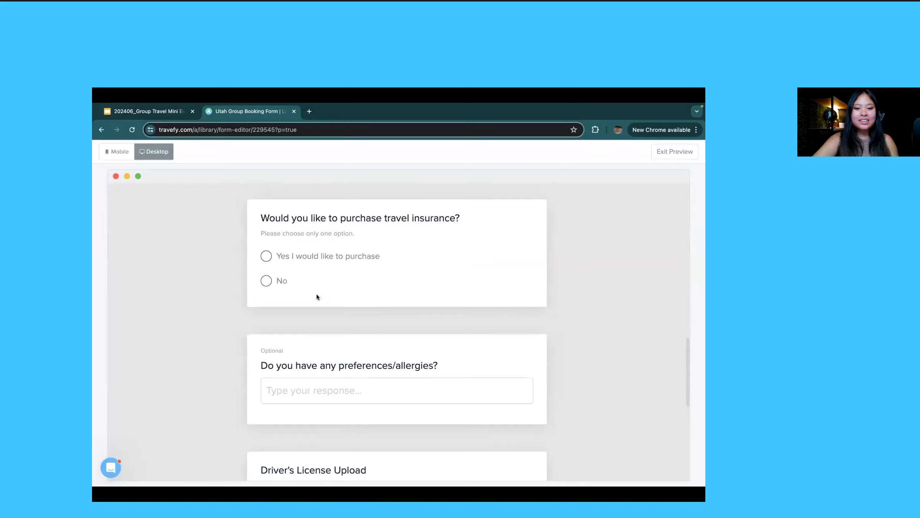
{"action": "scroll", "coordinate": [316, 296], "scroll_direction": "down", "scroll_amount": 6}
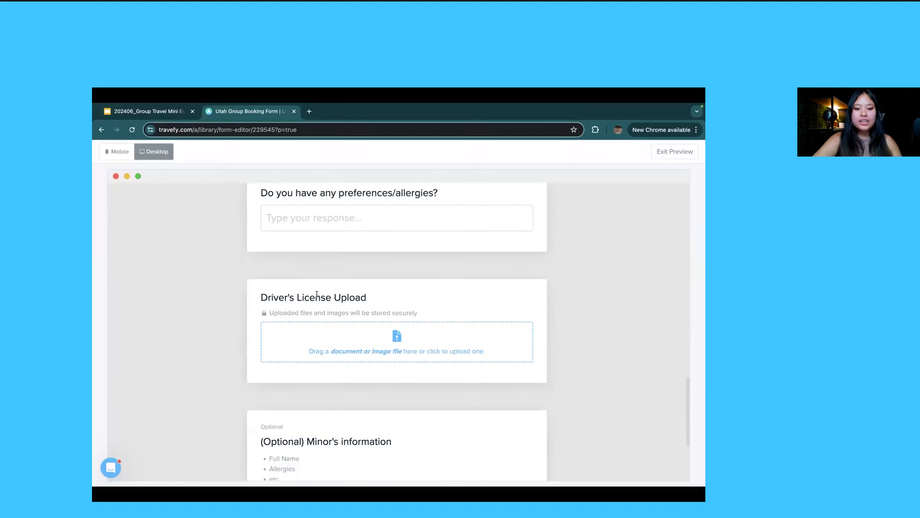
{"action": "scroll", "coordinate": [375, 335], "scroll_direction": "down", "scroll_amount": 2}
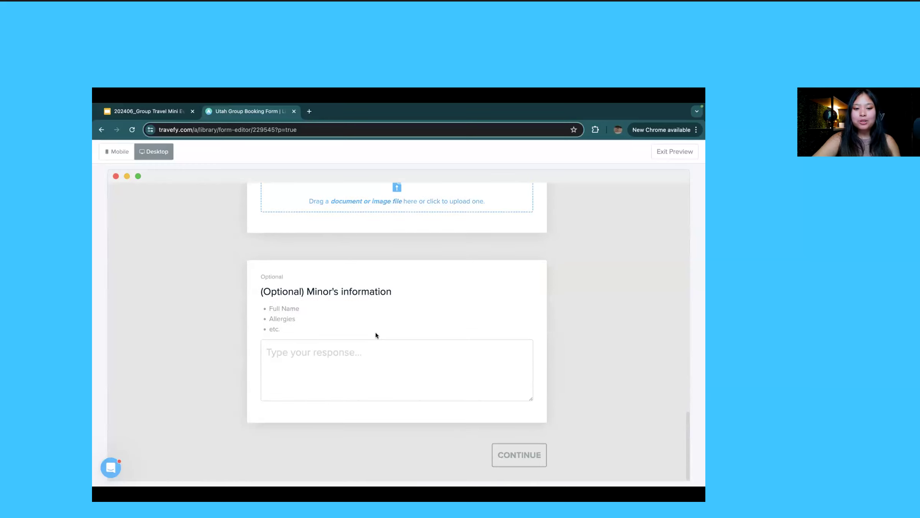
{"action": "left_click", "coordinate": [668, 153]}
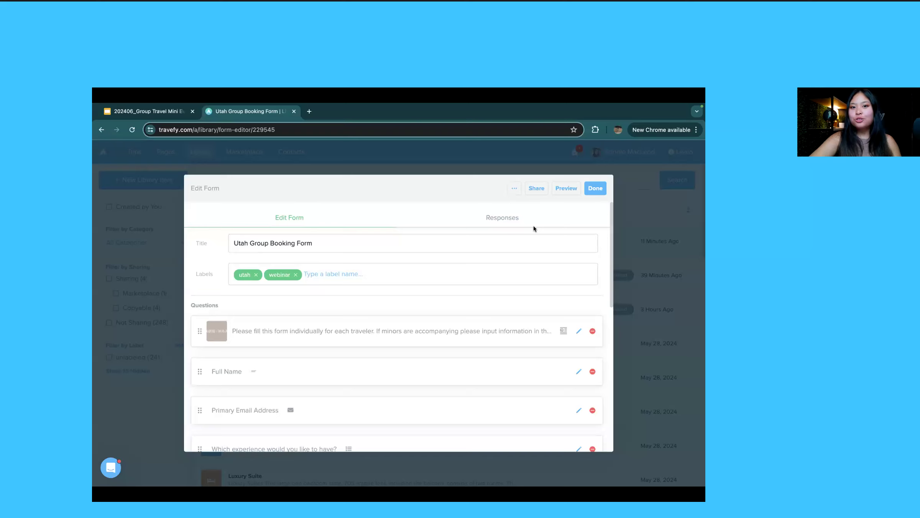
Step: Examine the options for emailing the form to clients and for sharing its link with them
{"action": "left_click", "coordinate": [542, 185]}
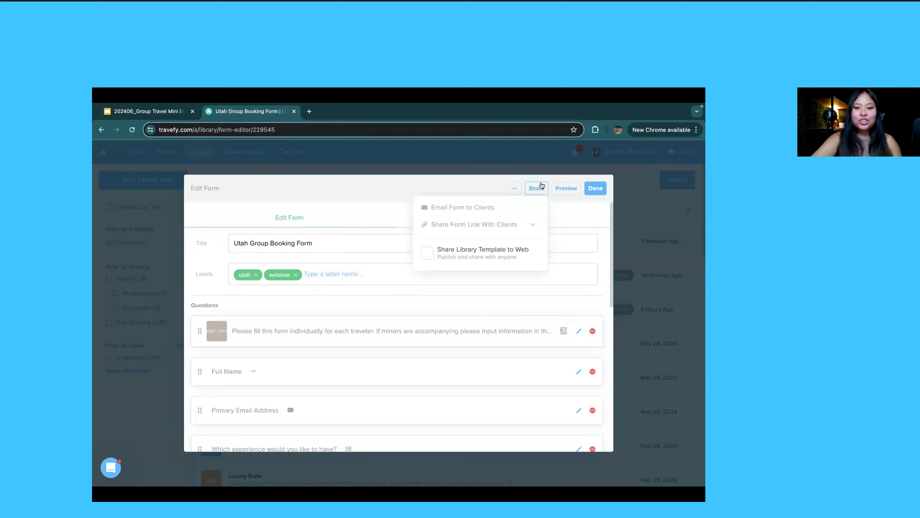
{"action": "left_click", "coordinate": [494, 213]}
{"action": "scroll", "coordinate": [438, 267], "scroll_direction": "down", "scroll_amount": 1}
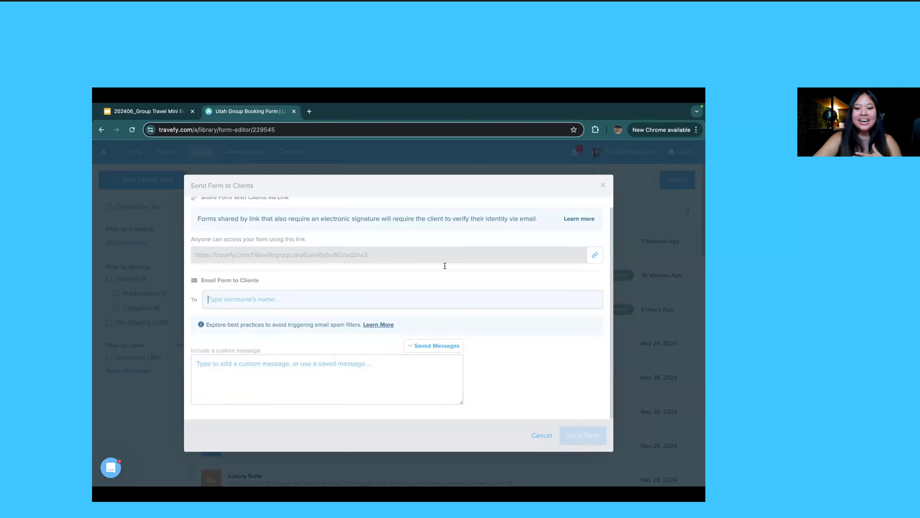
{"action": "scroll", "coordinate": [435, 347], "scroll_direction": "up", "scroll_amount": 1}
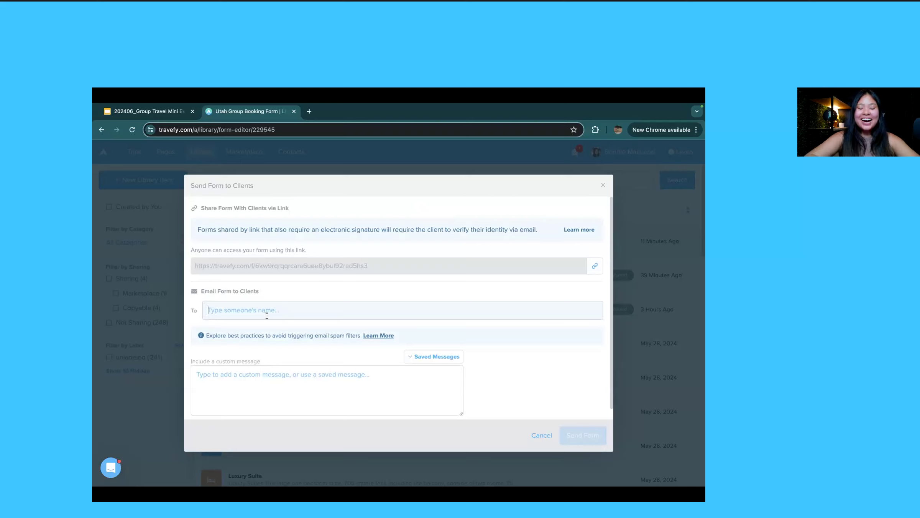
{"action": "left_click", "coordinate": [603, 185]}
{"action": "left_click", "coordinate": [533, 188]}
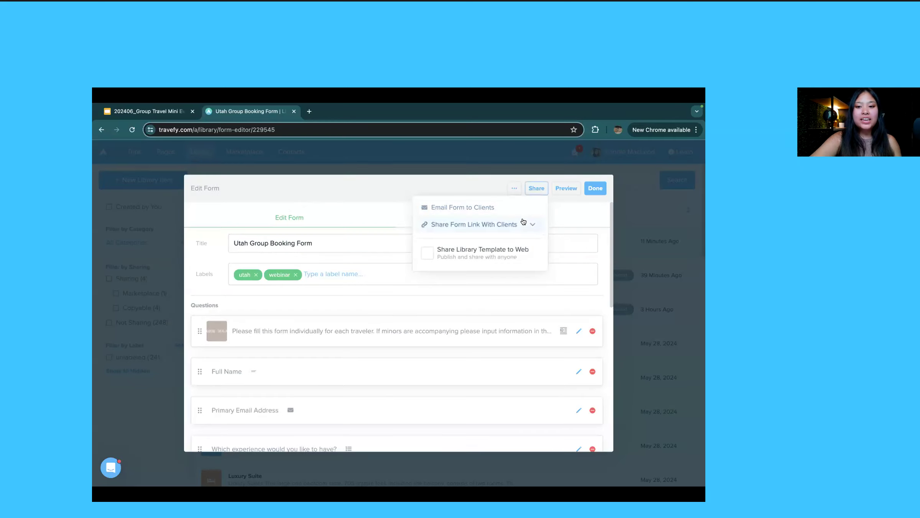
{"action": "left_click", "coordinate": [525, 222]}
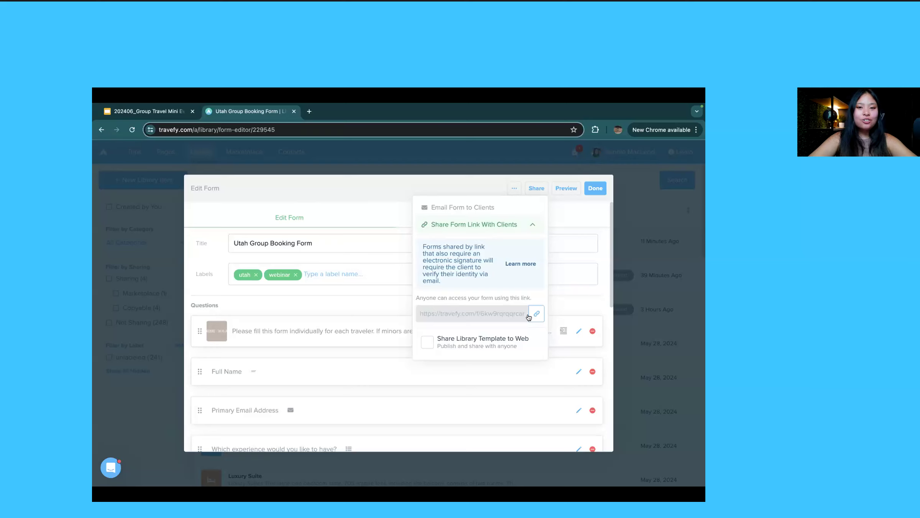
Step: Email the form to an existing client contact, found by first name, without a custom message
{"action": "left_click", "coordinate": [495, 212]}
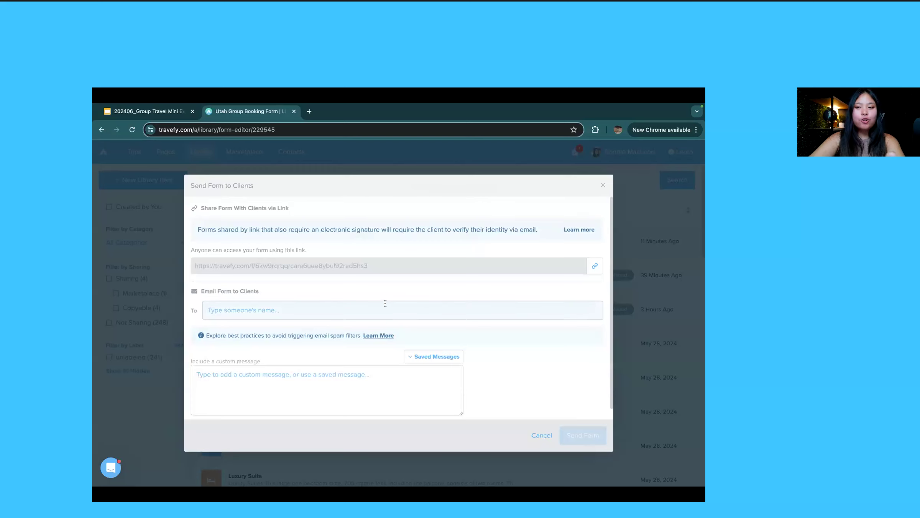
{"action": "type", "text": "stephanie"}
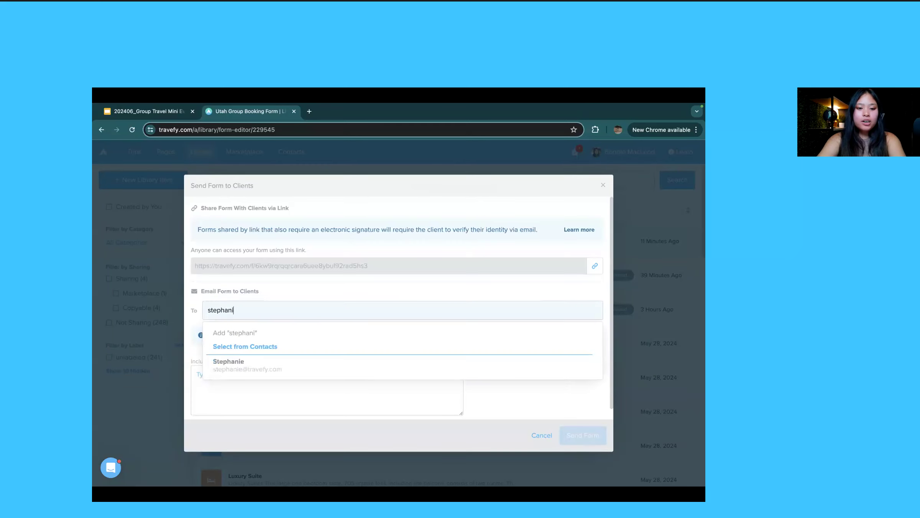
{"action": "left_click", "coordinate": [356, 361]}
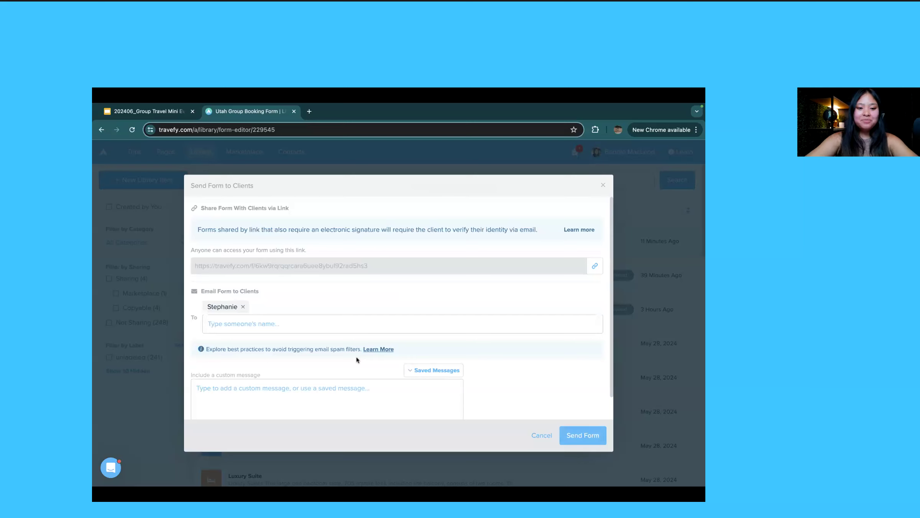
{"action": "scroll", "coordinate": [356, 357], "scroll_direction": "down", "scroll_amount": 1}
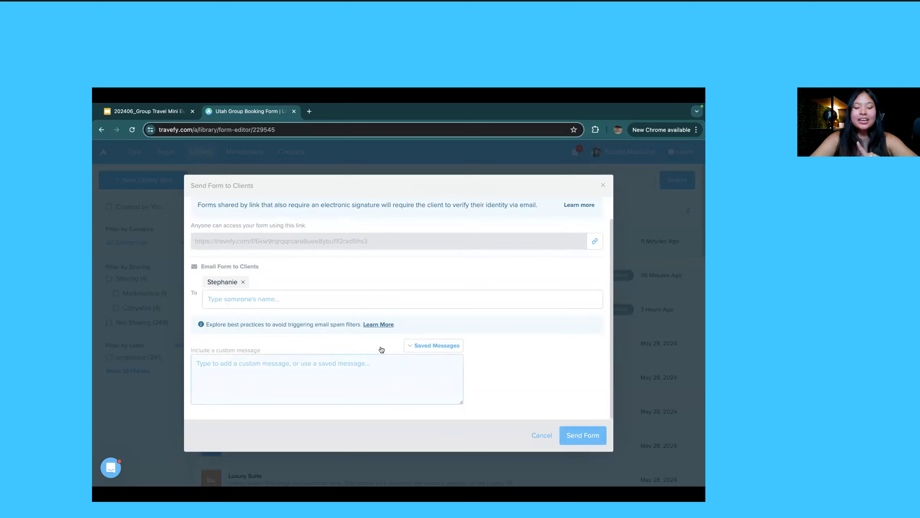
{"action": "left_click", "coordinate": [588, 437]}
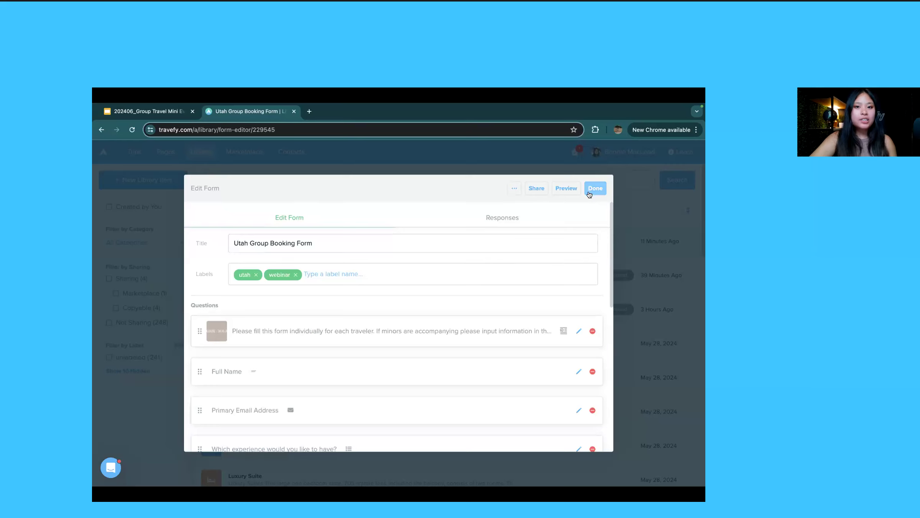
Step: Check the form's responses and its spreadsheet export option, and close the form back to the library
{"action": "left_click", "coordinate": [525, 217]}
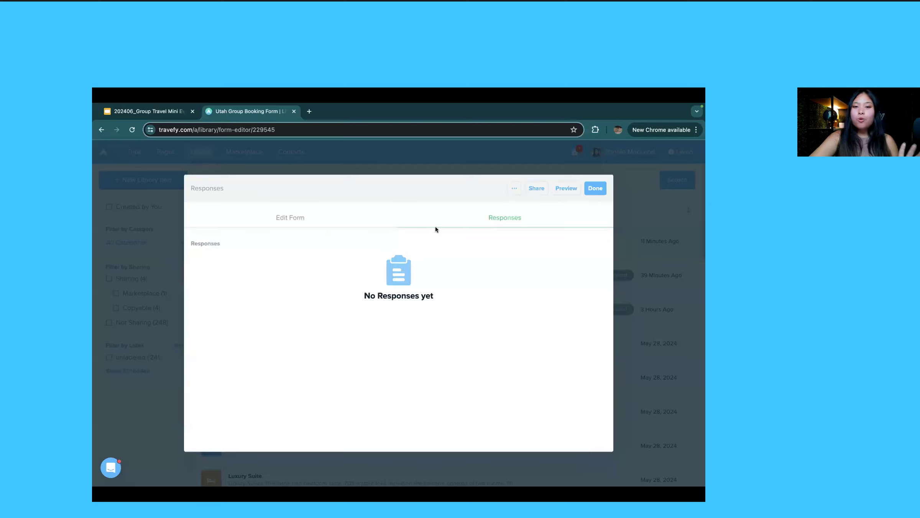
{"action": "left_click", "coordinate": [515, 188]}
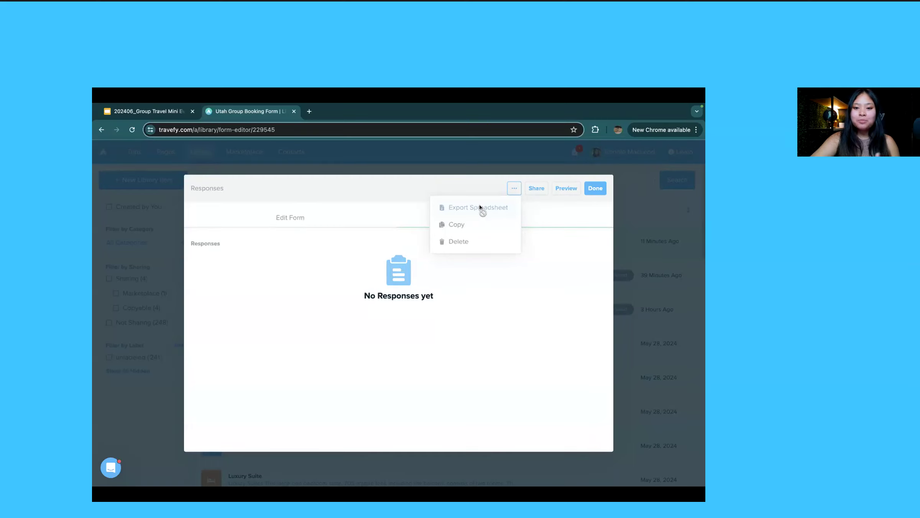
{"action": "left_click", "coordinate": [453, 194]}
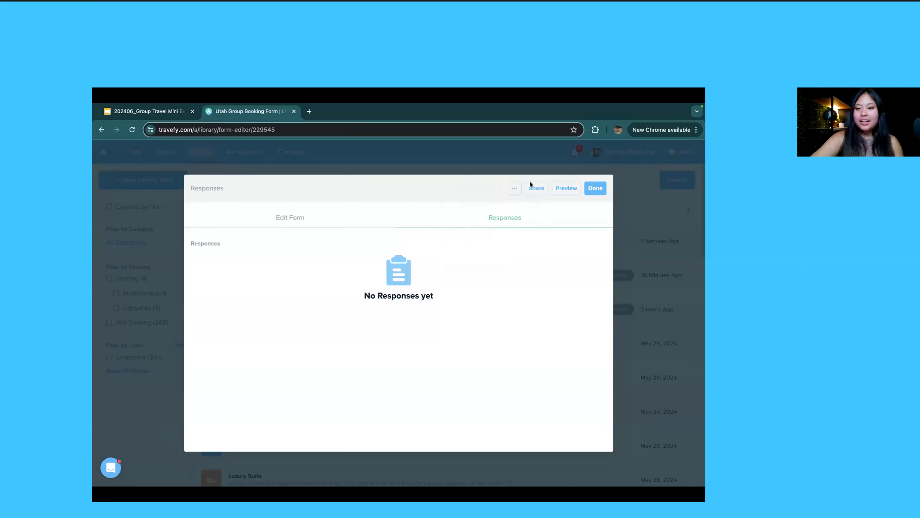
{"action": "left_click", "coordinate": [595, 190]}
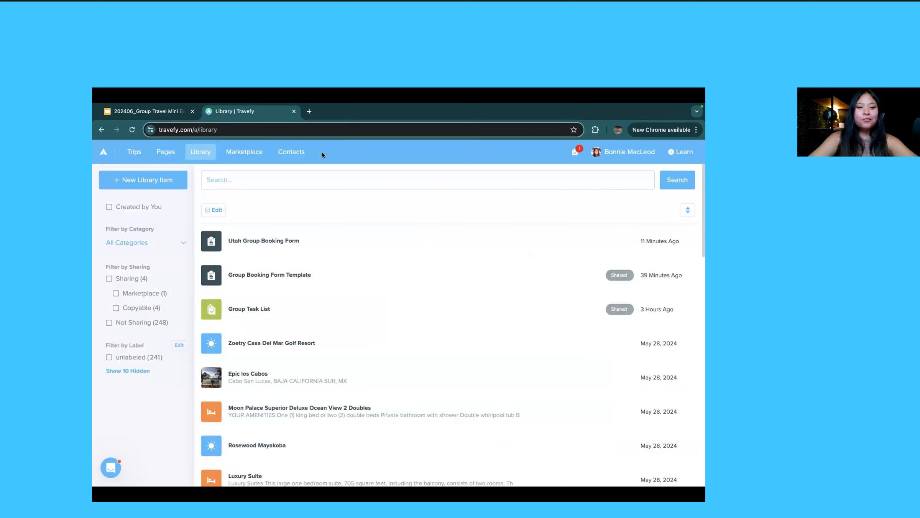
Step: Open the first client's record in the contacts and check the forms sent to that client, including the Utah Group Booking Form
{"action": "left_click", "coordinate": [294, 153]}
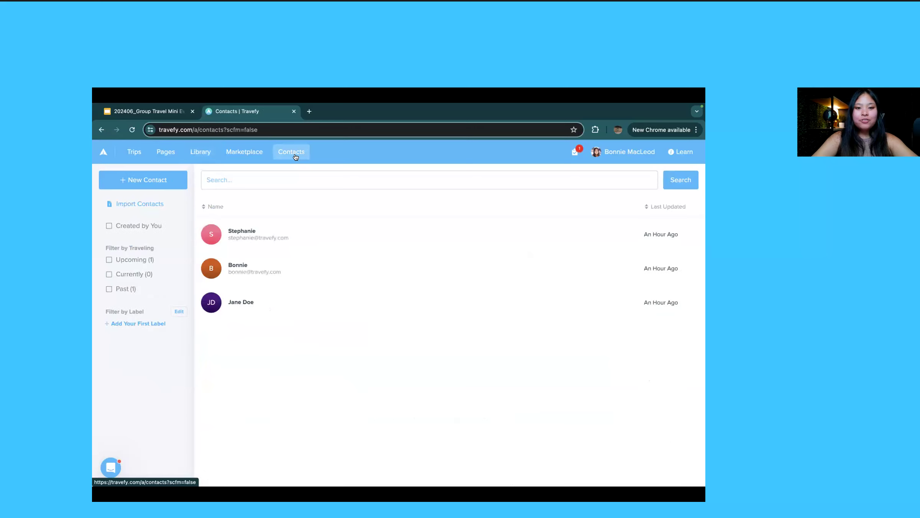
{"action": "left_click", "coordinate": [303, 236]}
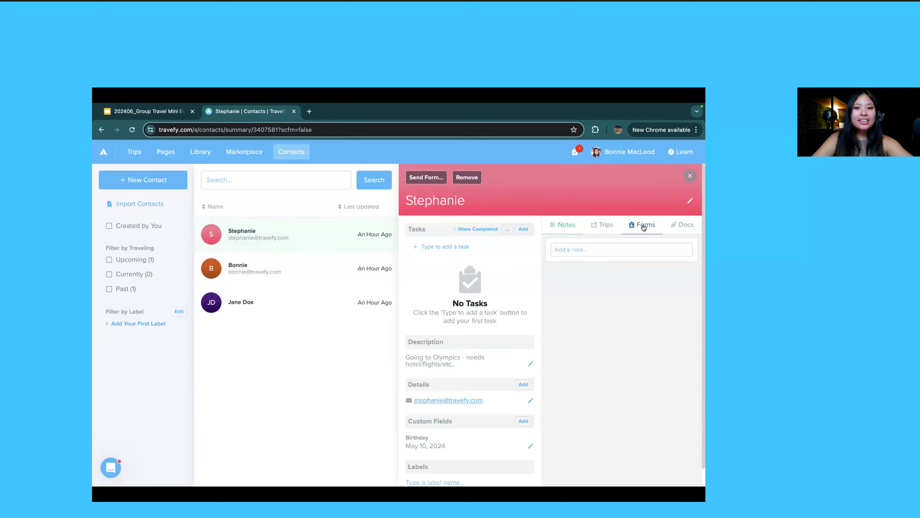
{"action": "left_click", "coordinate": [644, 227]}
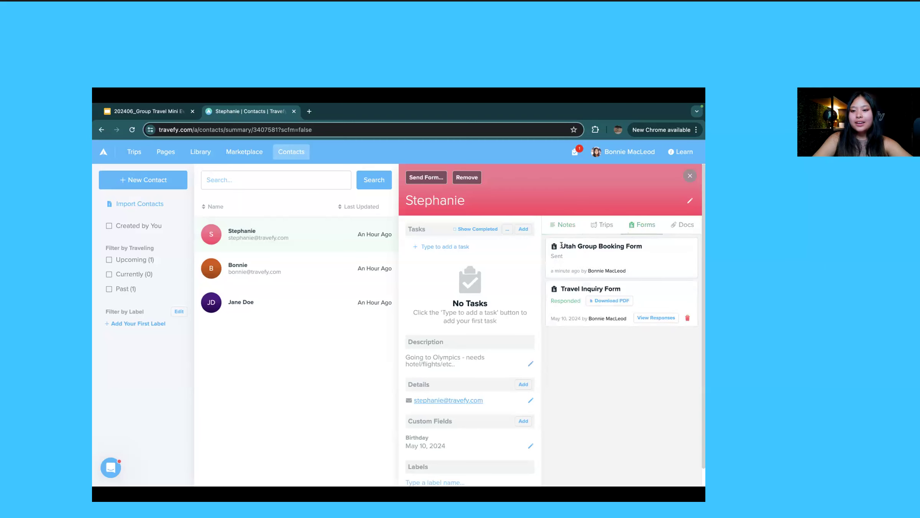
{"action": "left_click_drag", "start_coordinate": [558, 246], "coordinate": [663, 253]}
{"action": "left_click", "coordinate": [663, 253]}
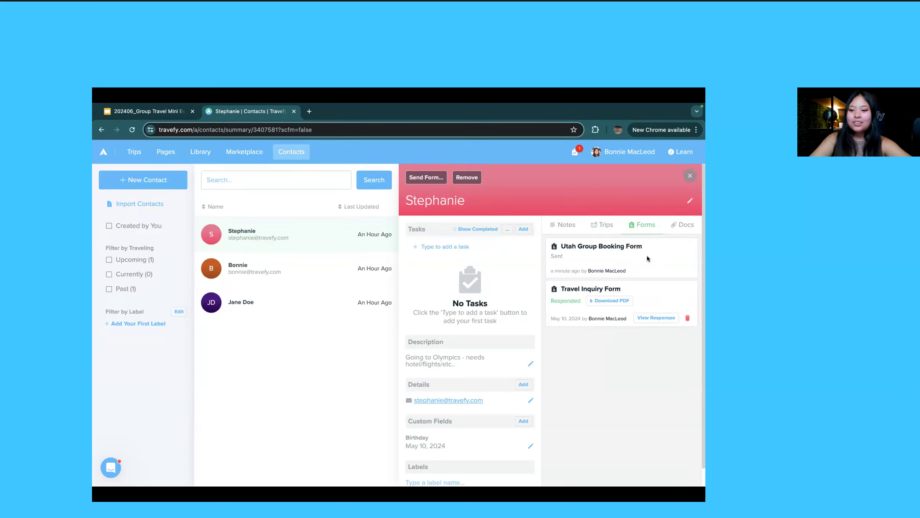
Step: Read the client's Travel Inquiry Form responses, check the contact's document upload area, and return to the notes
{"action": "left_click", "coordinate": [659, 317]}
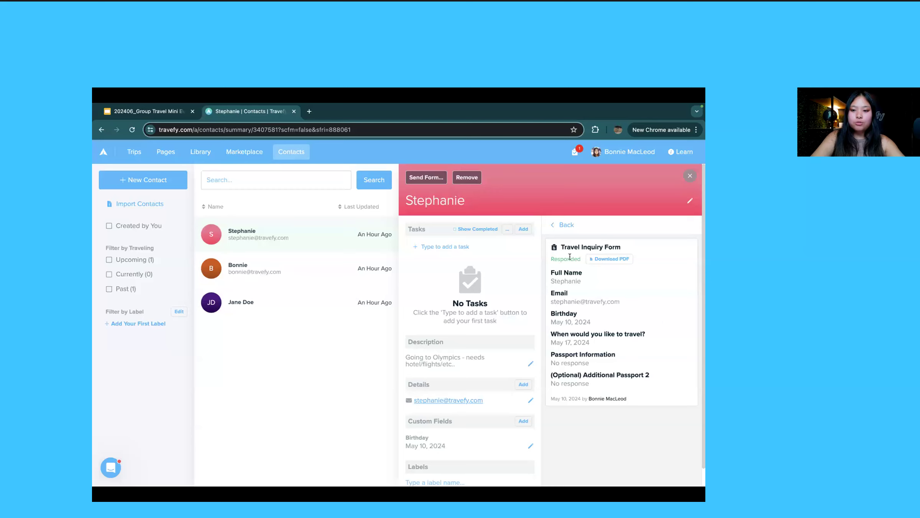
{"action": "left_click", "coordinate": [564, 226]}
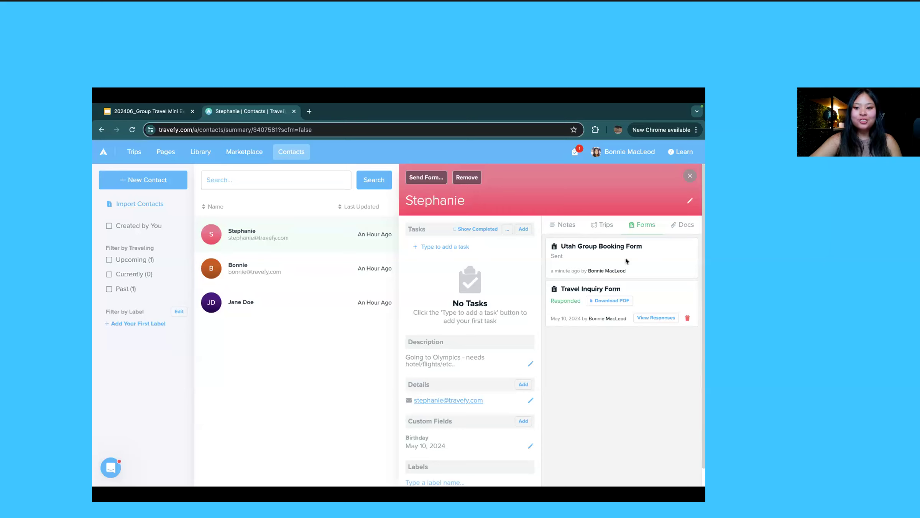
{"action": "left_click", "coordinate": [683, 225]}
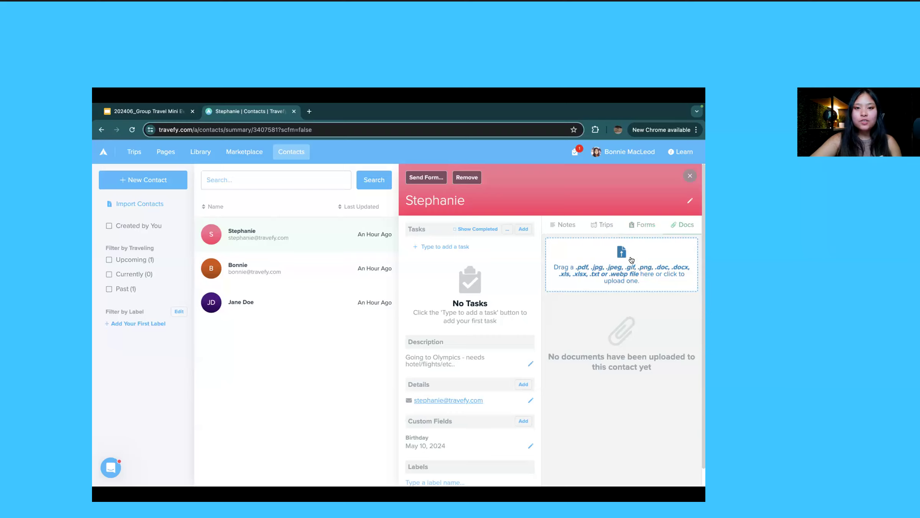
{"action": "left_click", "coordinate": [565, 226]}
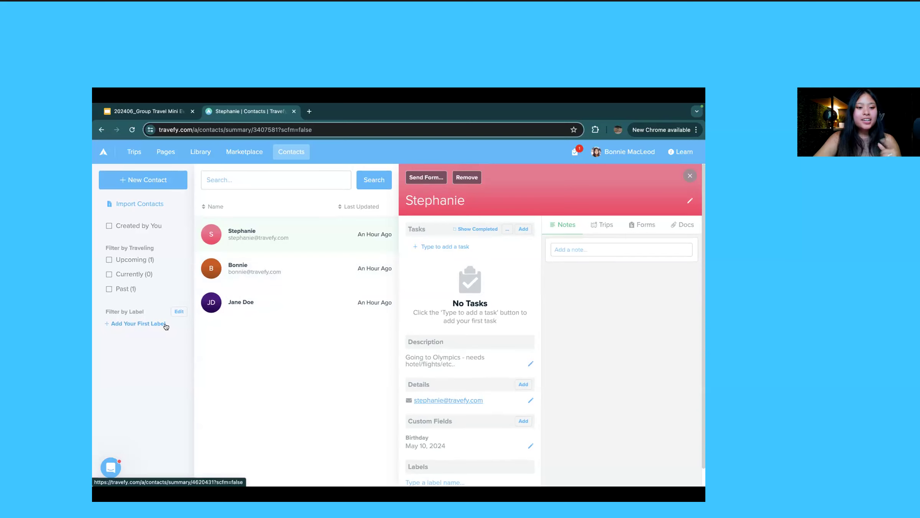
Step: Create a contact label named Utah 2024
{"action": "left_click", "coordinate": [153, 324]}
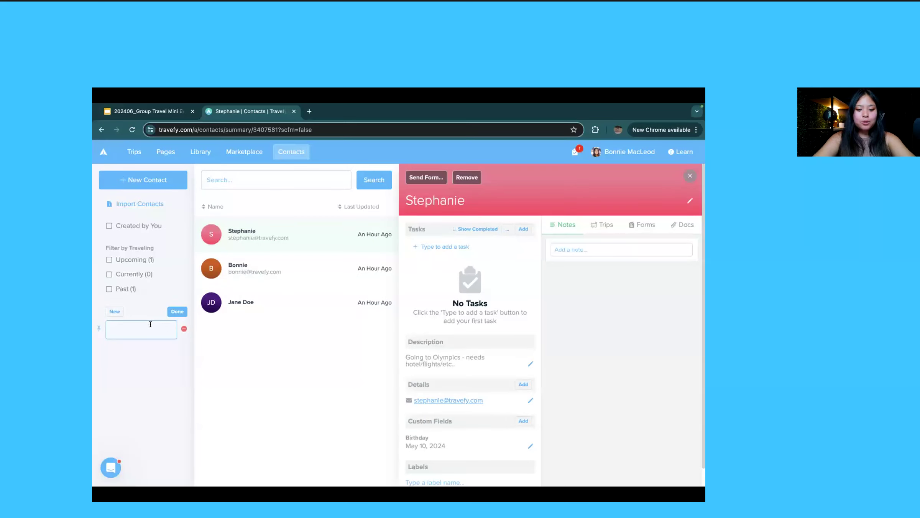
{"action": "type", "text": "Utah 2024"}
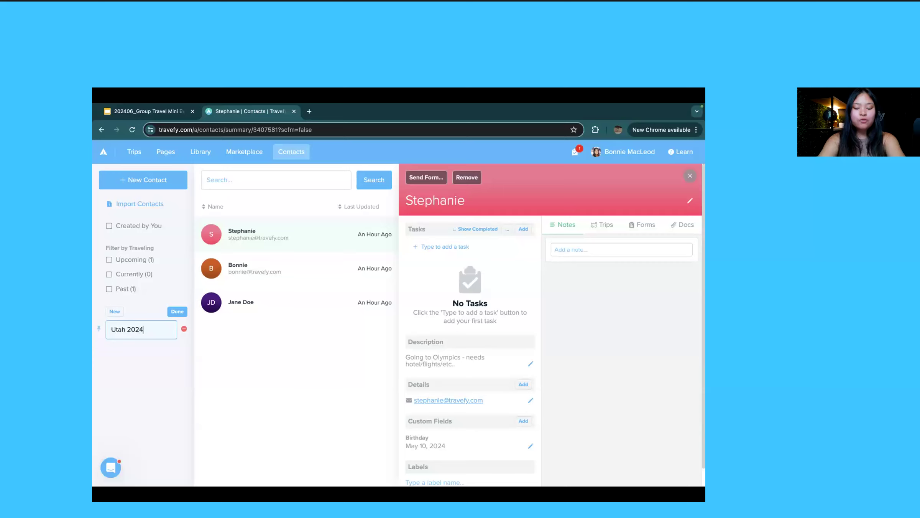
{"action": "left_click", "coordinate": [173, 317]}
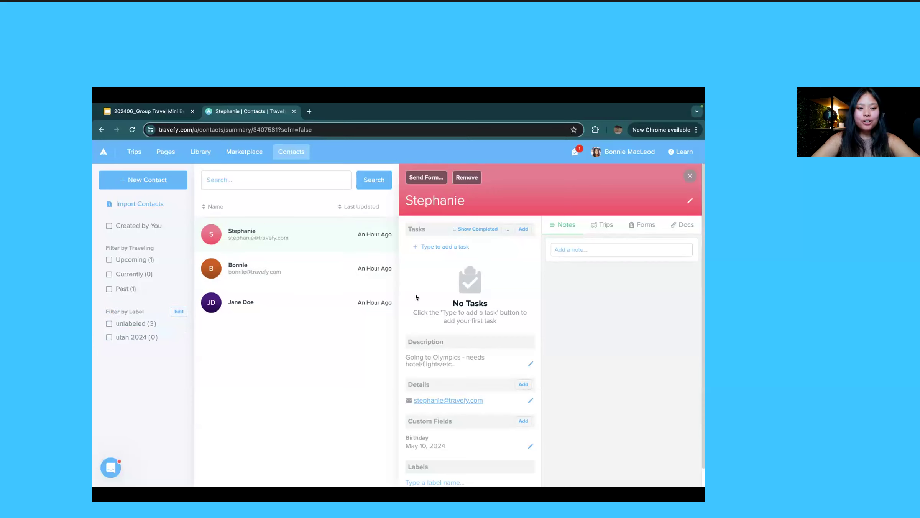
Step: Assign the existing utah 2024 label to the currently open contact
{"action": "scroll", "coordinate": [438, 314], "scroll_direction": "down", "scroll_amount": 1}
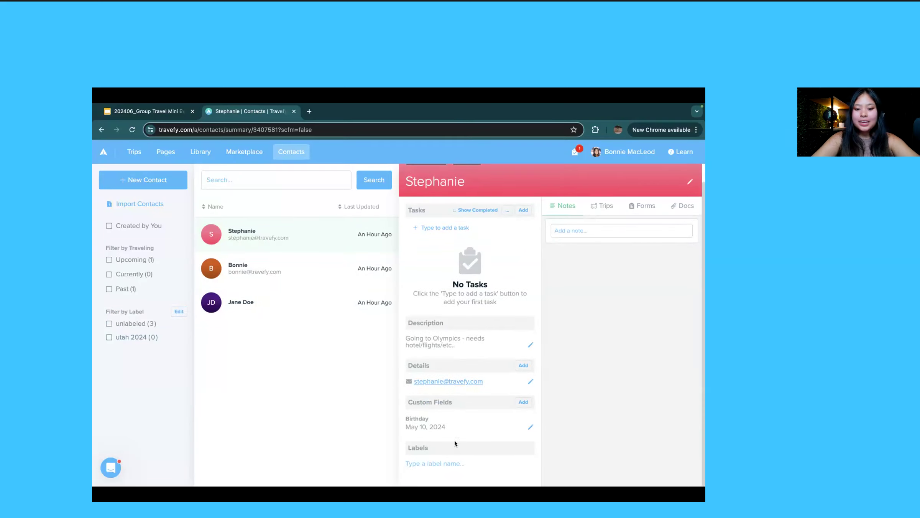
{"action": "left_click", "coordinate": [436, 463]}
{"action": "scroll", "coordinate": [445, 427], "scroll_direction": "down", "scroll_amount": 3}
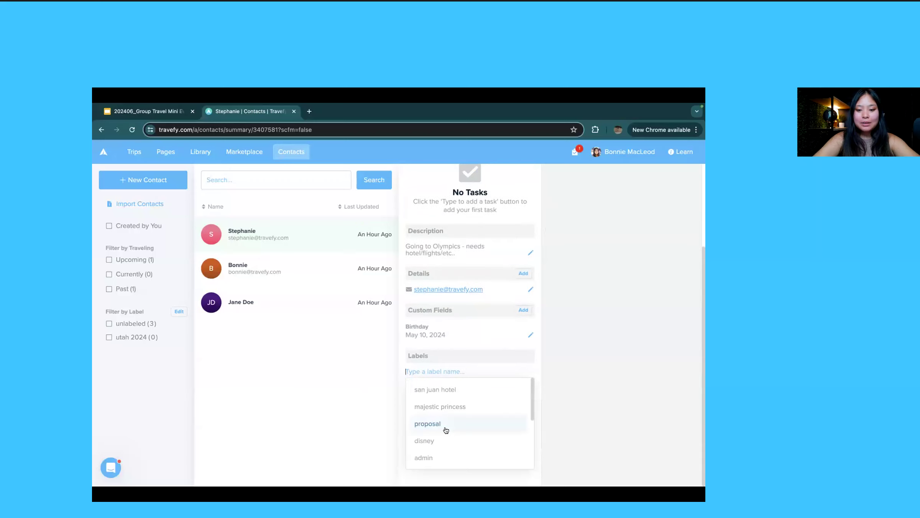
{"action": "type", "text": "Utah"}
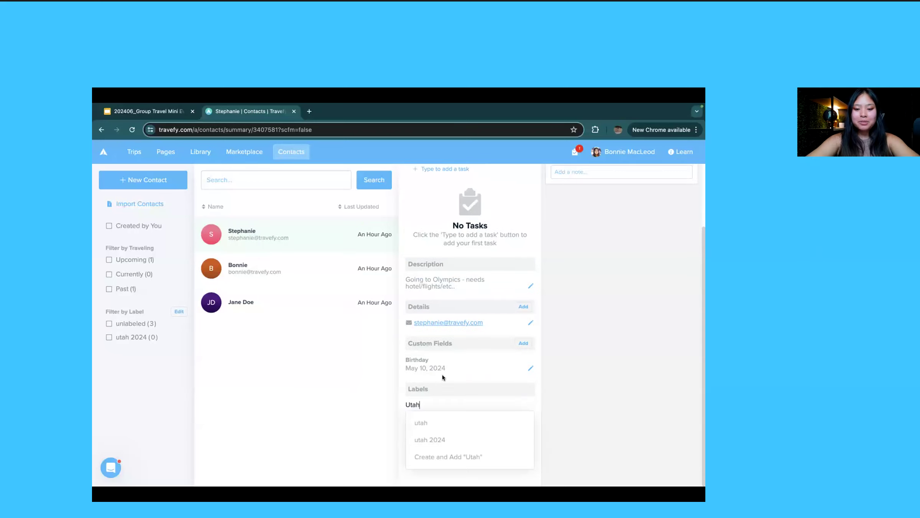
{"action": "left_click", "coordinate": [470, 438]}
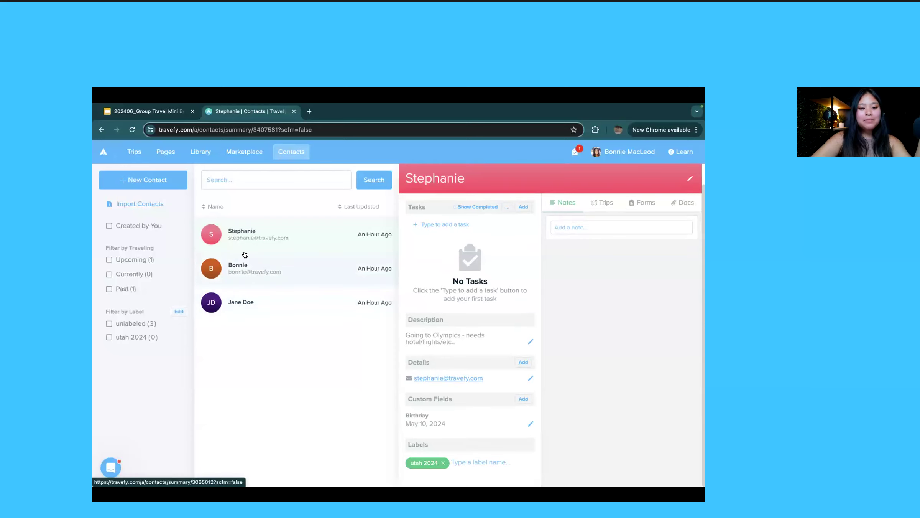
Step: Open the second contact in the list and assign the utah 2024 label to it
{"action": "left_click", "coordinate": [272, 274]}
{"action": "scroll", "coordinate": [457, 322], "scroll_direction": "down", "scroll_amount": 1}
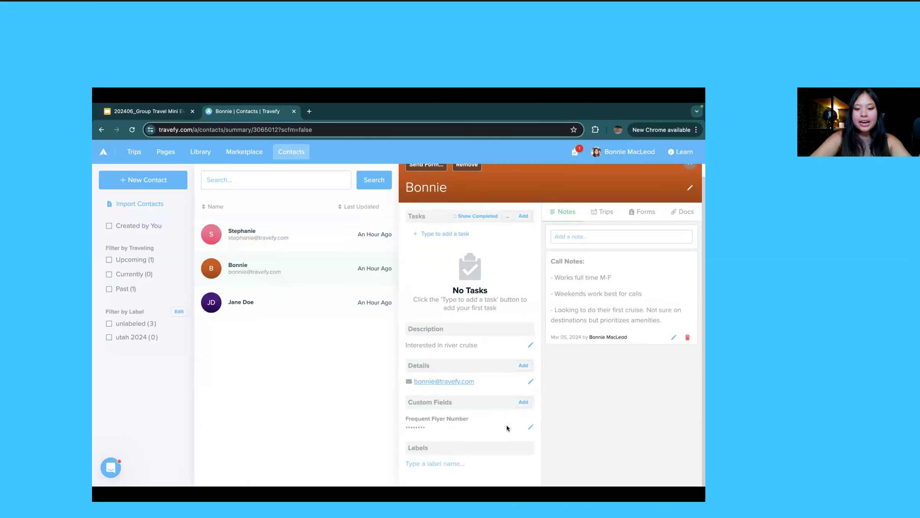
{"action": "left_click", "coordinate": [456, 460]}
{"action": "scroll", "coordinate": [456, 459], "scroll_direction": "down", "scroll_amount": 2}
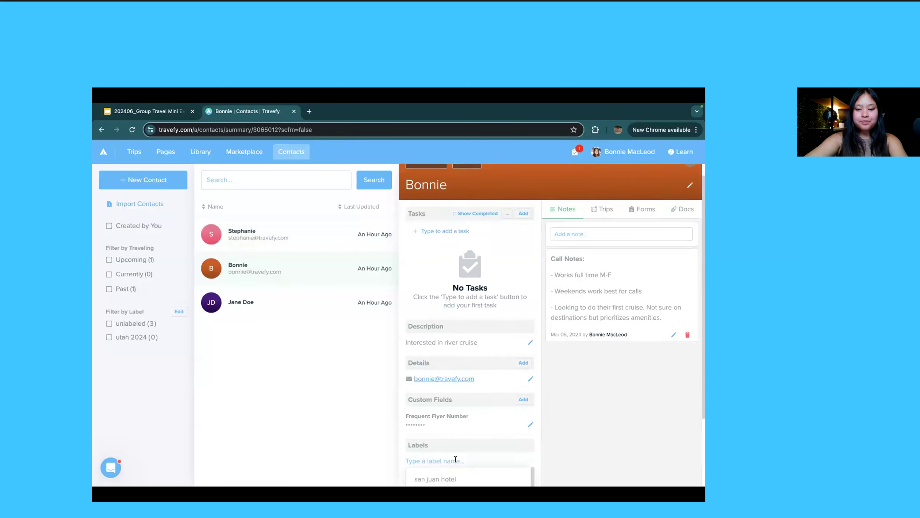
{"action": "type", "text": "utah"}
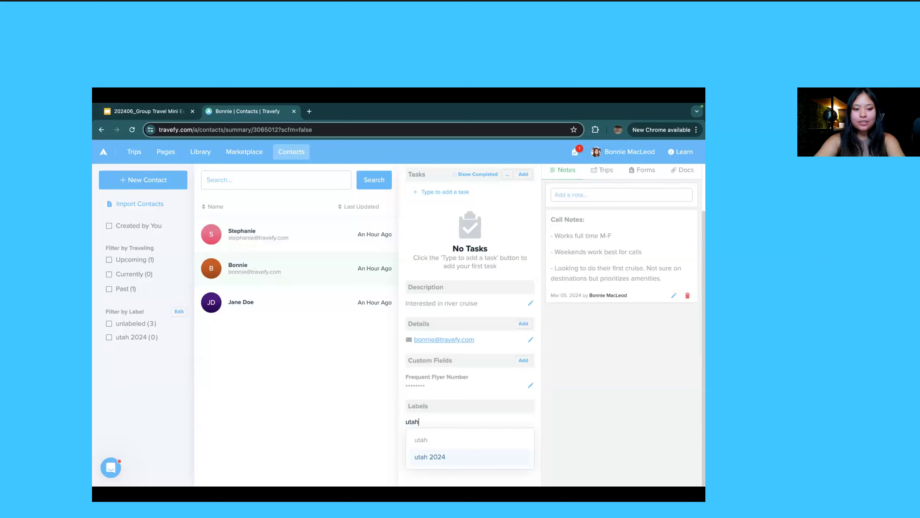
{"action": "left_click", "coordinate": [459, 457]}
Step: Filter the contacts by the utah 2024 label, view the first labelled contact's details, and clear the filter
{"action": "left_click", "coordinate": [146, 336]}
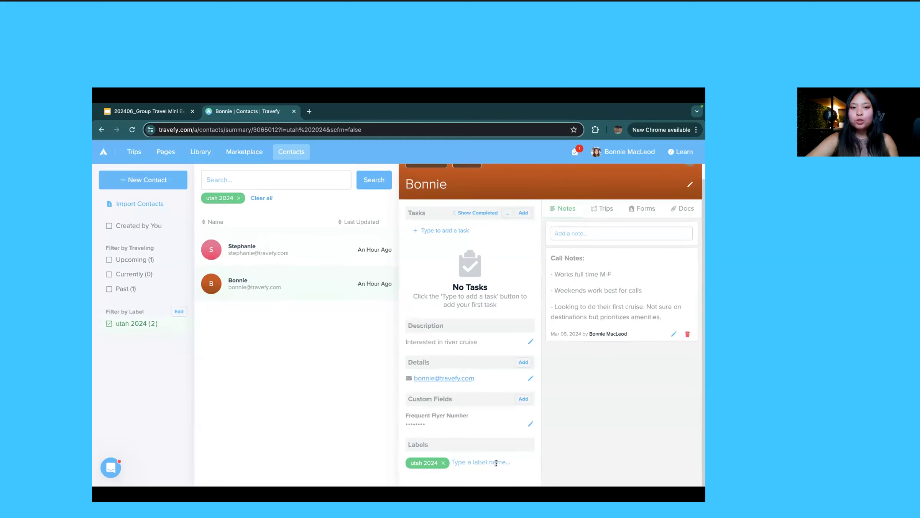
{"action": "left_click", "coordinate": [289, 264]}
{"action": "scroll", "coordinate": [453, 345], "scroll_direction": "down", "scroll_amount": 1}
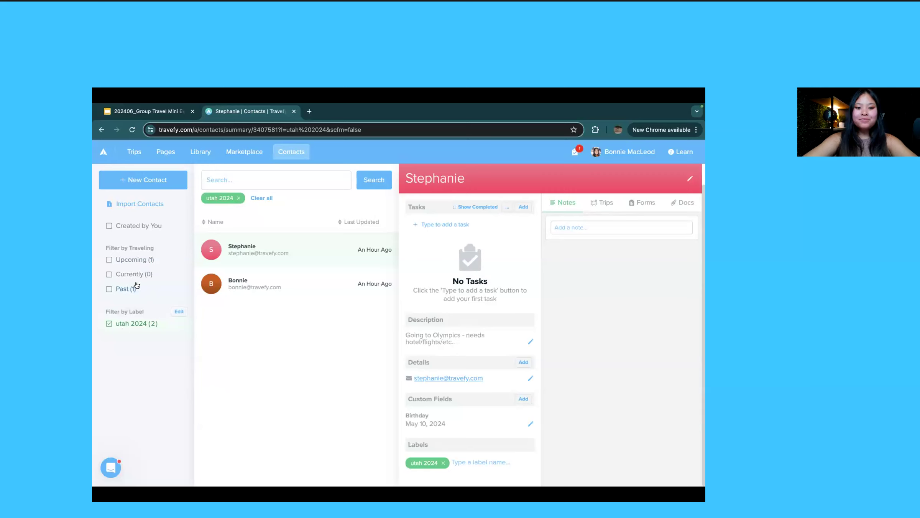
{"action": "left_click", "coordinate": [126, 326]}
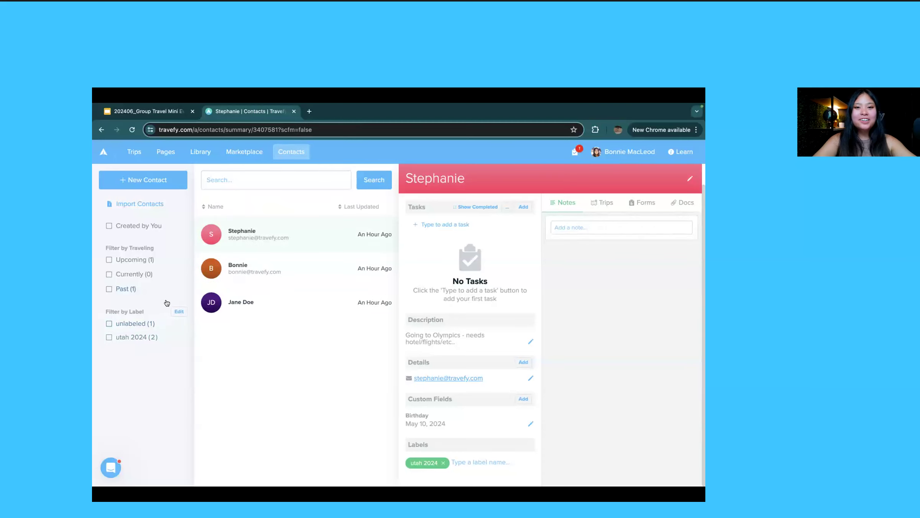
{"action": "scroll", "coordinate": [544, 268], "scroll_direction": "up", "scroll_amount": 1}
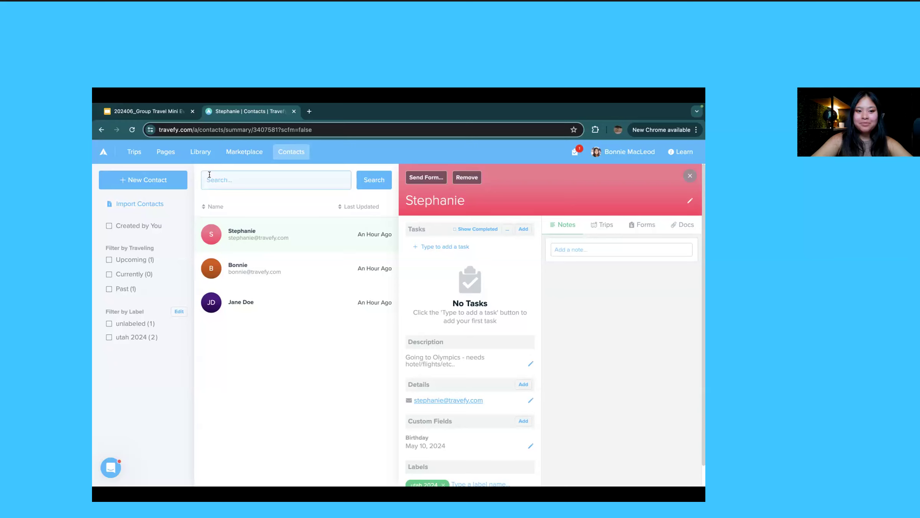
Step: Open the Utah 2024 with Bonnie Voyage itinerary from the trips list for editing
{"action": "left_click", "coordinate": [134, 152]}
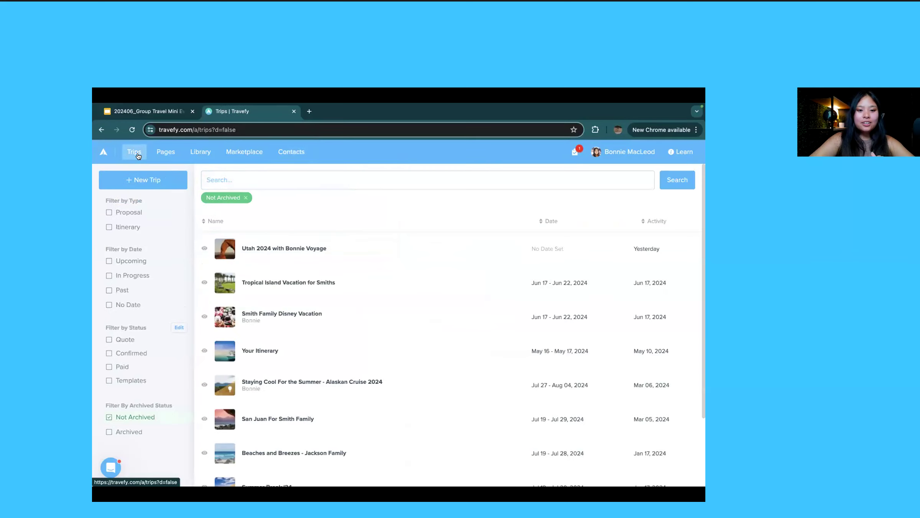
{"action": "left_click", "coordinate": [330, 255]}
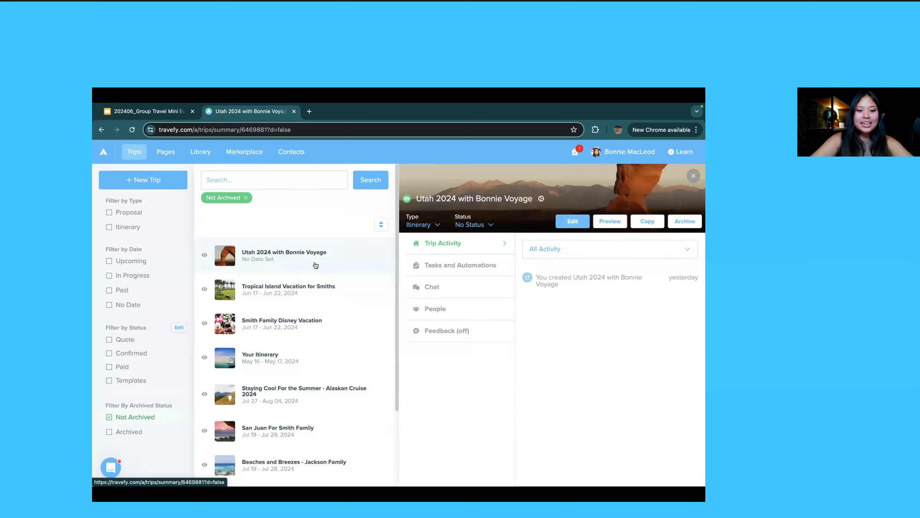
{"action": "left_click", "coordinate": [570, 222]}
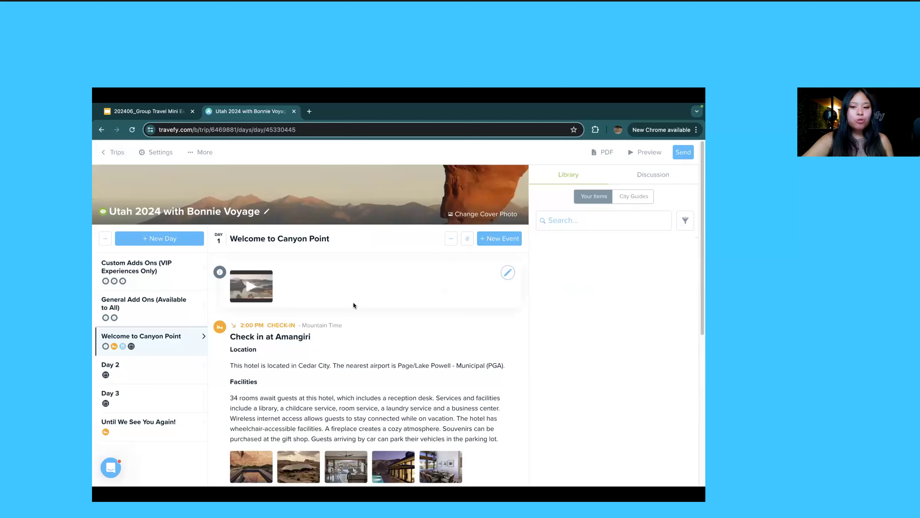
Step: Review the Welcome to Canyon Point day's events, from the intro video and Amangiri check-in to the Desert Lounge and Stargazing
{"action": "scroll", "coordinate": [322, 325], "scroll_direction": "down", "scroll_amount": 2}
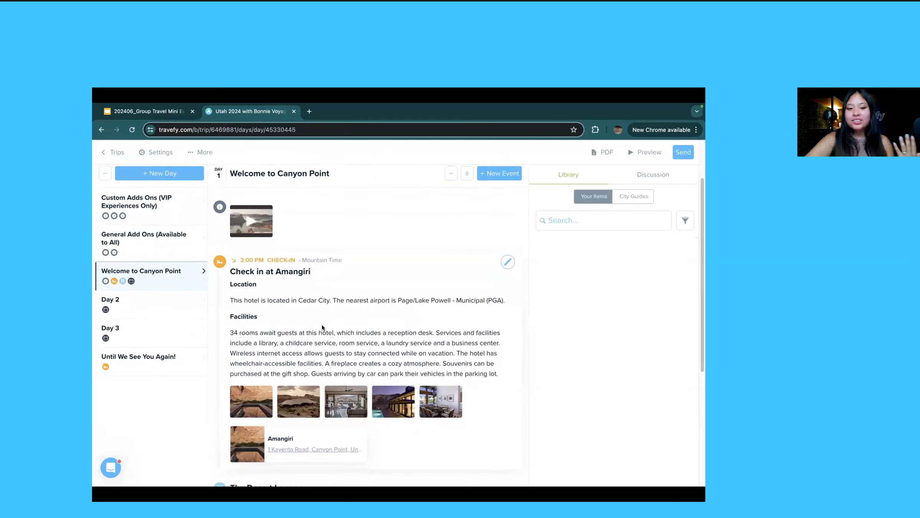
{"action": "scroll", "coordinate": [322, 325], "scroll_direction": "down", "scroll_amount": 1}
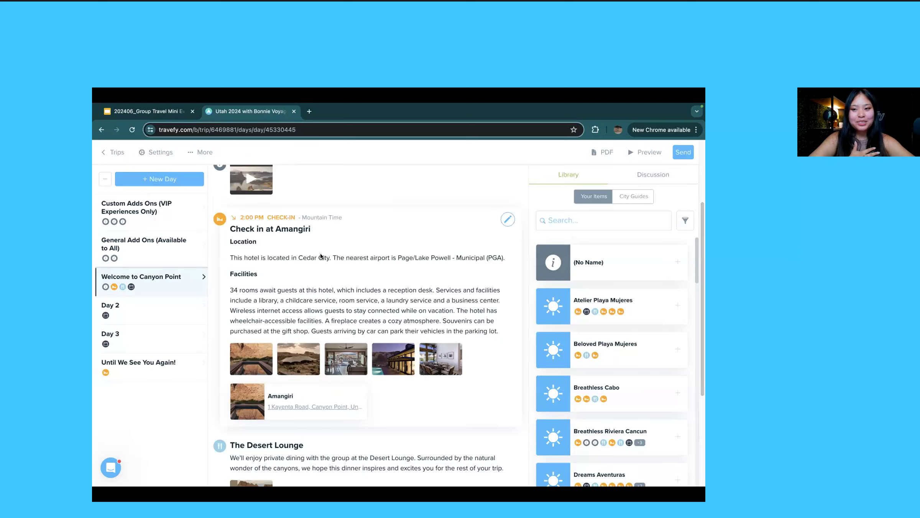
{"action": "scroll", "coordinate": [321, 256], "scroll_direction": "down", "scroll_amount": 3}
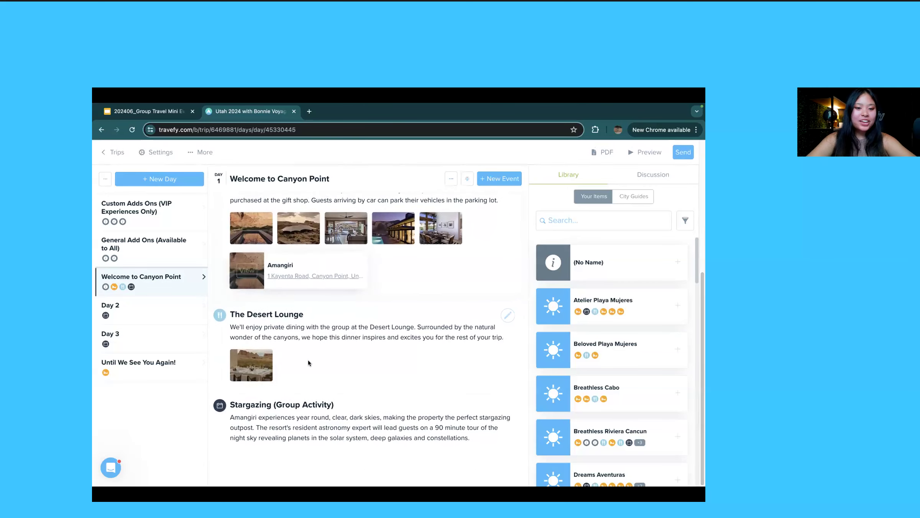
{"action": "scroll", "coordinate": [312, 342], "scroll_direction": "up", "scroll_amount": 2}
{"action": "scroll", "coordinate": [311, 345], "scroll_direction": "up", "scroll_amount": 3}
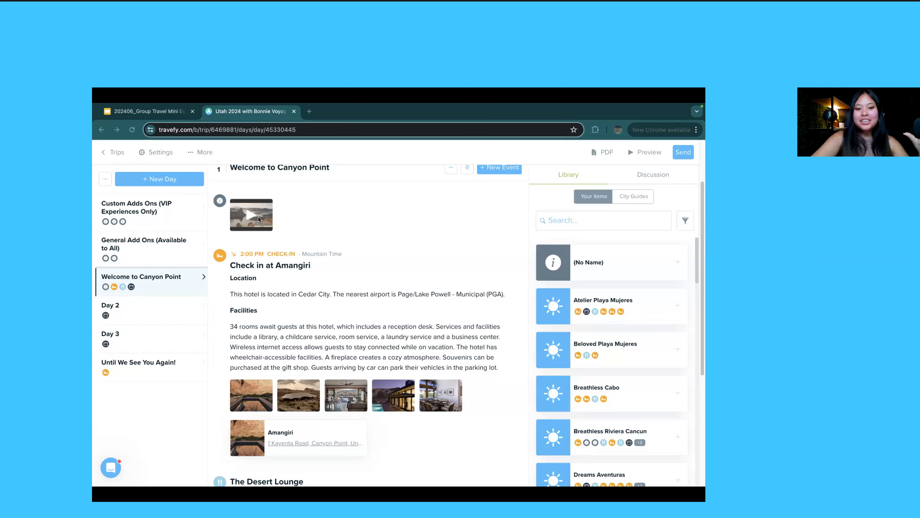
{"action": "scroll", "coordinate": [259, 219], "scroll_direction": "down", "scroll_amount": 3}
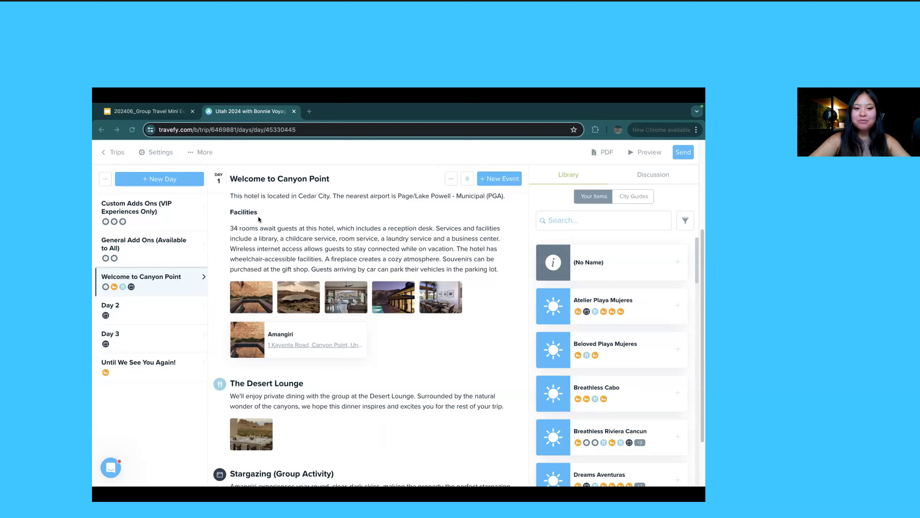
{"action": "scroll", "coordinate": [259, 220], "scroll_direction": "up", "scroll_amount": 1}
{"action": "scroll", "coordinate": [258, 219], "scroll_direction": "down", "scroll_amount": 4}
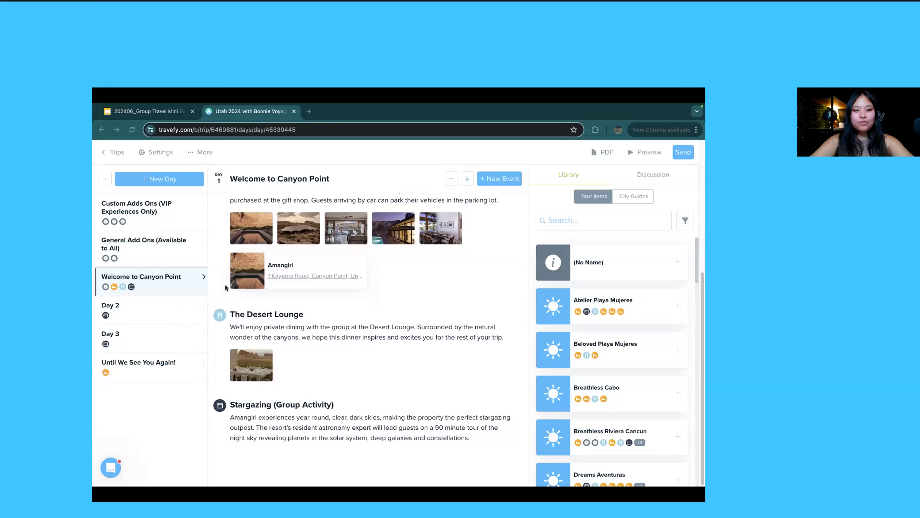
{"action": "scroll", "coordinate": [230, 289], "scroll_direction": "up", "scroll_amount": 5}
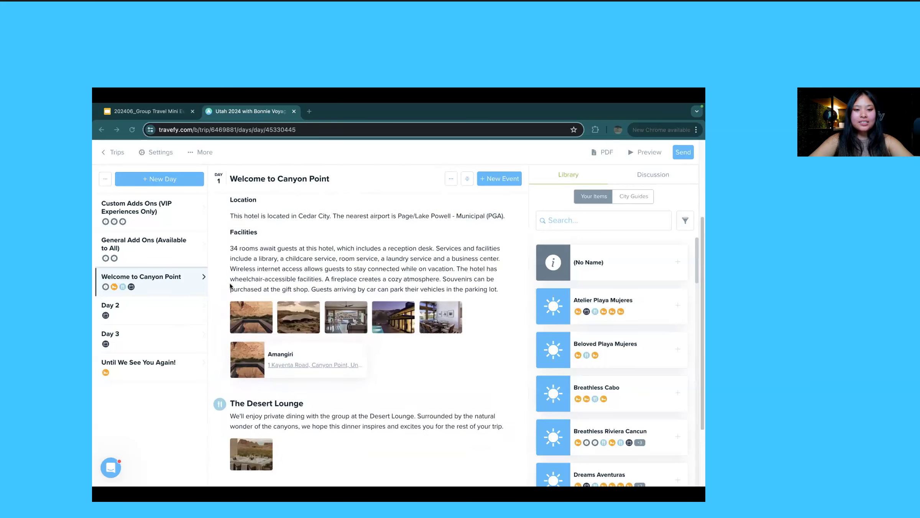
Step: Review the events planned for Day 2, Day 3 and the Until We See You Again! day
{"action": "left_click", "coordinate": [160, 311]}
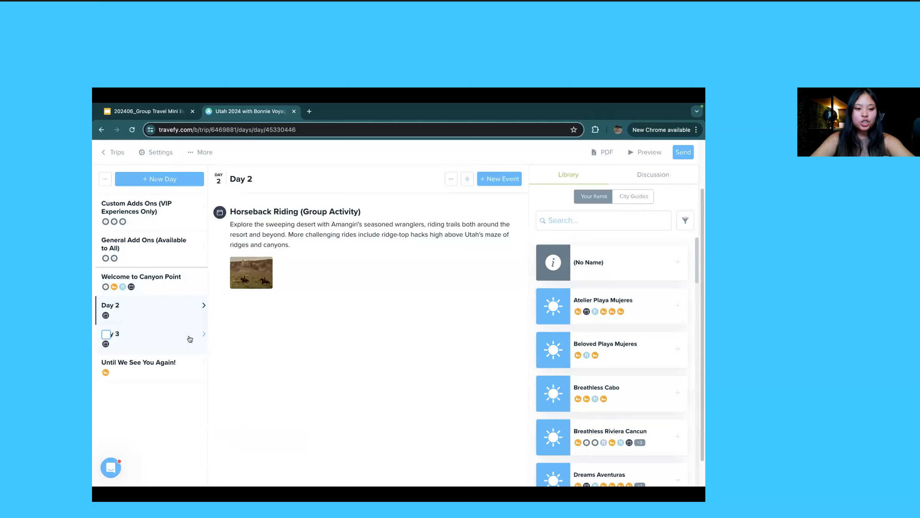
{"action": "left_click", "coordinate": [190, 339]}
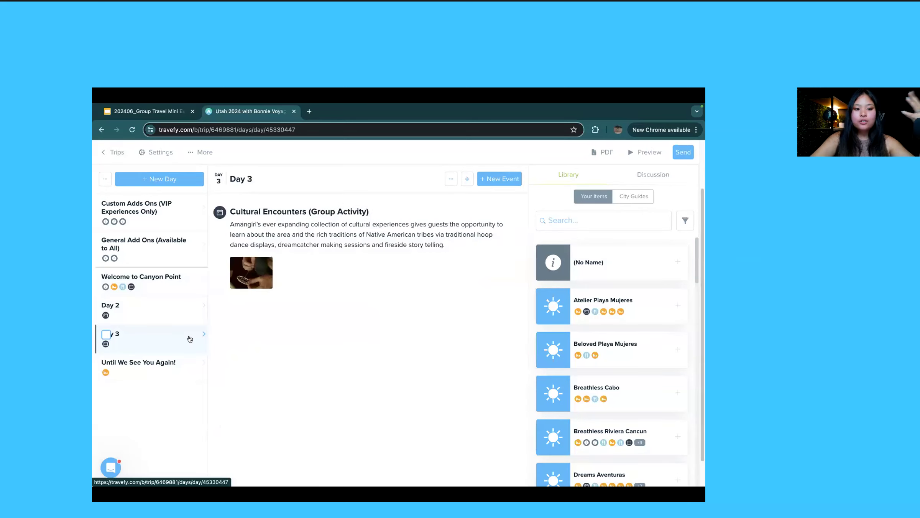
{"action": "left_click", "coordinate": [179, 364]}
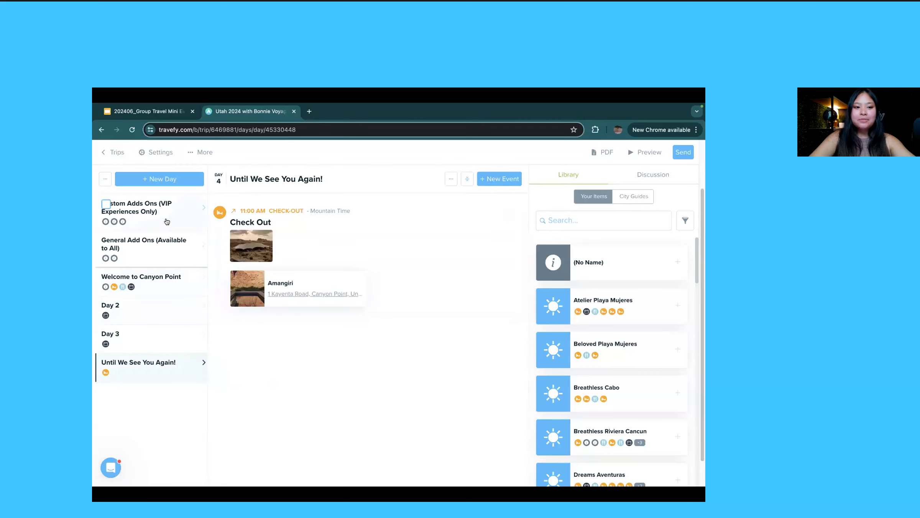
Step: Review the General Add Ons and Custom Adds Ons sections, and look at the options for adding an info section
{"action": "left_click", "coordinate": [155, 238]}
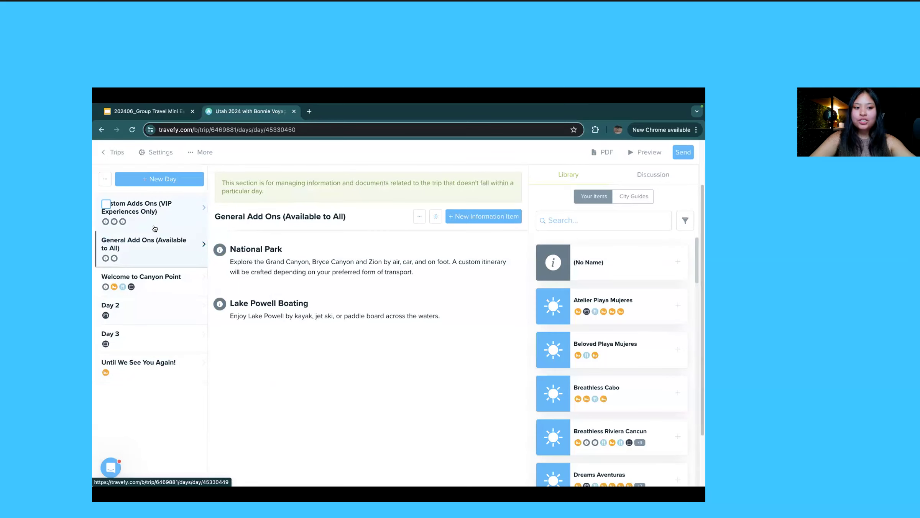
{"action": "left_click", "coordinate": [146, 222]}
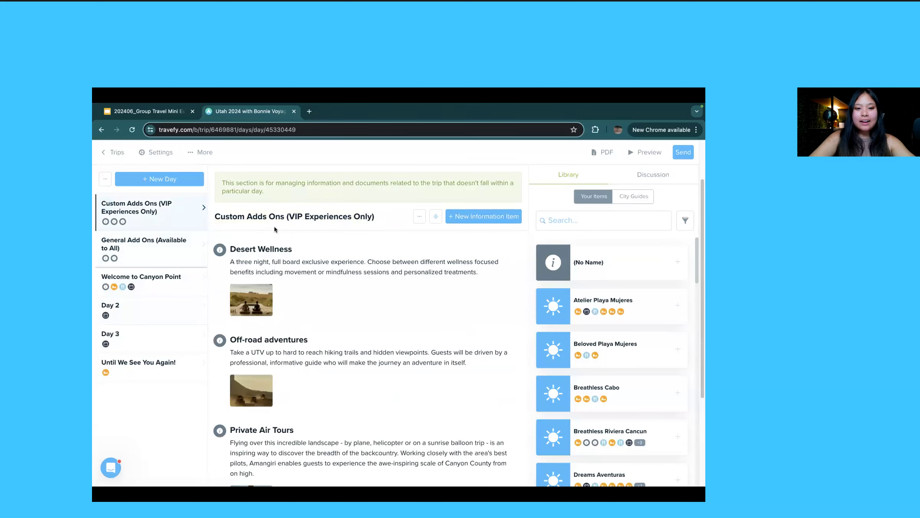
{"action": "left_click", "coordinate": [140, 249]}
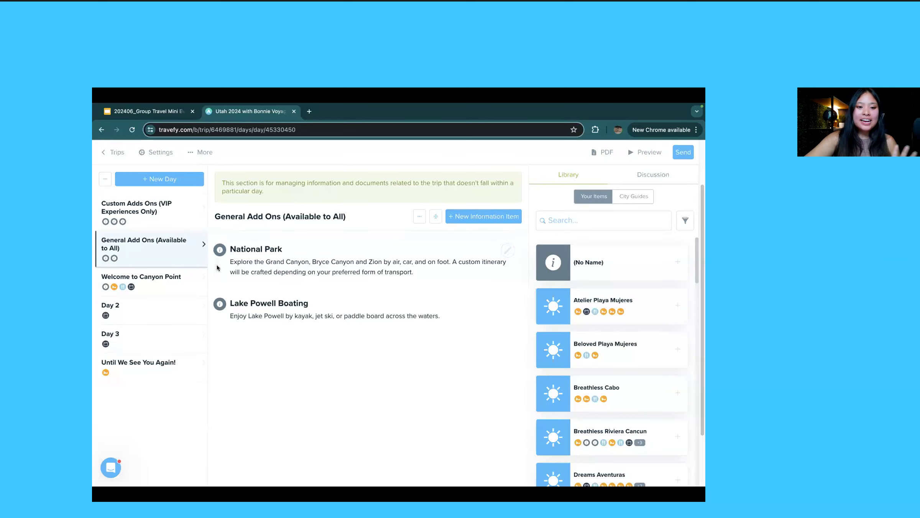
{"action": "scroll", "coordinate": [301, 294], "scroll_direction": "up", "scroll_amount": 1}
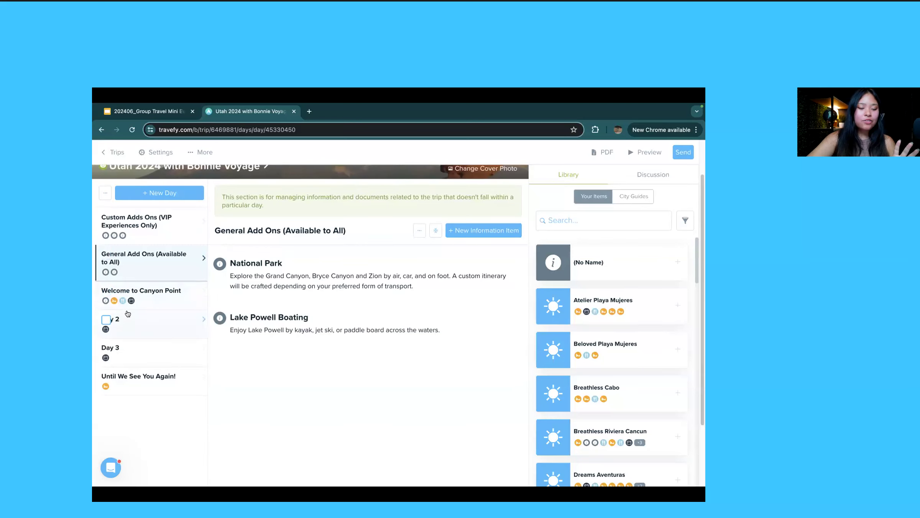
{"action": "left_click", "coordinate": [107, 195]}
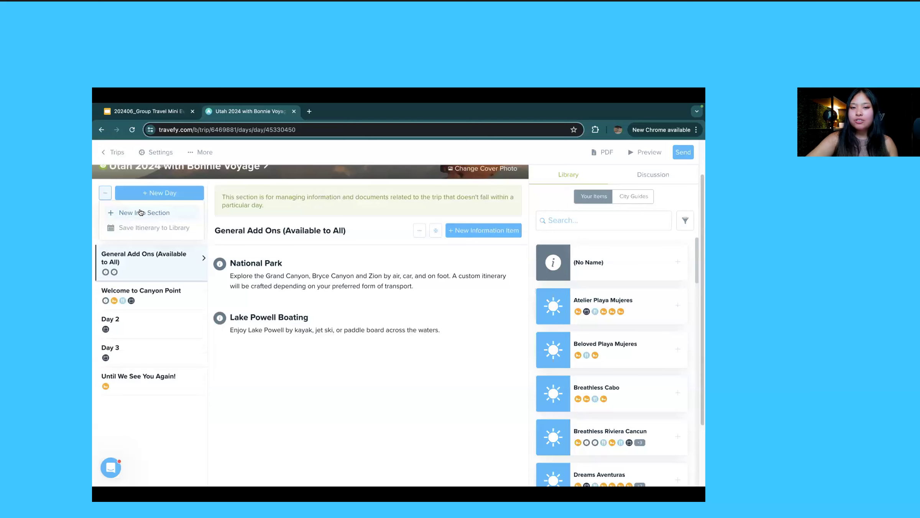
{"action": "left_click", "coordinate": [217, 302]}
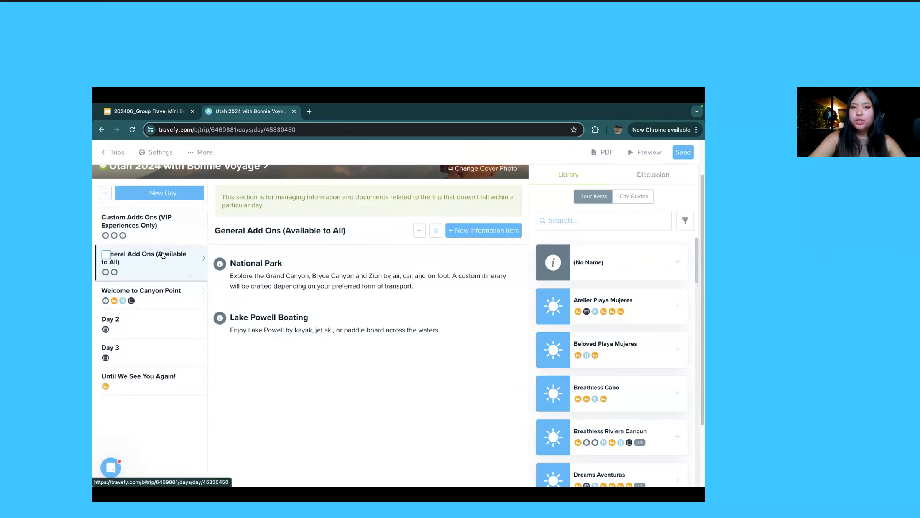
Step: Move the General Add Ons and Custom Adds Ons sections below the Until We See You Again! day, keeping General Add Ons first
{"action": "left_click_drag", "start_coordinate": [163, 255], "coordinate": [150, 395]}
{"action": "left_click_drag", "start_coordinate": [154, 230], "coordinate": [150, 377]}
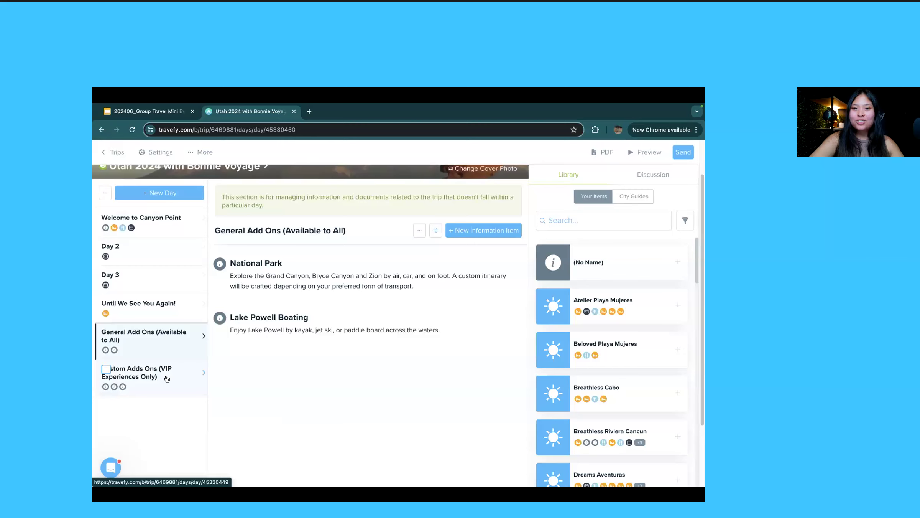
{"action": "scroll", "coordinate": [249, 306], "scroll_direction": "up", "scroll_amount": 1}
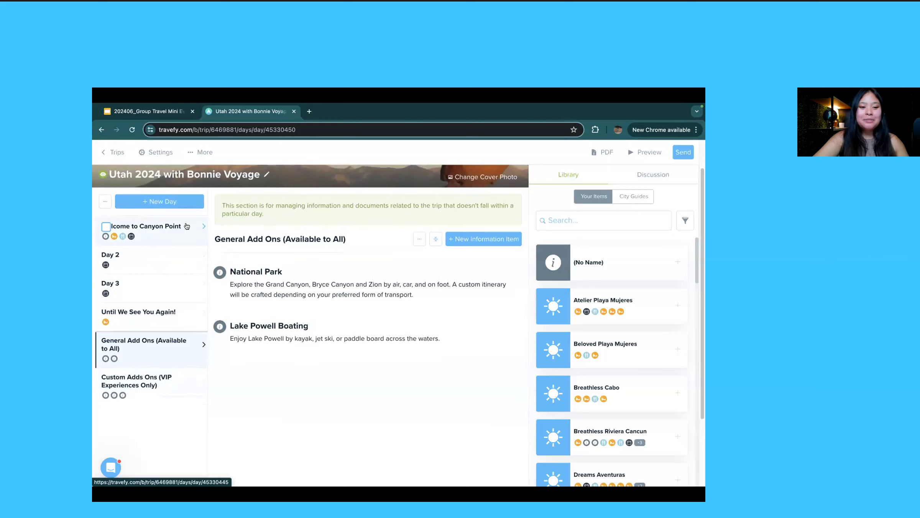
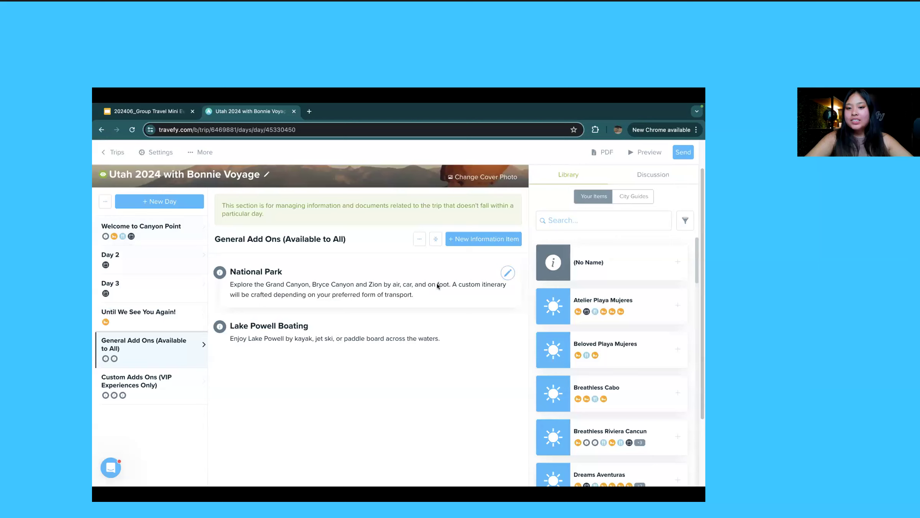
Step: Restrict the National Park item under General Add Ons to Only Specific People, add one traveler by name, and finish editing
{"action": "left_click", "coordinate": [508, 273]}
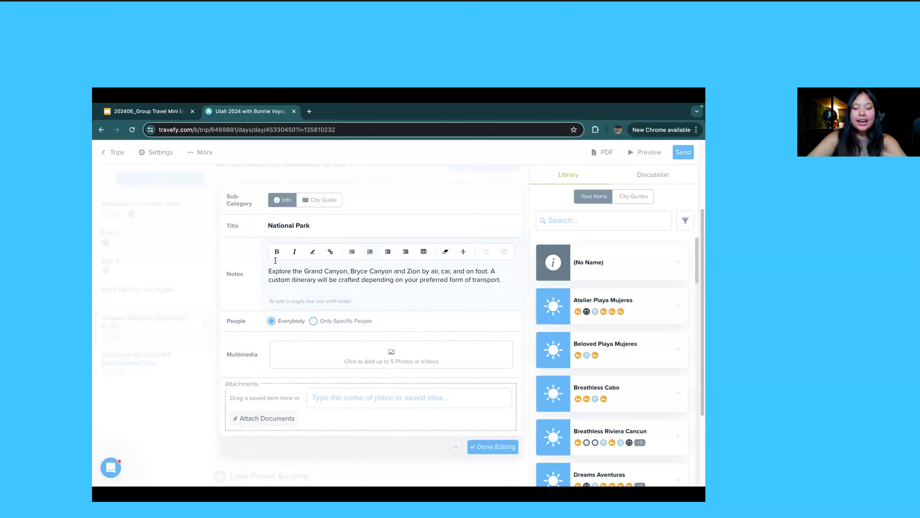
{"action": "left_click_drag", "start_coordinate": [224, 322], "coordinate": [271, 323]}
{"action": "left_click", "coordinate": [271, 324]}
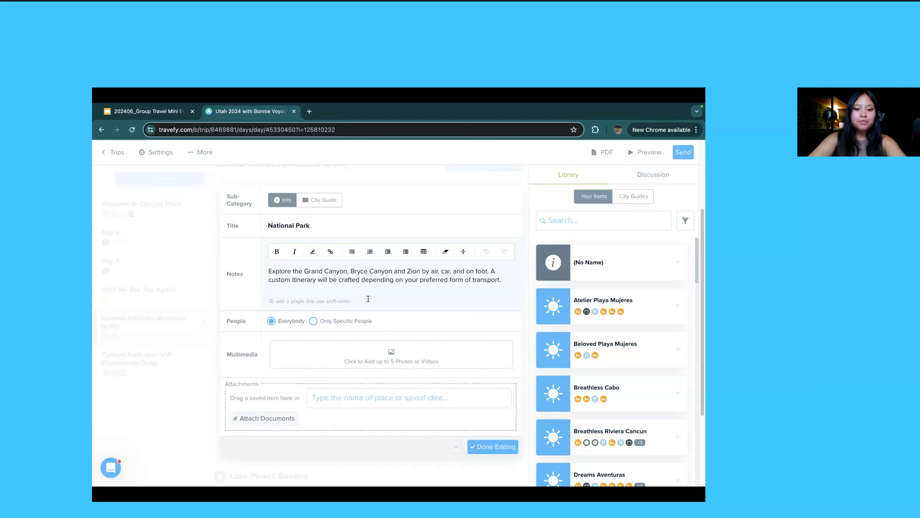
{"action": "left_click", "coordinate": [364, 324]}
{"action": "left_click", "coordinate": [303, 341]}
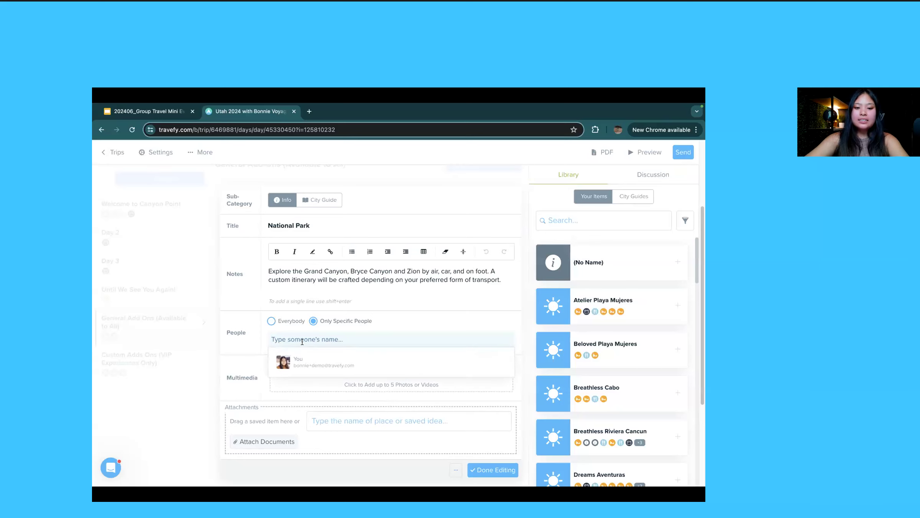
{"action": "type", "text": "stephanie"}
{"action": "left_click", "coordinate": [312, 378]}
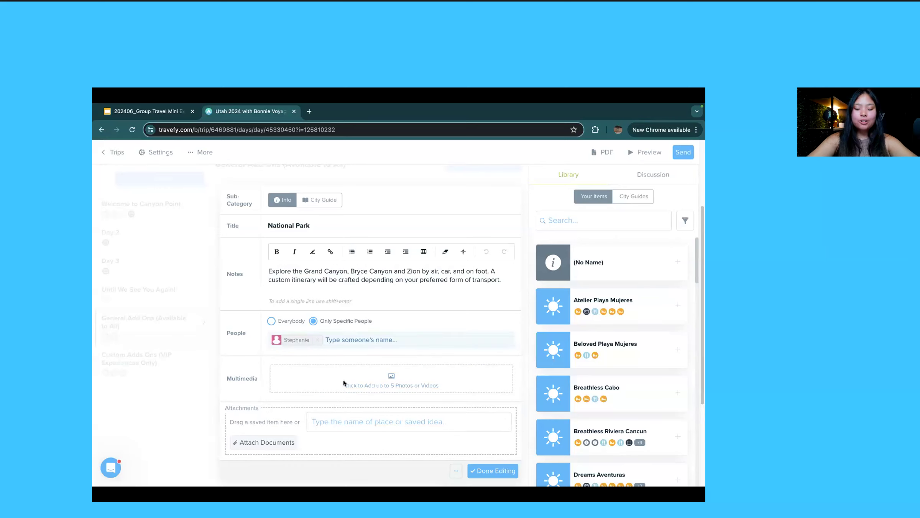
{"action": "left_click", "coordinate": [495, 457]}
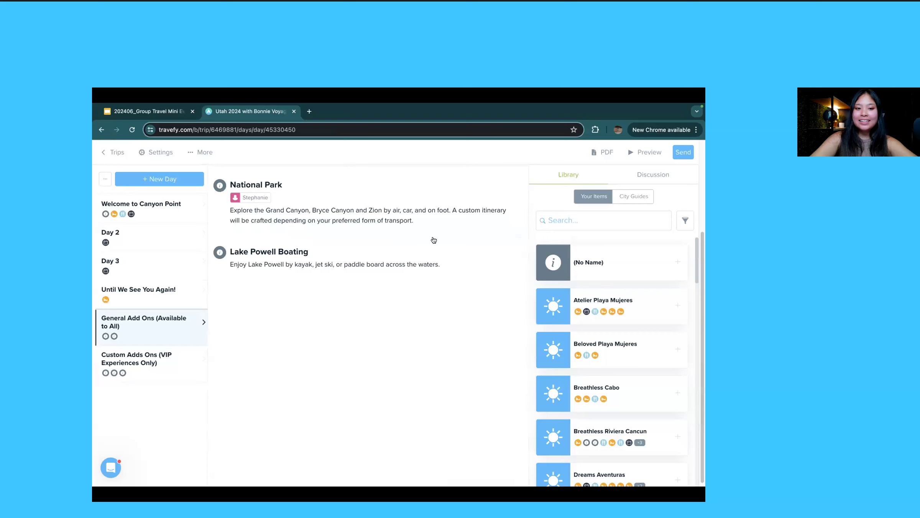
Step: Restrict the Desert Wellness item under Custom Adds Ons to Only Specific People, add one traveler from the contacts, and finish editing
{"action": "left_click", "coordinate": [185, 363]}
{"action": "scroll", "coordinate": [291, 323], "scroll_direction": "down", "scroll_amount": 1}
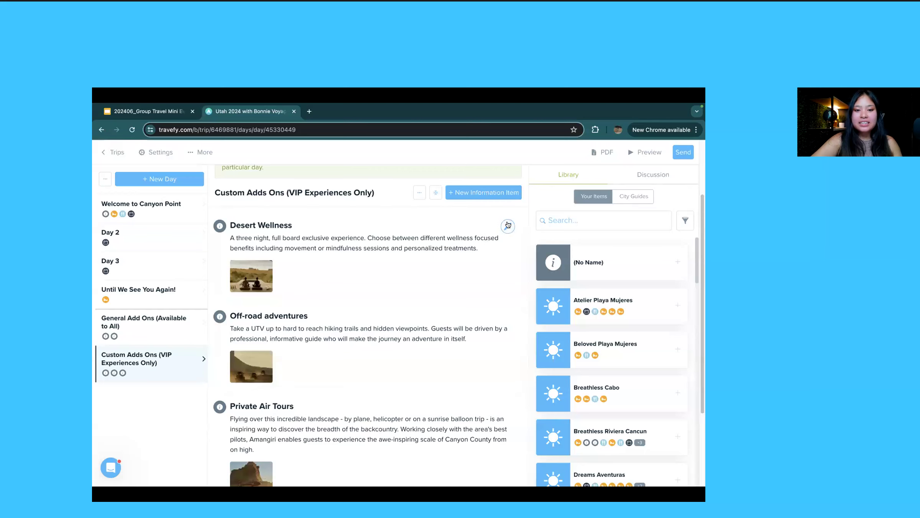
{"action": "left_click", "coordinate": [508, 225]}
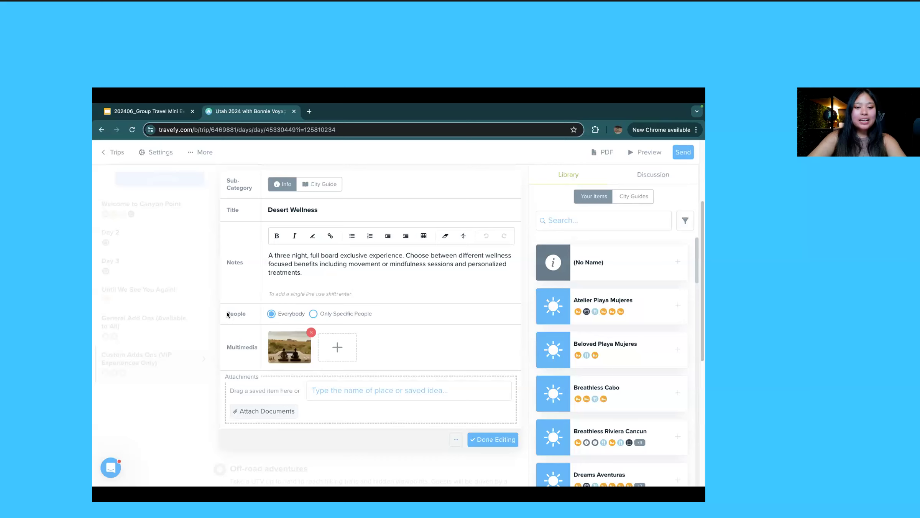
{"action": "left_click", "coordinate": [313, 314]}
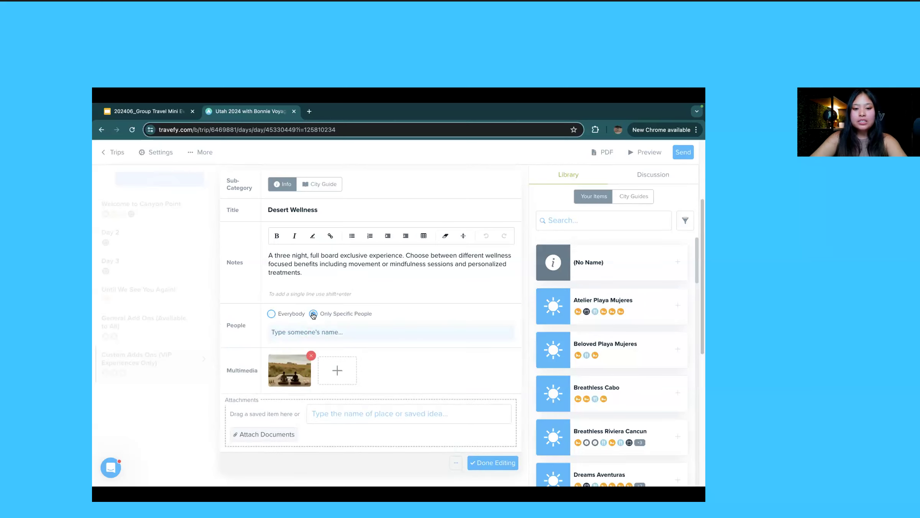
{"action": "left_click", "coordinate": [316, 332]}
{"action": "type", "text": "bonnie"}
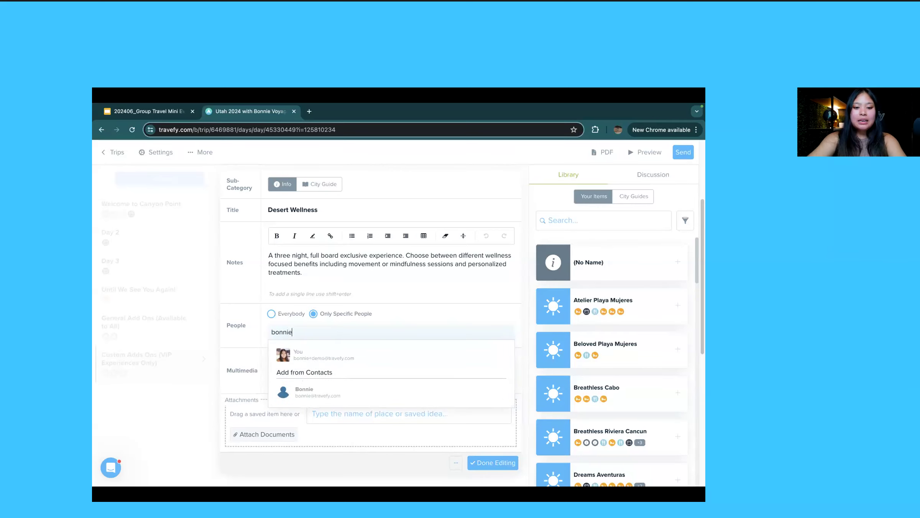
{"action": "left_click", "coordinate": [350, 385]}
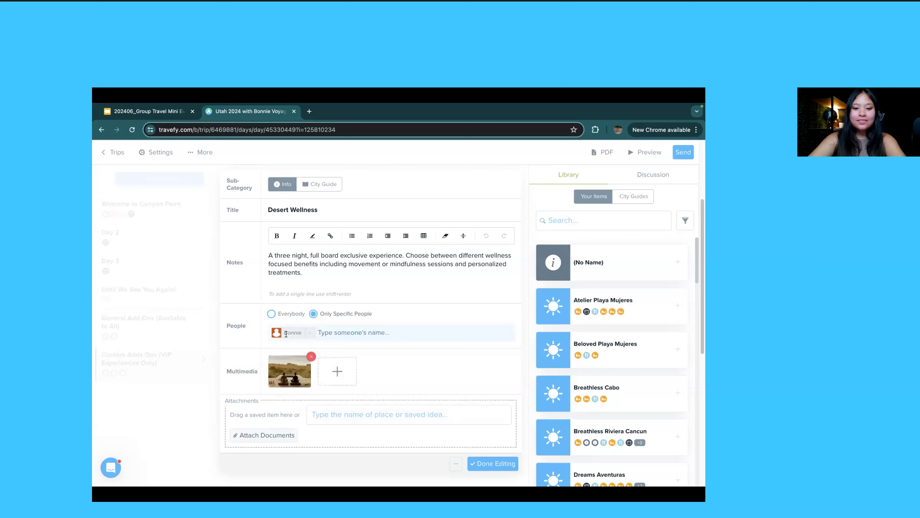
{"action": "left_click", "coordinate": [490, 466]}
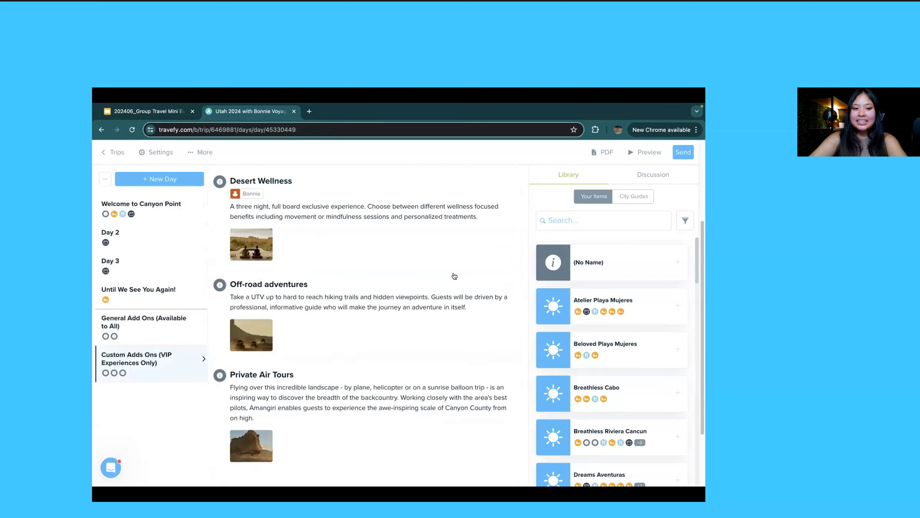
Step: Preview the trip and show the list of people it can be viewed as
{"action": "left_click", "coordinate": [638, 156]}
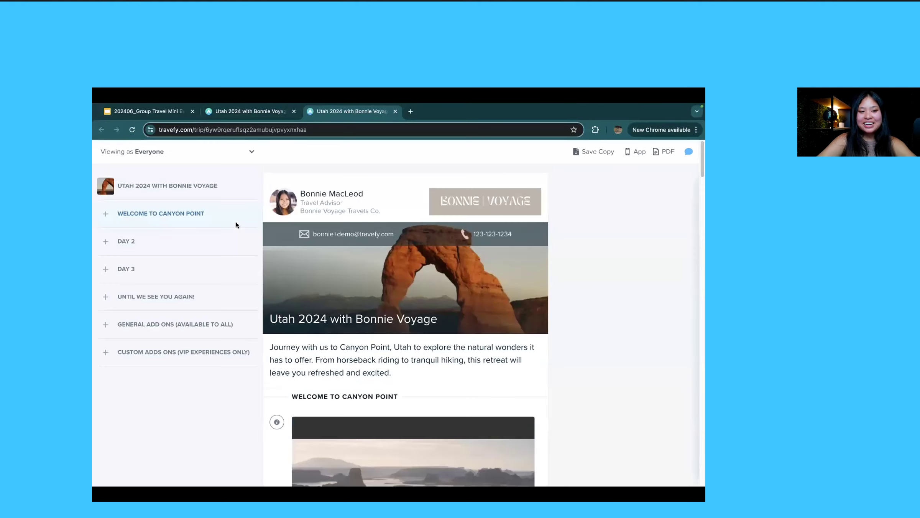
{"action": "left_click", "coordinate": [197, 153]}
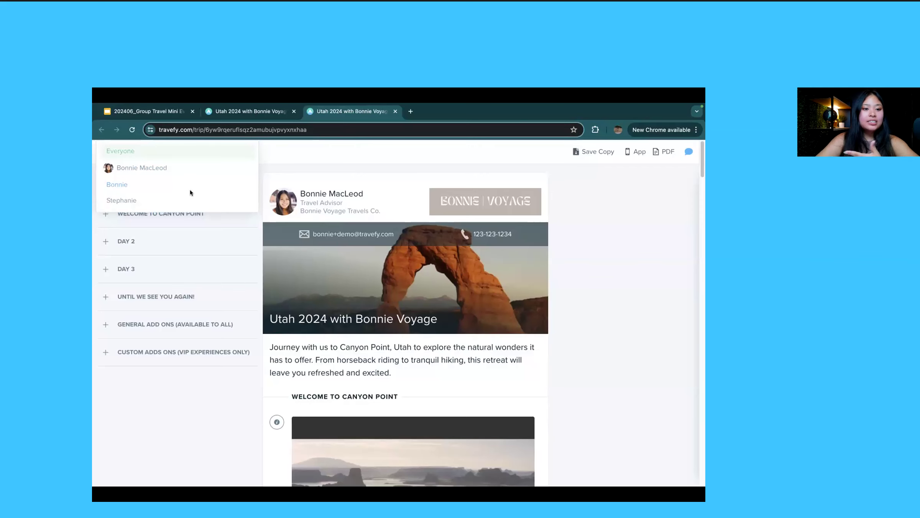
Step: Preview the Utah trip as the last listed traveler and review the general and custom VIP add-ons assigned to them
{"action": "left_click", "coordinate": [187, 199]}
{"action": "scroll", "coordinate": [326, 235], "scroll_direction": "down", "scroll_amount": 3}
{"action": "left_click", "coordinate": [146, 352]}
{"action": "scroll", "coordinate": [350, 249], "scroll_direction": "up", "scroll_amount": 4}
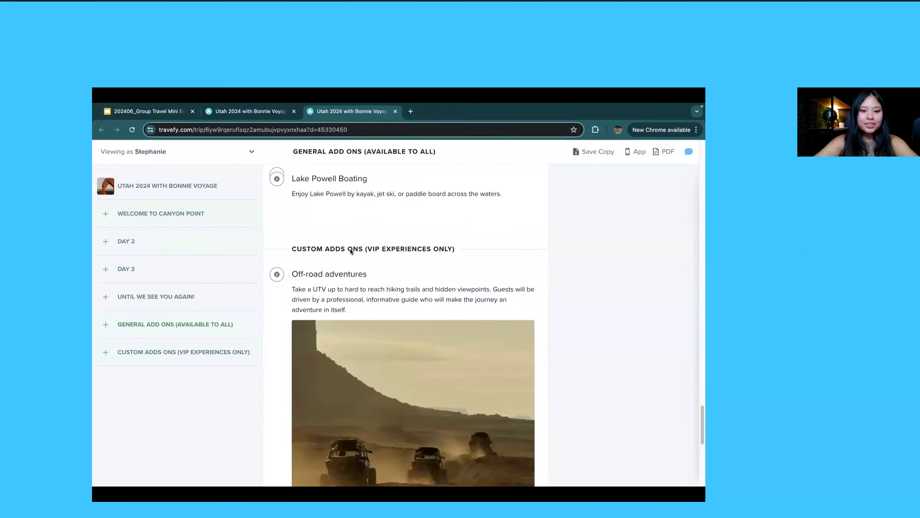
{"action": "scroll", "coordinate": [351, 249], "scroll_direction": "down", "scroll_amount": 8}
{"action": "scroll", "coordinate": [351, 251], "scroll_direction": "down", "scroll_amount": 2}
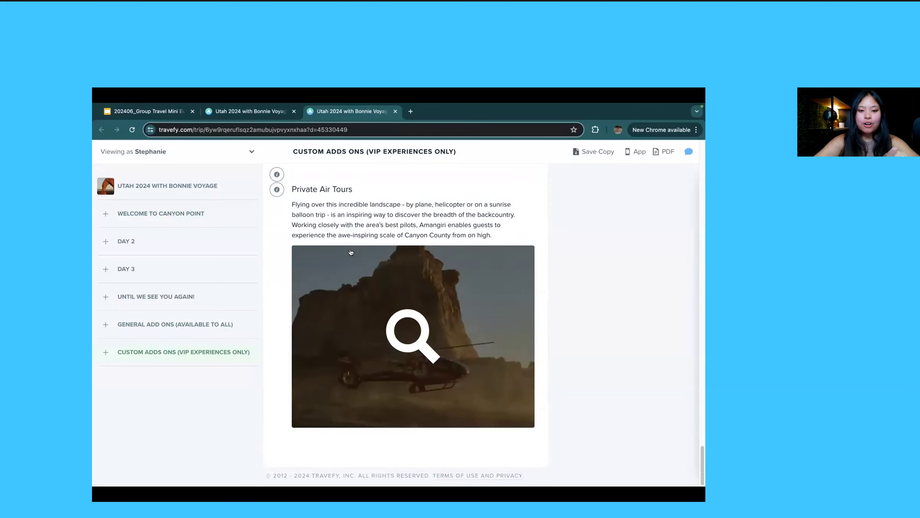
{"action": "scroll", "coordinate": [350, 253], "scroll_direction": "up", "scroll_amount": 8}
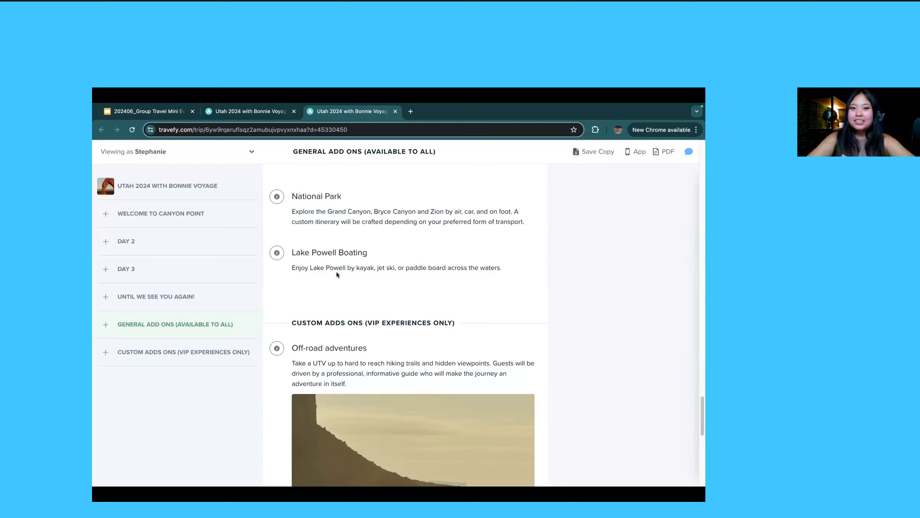
{"action": "scroll", "coordinate": [337, 271], "scroll_direction": "up", "scroll_amount": 2}
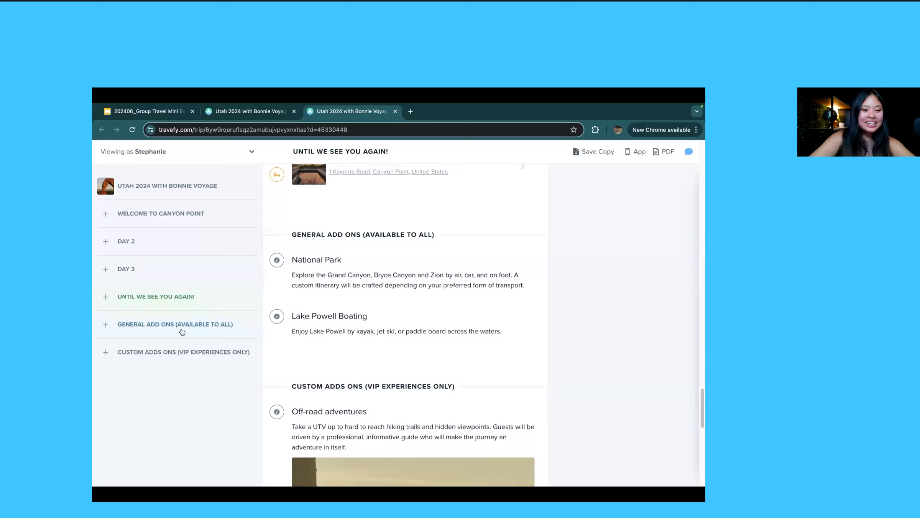
Step: Preview the trip as the other traveler, review their add-ons, and close the preview to return to the trip editor
{"action": "left_click", "coordinate": [172, 151]}
{"action": "left_click", "coordinate": [178, 186]}
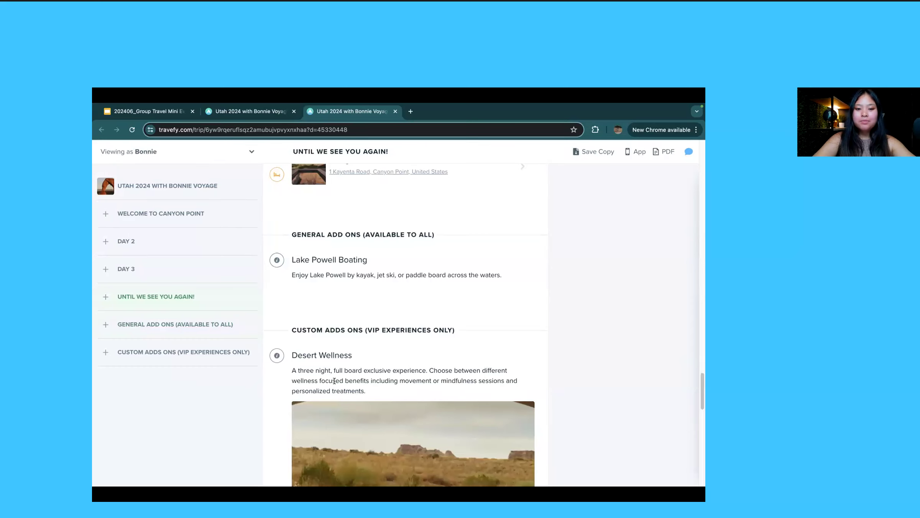
{"action": "scroll", "coordinate": [334, 380], "scroll_direction": "down", "scroll_amount": 4}
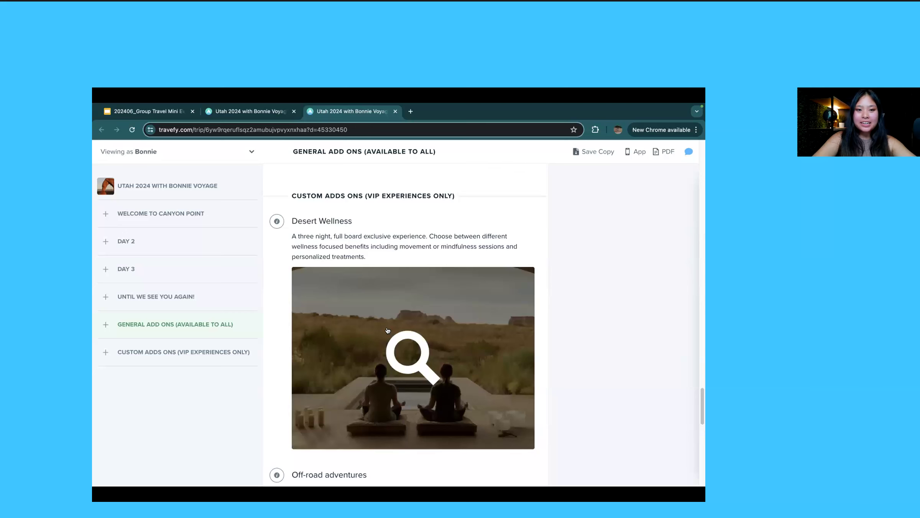
{"action": "left_click", "coordinate": [268, 115]}
{"action": "left_click", "coordinate": [395, 112]}
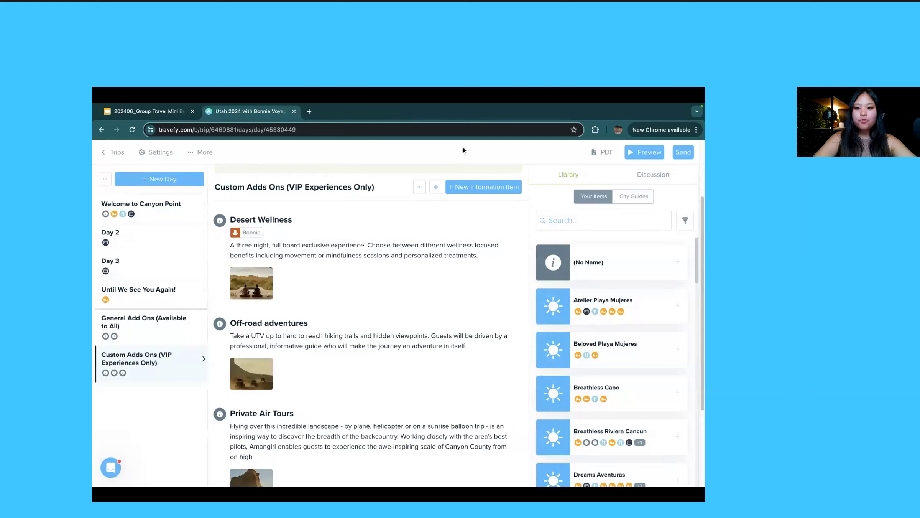
Step: Examine the PDF creation options and the travelers it can be generated for, and close them without creating a PDF
{"action": "scroll", "coordinate": [463, 151], "scroll_direction": "up", "scroll_amount": 3}
{"action": "left_click", "coordinate": [597, 155]}
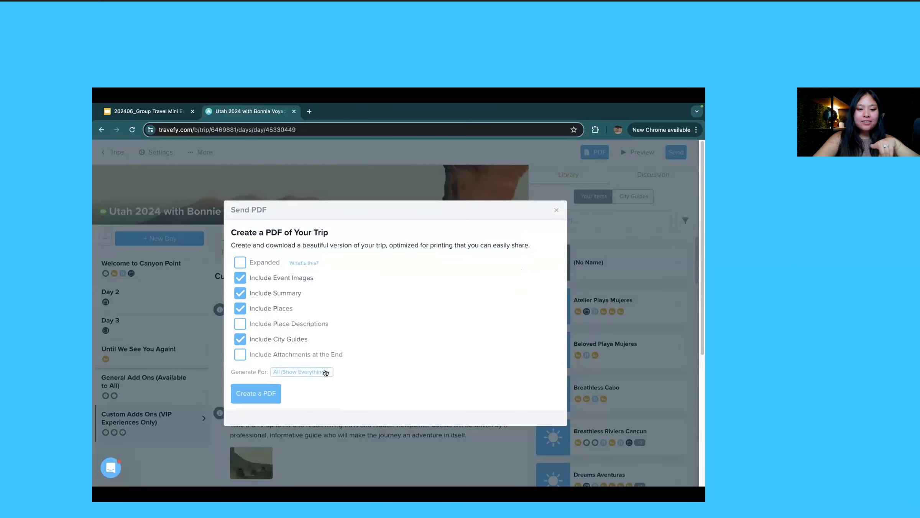
{"action": "left_click", "coordinate": [301, 372]}
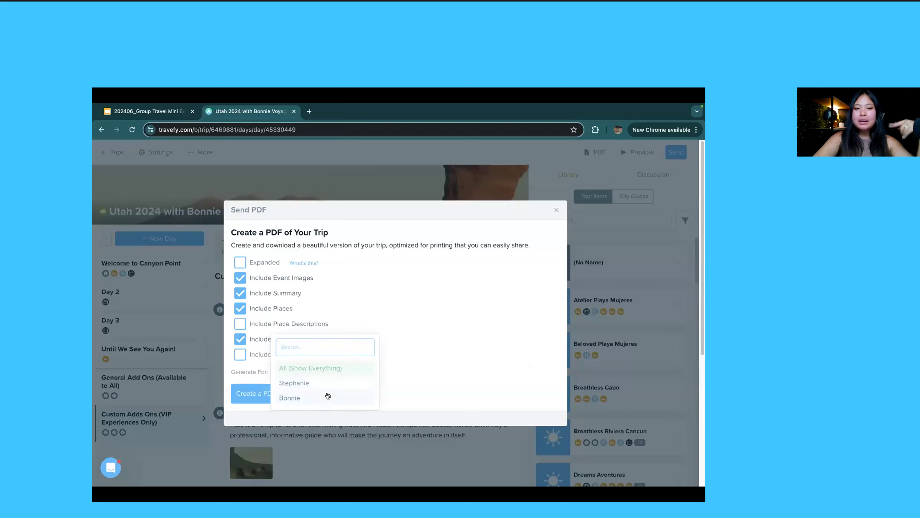
{"action": "left_click", "coordinate": [468, 384]}
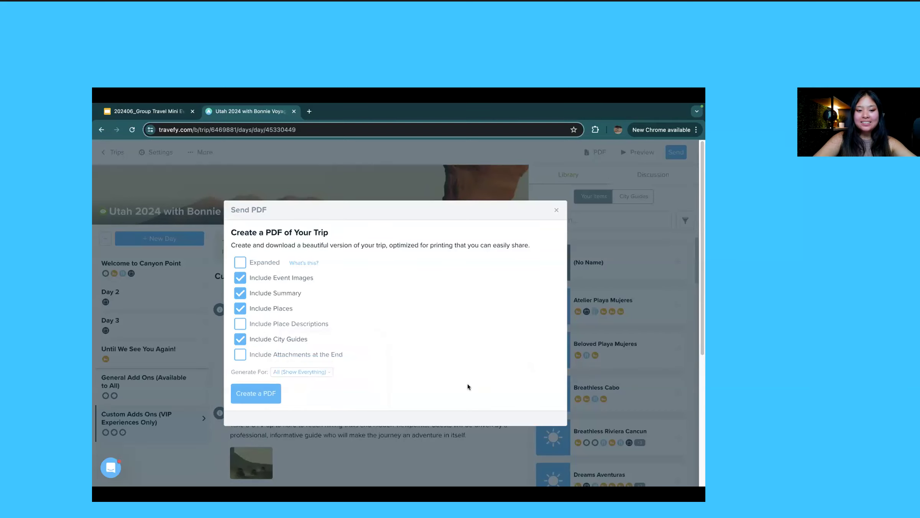
{"action": "left_click", "coordinate": [556, 210]}
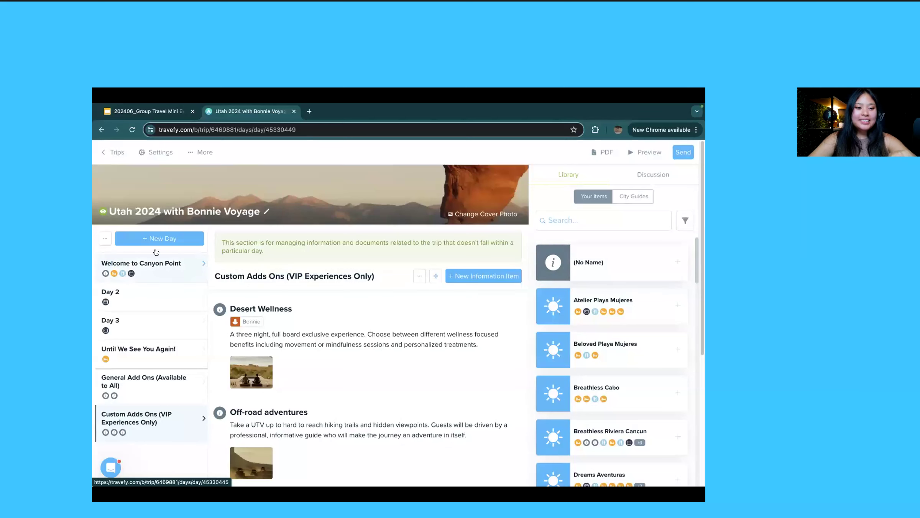
Step: Begin saving the itinerary to the library with the title "Utah 2024 - Template"
{"action": "left_click", "coordinate": [105, 239]}
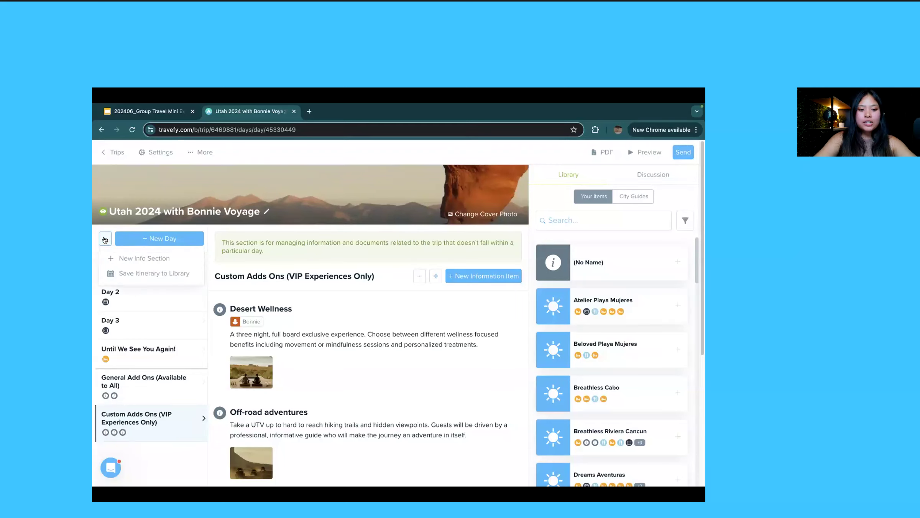
{"action": "left_click", "coordinate": [141, 275]}
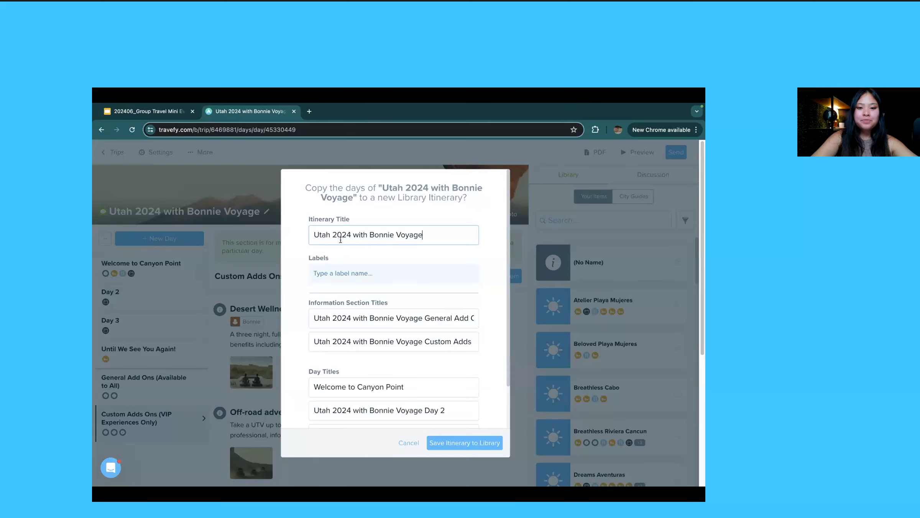
{"action": "left_click_drag", "start_coordinate": [423, 235], "coordinate": [311, 235]}
{"action": "type", "text": "utah"}
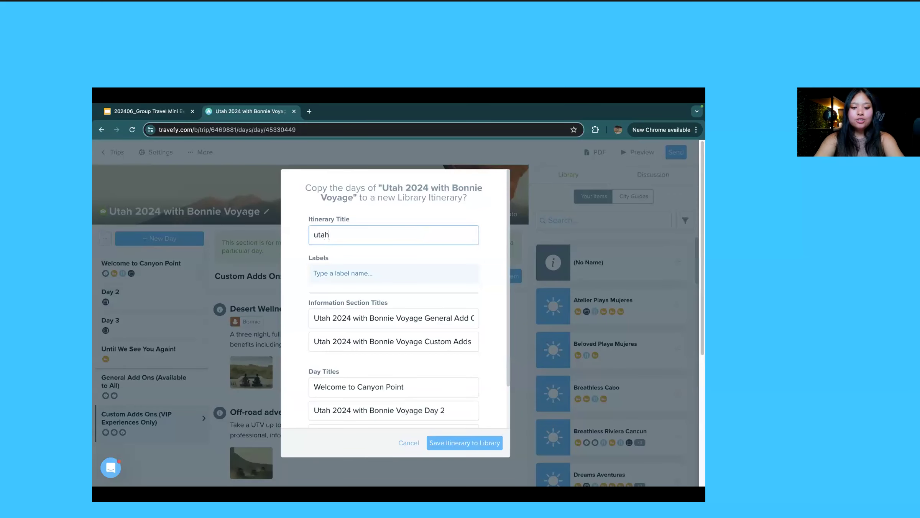
{"action": "type", "text": " 2024 - Template"}
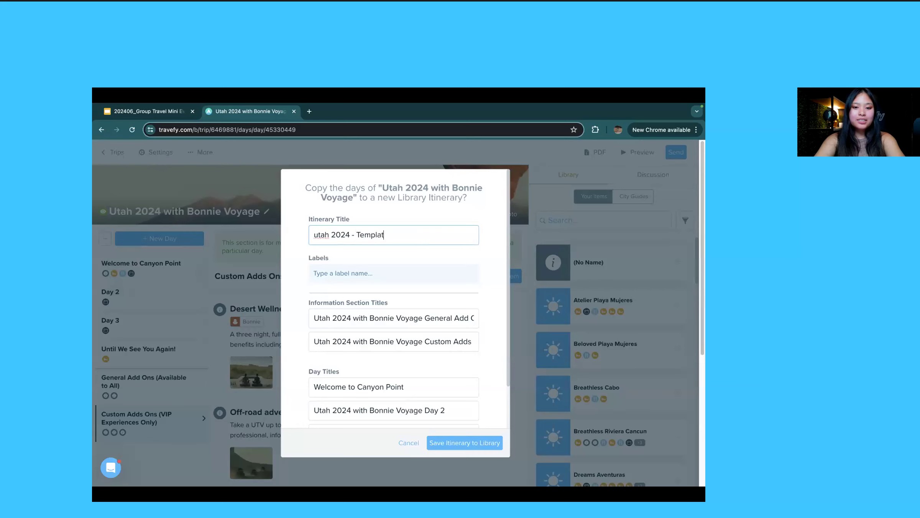
{"action": "left_click", "coordinate": [315, 234]}
{"action": "key", "text": "Delete"}
{"action": "type", "text": "U"}
Step: Label the library itinerary "webinar" and "utah", and save it to the library
{"action": "left_click", "coordinate": [365, 274]}
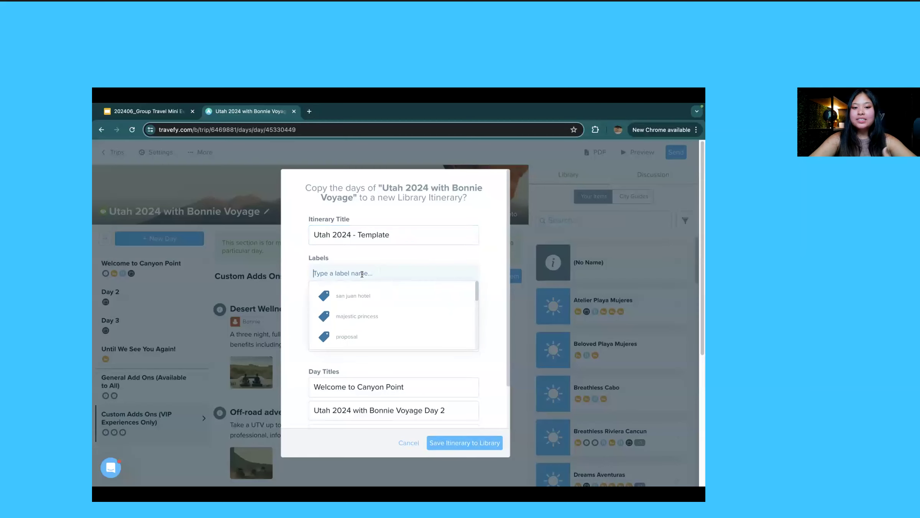
{"action": "type", "text": "webinar"}
{"action": "left_click", "coordinate": [350, 295]}
{"action": "type", "text": "utah"}
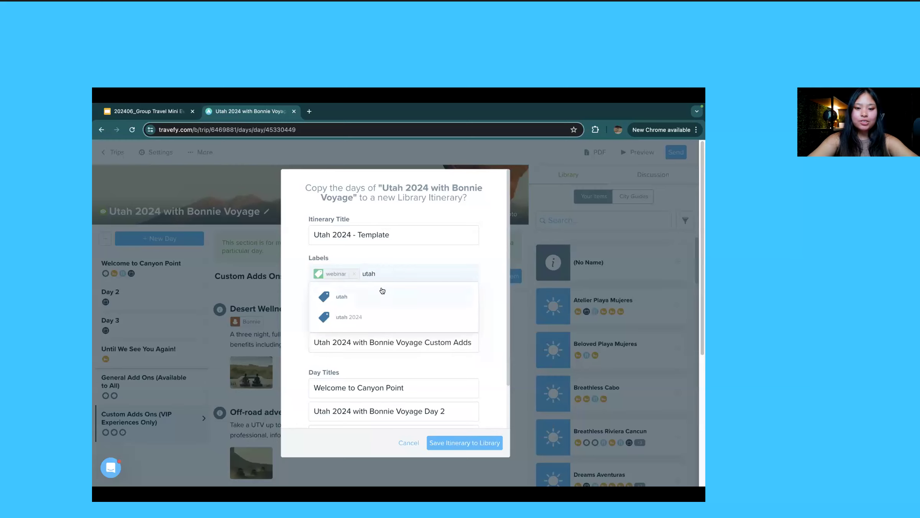
{"action": "left_click", "coordinate": [383, 292]}
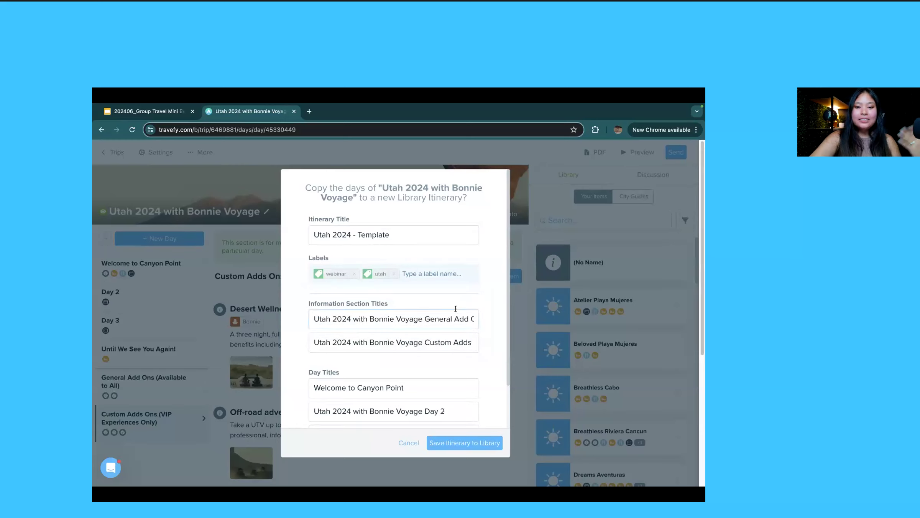
{"action": "scroll", "coordinate": [455, 309], "scroll_direction": "down", "scroll_amount": 2}
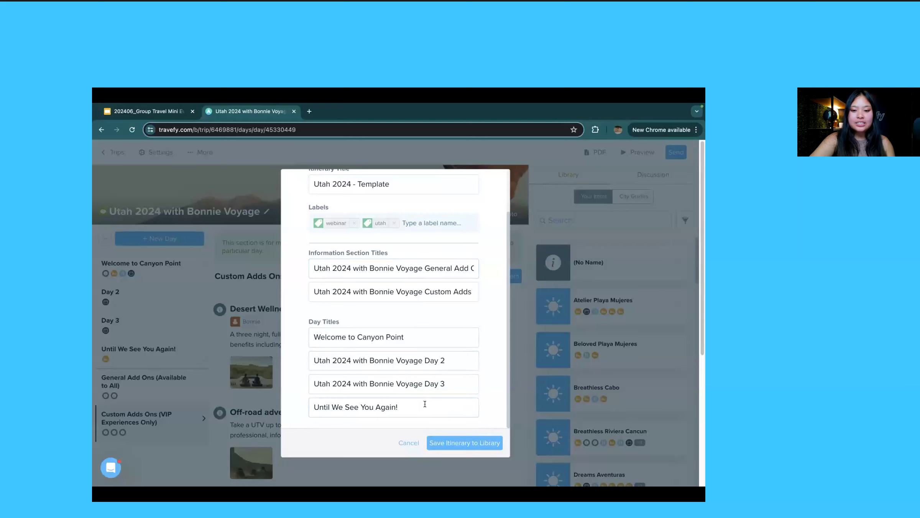
{"action": "left_click", "coordinate": [457, 443]}
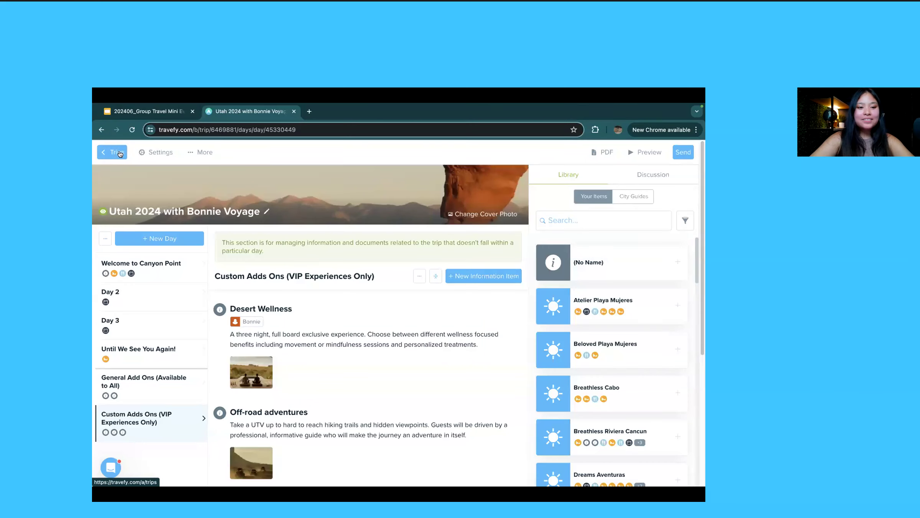
Step: Open "Utah 2024 - Template" in the library and review its information sections and days
{"action": "left_click", "coordinate": [119, 153]}
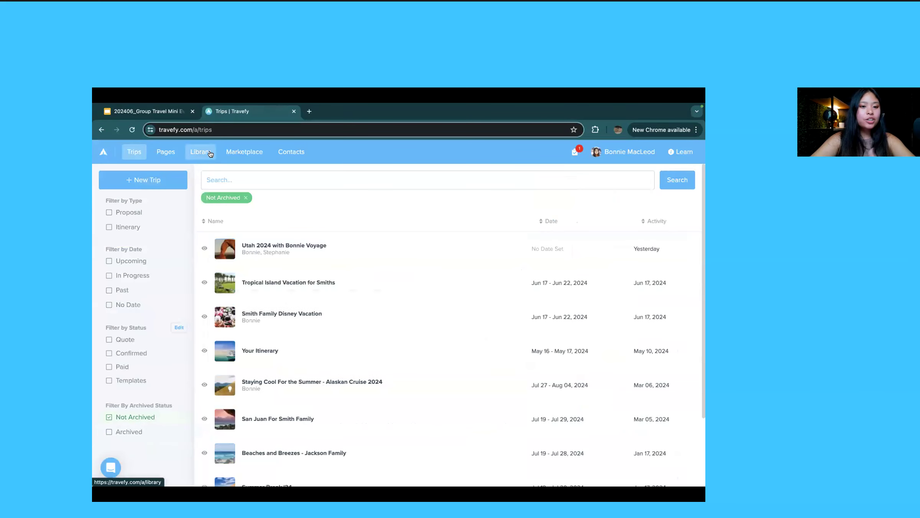
{"action": "left_click", "coordinate": [209, 153]}
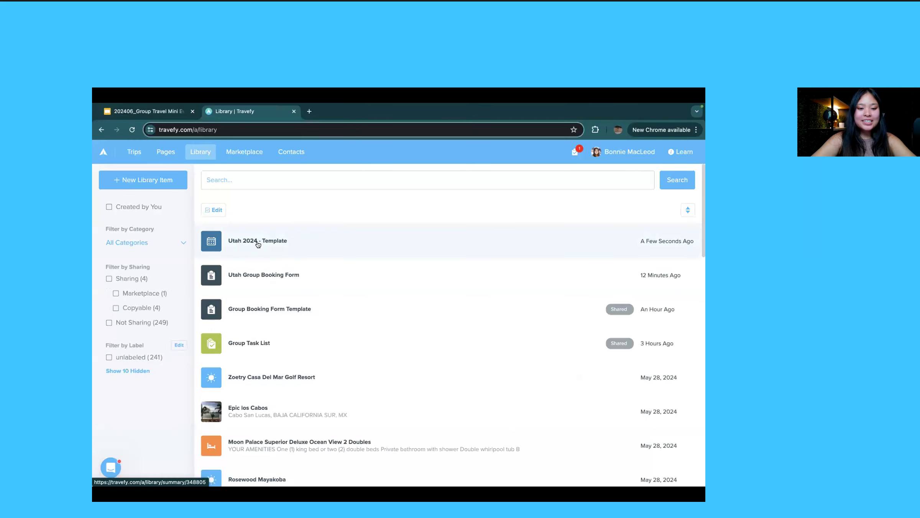
{"action": "left_click", "coordinate": [257, 242]}
{"action": "scroll", "coordinate": [602, 277], "scroll_direction": "down", "scroll_amount": 2}
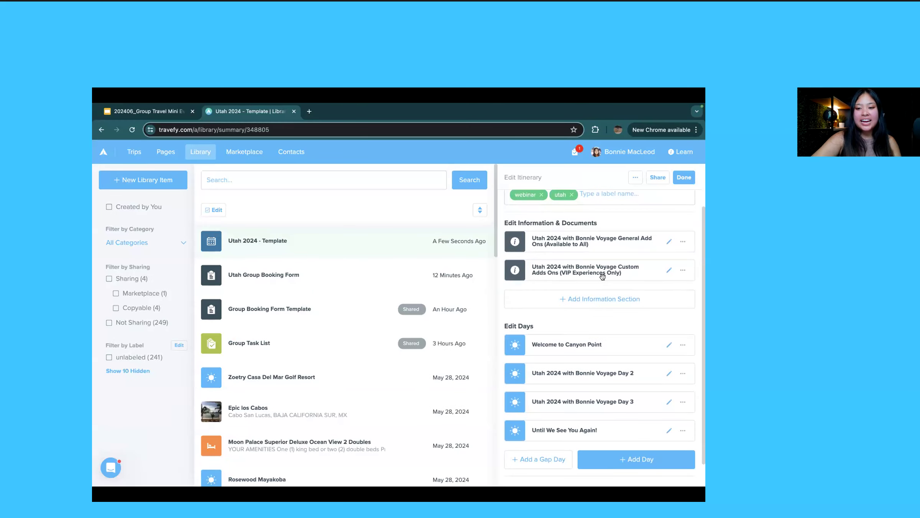
Step: Create a new itinerary trip and fill it with the "Utah 2024 - Template" itinerary by searching the library for "utah"
{"action": "left_click", "coordinate": [130, 156]}
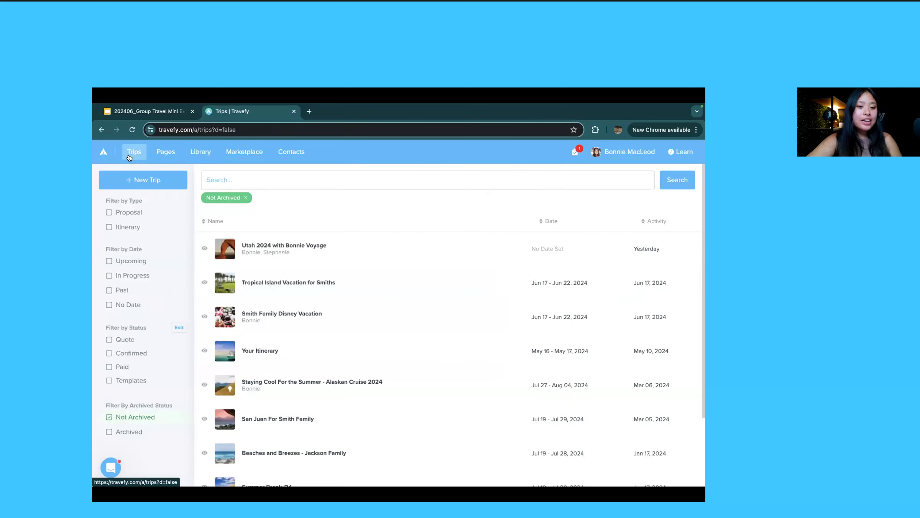
{"action": "left_click", "coordinate": [158, 179]}
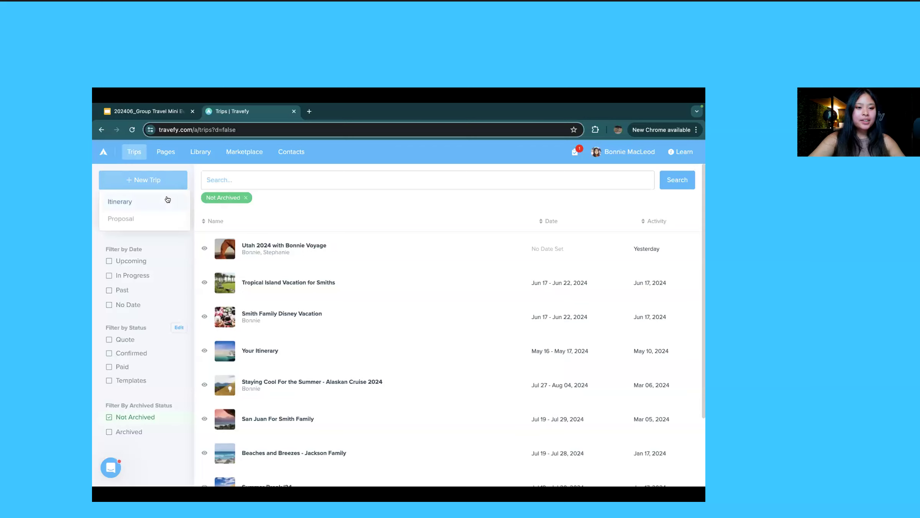
{"action": "left_click", "coordinate": [168, 200]}
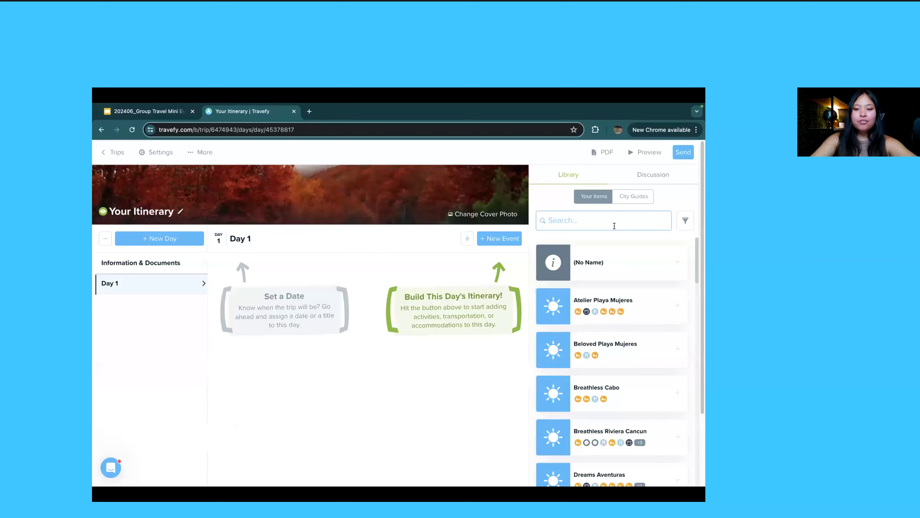
{"action": "left_click", "coordinate": [612, 224]}
{"action": "type", "text": "utah"}
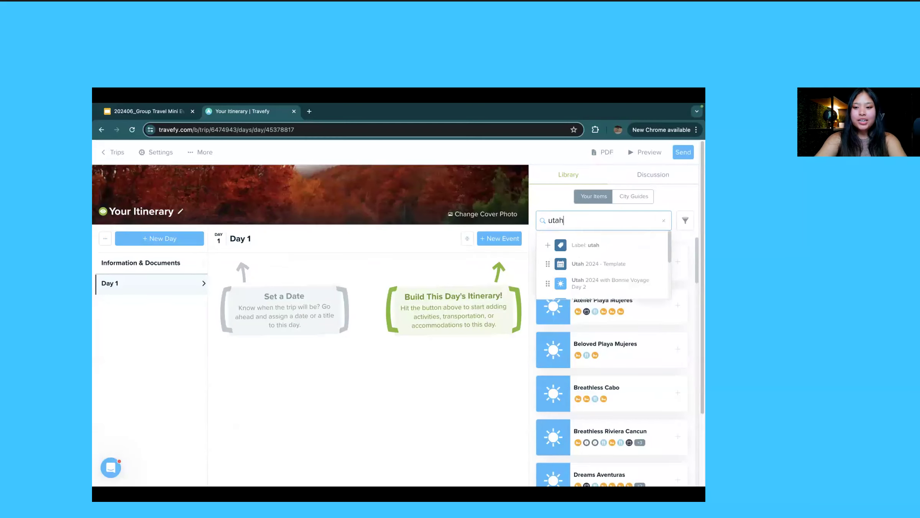
{"action": "left_click", "coordinate": [633, 266]}
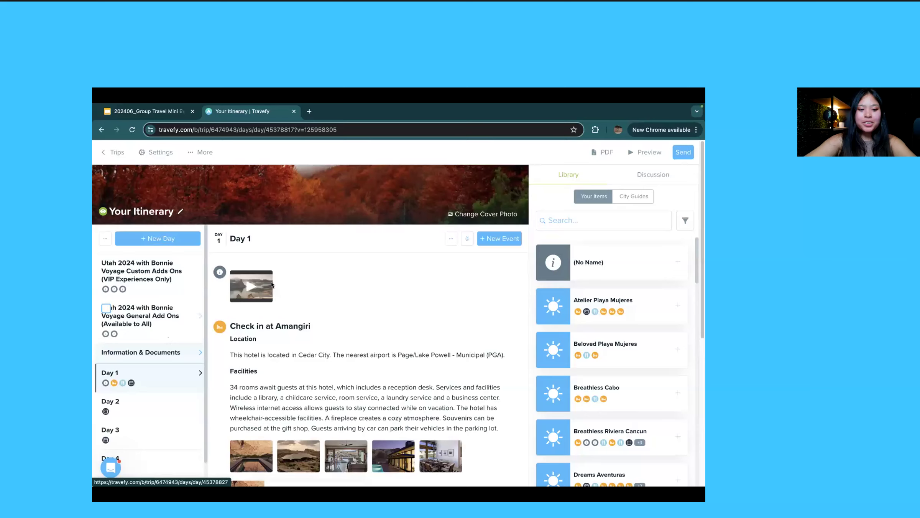
Step: Review Day 1, the custom and general add-on sections, and the section options in the new itinerary
{"action": "scroll", "coordinate": [275, 291], "scroll_direction": "down", "scroll_amount": 3}
{"action": "scroll", "coordinate": [275, 292], "scroll_direction": "down", "scroll_amount": 8}
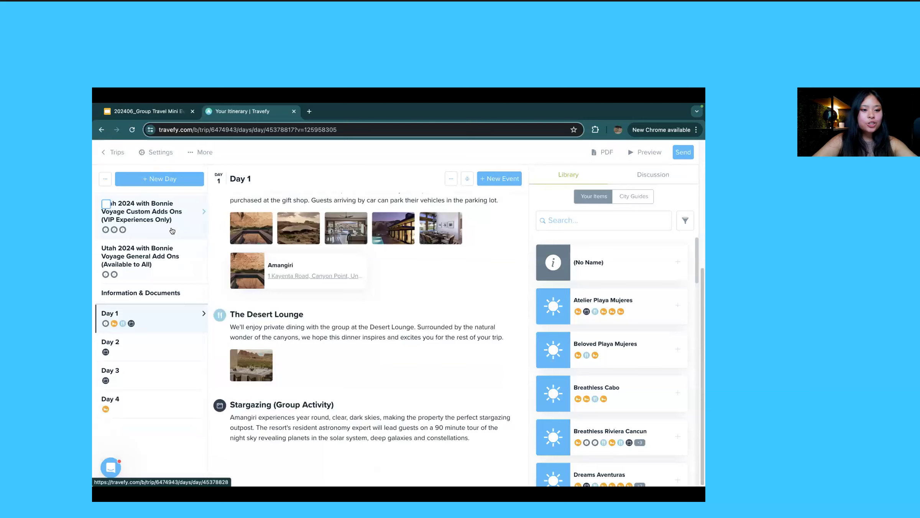
{"action": "left_click", "coordinate": [173, 230]}
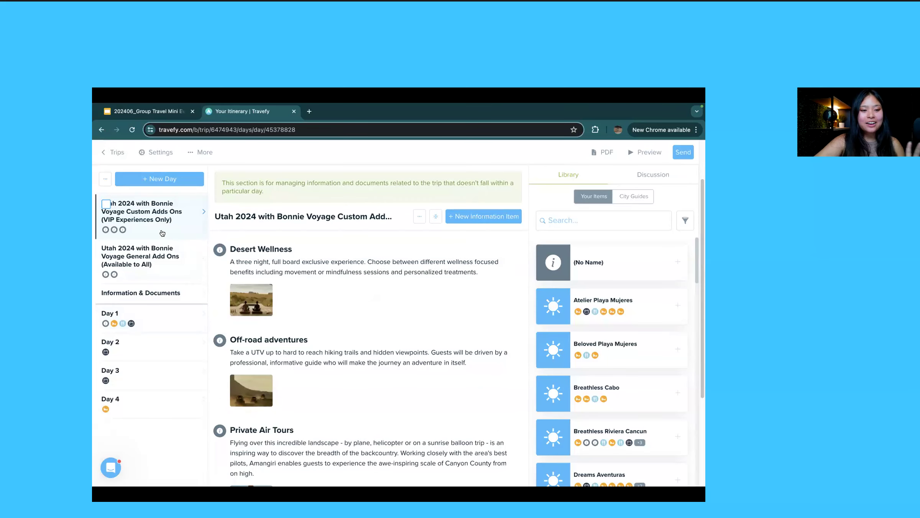
{"action": "left_click", "coordinate": [130, 257]}
{"action": "left_click", "coordinate": [418, 217]}
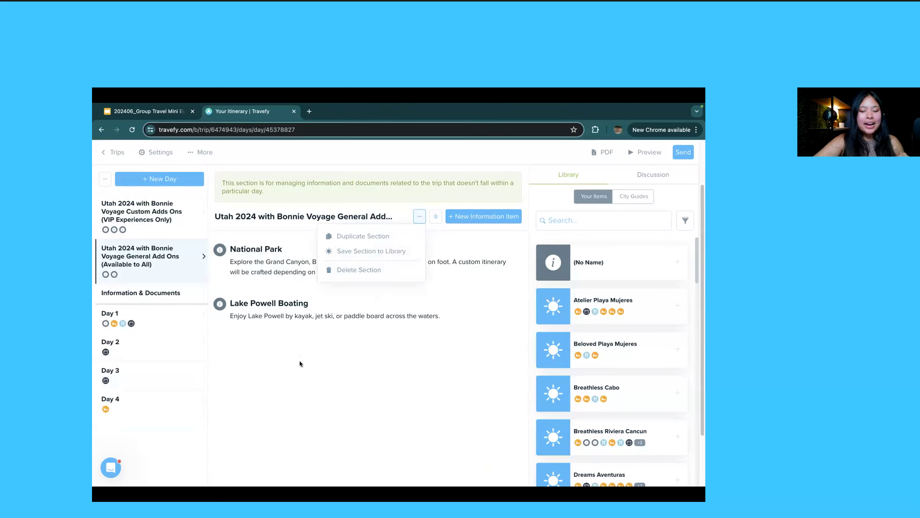
{"action": "left_click", "coordinate": [247, 370]}
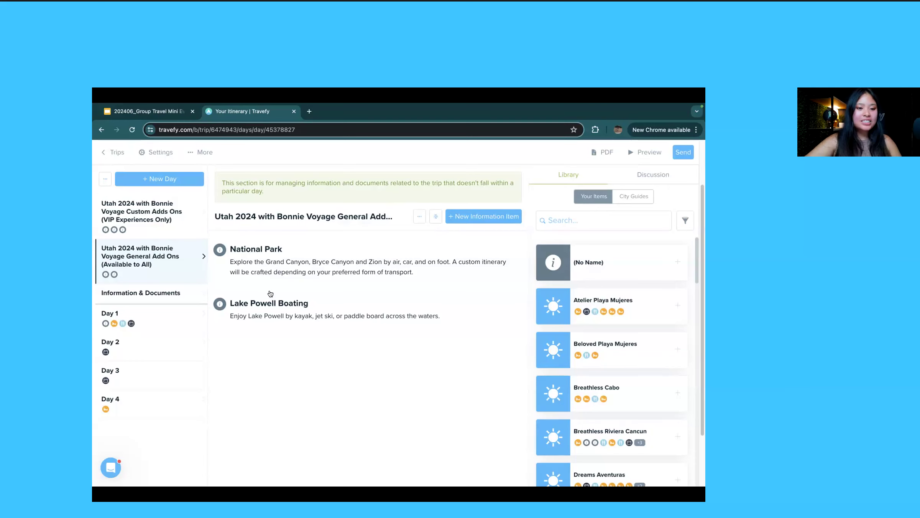
Step: Check the itinerary's options for adding an info section or saving to the library, and return to the trips list
{"action": "scroll", "coordinate": [107, 247], "scroll_direction": "up", "scroll_amount": 2}
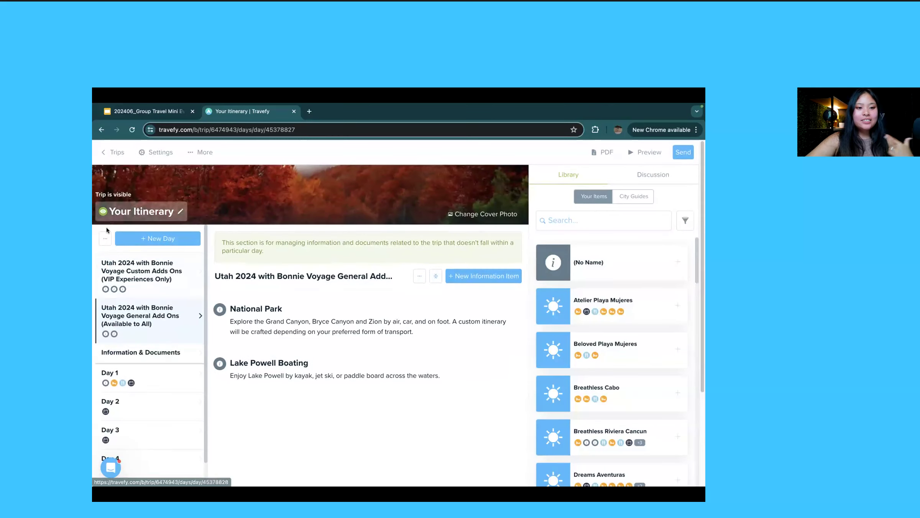
{"action": "left_click", "coordinate": [106, 239]}
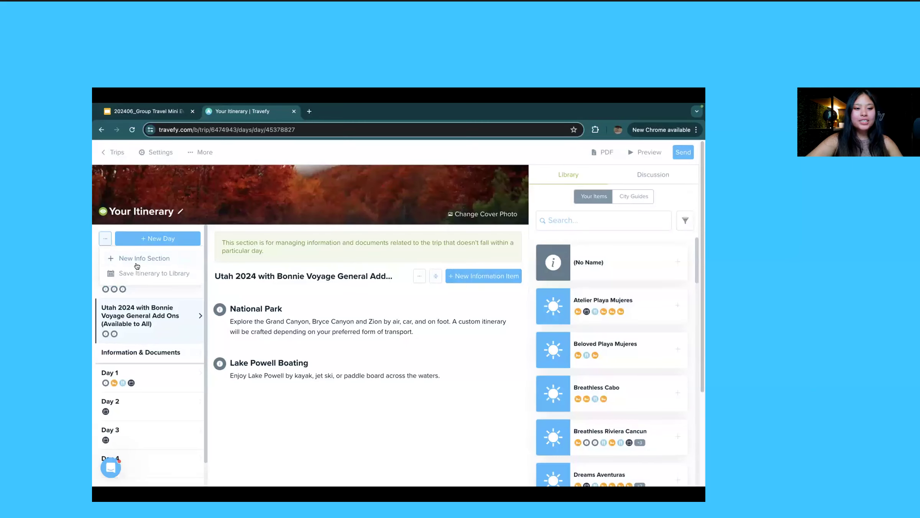
{"action": "left_click", "coordinate": [114, 153]}
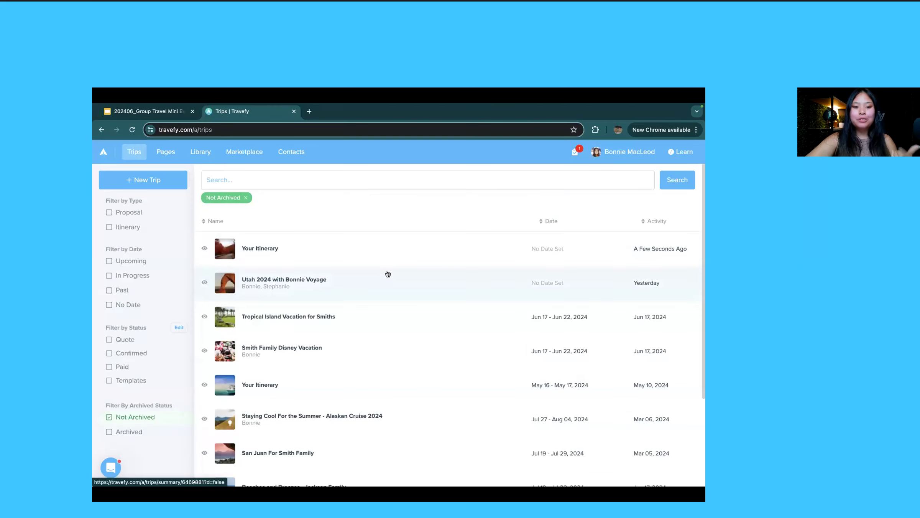
Step: Make a copy of the trip "Utah 2024 with Bonnie Voyage" and open the original trip for editing
{"action": "left_click", "coordinate": [386, 274]}
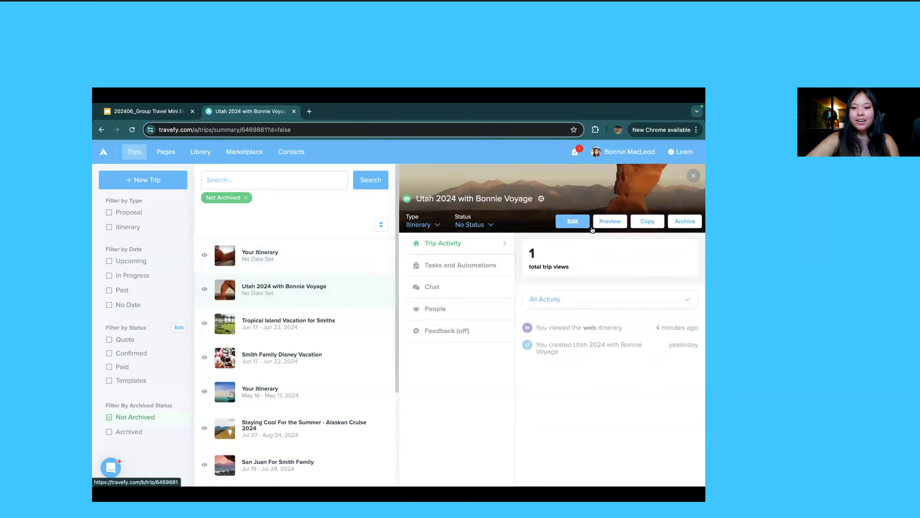
{"action": "left_click", "coordinate": [644, 221]}
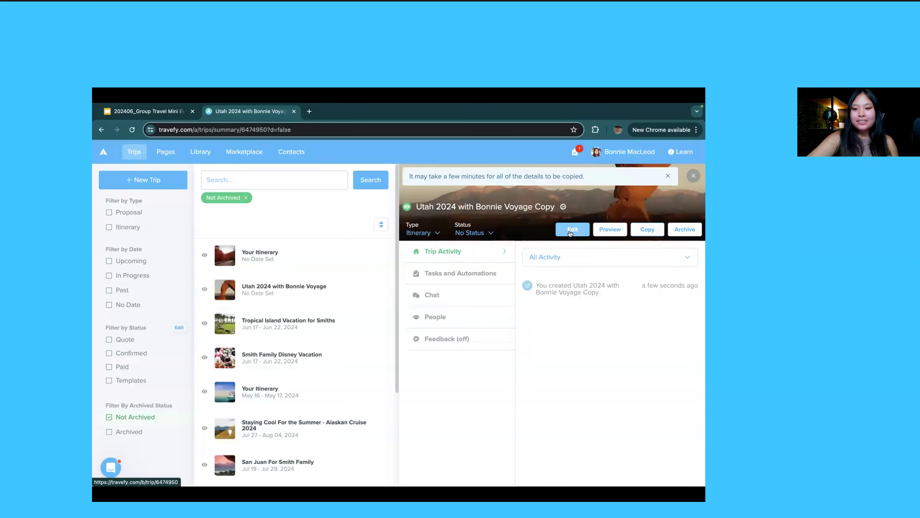
{"action": "left_click", "coordinate": [283, 296]}
{"action": "left_click", "coordinate": [572, 221]}
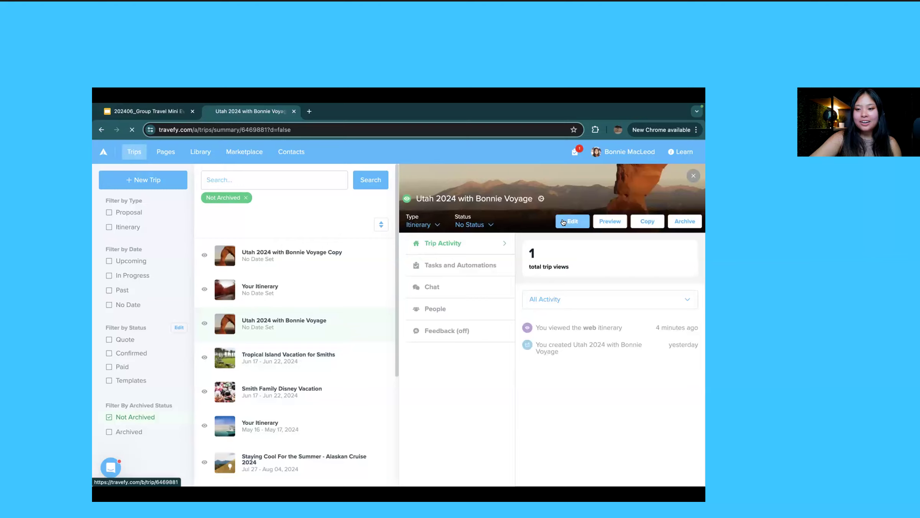
Step: Review the "Welcome to Canyon Point" day and collapse its events into a condensed list
{"action": "scroll", "coordinate": [410, 243], "scroll_direction": "down", "scroll_amount": 5}
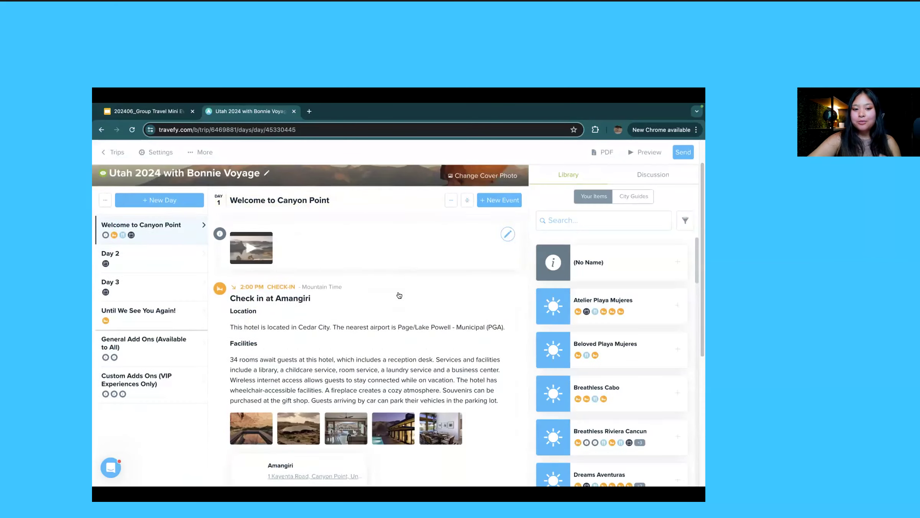
{"action": "scroll", "coordinate": [399, 294], "scroll_direction": "down", "scroll_amount": 2}
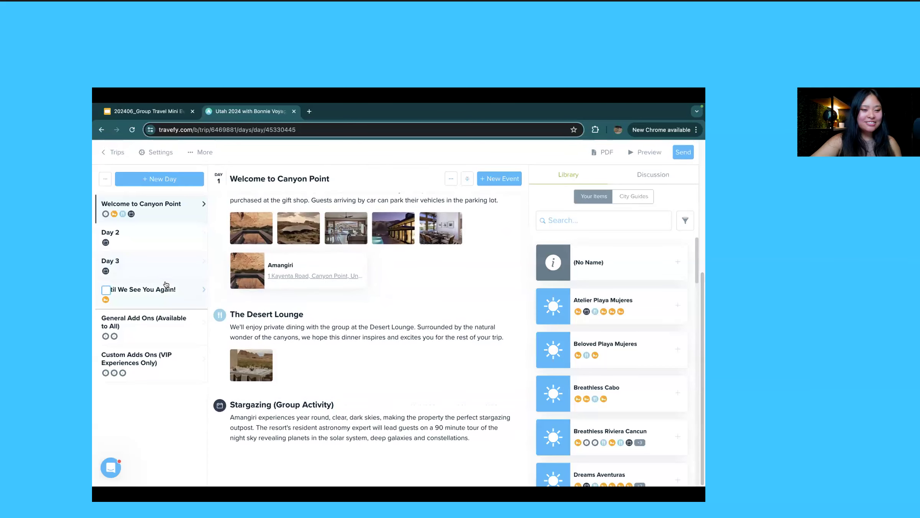
{"action": "scroll", "coordinate": [409, 275], "scroll_direction": "up", "scroll_amount": 5}
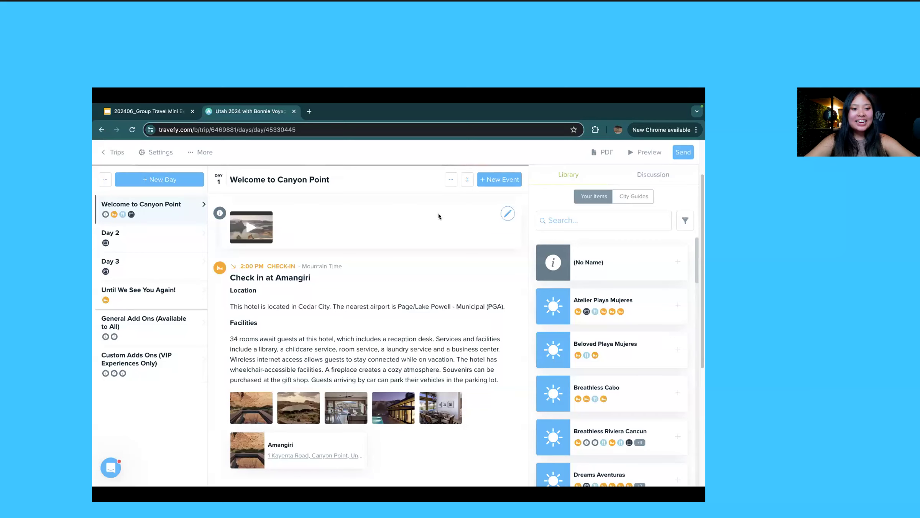
{"action": "scroll", "coordinate": [463, 191], "scroll_direction": "up", "scroll_amount": 2}
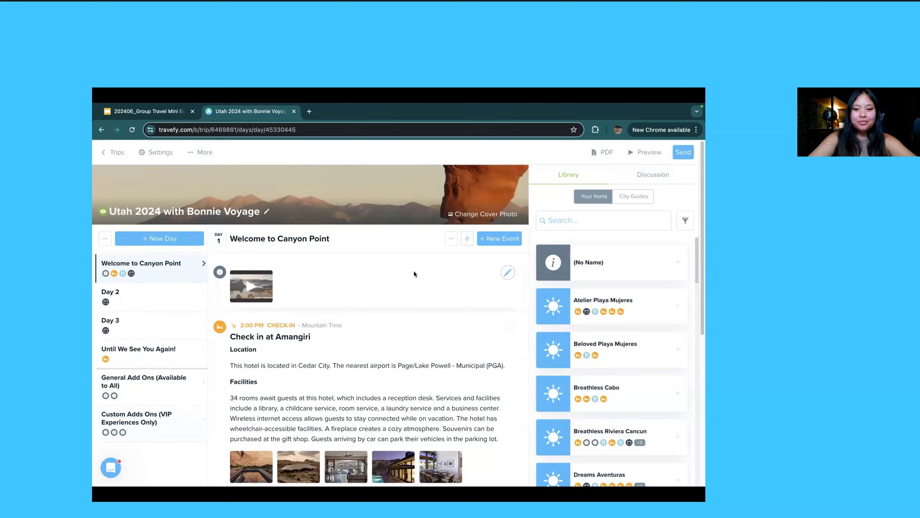
{"action": "left_click", "coordinate": [467, 236]}
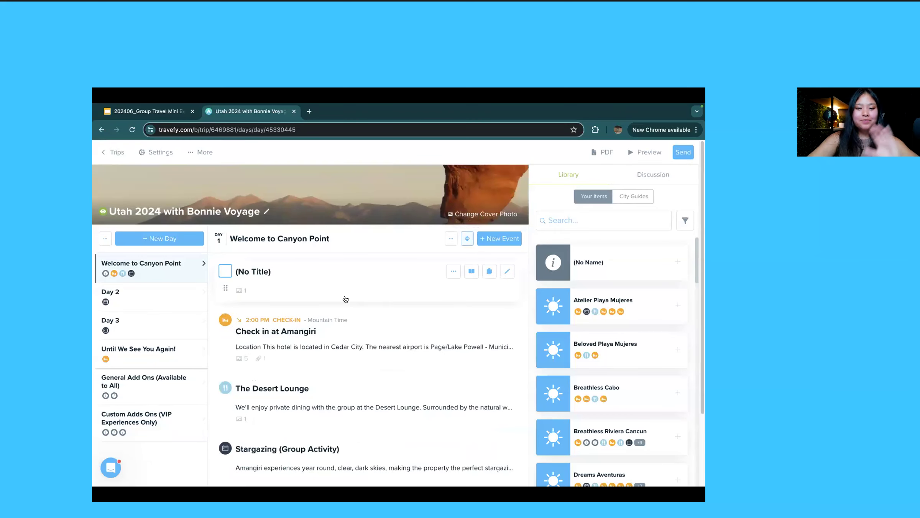
Step: Tag a specific traveler on Check in at Amangiri, The Desert Lounge and Stargazing (Group Activity) together, and expand the day's events to full detail
{"action": "scroll", "coordinate": [345, 298], "scroll_direction": "down", "scroll_amount": 2}
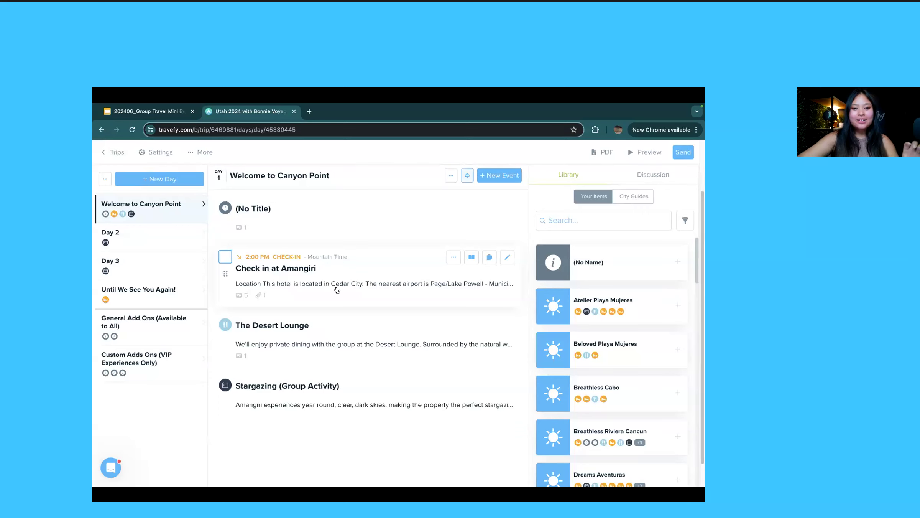
{"action": "left_click", "coordinate": [226, 256]}
{"action": "left_click", "coordinate": [230, 322]}
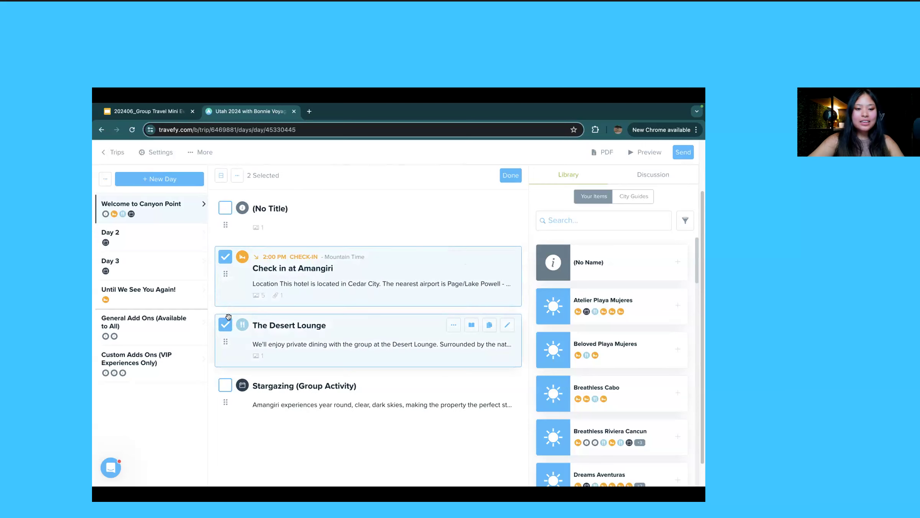
{"action": "left_click", "coordinate": [225, 386]}
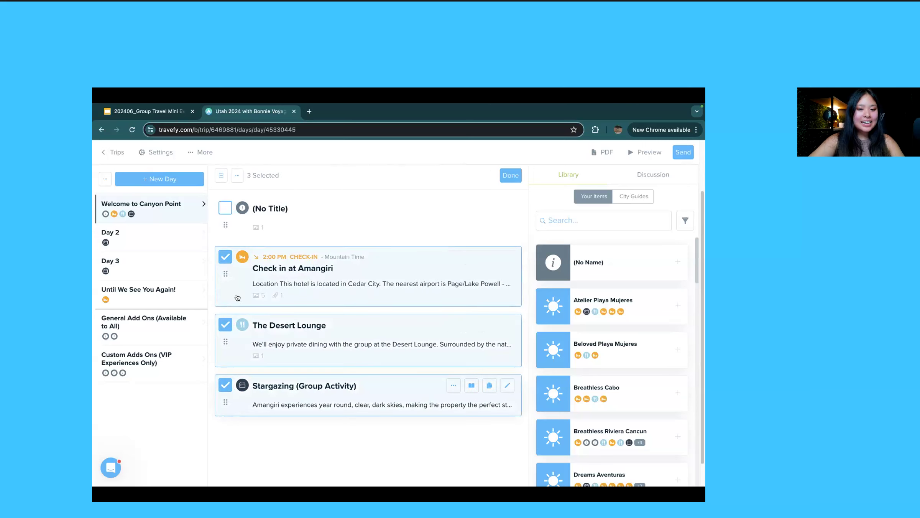
{"action": "left_click", "coordinate": [238, 176]}
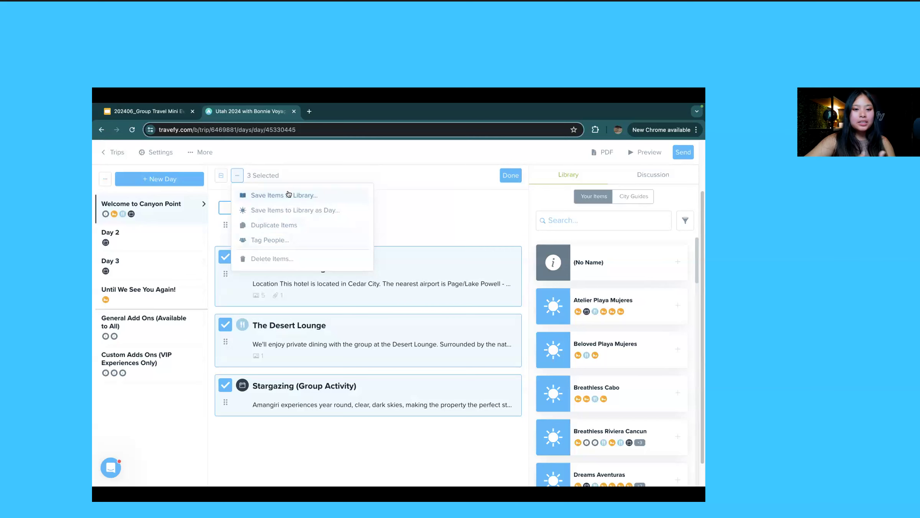
{"action": "left_click", "coordinate": [299, 239]}
{"action": "left_click", "coordinate": [292, 232]}
{"action": "type", "text": "stephanie"}
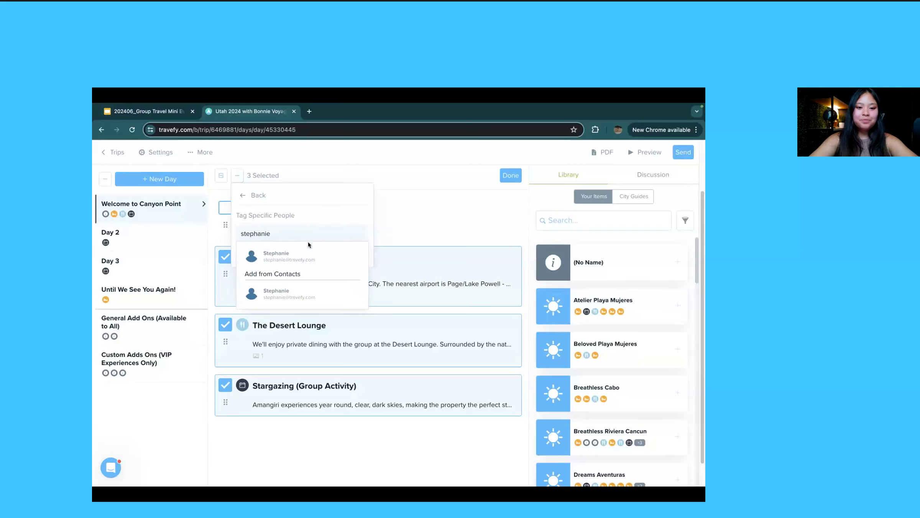
{"action": "left_click", "coordinate": [307, 249]}
{"action": "left_click", "coordinate": [349, 254]}
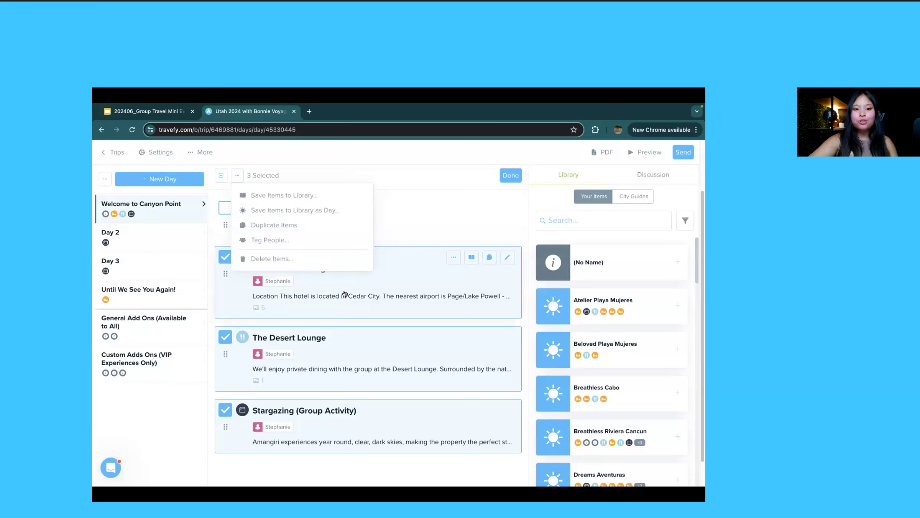
{"action": "left_click", "coordinate": [499, 177]}
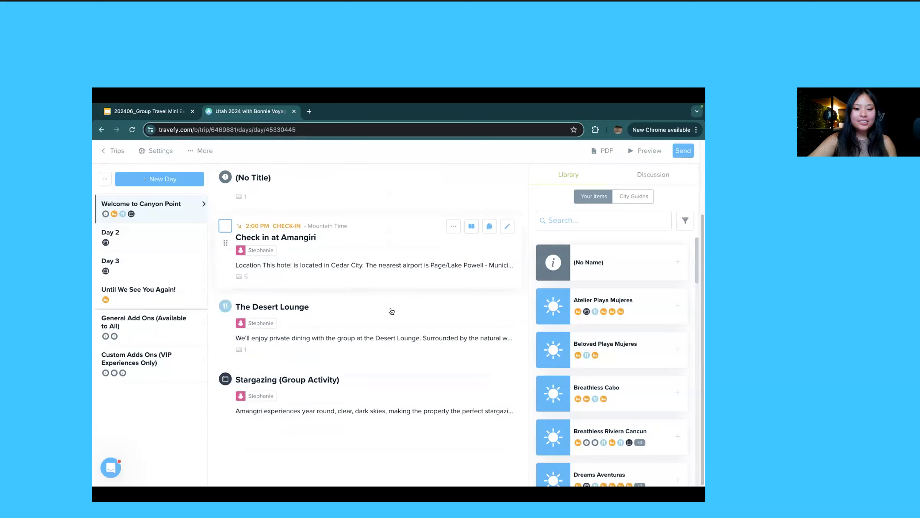
{"action": "scroll", "coordinate": [455, 216], "scroll_direction": "up", "scroll_amount": 1}
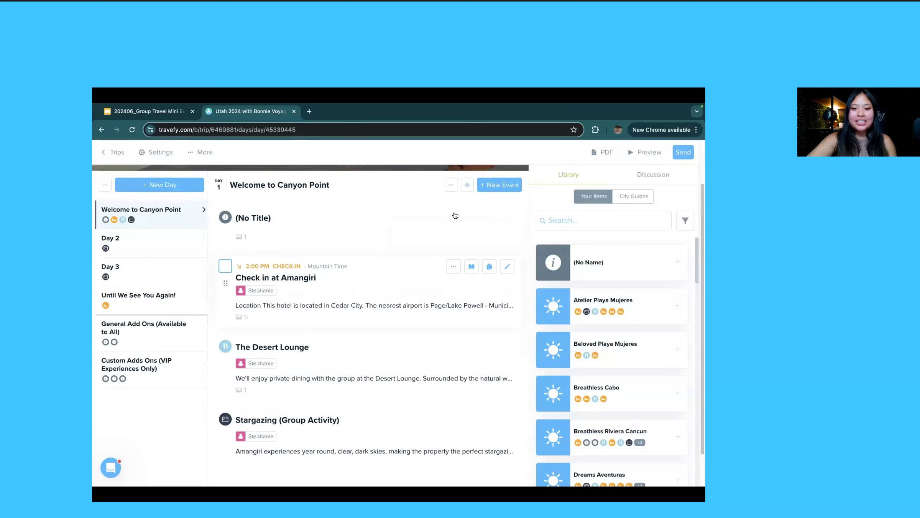
{"action": "left_click", "coordinate": [468, 185]}
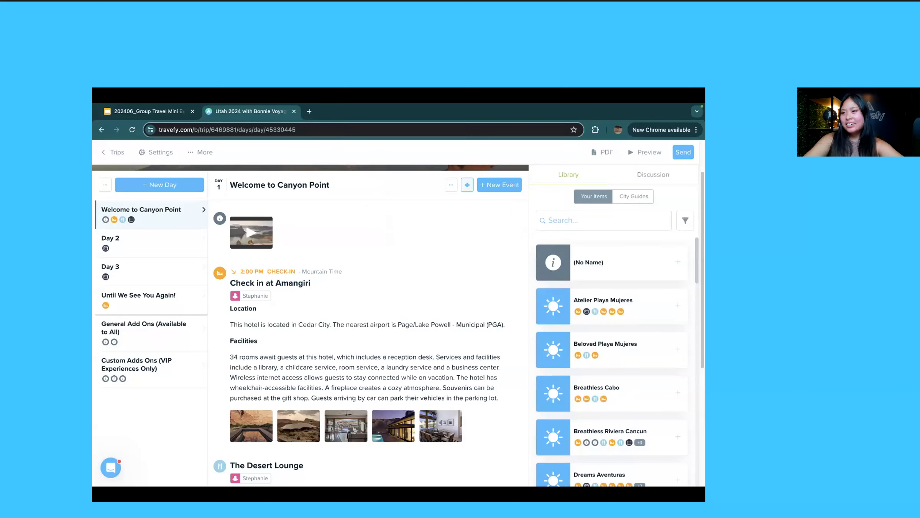
Step: Return to the trips list and view the tasks and automations of "Utah 2024 with Bonnie Voyage"
{"action": "left_click", "coordinate": [101, 156]}
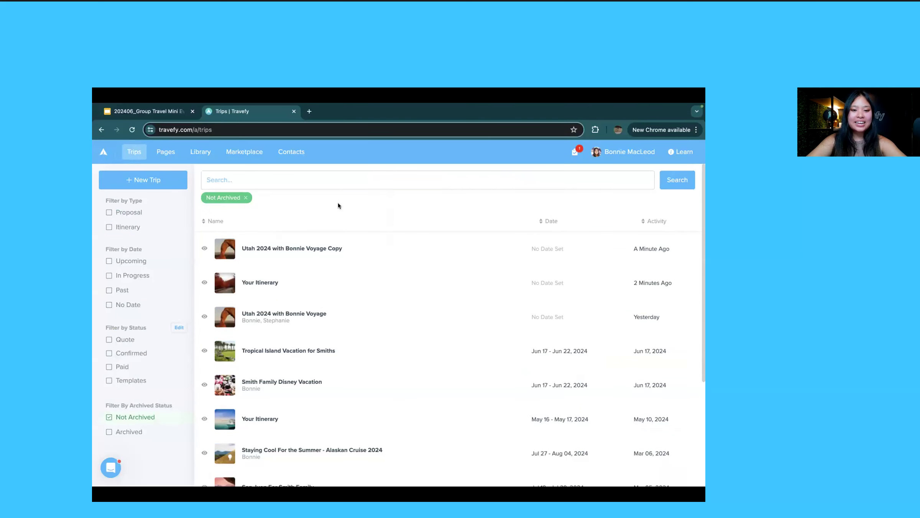
{"action": "left_click", "coordinate": [319, 308]}
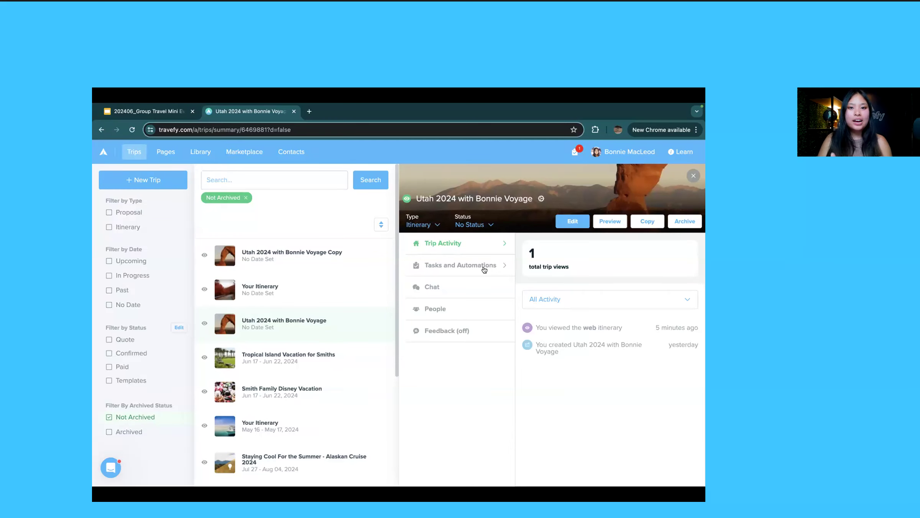
{"action": "left_click", "coordinate": [484, 270]}
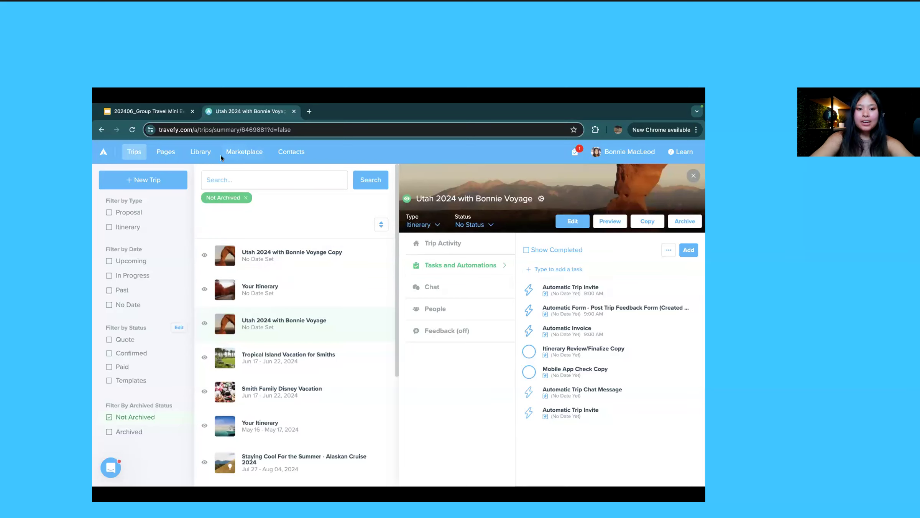
Step: Open "Group Task List" in the library and review its tasks and automations with their scheduled timing
{"action": "left_click", "coordinate": [201, 152]}
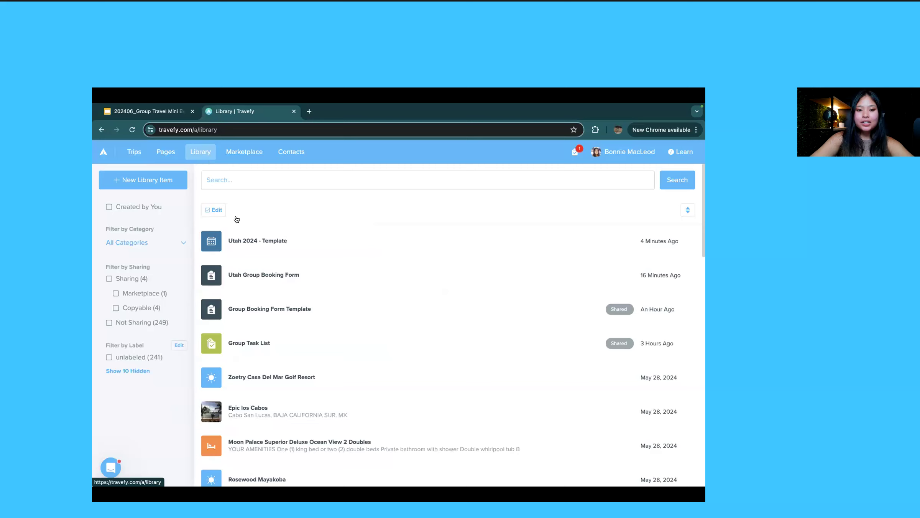
{"action": "left_click", "coordinate": [303, 346]}
{"action": "scroll", "coordinate": [601, 311], "scroll_direction": "down", "scroll_amount": 3}
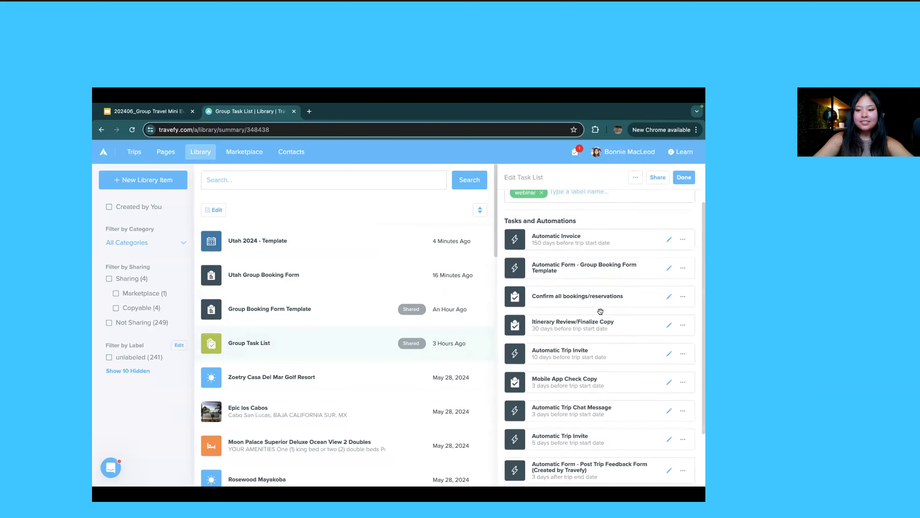
{"action": "scroll", "coordinate": [601, 311], "scroll_direction": "down", "scroll_amount": 1}
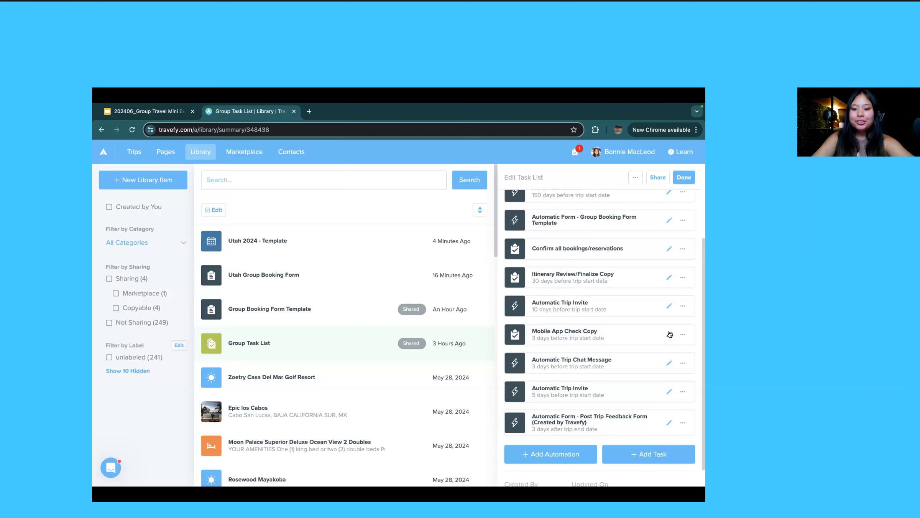
{"action": "scroll", "coordinate": [679, 333], "scroll_direction": "down", "scroll_amount": 1}
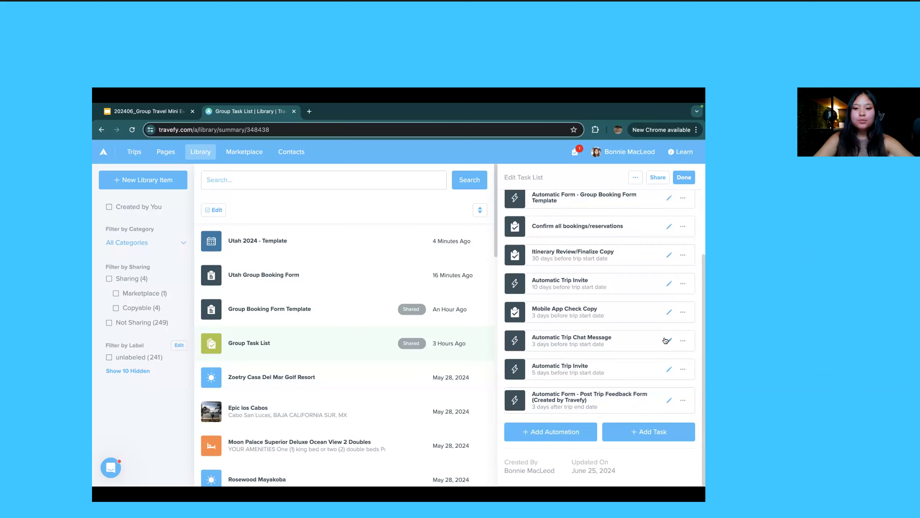
{"action": "scroll", "coordinate": [665, 341], "scroll_direction": "up", "scroll_amount": 4}
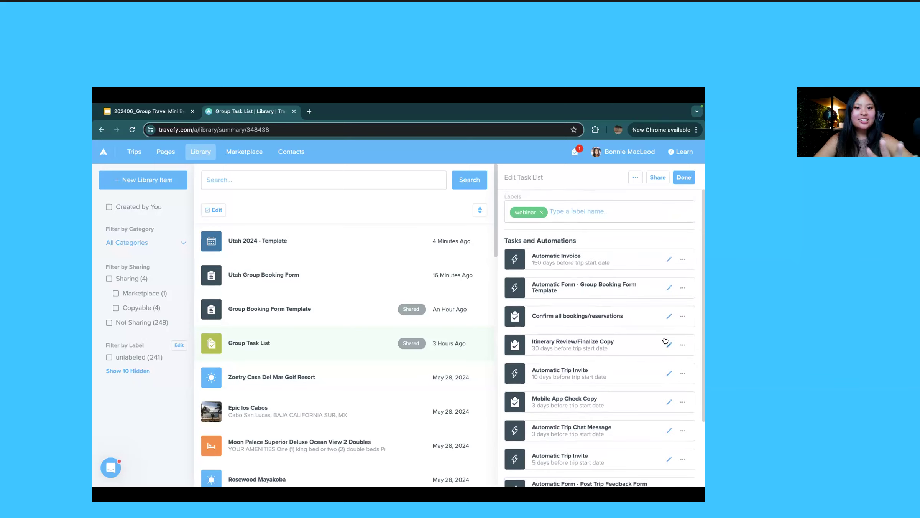
{"action": "scroll", "coordinate": [665, 341], "scroll_direction": "up", "scroll_amount": 2}
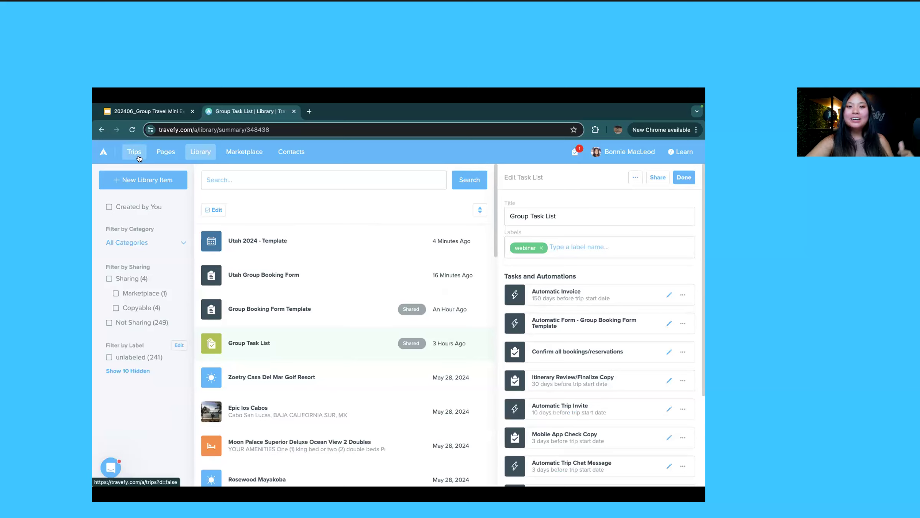
Step: Create a new task list in the library and add an Email Trip Invite automation to it
{"action": "left_click", "coordinate": [158, 187]}
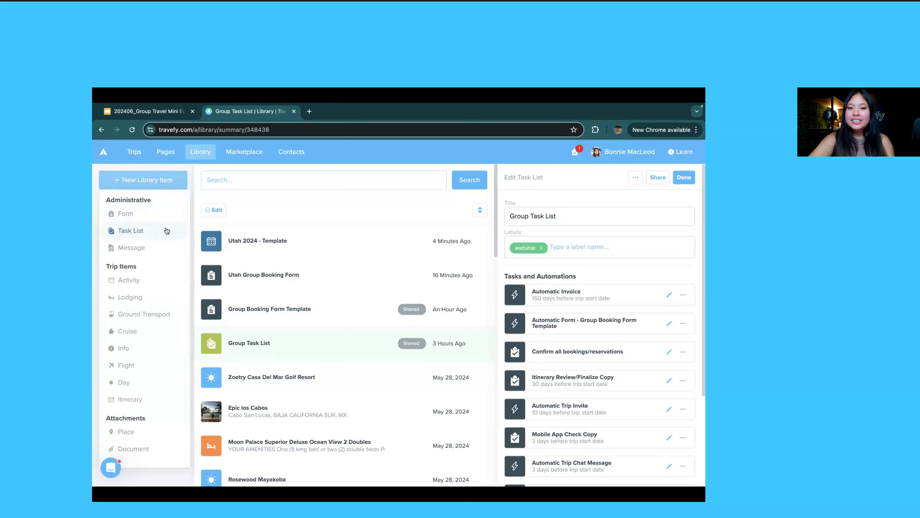
{"action": "left_click", "coordinate": [149, 233]}
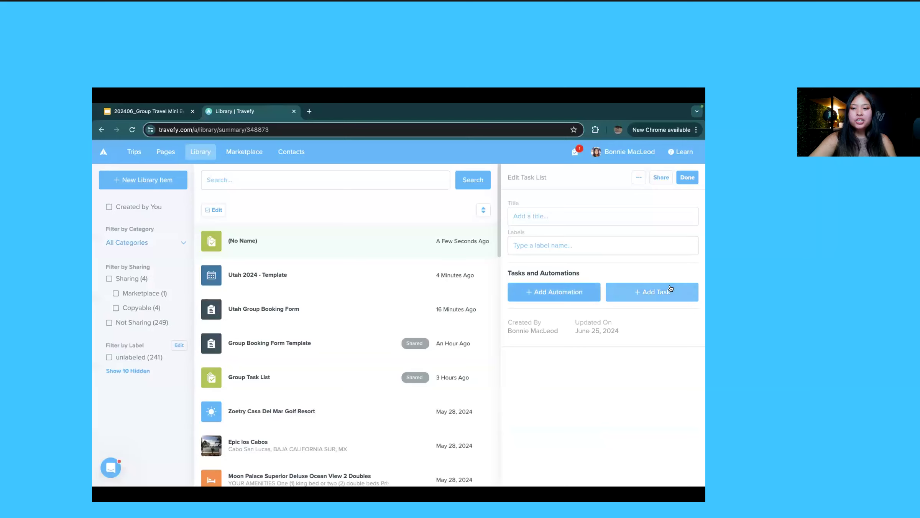
{"action": "left_click", "coordinate": [579, 291]}
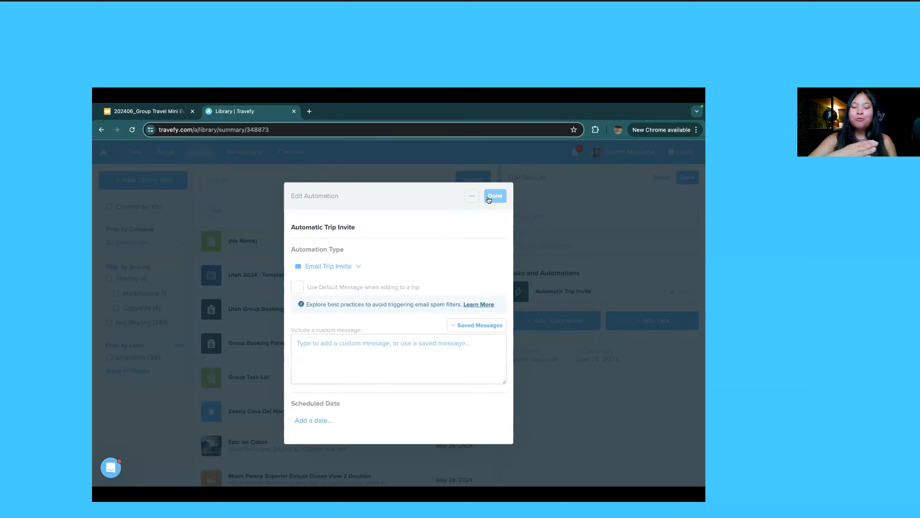
{"action": "left_click", "coordinate": [308, 266]}
{"action": "left_click", "coordinate": [330, 368]}
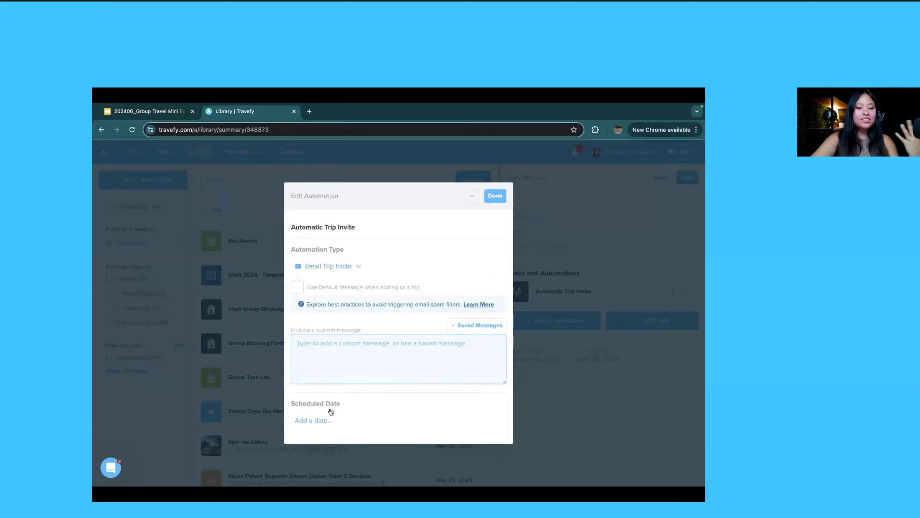
{"action": "left_click", "coordinate": [489, 193]}
Step: Check the options for adding tasks and automations in the trip "Utah 2024 with Bonnie Voyage Copy", and return to the trips list
{"action": "left_click", "coordinate": [134, 151]}
{"action": "left_click", "coordinate": [289, 248]}
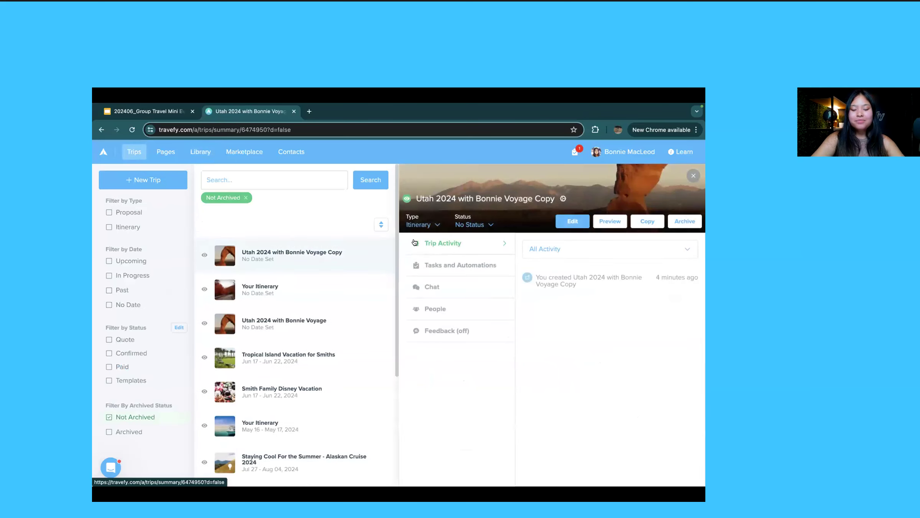
{"action": "left_click", "coordinate": [479, 273]}
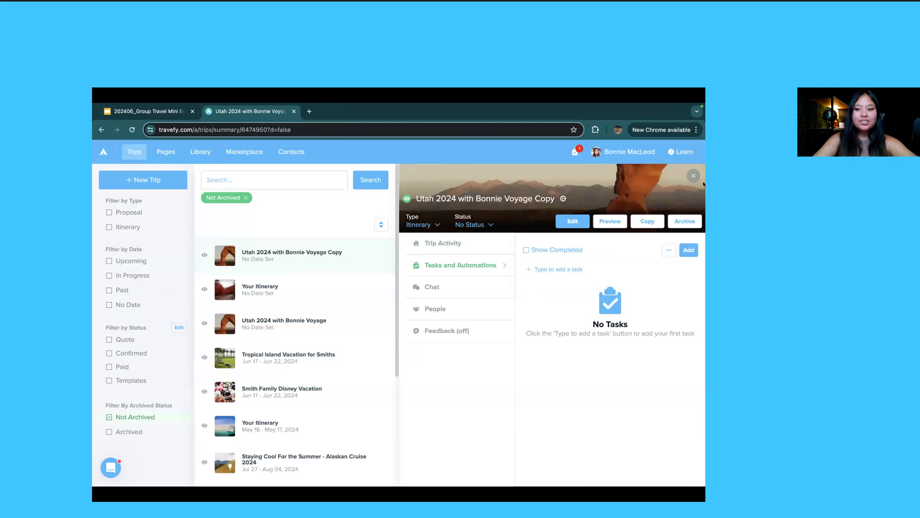
{"action": "left_click", "coordinate": [690, 250]}
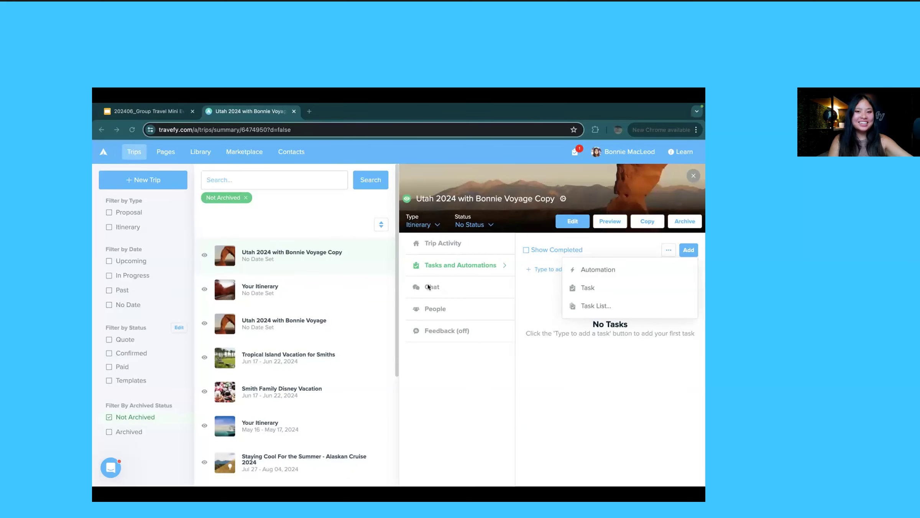
{"action": "left_click", "coordinate": [693, 176]}
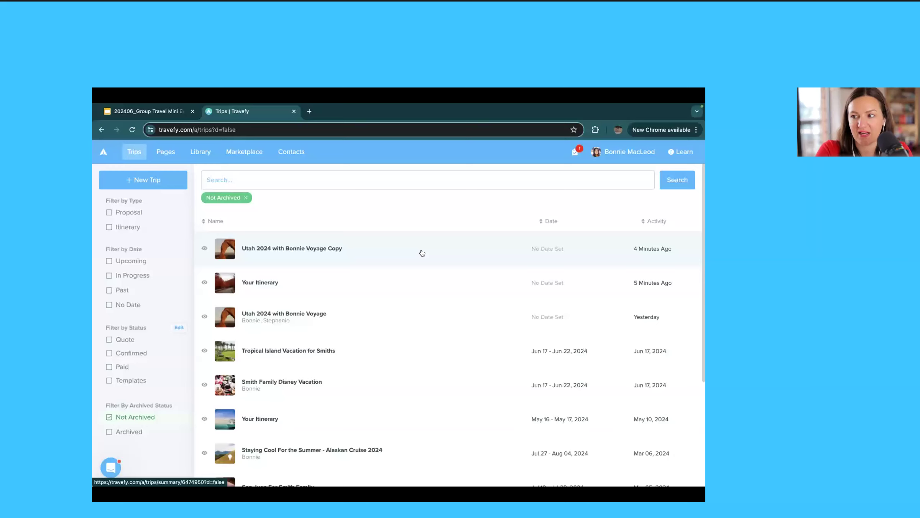
{"action": "key", "text": "XF86AudioLowerVolume"}
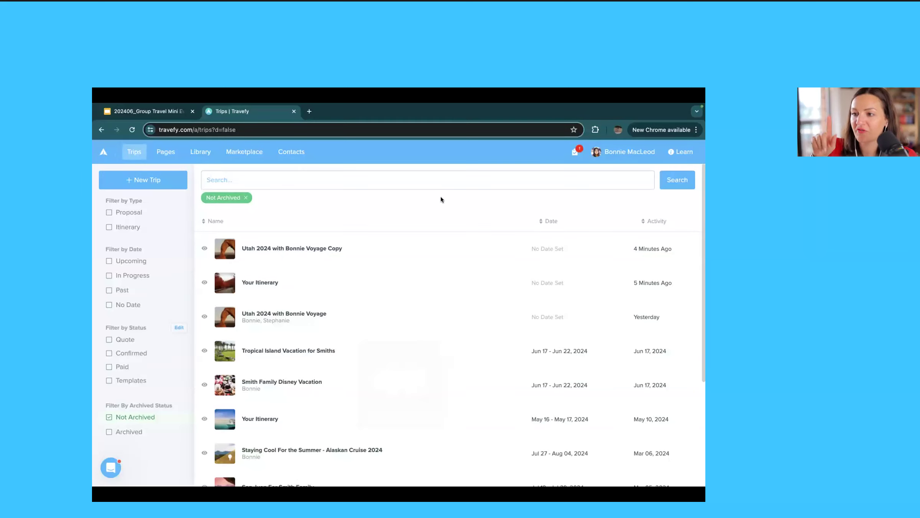
Step: Open "Utah Group Booking Form" from the library and open the image settings of its introductory text question
{"action": "left_click", "coordinate": [192, 153]}
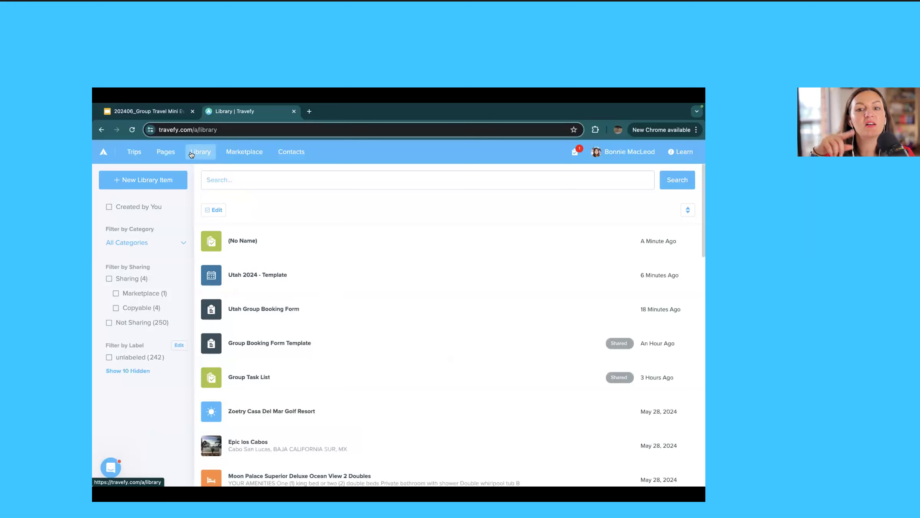
{"action": "left_click", "coordinate": [268, 312]}
{"action": "left_click", "coordinate": [578, 331]}
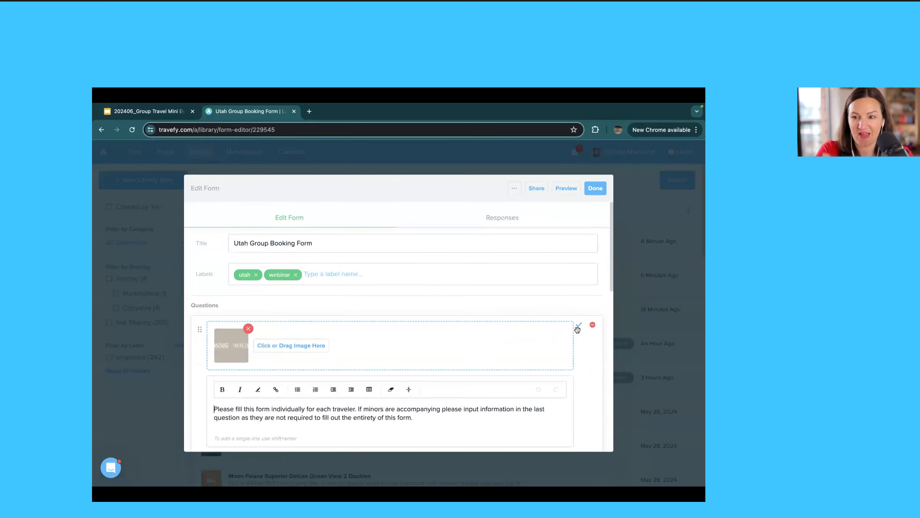
{"action": "left_click", "coordinate": [277, 350]}
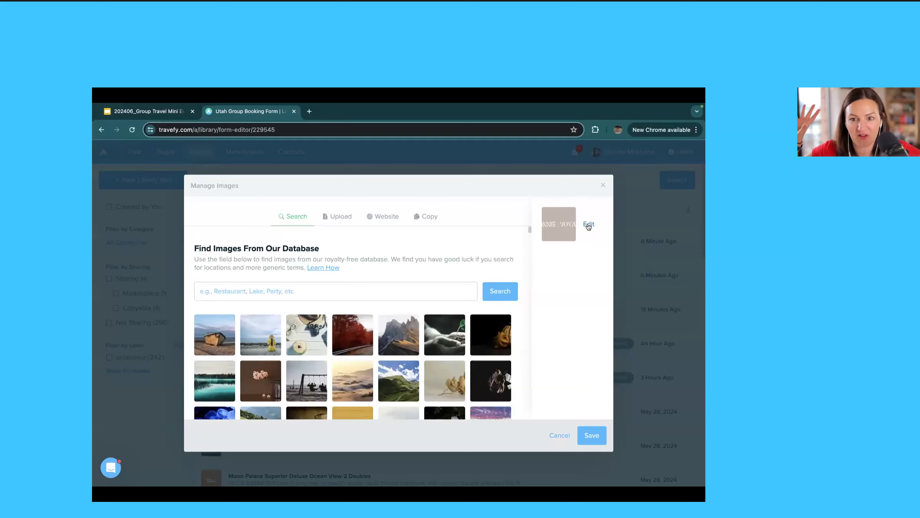
Step: Try to crop the booking form's "Bonnie Voyage" header image closer around its lettering, and close the form
{"action": "left_click", "coordinate": [588, 224]}
{"action": "left_click_drag", "start_coordinate": [465, 283], "coordinate": [427, 273]}
{"action": "left_click_drag", "start_coordinate": [460, 344], "coordinate": [486, 348]}
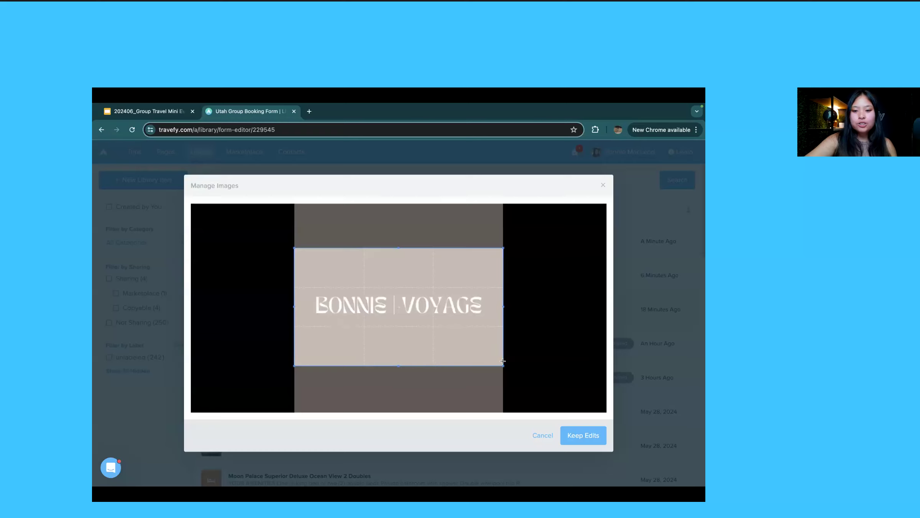
{"action": "left_click_drag", "start_coordinate": [503, 364], "coordinate": [476, 343]}
{"action": "left_click_drag", "start_coordinate": [412, 332], "coordinate": [426, 335]}
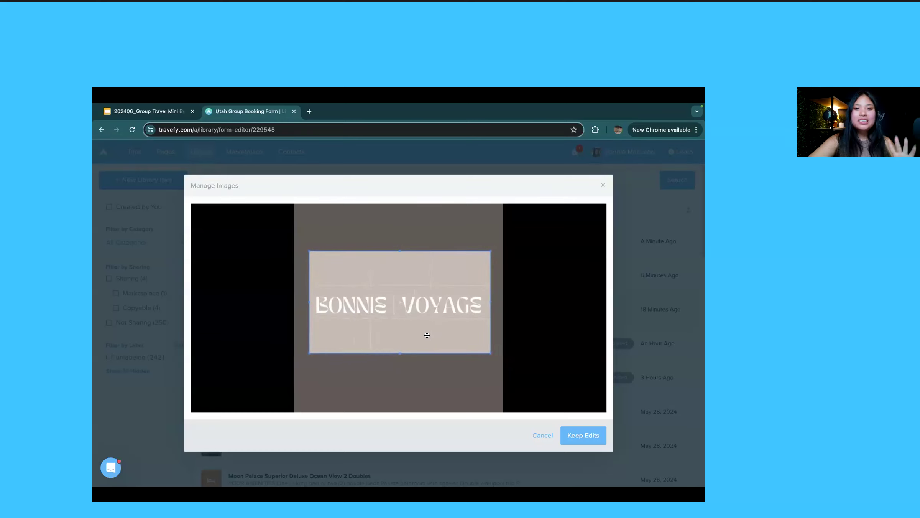
{"action": "left_click", "coordinate": [544, 436]}
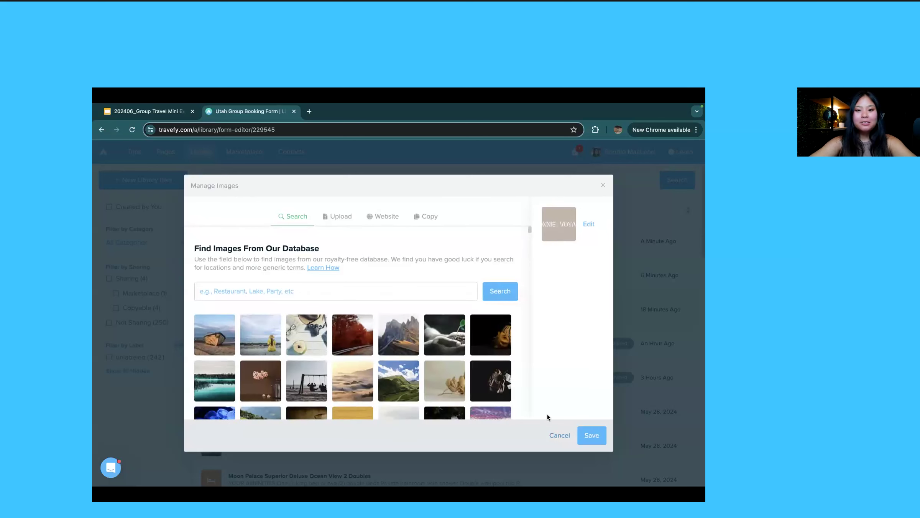
{"action": "left_click", "coordinate": [586, 433]}
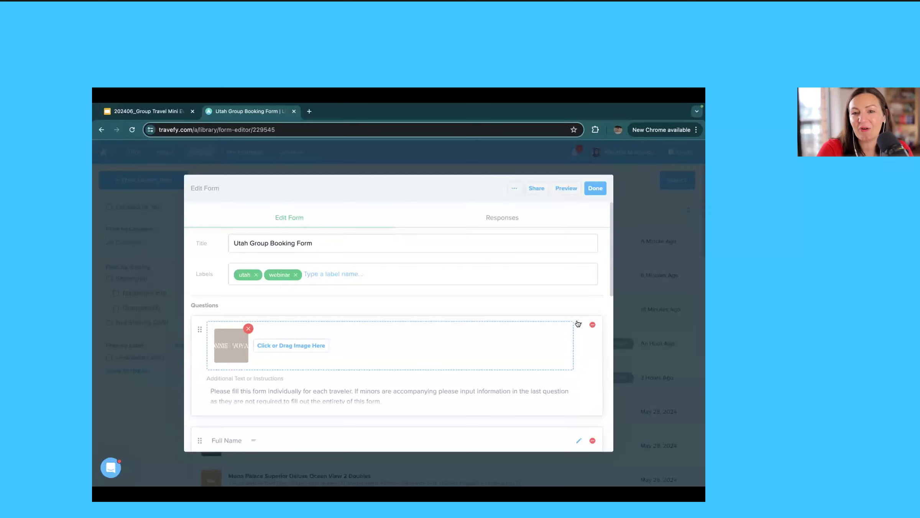
{"action": "left_click", "coordinate": [579, 324]}
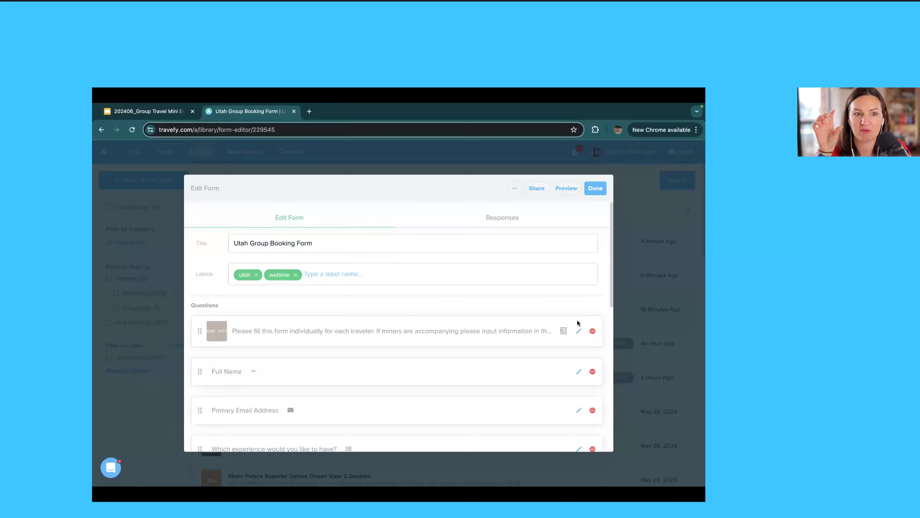
{"action": "left_click", "coordinate": [596, 188]}
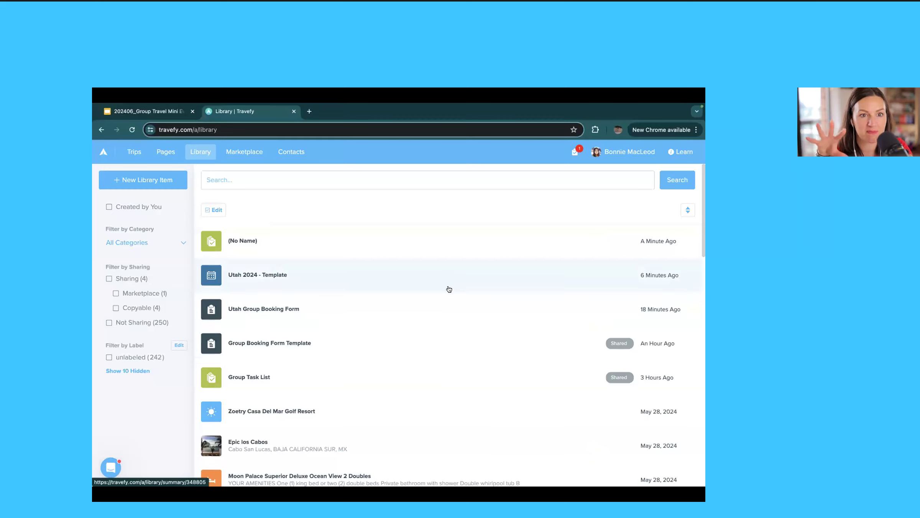
Step: Review the tasks and automations in the library item "Group Task List" and close it
{"action": "left_click", "coordinate": [446, 392]}
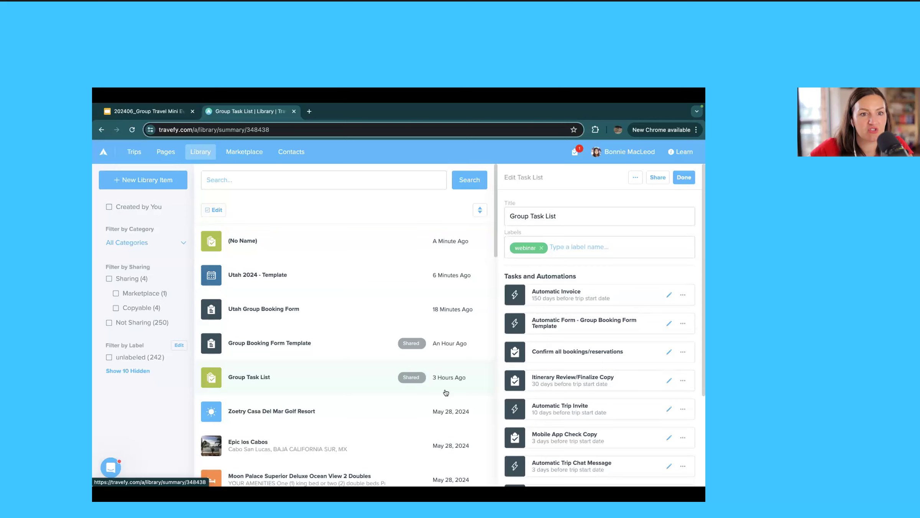
{"action": "scroll", "coordinate": [583, 324], "scroll_direction": "down", "scroll_amount": 2}
{"action": "left_click", "coordinate": [605, 217]}
{"action": "scroll", "coordinate": [605, 217], "scroll_direction": "up", "scroll_amount": 2}
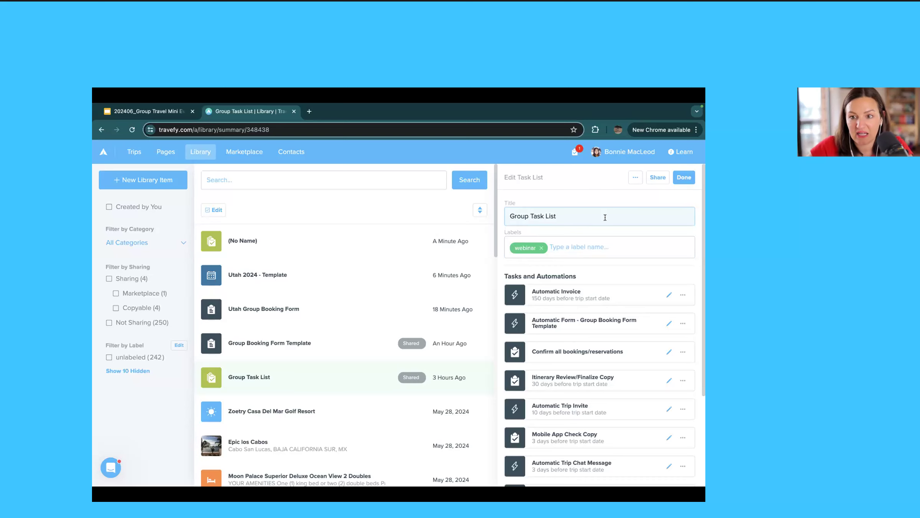
{"action": "left_click", "coordinate": [675, 180]}
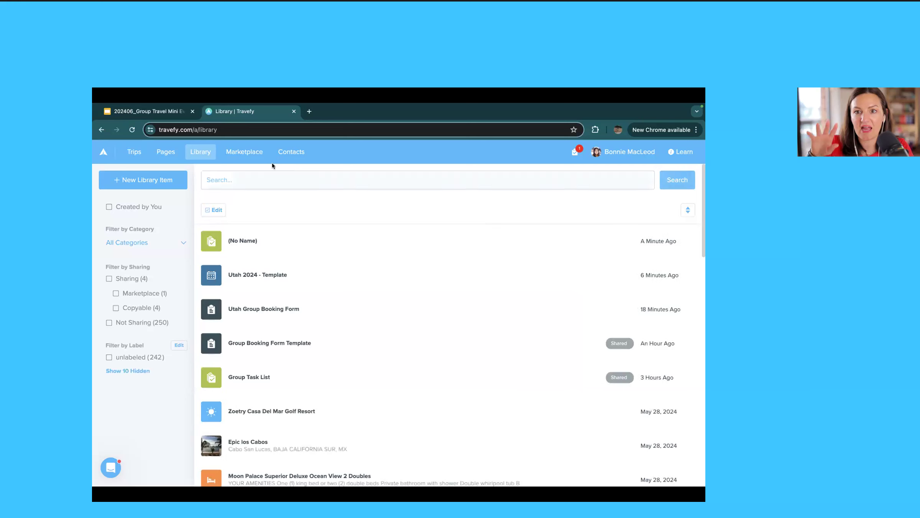
Step: Go back to the trips list and display the tasks and automations of "Utah 2024 with Bonnie Voyage"
{"action": "left_click", "coordinate": [143, 152]}
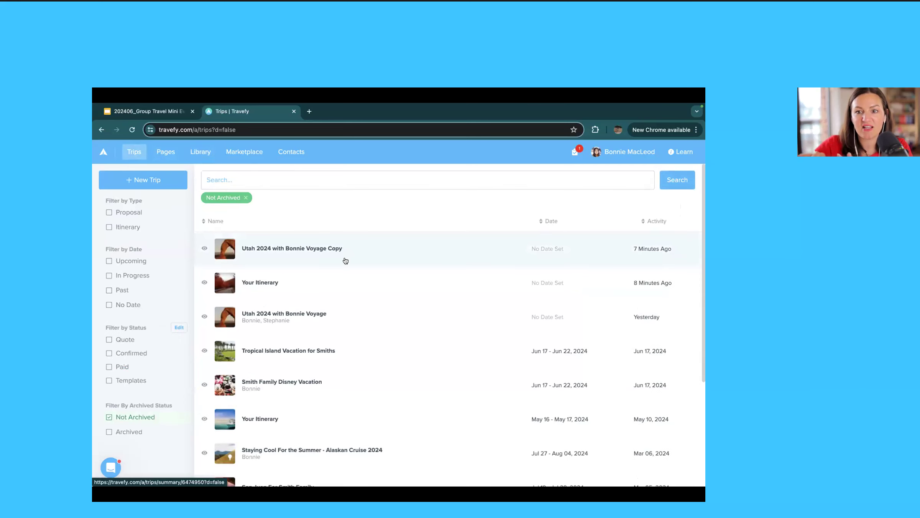
{"action": "left_click", "coordinate": [334, 308]}
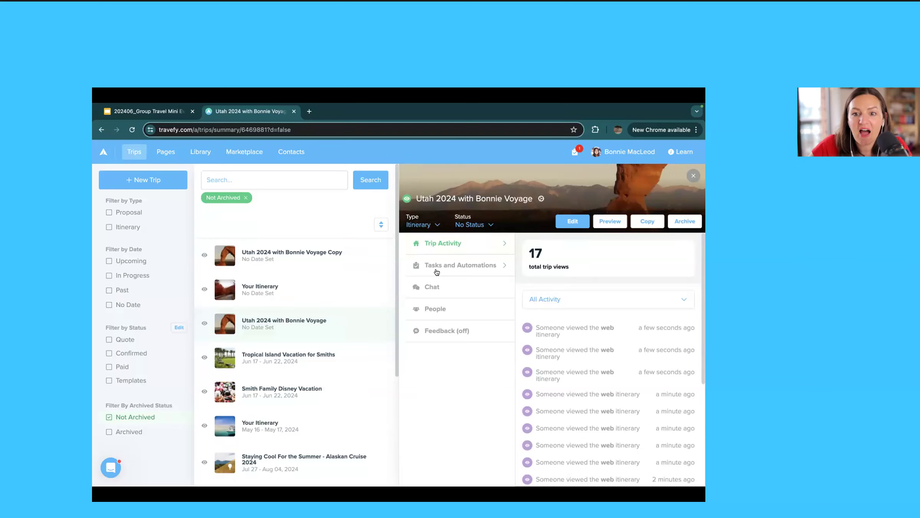
{"action": "left_click", "coordinate": [436, 272]}
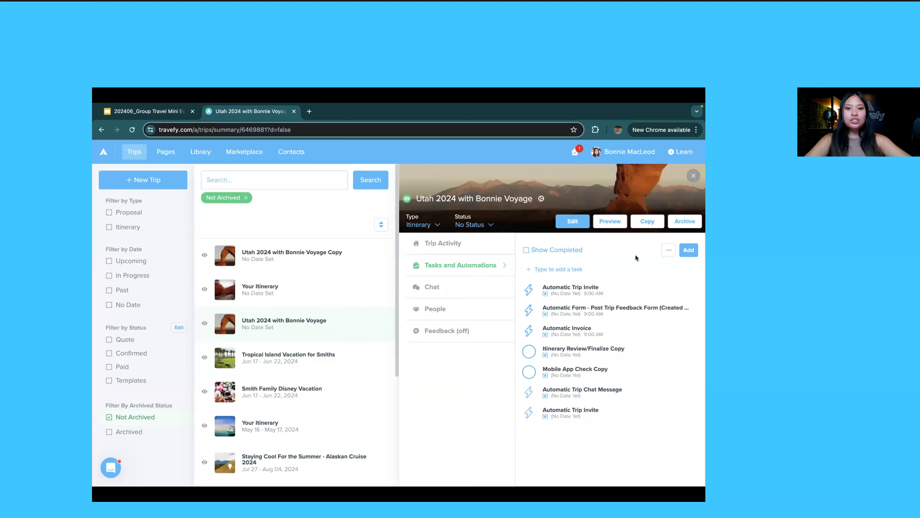
Step: Add an Email Trip Invite automation to the trip and check the available automation types
{"action": "left_click", "coordinate": [683, 250]}
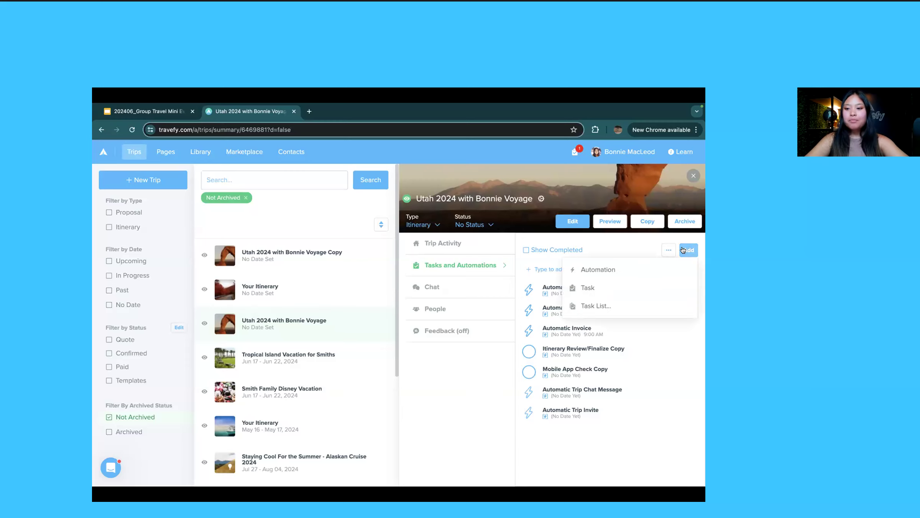
{"action": "left_click", "coordinate": [653, 268]}
{"action": "scroll", "coordinate": [354, 325], "scroll_direction": "down", "scroll_amount": 2}
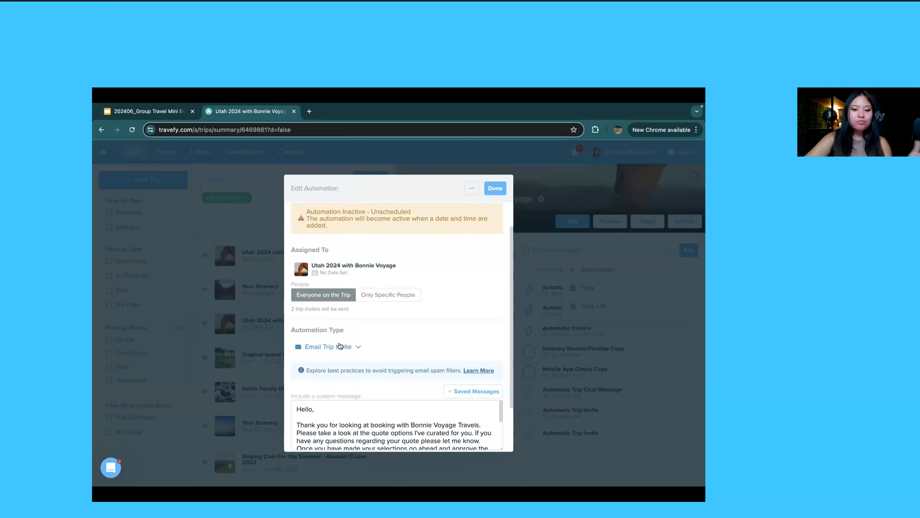
{"action": "left_click", "coordinate": [358, 345]}
{"action": "left_click", "coordinate": [360, 340]}
{"action": "scroll", "coordinate": [352, 314], "scroll_direction": "down", "scroll_amount": 2}
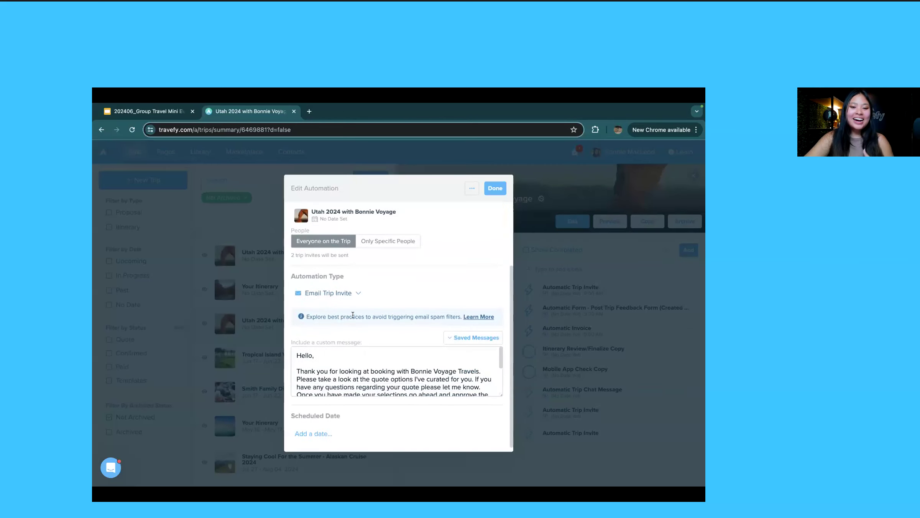
Step: Limit the trip invite automation to only specific people and schedule it for Jun 26, 2024
{"action": "left_click", "coordinate": [375, 245]}
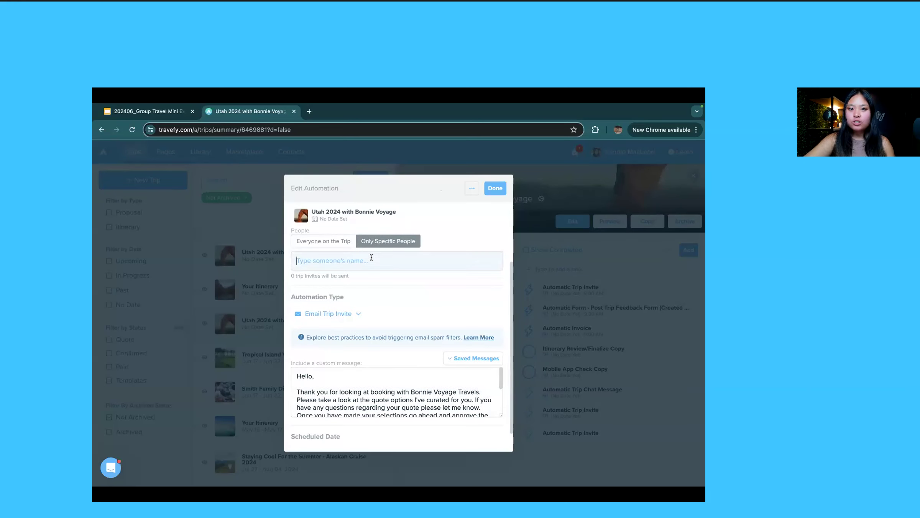
{"action": "left_click", "coordinate": [372, 257]}
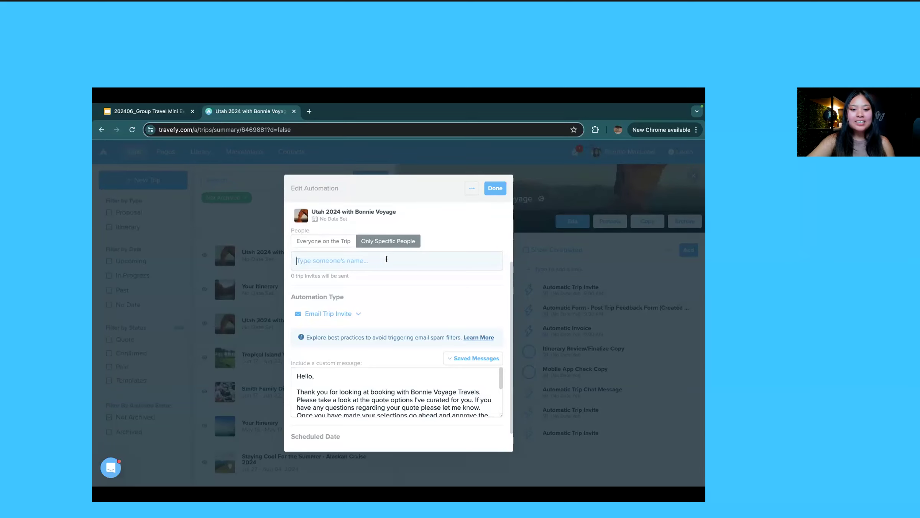
{"action": "scroll", "coordinate": [387, 259], "scroll_direction": "down", "scroll_amount": 1}
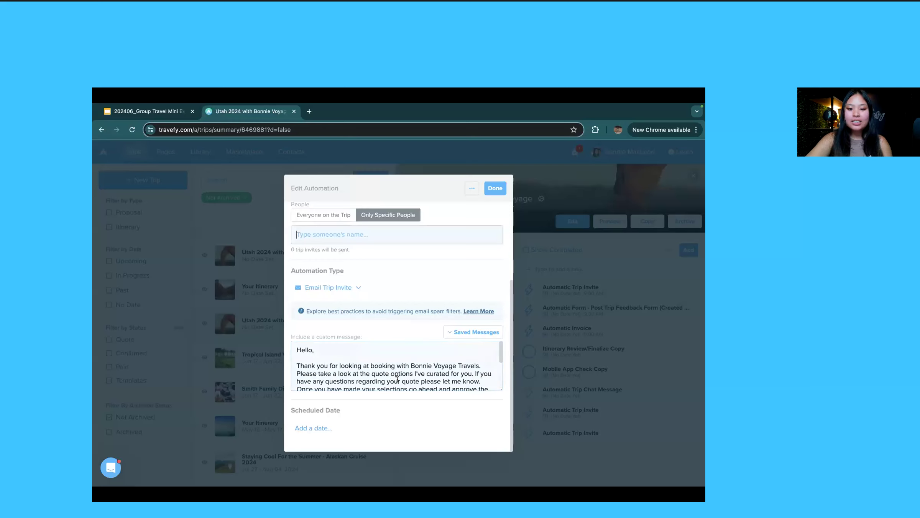
{"action": "left_click", "coordinate": [310, 428]}
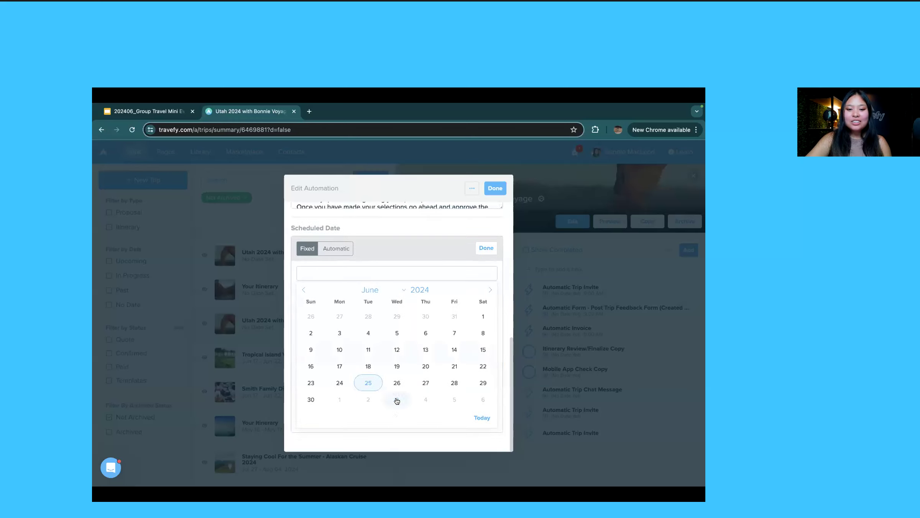
{"action": "left_click", "coordinate": [397, 384]}
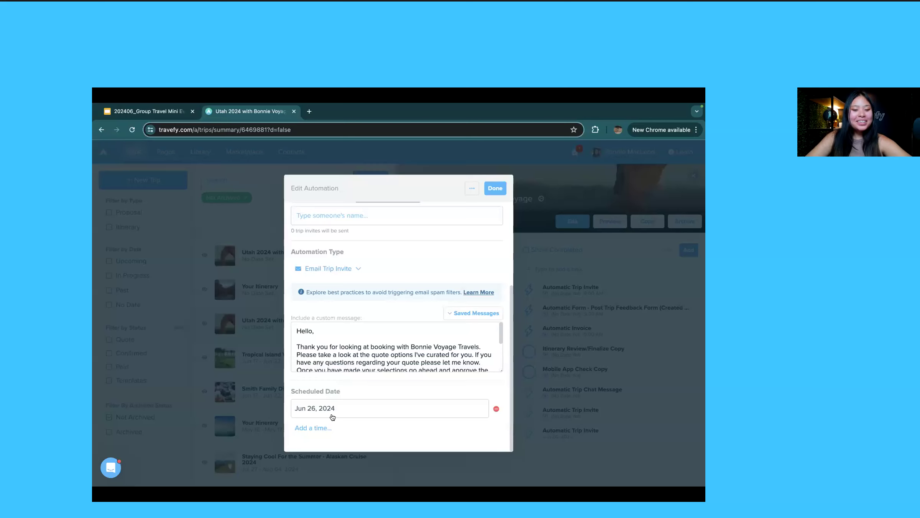
Step: Delete the newly added trip invite automation from the trip
{"action": "scroll", "coordinate": [430, 285], "scroll_direction": "up", "scroll_amount": 3}
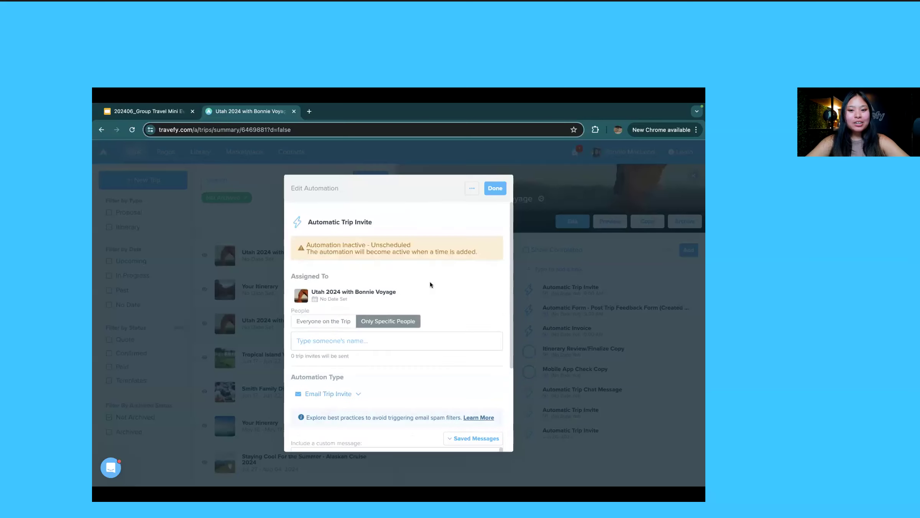
{"action": "left_click", "coordinate": [468, 188]}
{"action": "left_click", "coordinate": [470, 239]}
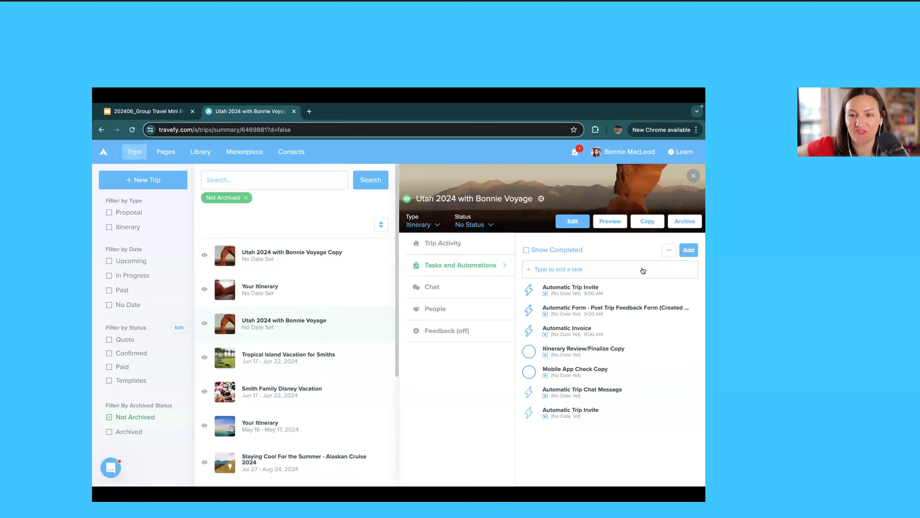
Step: Open "Utah 2024 with Bonnie Voyage" for editing and look through the events of day 1, "Welcome to Canyon Point"
{"action": "left_click", "coordinate": [581, 221]}
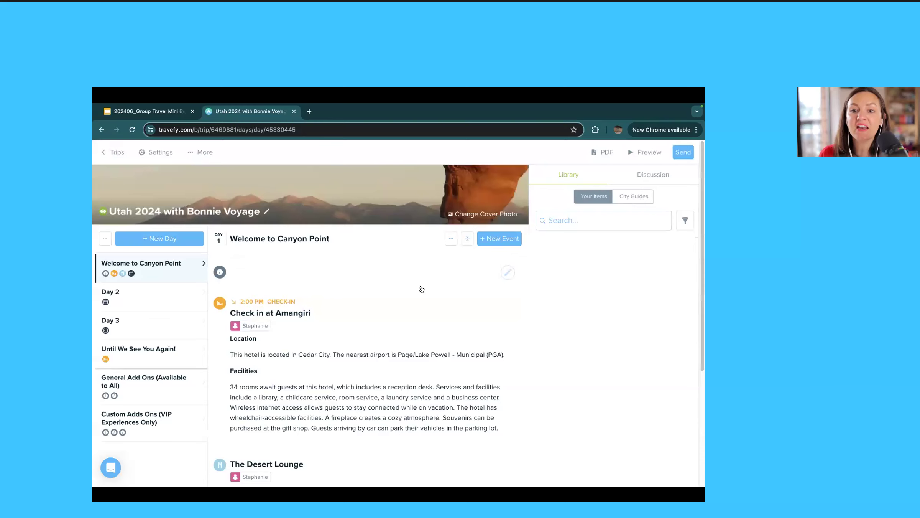
{"action": "scroll", "coordinate": [421, 289], "scroll_direction": "down", "scroll_amount": 6}
{"action": "scroll", "coordinate": [421, 289], "scroll_direction": "up", "scroll_amount": 3}
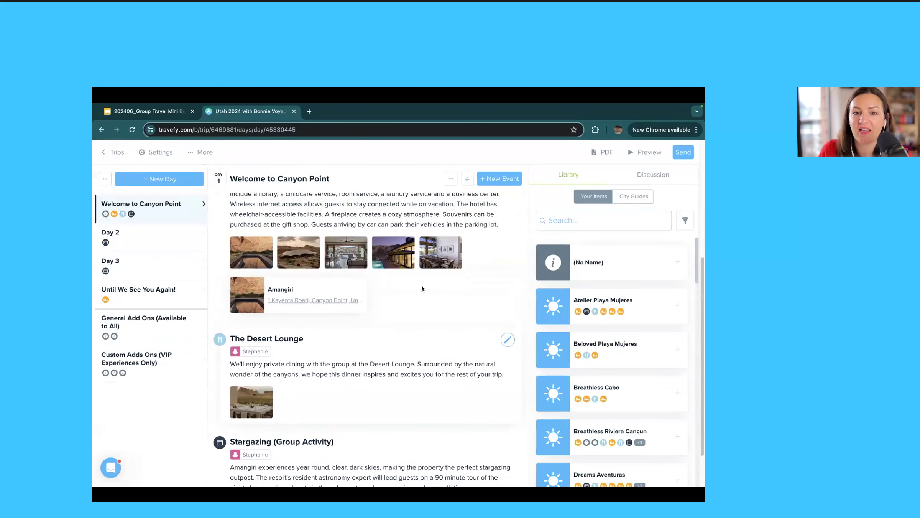
{"action": "scroll", "coordinate": [422, 288], "scroll_direction": "up", "scroll_amount": 5}
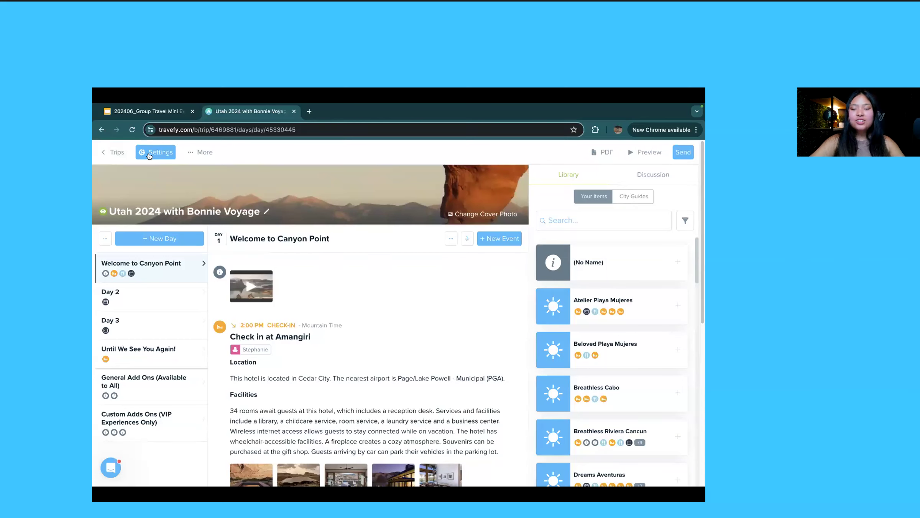
Step: Set the trip's group event visibility to Public in the trip settings and save the changes
{"action": "left_click", "coordinate": [150, 155]}
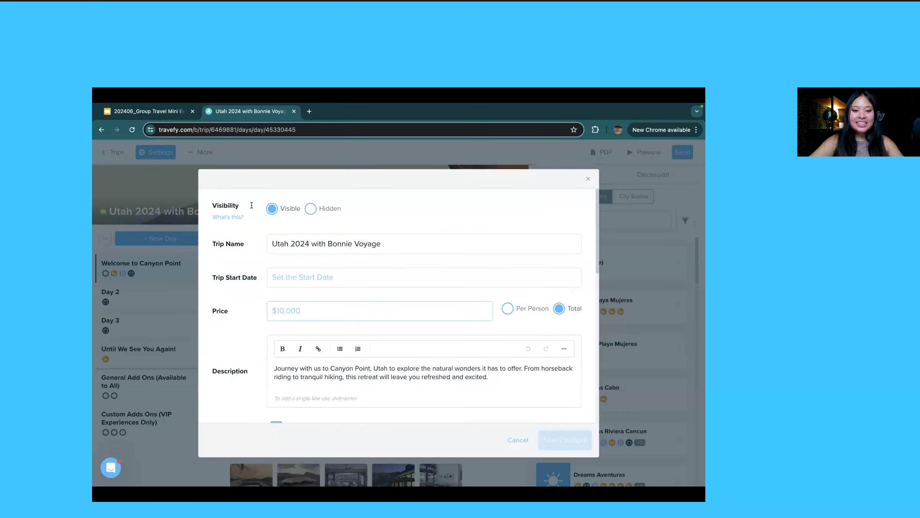
{"action": "scroll", "coordinate": [324, 312], "scroll_direction": "down", "scroll_amount": 5}
{"action": "scroll", "coordinate": [324, 311], "scroll_direction": "down", "scroll_amount": 6}
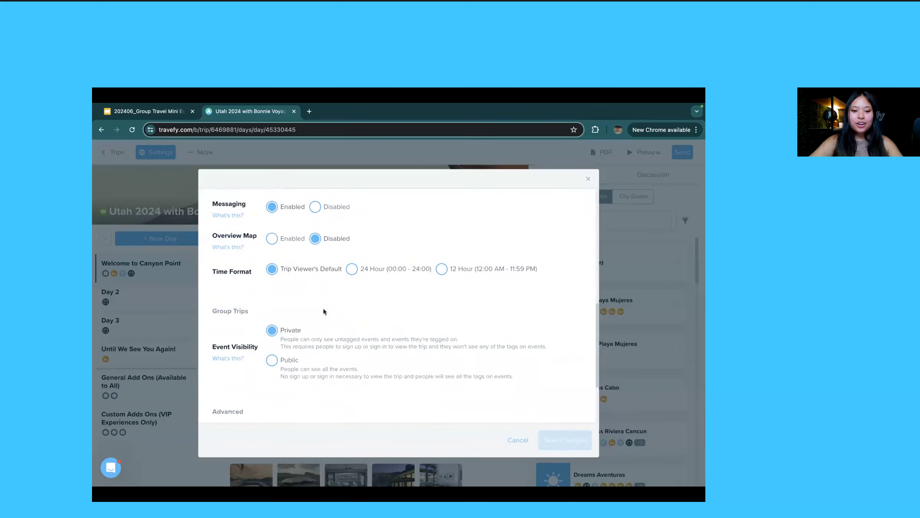
{"action": "left_click_drag", "start_coordinate": [214, 233], "coordinate": [247, 237]}
{"action": "left_click", "coordinate": [253, 239]}
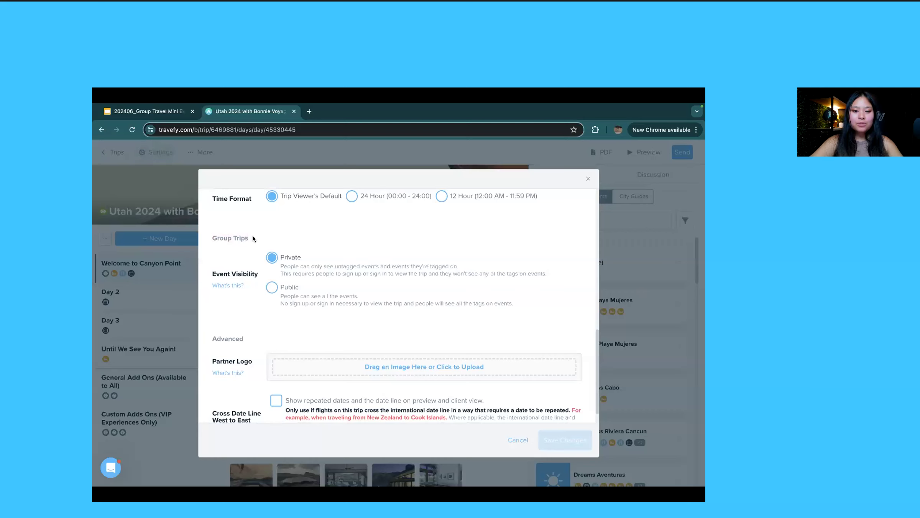
{"action": "left_click", "coordinate": [272, 290]}
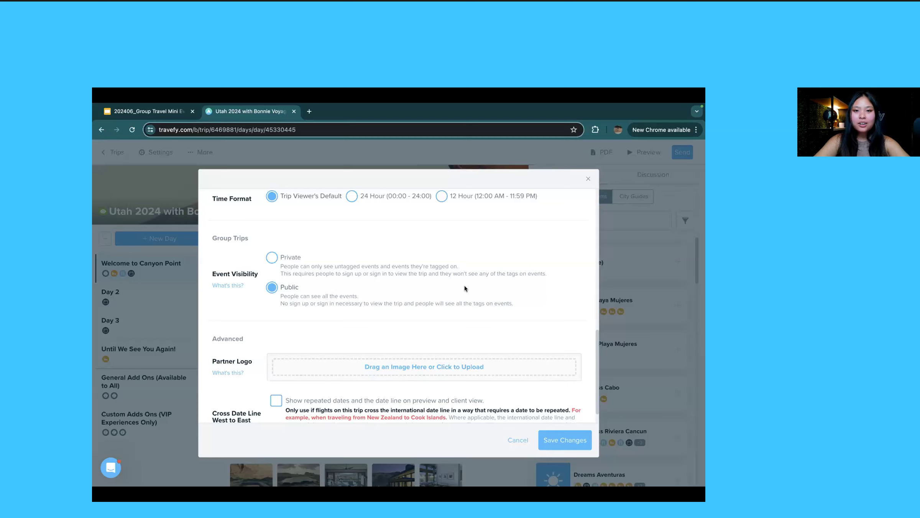
{"action": "left_click", "coordinate": [570, 436]}
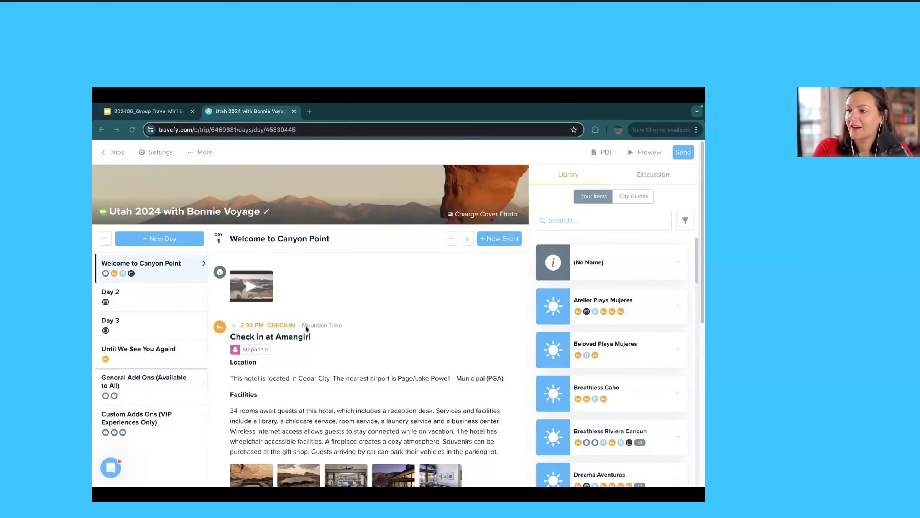
Step: Select the Check in at Amangiri, The Desert Lounge and Stargazing events of day 1 in collapsed view and review their bulk actions
{"action": "scroll", "coordinate": [306, 329], "scroll_direction": "down", "scroll_amount": 1}
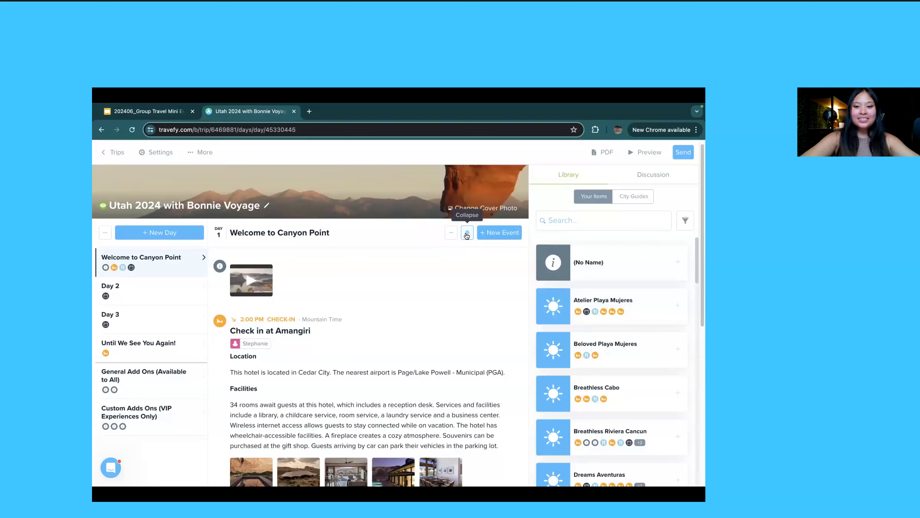
{"action": "left_click", "coordinate": [467, 234]}
{"action": "left_click", "coordinate": [226, 314]}
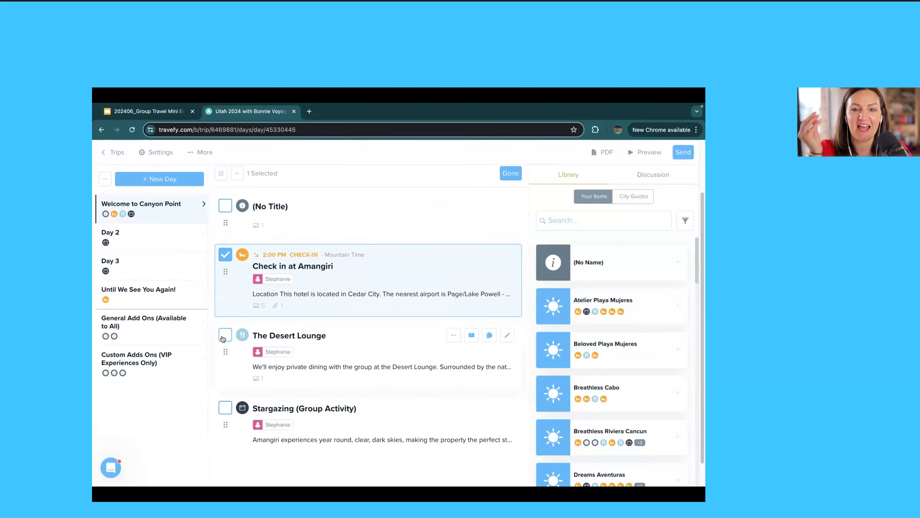
{"action": "left_click", "coordinate": [225, 335]}
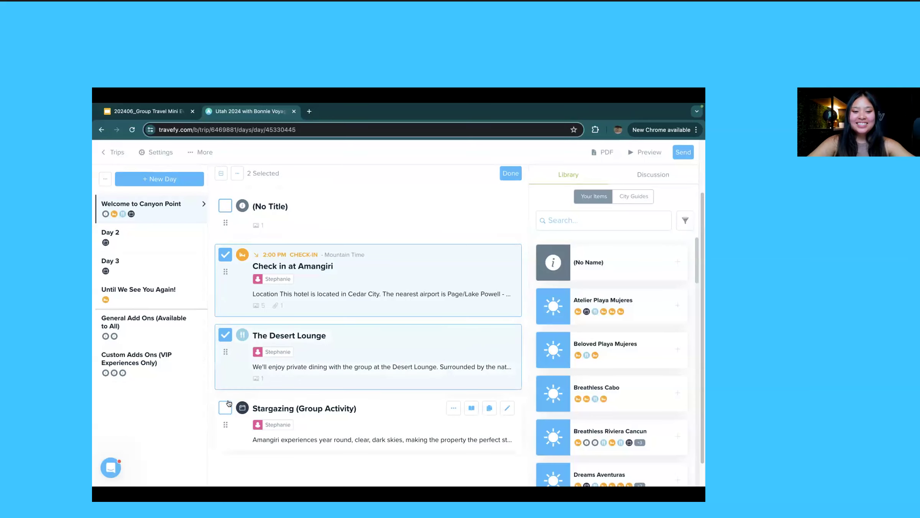
{"action": "left_click", "coordinate": [225, 407]}
{"action": "scroll", "coordinate": [245, 307], "scroll_direction": "up", "scroll_amount": 2}
{"action": "left_click", "coordinate": [237, 239]}
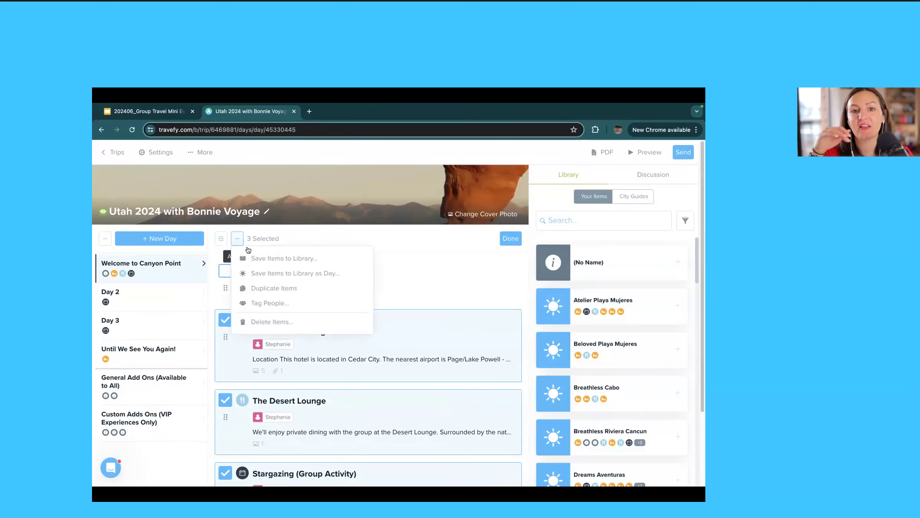
{"action": "left_click", "coordinate": [428, 233]}
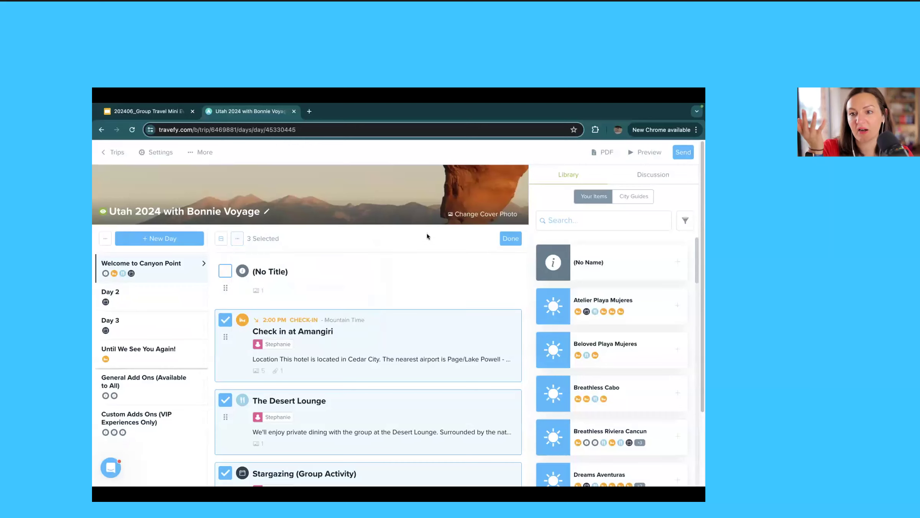
{"action": "left_click", "coordinate": [511, 238]}
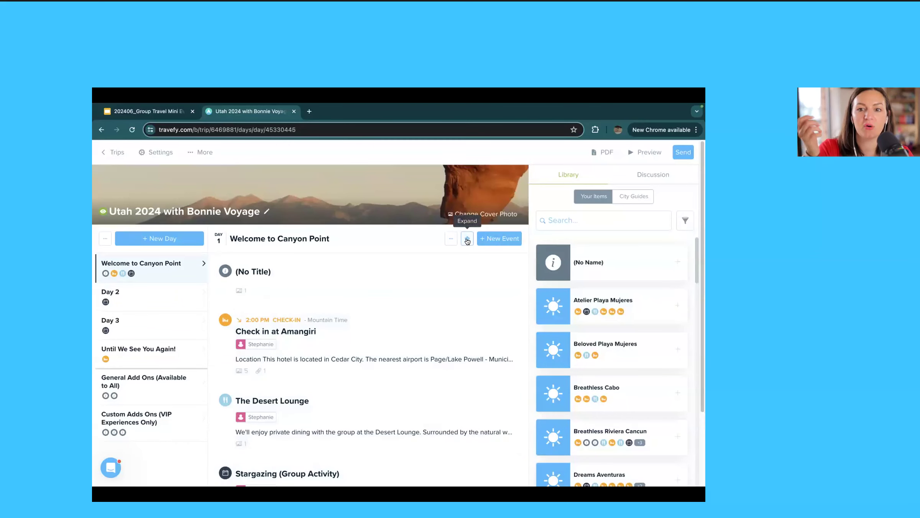
{"action": "left_click", "coordinate": [467, 240]}
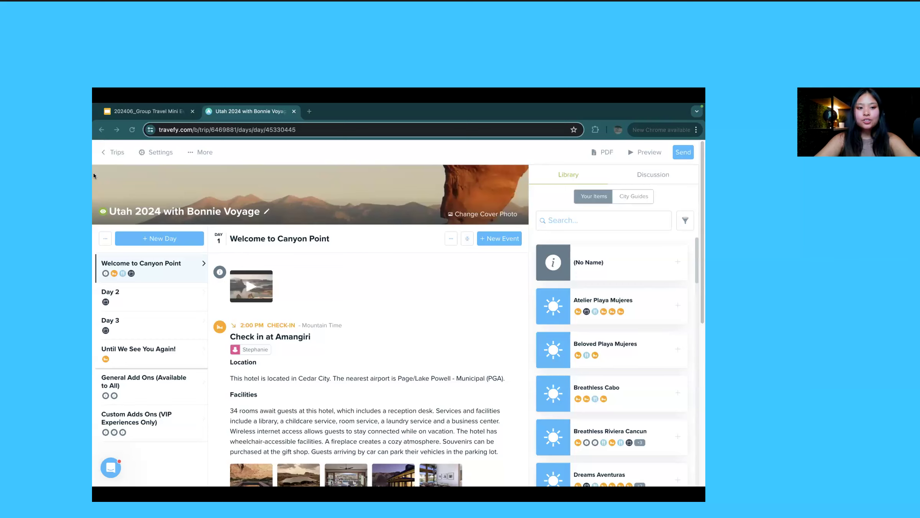
Step: Open the Group Task List in the library and copy its web sharing link
{"action": "left_click", "coordinate": [109, 149]}
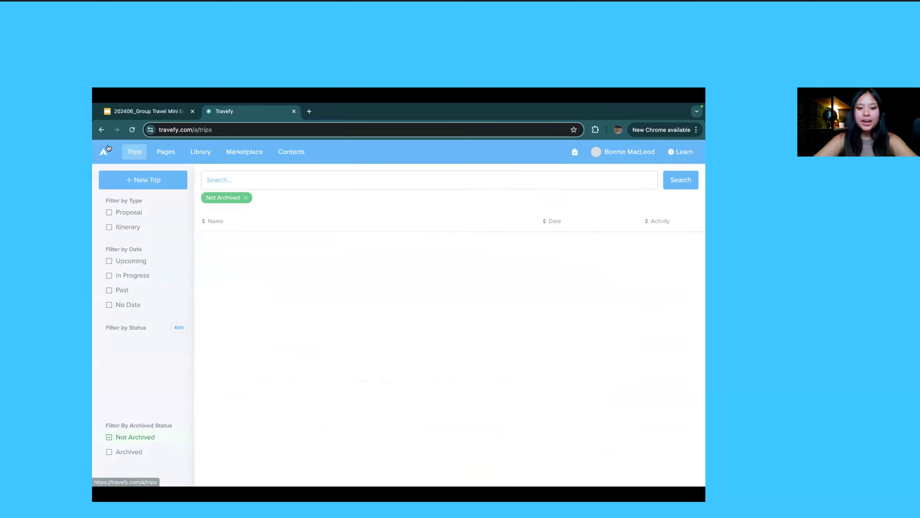
{"action": "left_click", "coordinate": [419, 254]}
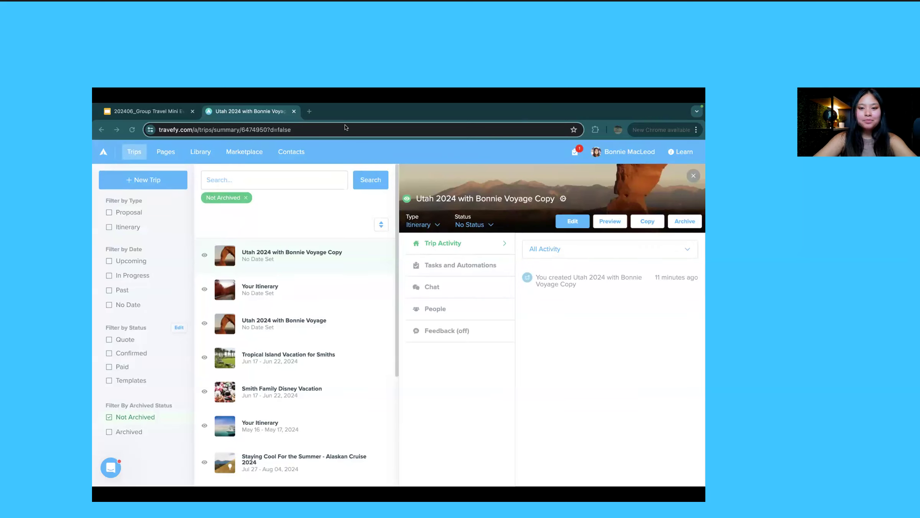
{"action": "left_click", "coordinate": [196, 154]}
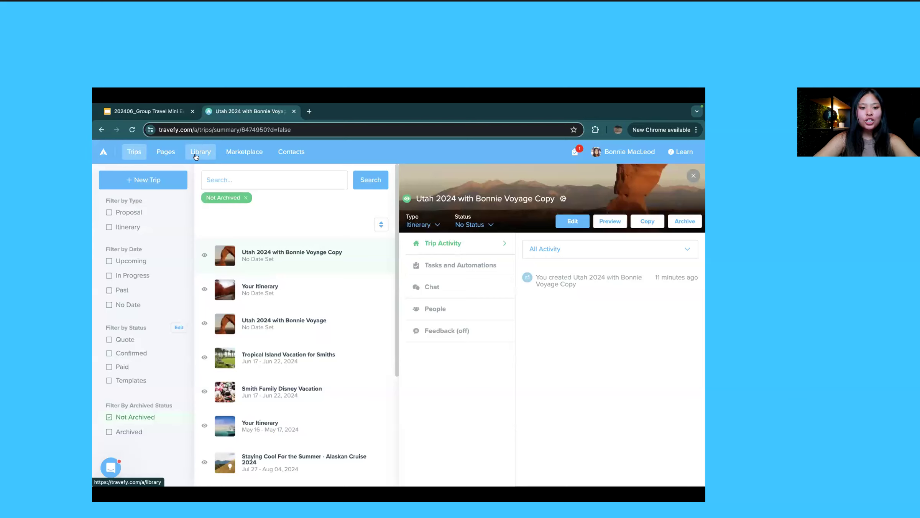
{"action": "left_click", "coordinate": [196, 155]}
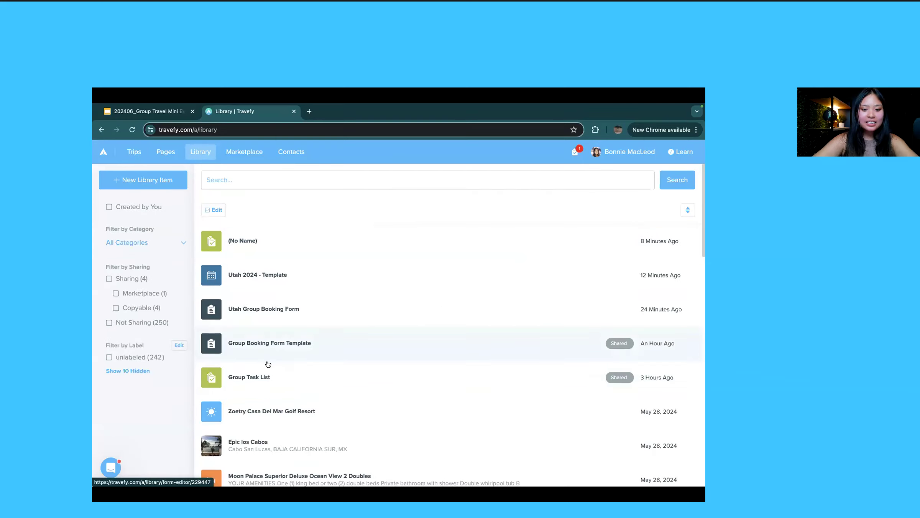
{"action": "left_click", "coordinate": [267, 378]}
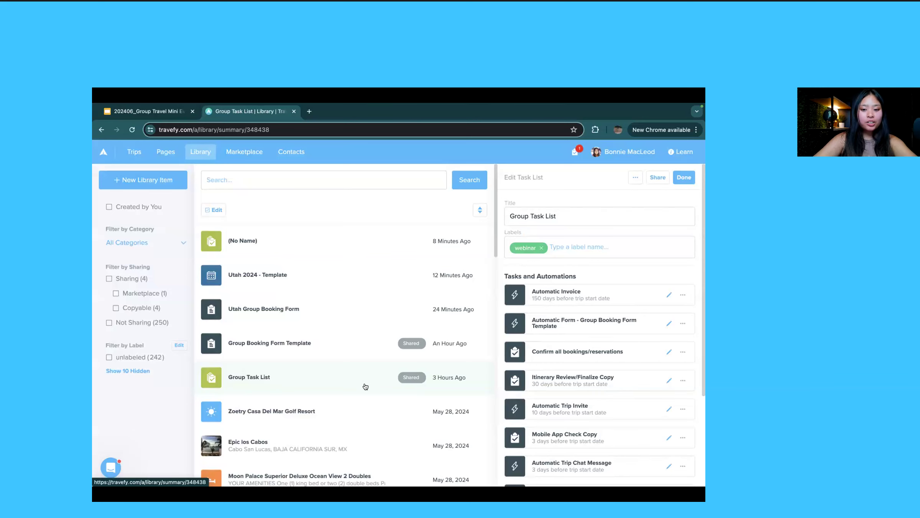
{"action": "left_click", "coordinate": [658, 177]}
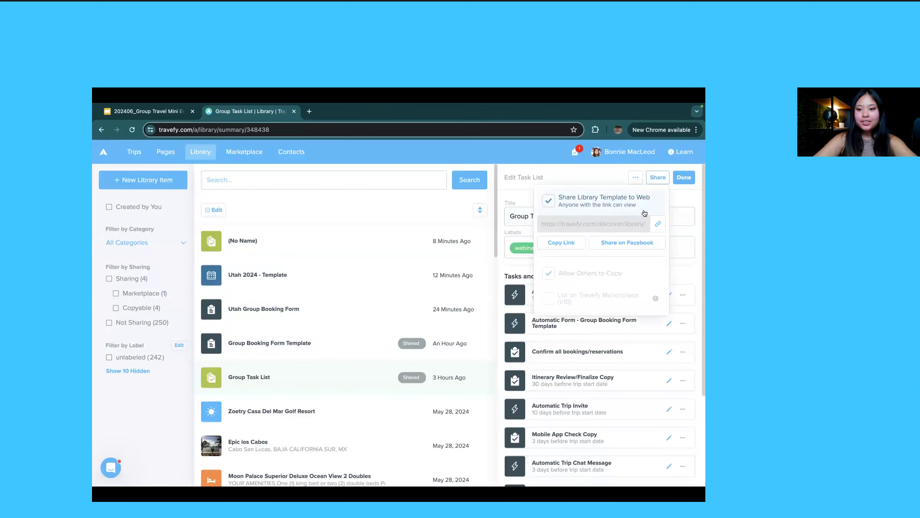
{"action": "left_click", "coordinate": [657, 229]}
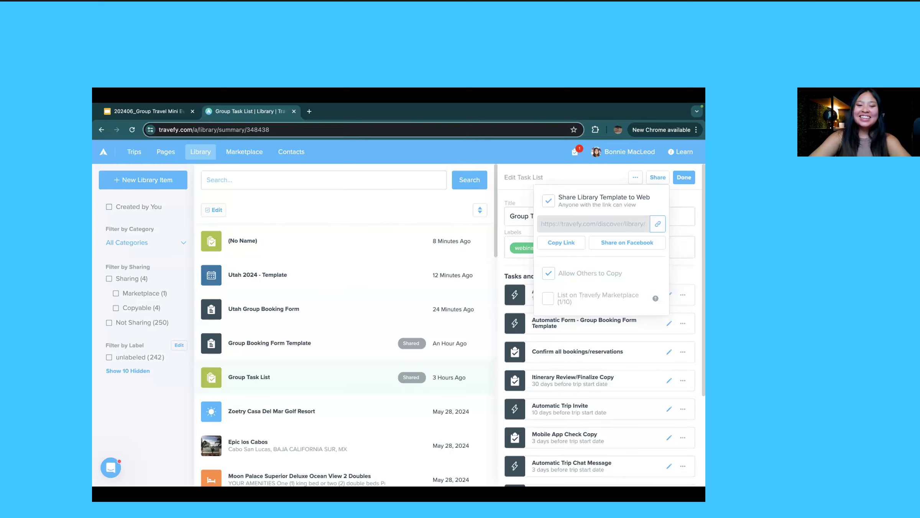
{"action": "left_click", "coordinate": [560, 177]}
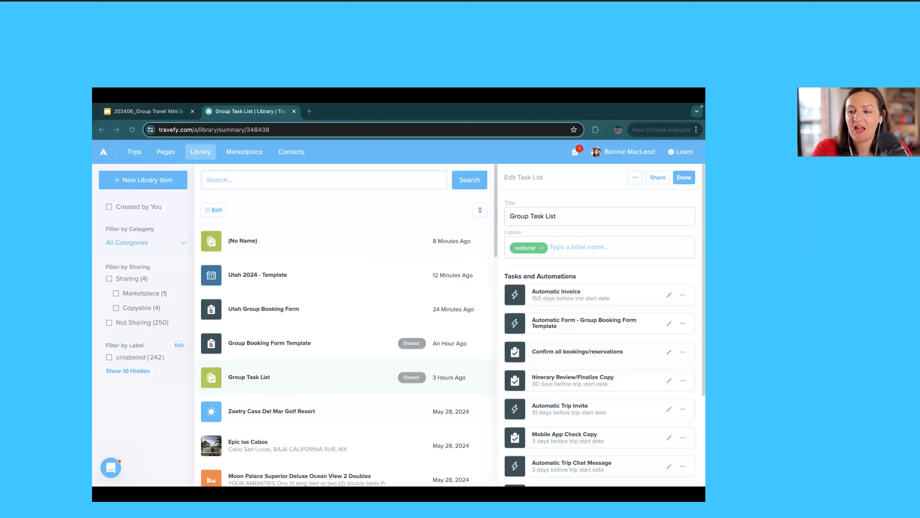
{"action": "left_click", "coordinate": [675, 176]}
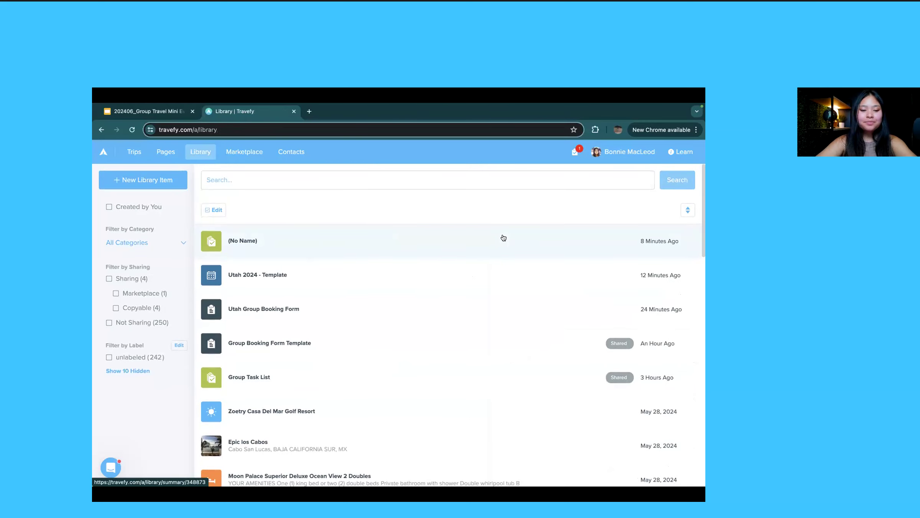
Step: Delete the unnamed task list from the library
{"action": "left_click", "coordinate": [504, 238]}
{"action": "left_click", "coordinate": [639, 177]}
{"action": "left_click", "coordinate": [620, 209]}
{"action": "left_click", "coordinate": [619, 208]}
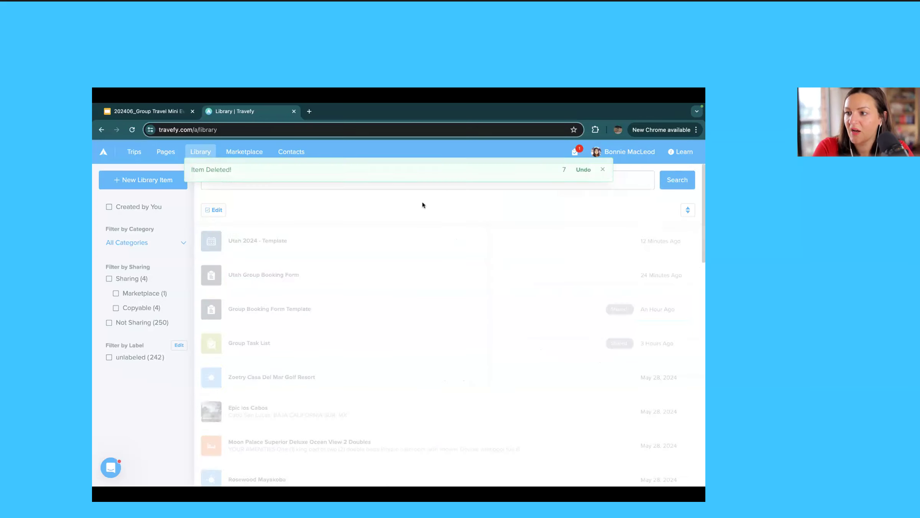
{"action": "left_click", "coordinate": [603, 169]}
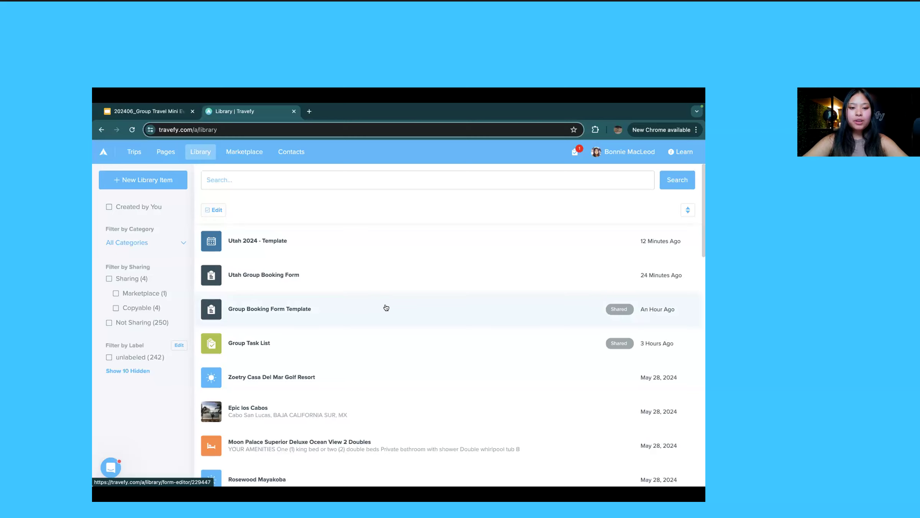
Step: Open the Utah Group Booking Form in the library and copy its form link for clients
{"action": "left_click", "coordinate": [385, 307]}
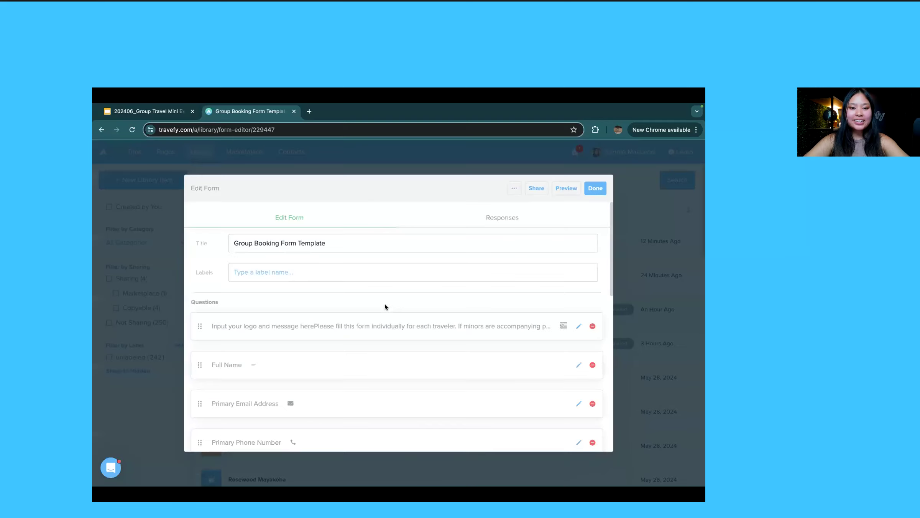
{"action": "left_click", "coordinate": [473, 166]}
{"action": "left_click", "coordinate": [411, 284]}
{"action": "scroll", "coordinate": [457, 279], "scroll_direction": "down", "scroll_amount": 5}
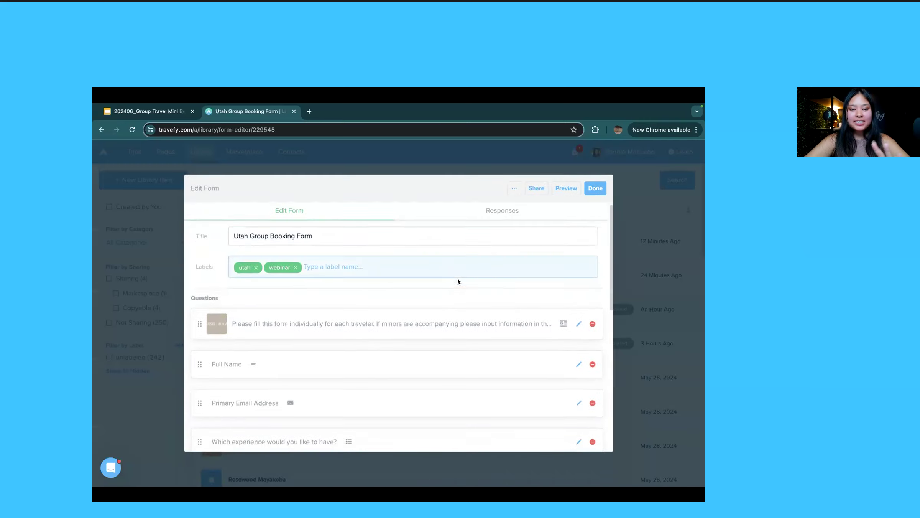
{"action": "left_click", "coordinate": [536, 187]}
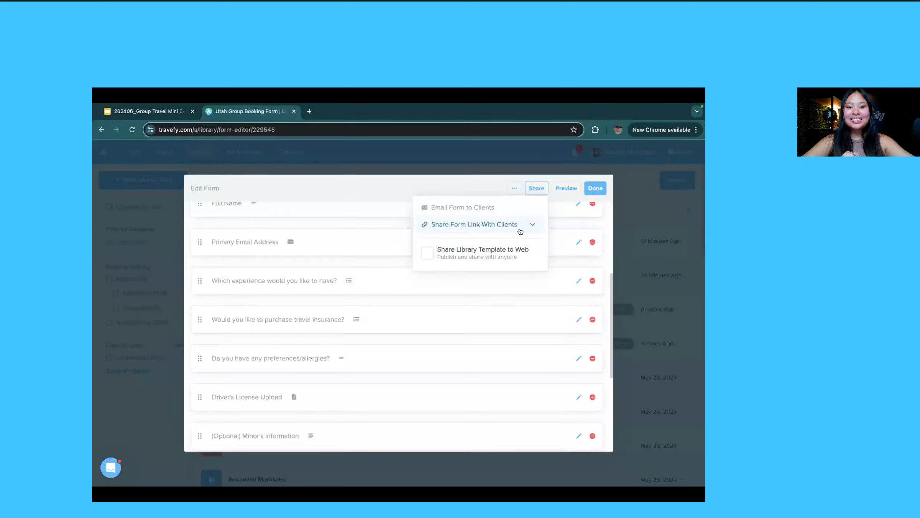
{"action": "left_click", "coordinate": [521, 230]}
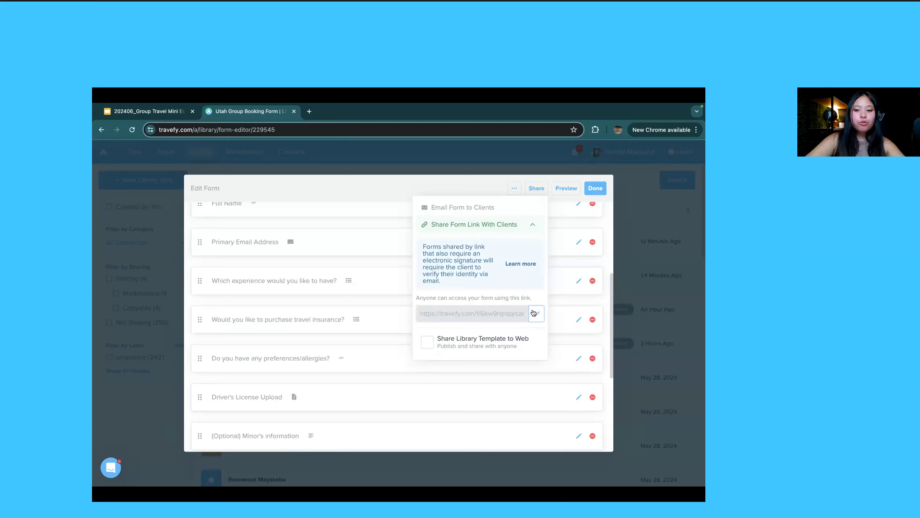
{"action": "left_click", "coordinate": [596, 188]}
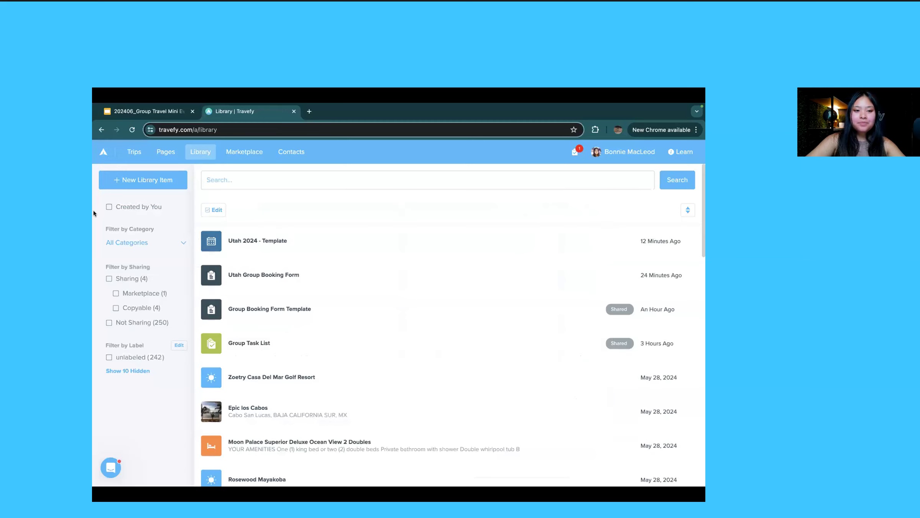
Step: Add the line "Fill Out Booking Form" below the existing description in the settings of the trip "Utah 2024 with Bonnie Voyage"
{"action": "left_click", "coordinate": [135, 151]}
{"action": "left_click", "coordinate": [382, 309]}
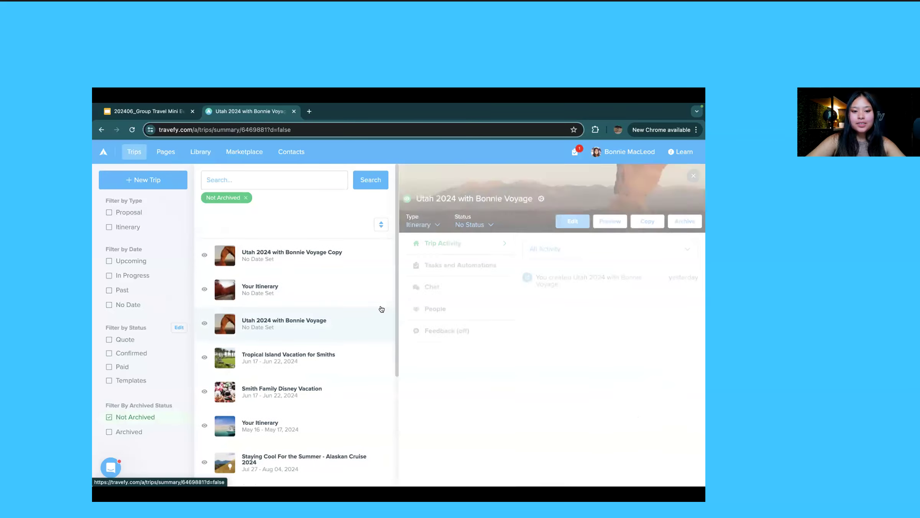
{"action": "left_click", "coordinate": [577, 222]}
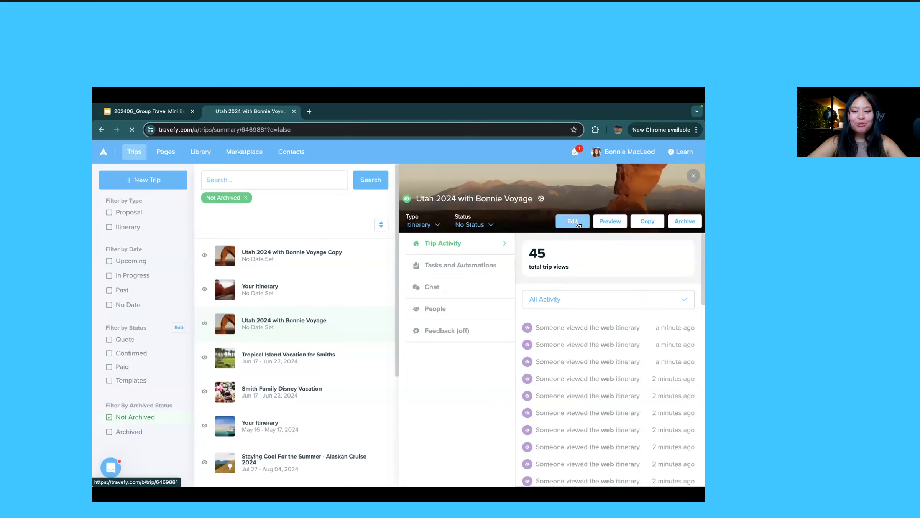
{"action": "left_click", "coordinate": [156, 152]}
{"action": "scroll", "coordinate": [363, 331], "scroll_direction": "down", "scroll_amount": 2}
{"action": "scroll", "coordinate": [362, 330], "scroll_direction": "down", "scroll_amount": 1}
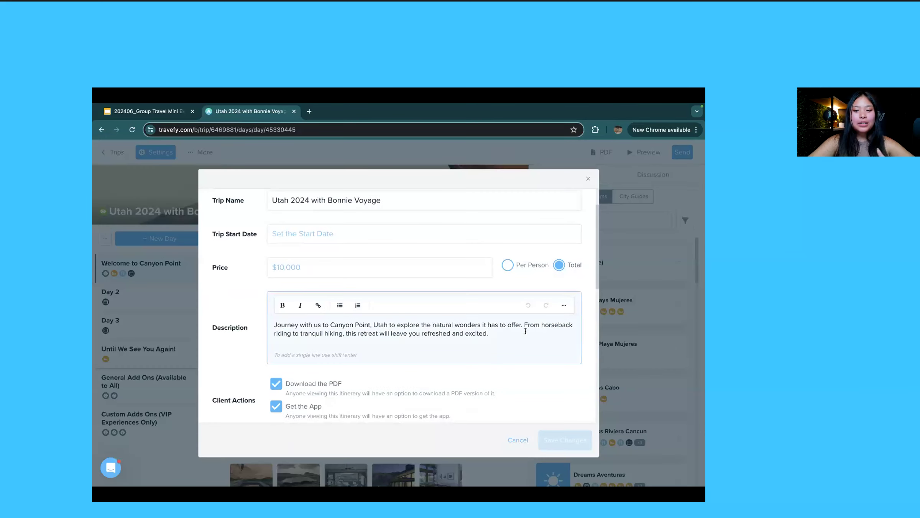
{"action": "left_click", "coordinate": [528, 333]}
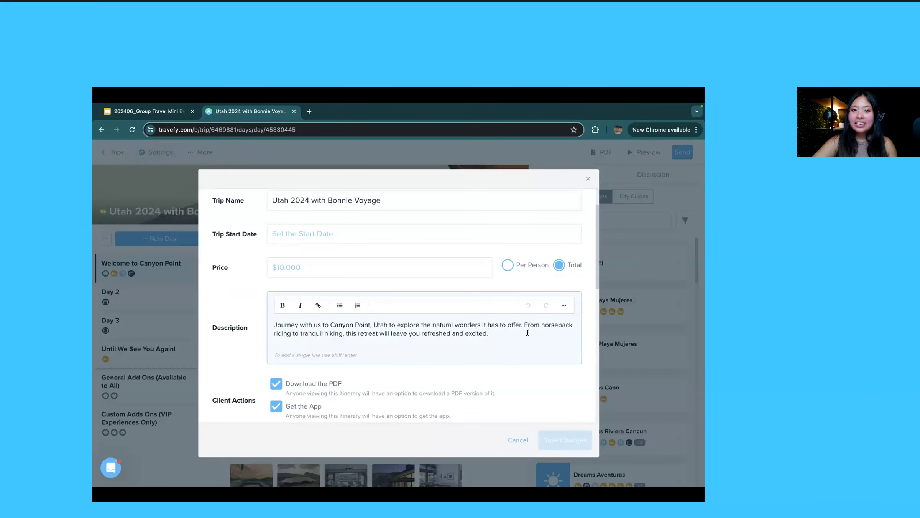
{"action": "key", "text": "Return"}
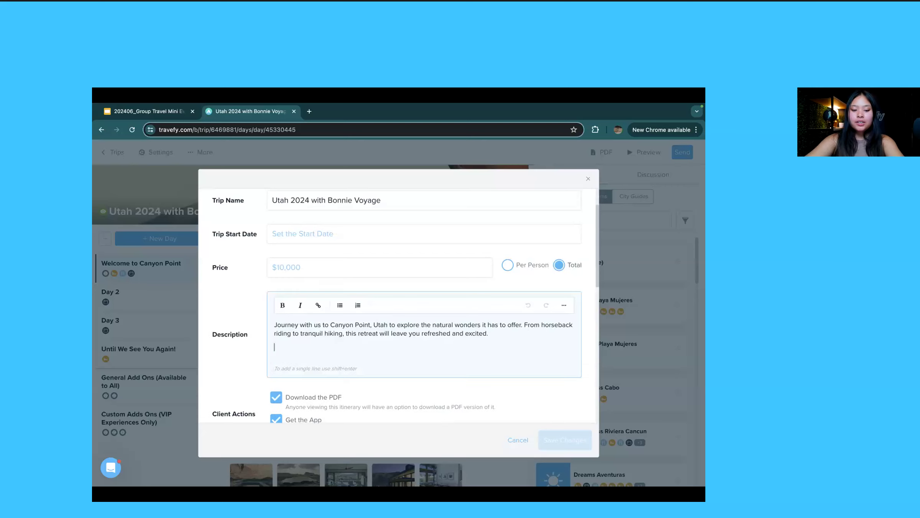
{"action": "type", "text": "Fill O"}
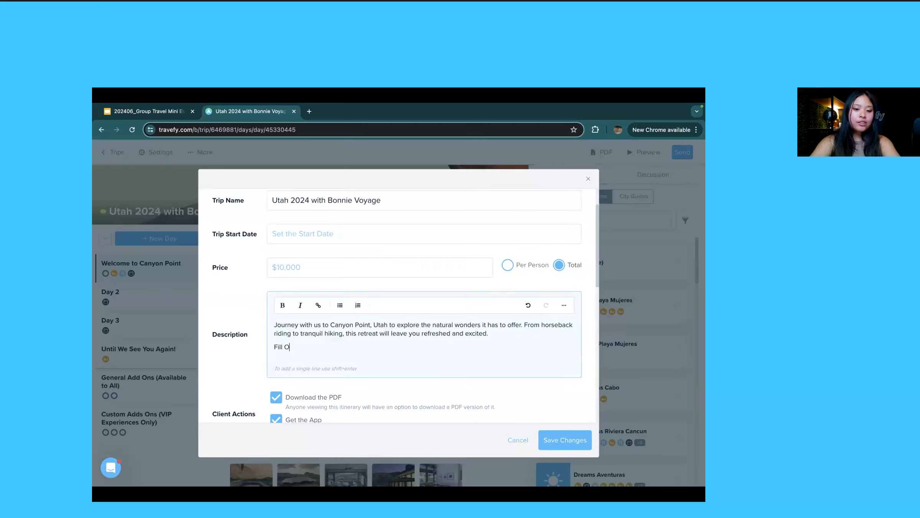
{"action": "type", "text": "ut Booking Form"}
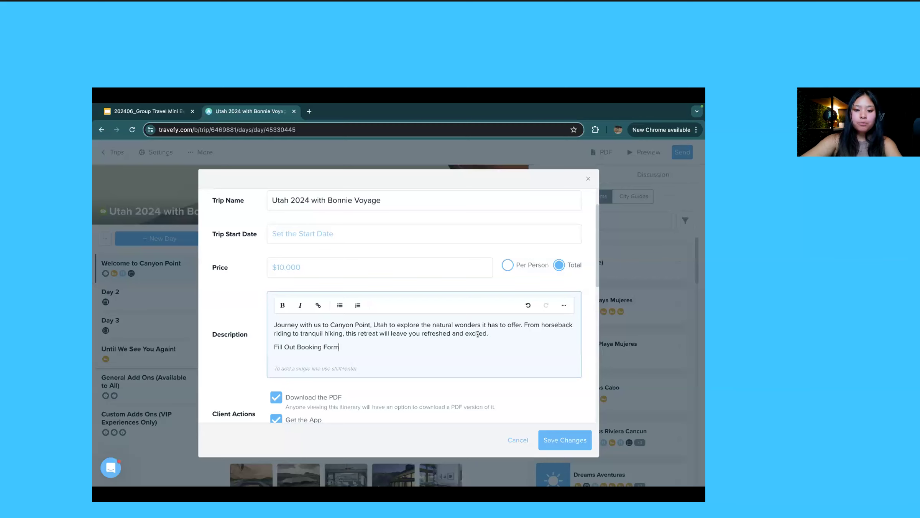
Step: Link the "Fill Out Booking Form" text to the copied booking form URL and save the trip settings
{"action": "triple_click", "coordinate": [332, 344]}
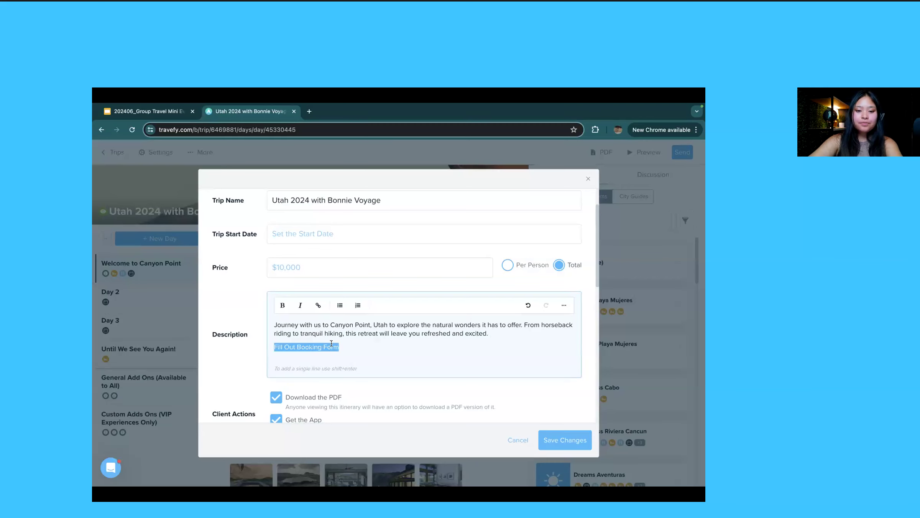
{"action": "left_click", "coordinate": [317, 304]}
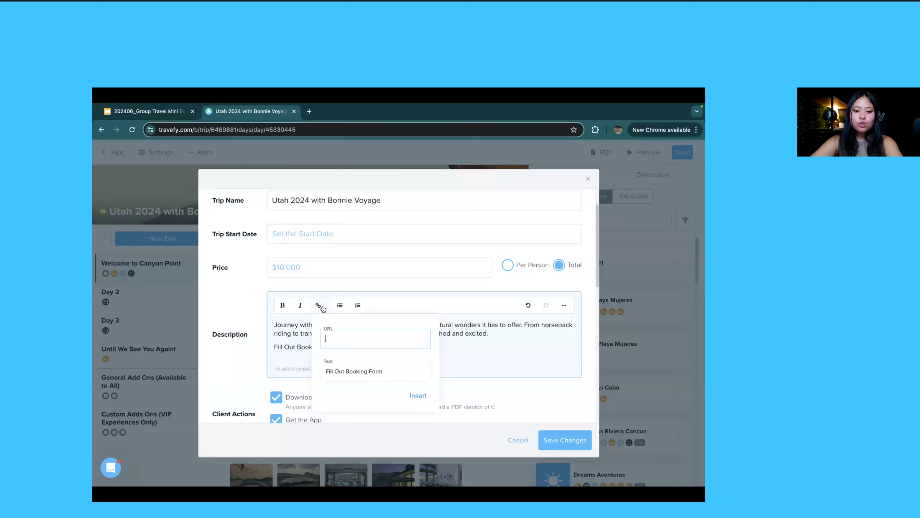
{"action": "key", "text": "super+v"}
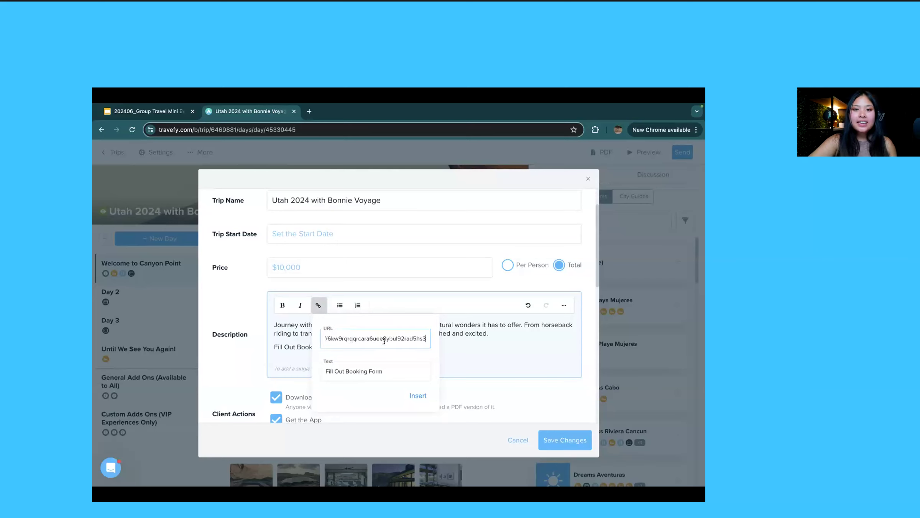
{"action": "left_click", "coordinate": [422, 395]}
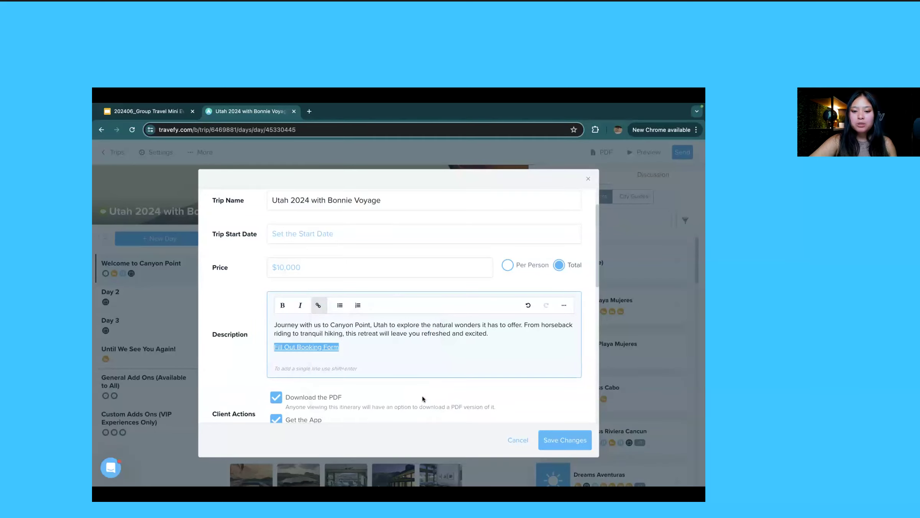
{"action": "left_click", "coordinate": [546, 435]}
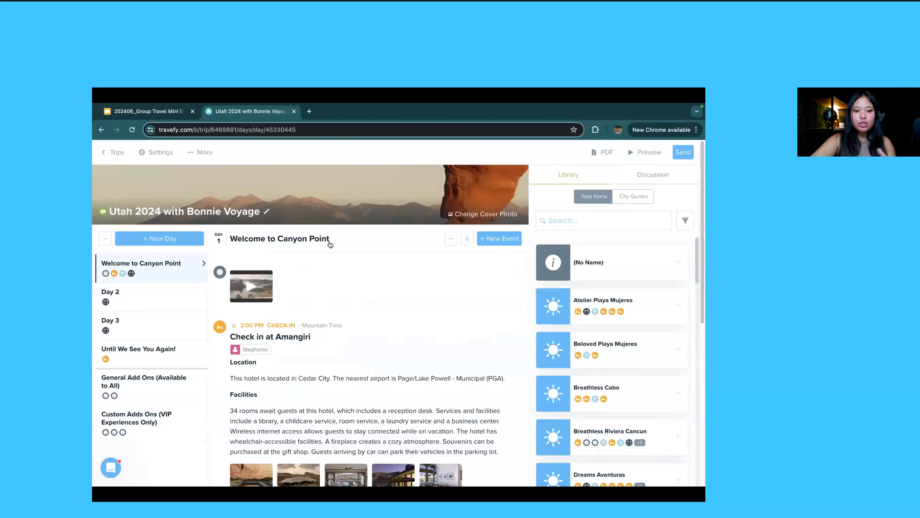
Step: Add a new automation to the tasks and automations of the trip "Utah 2024 with Bonnie Voyage"
{"action": "left_click", "coordinate": [112, 151]}
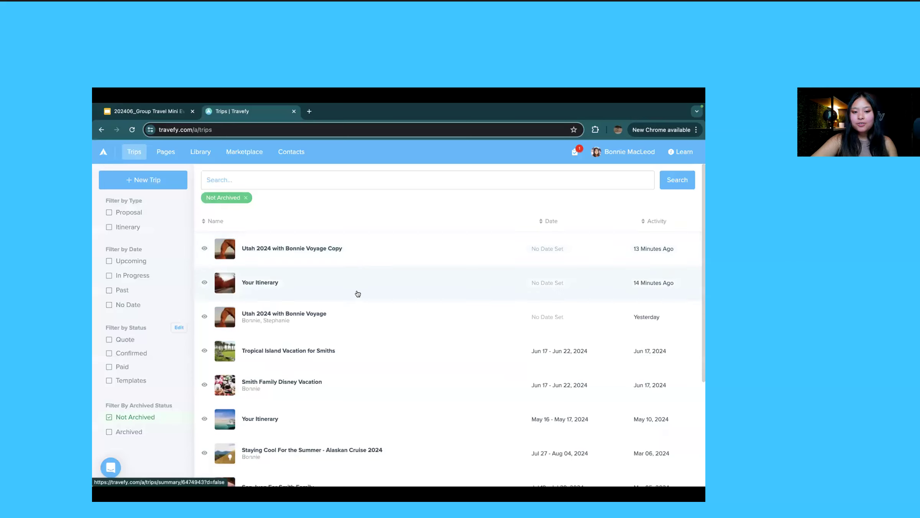
{"action": "left_click", "coordinate": [360, 311]}
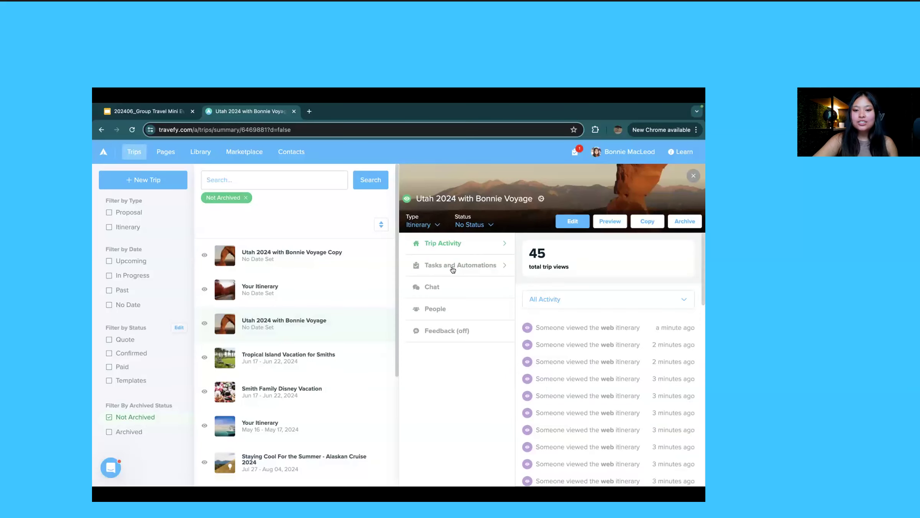
{"action": "left_click", "coordinate": [453, 269]}
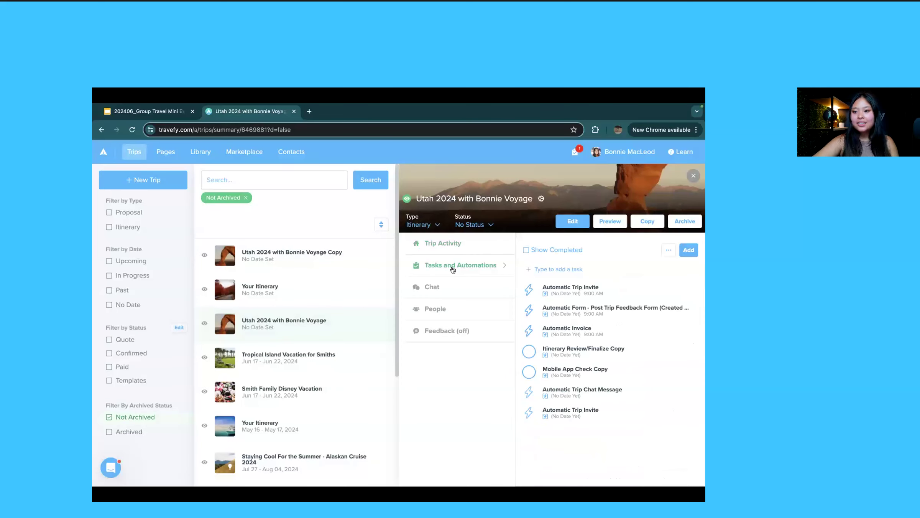
{"action": "left_click", "coordinate": [689, 251]}
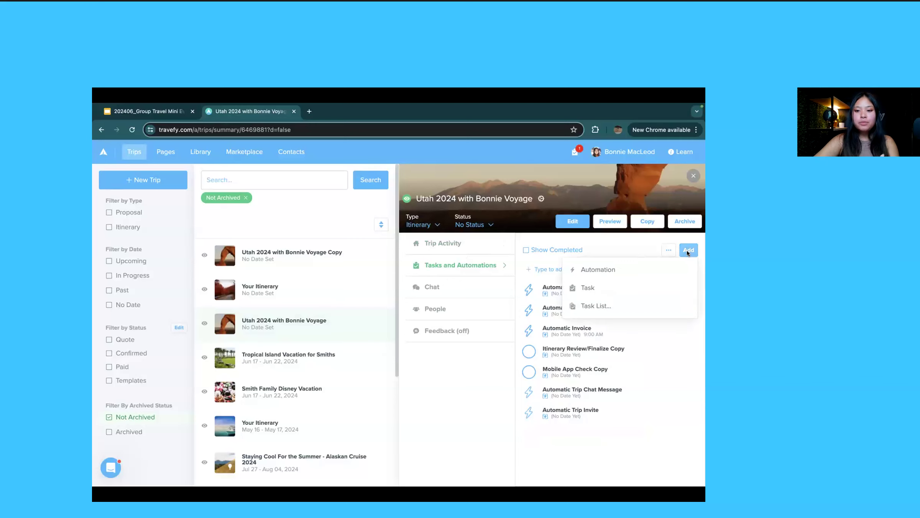
{"action": "left_click", "coordinate": [675, 271]}
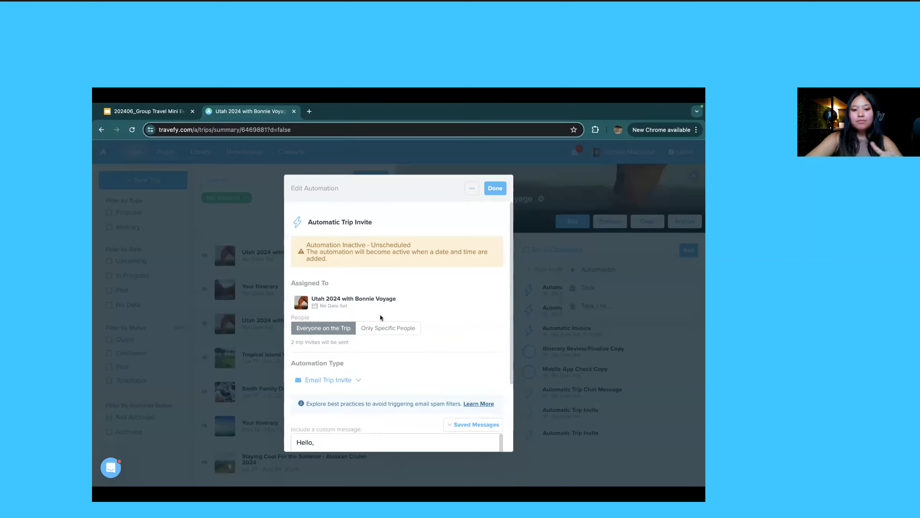
Step: Change the new automation's type to Form and assign the Utah Group Booking Form to it
{"action": "scroll", "coordinate": [379, 311], "scroll_direction": "down", "scroll_amount": 1}
{"action": "left_click", "coordinate": [334, 352]}
{"action": "scroll", "coordinate": [337, 353], "scroll_direction": "down", "scroll_amount": 2}
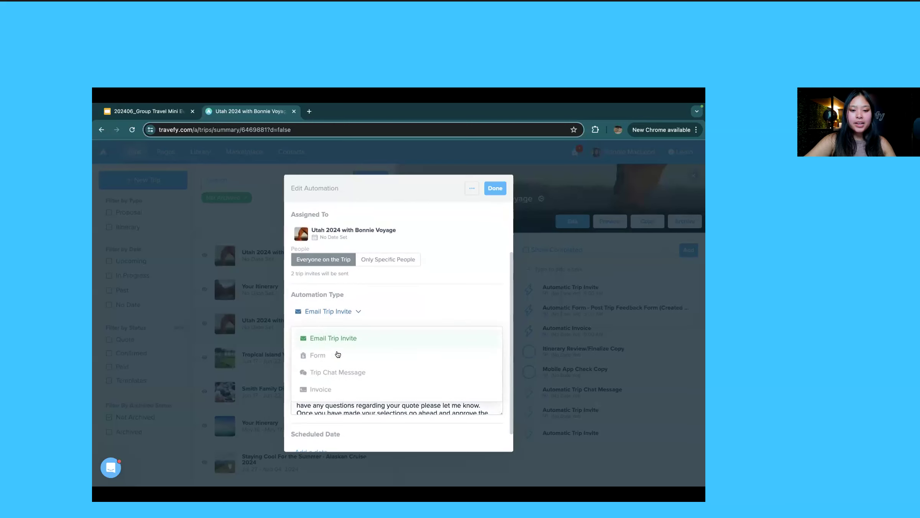
{"action": "left_click", "coordinate": [331, 354]}
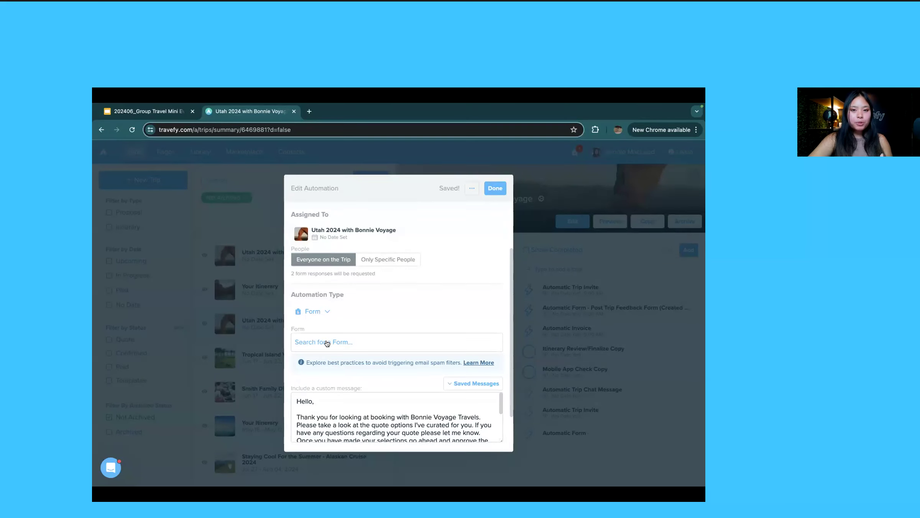
{"action": "left_click", "coordinate": [327, 341]}
{"action": "type", "text": "utah"}
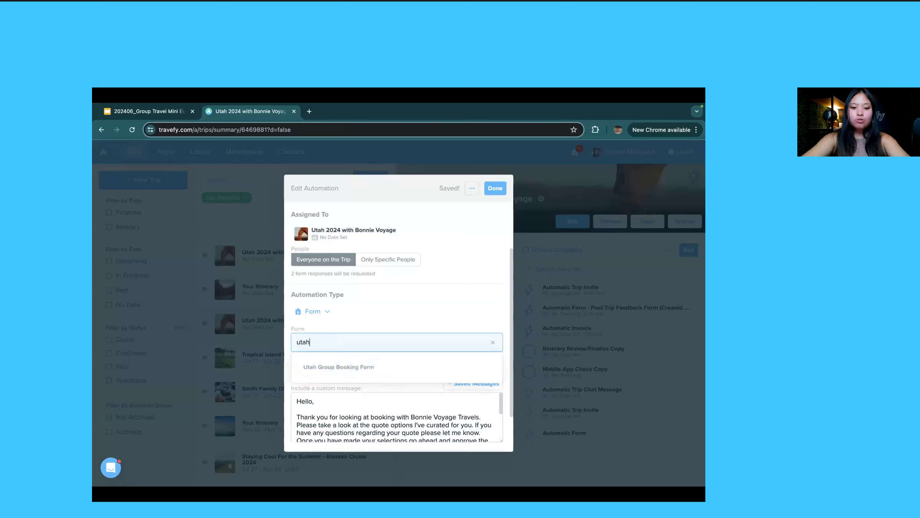
{"action": "left_click", "coordinate": [350, 366]}
{"action": "scroll", "coordinate": [350, 367], "scroll_direction": "down", "scroll_amount": 1}
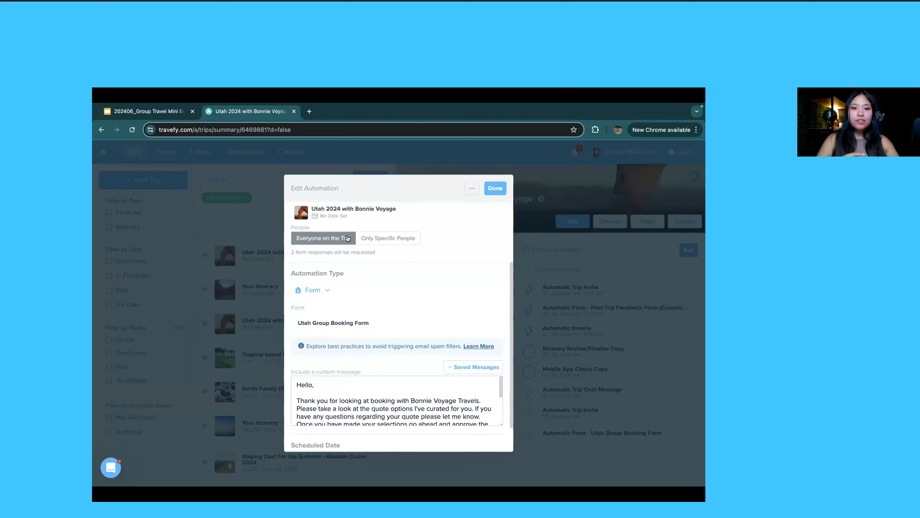
Step: Try the Only Specific People recipient option for the automation, restore Everyone on the Trip, and review its settings
{"action": "left_click", "coordinate": [374, 237]}
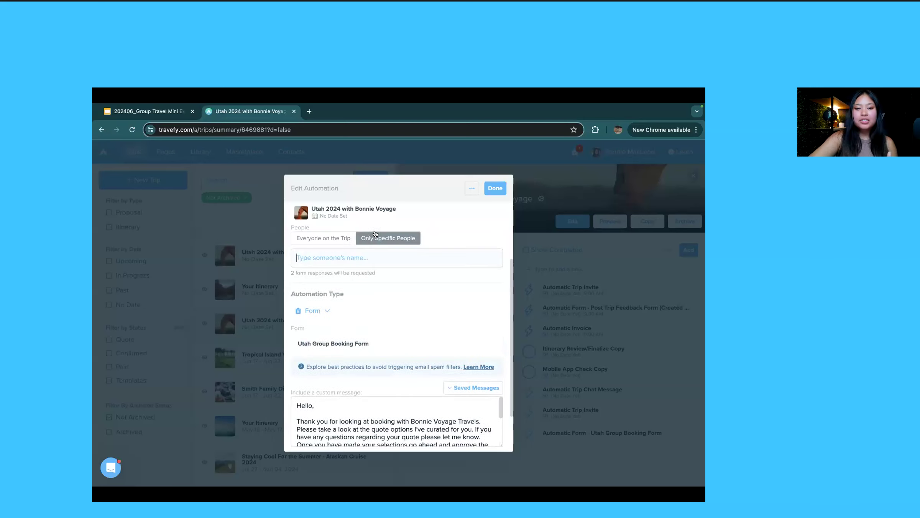
{"action": "left_click", "coordinate": [332, 238]}
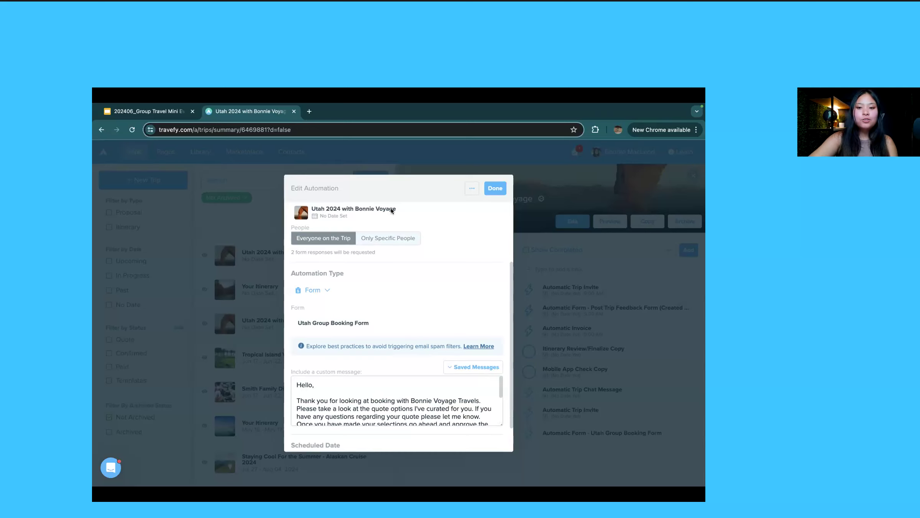
{"action": "scroll", "coordinate": [444, 245], "scroll_direction": "up", "scroll_amount": 2}
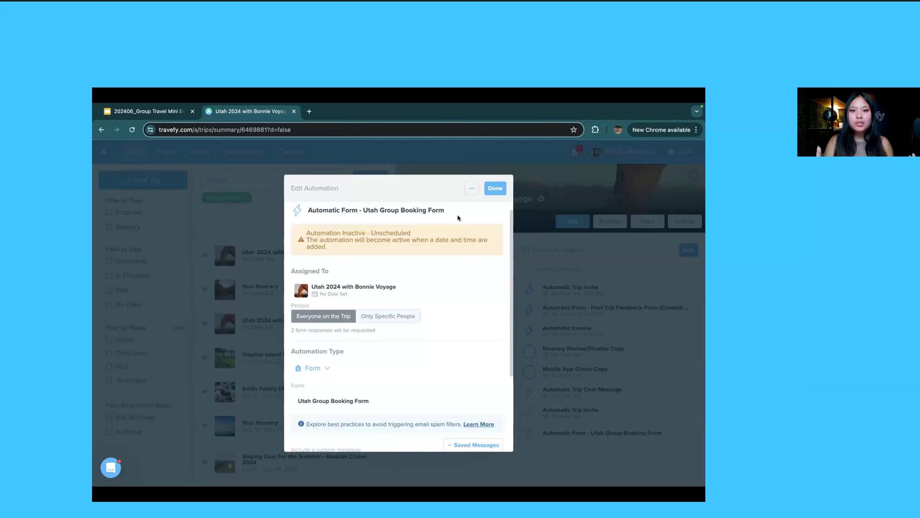
{"action": "scroll", "coordinate": [457, 217], "scroll_direction": "down", "scroll_amount": 3}
{"action": "scroll", "coordinate": [457, 217], "scroll_direction": "up", "scroll_amount": 4}
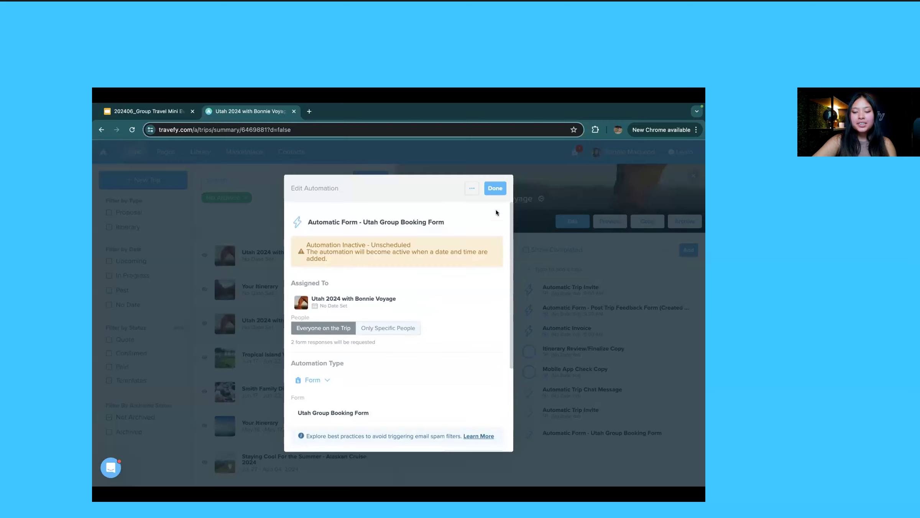
Step: Delete the Utah Group Booking Form automation from the trip and close the trip summary
{"action": "left_click", "coordinate": [471, 189]}
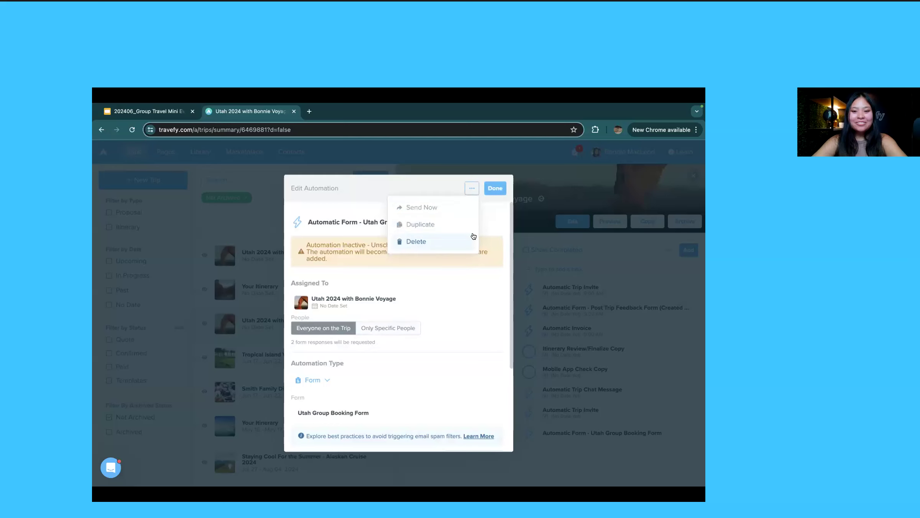
{"action": "left_click", "coordinate": [473, 237]}
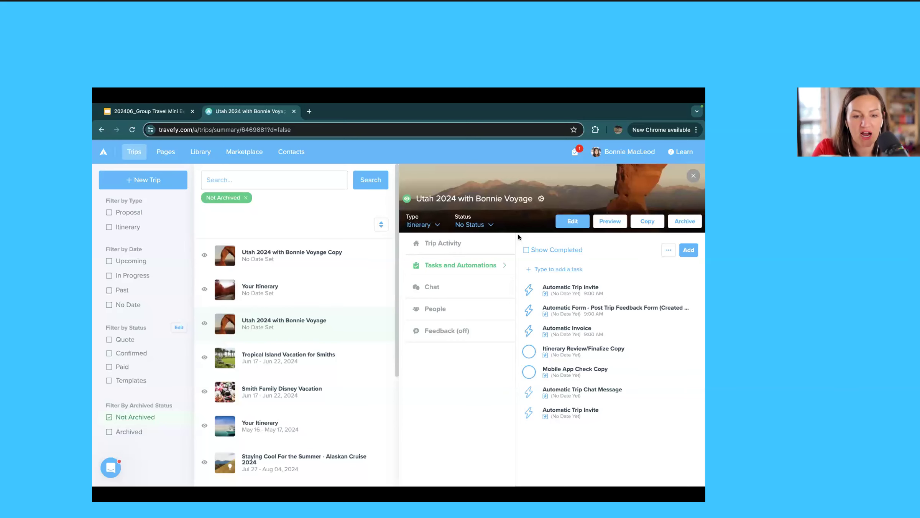
{"action": "left_click", "coordinate": [114, 465]}
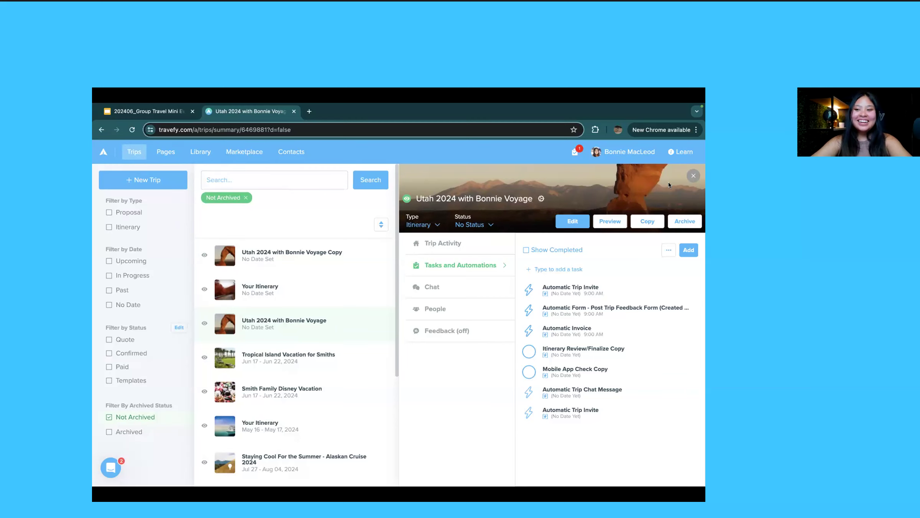
{"action": "left_click", "coordinate": [689, 177]}
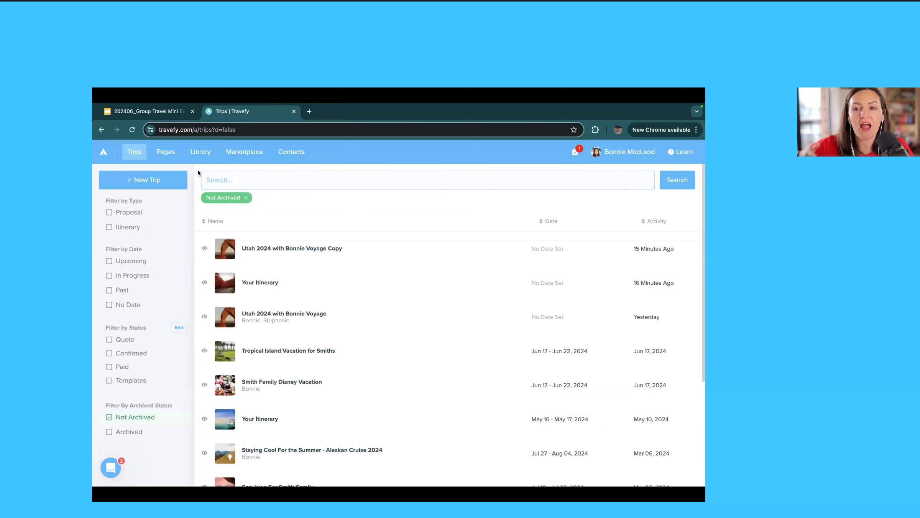
Step: Open the Group Booking Form Template in the library and examine its questions and electronic signature section
{"action": "left_click", "coordinate": [199, 156]}
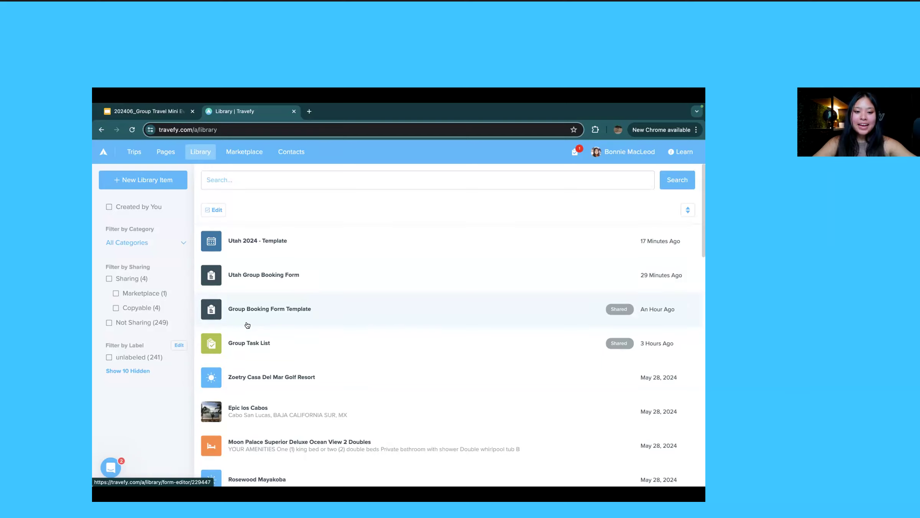
{"action": "left_click", "coordinate": [278, 318]}
{"action": "scroll", "coordinate": [331, 287], "scroll_direction": "down", "scroll_amount": 3}
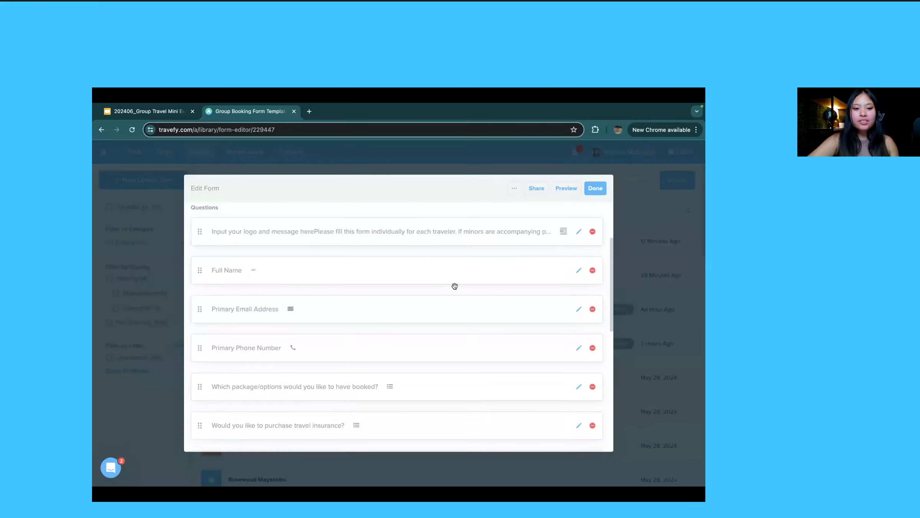
{"action": "scroll", "coordinate": [455, 286], "scroll_direction": "down", "scroll_amount": 2}
{"action": "scroll", "coordinate": [455, 286], "scroll_direction": "down", "scroll_amount": 5}
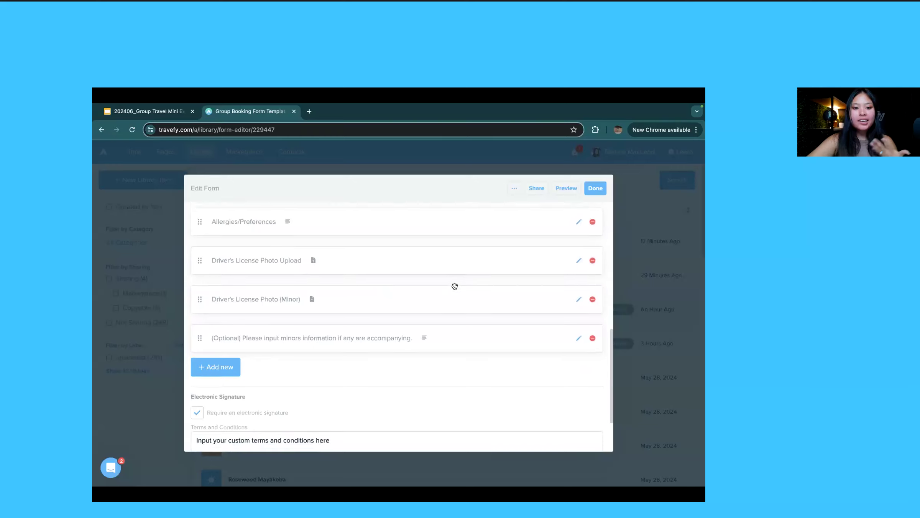
{"action": "scroll", "coordinate": [455, 286], "scroll_direction": "up", "scroll_amount": 4}
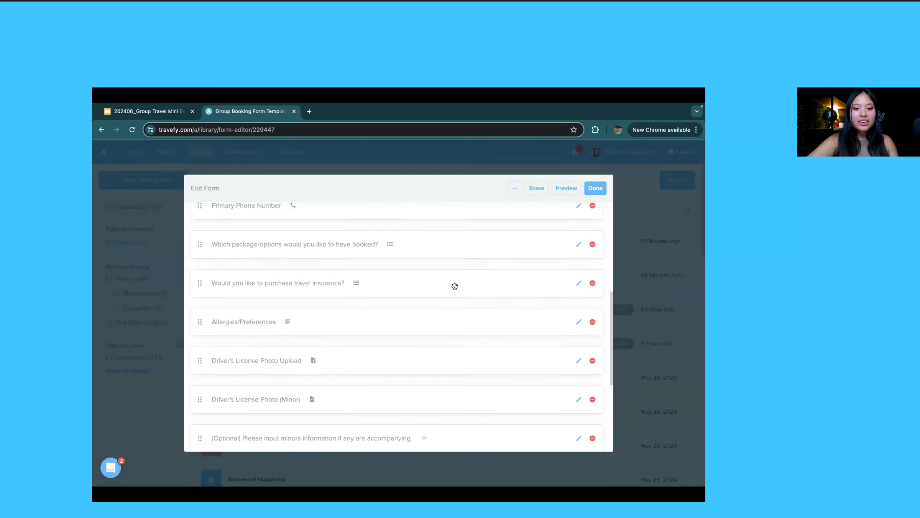
{"action": "scroll", "coordinate": [454, 286], "scroll_direction": "up", "scroll_amount": 3}
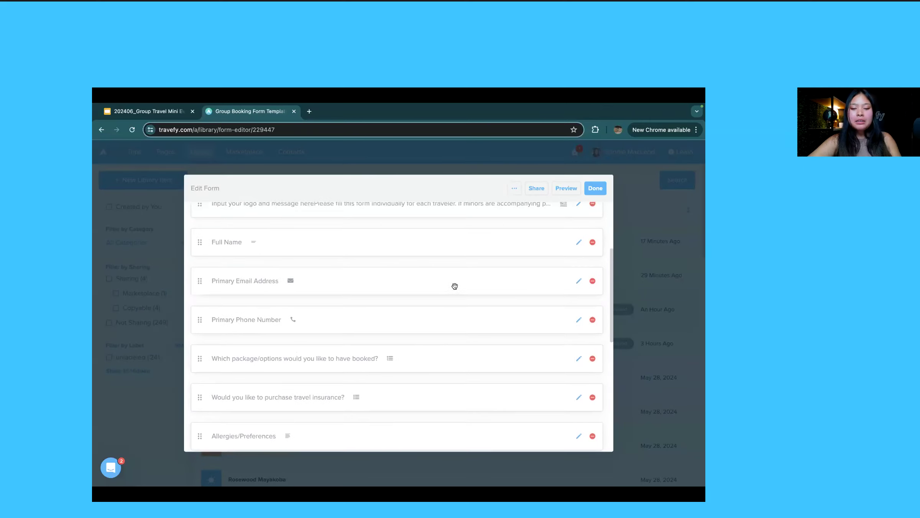
{"action": "scroll", "coordinate": [455, 286], "scroll_direction": "up", "scroll_amount": 4}
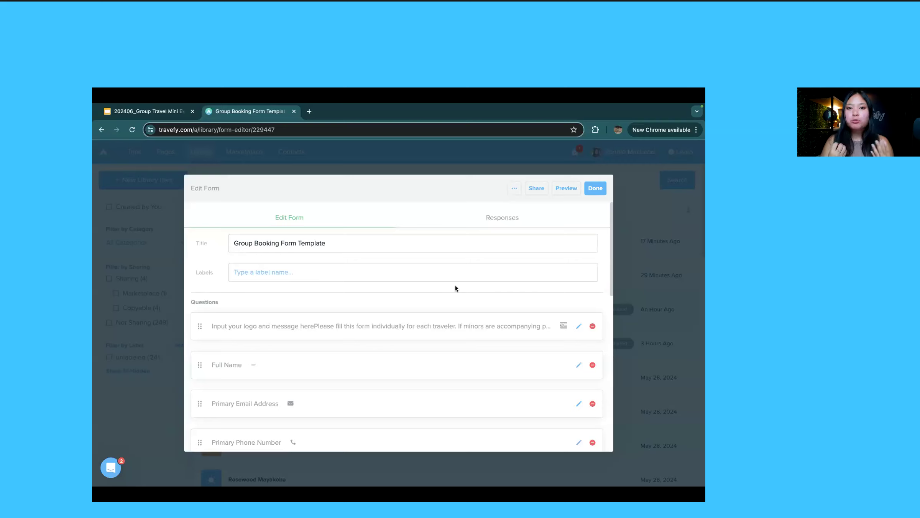
Step: Review the template's traveler questions and inspect the answer options and settings of the package question without changing them
{"action": "scroll", "coordinate": [349, 353], "scroll_direction": "down", "scroll_amount": 2}
{"action": "scroll", "coordinate": [350, 353], "scroll_direction": "down", "scroll_amount": 3}
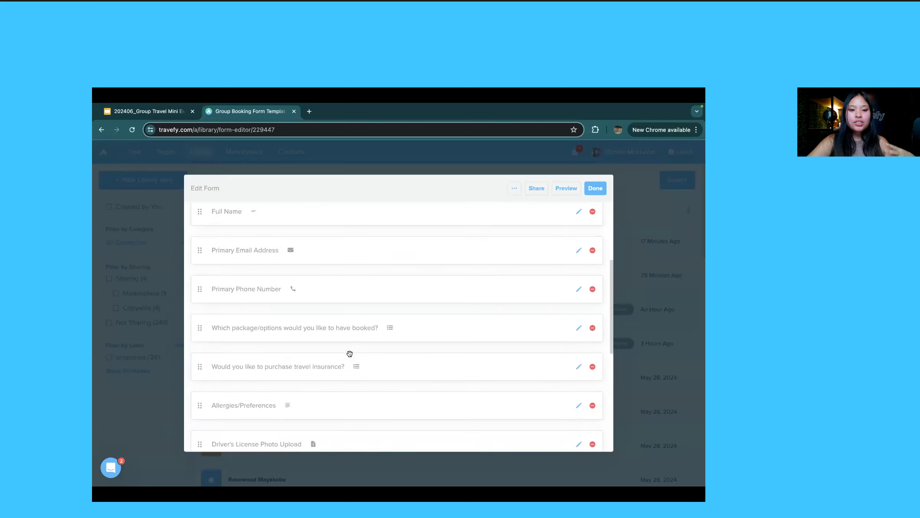
{"action": "scroll", "coordinate": [350, 353], "scroll_direction": "down", "scroll_amount": 1}
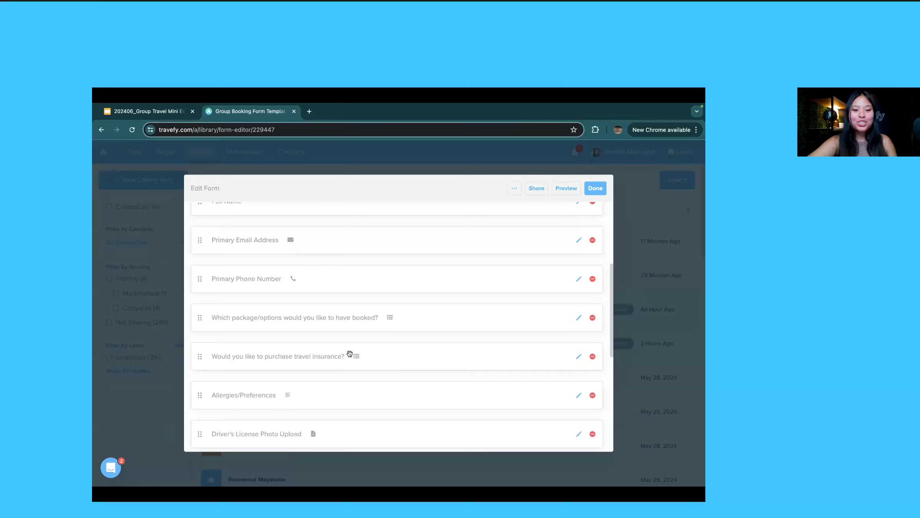
{"action": "scroll", "coordinate": [350, 353], "scroll_direction": "down", "scroll_amount": 3}
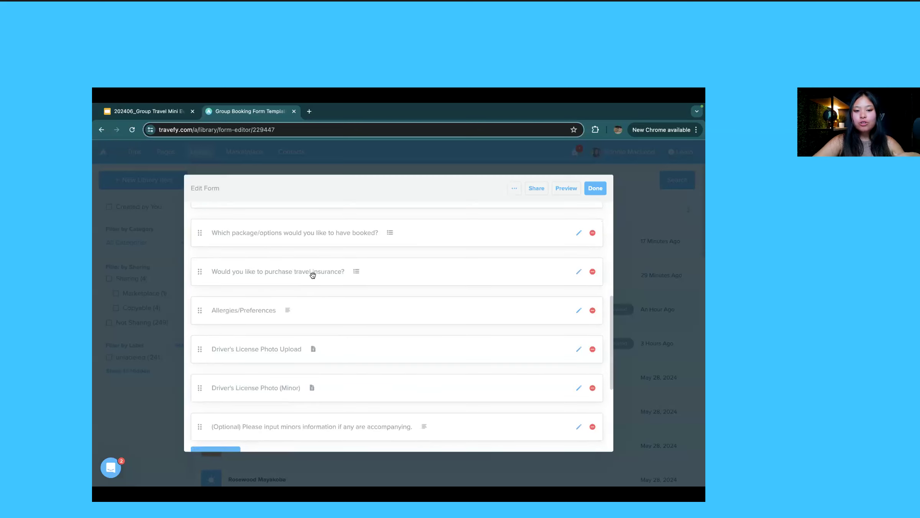
{"action": "left_click", "coordinate": [578, 233]}
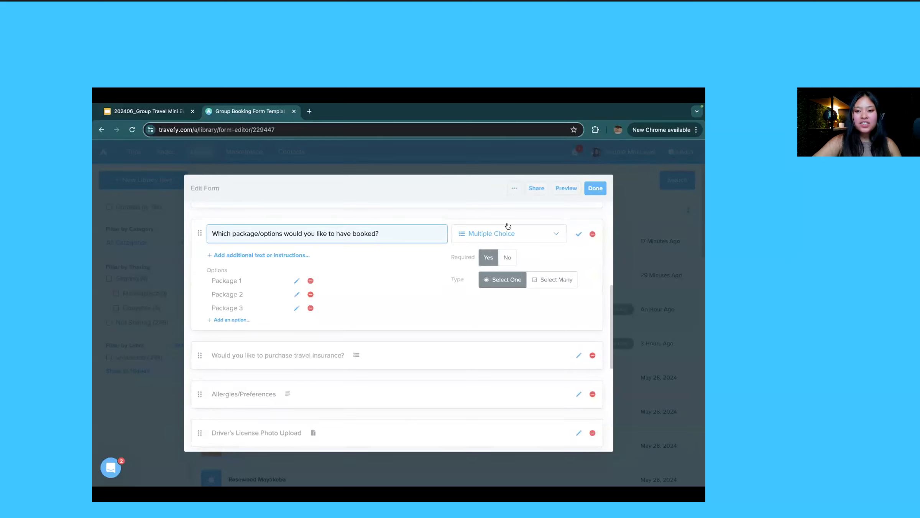
{"action": "left_click", "coordinate": [579, 234]}
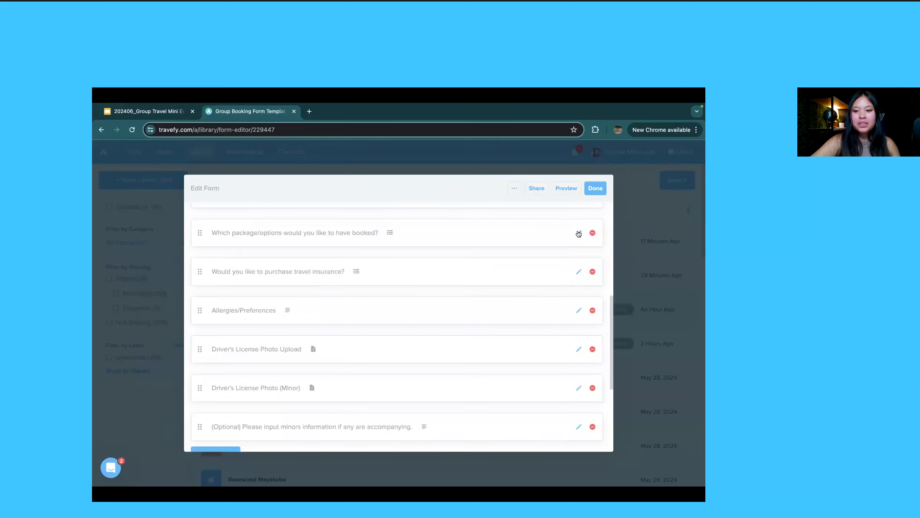
Step: Duplicate the Group Booking Form Template and close the copied form
{"action": "left_click", "coordinate": [512, 188]}
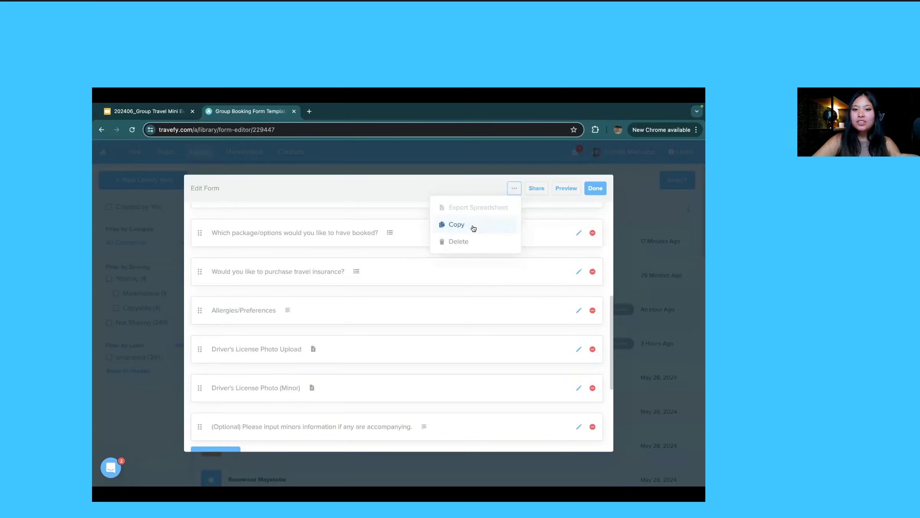
{"action": "left_click", "coordinate": [473, 225]}
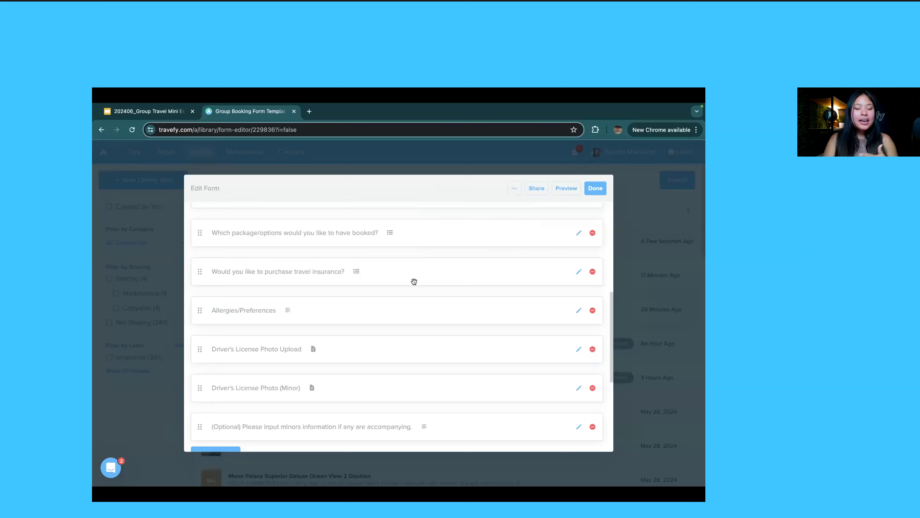
{"action": "scroll", "coordinate": [414, 281], "scroll_direction": "up", "scroll_amount": 5}
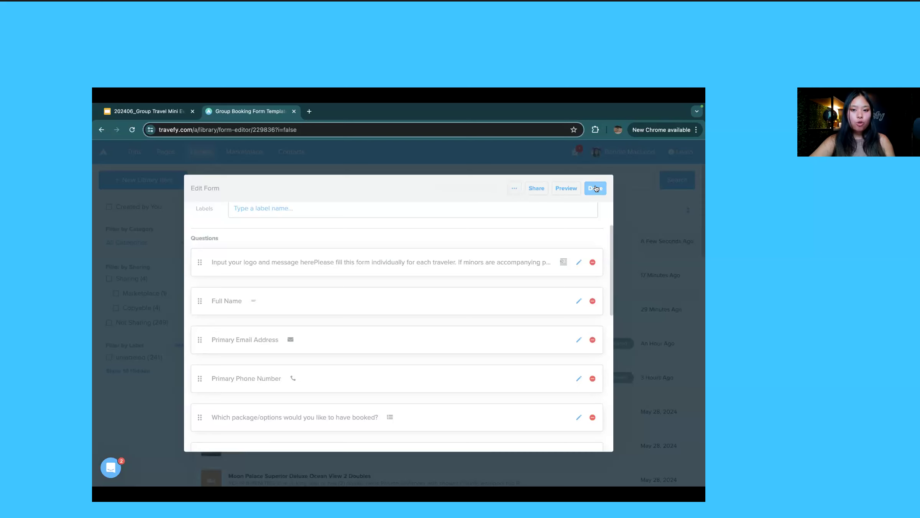
{"action": "left_click", "coordinate": [595, 188]}
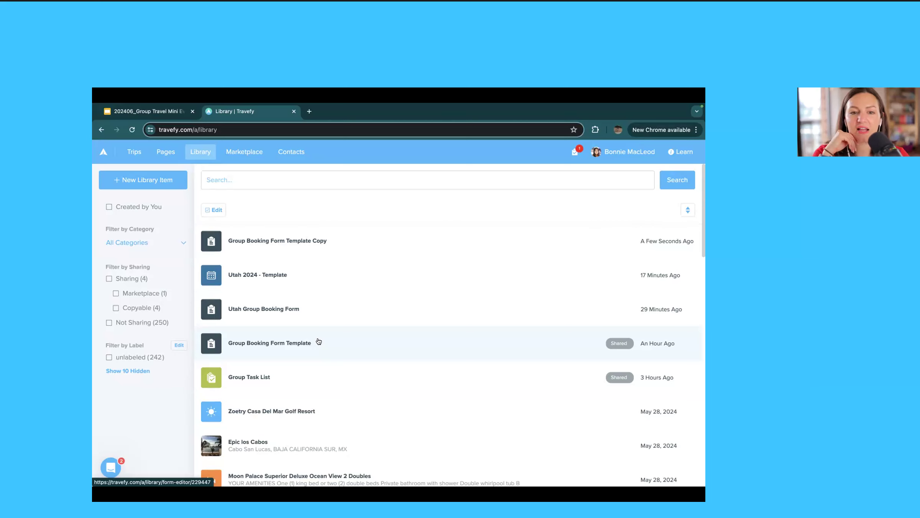
Step: Delete the form "Group Booking Form Template Copy" from the library
{"action": "left_click", "coordinate": [347, 237]}
{"action": "left_click", "coordinate": [514, 188]}
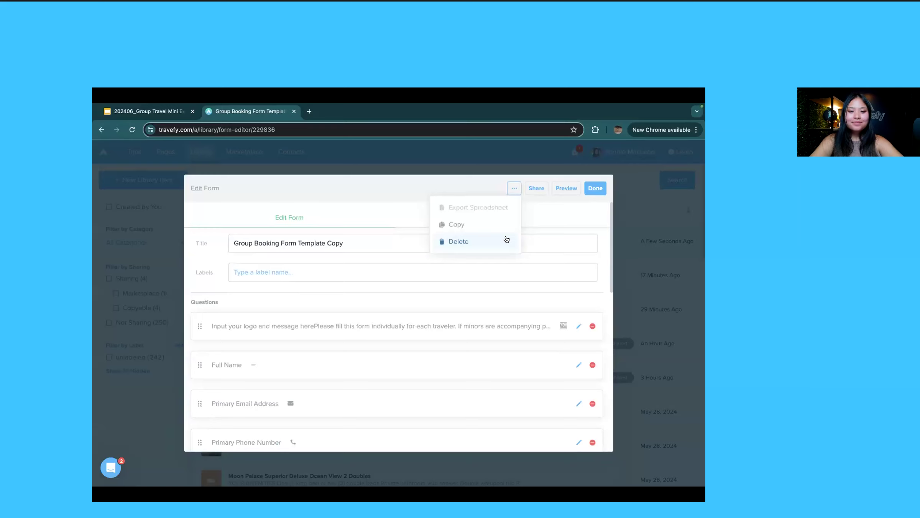
{"action": "left_click", "coordinate": [507, 240]}
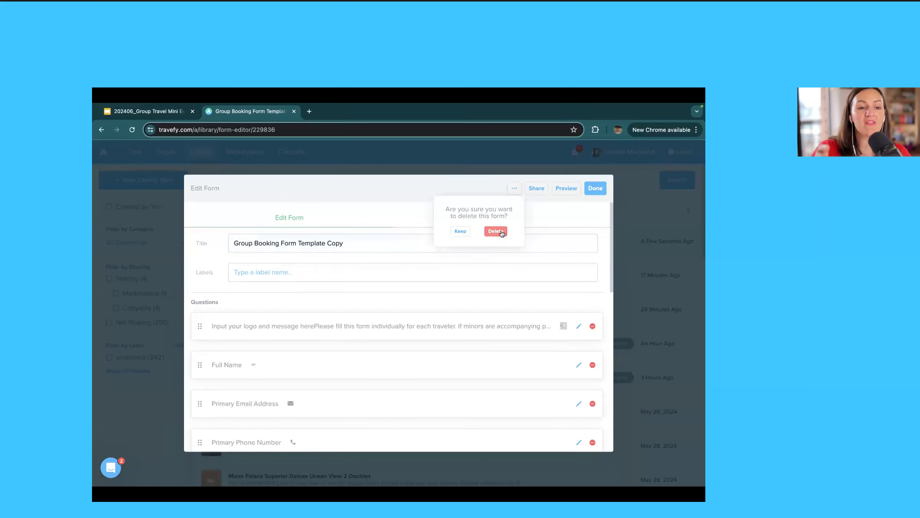
{"action": "left_click", "coordinate": [497, 231]}
{"action": "left_click", "coordinate": [600, 170]}
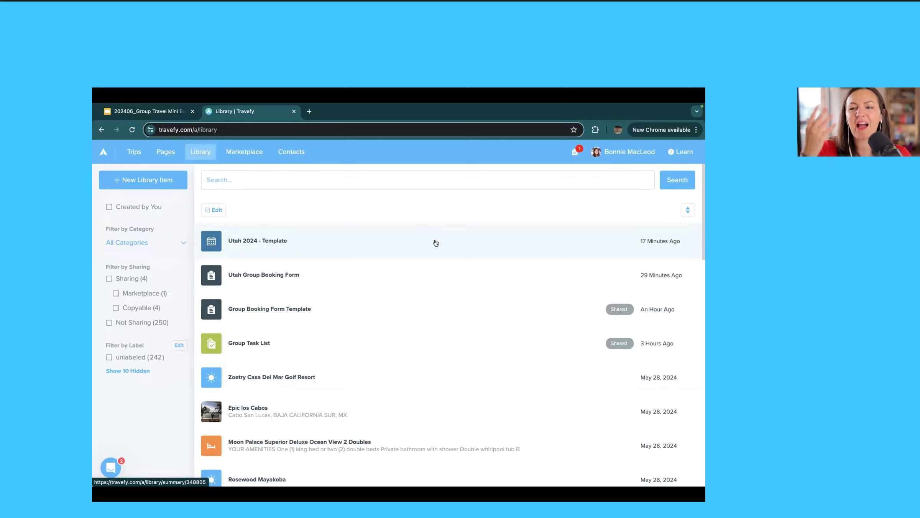
Step: Open the trip "Utah 2024 with Bonnie Voyage" for editing and add an Info event to Day 1
{"action": "left_click", "coordinate": [141, 153]}
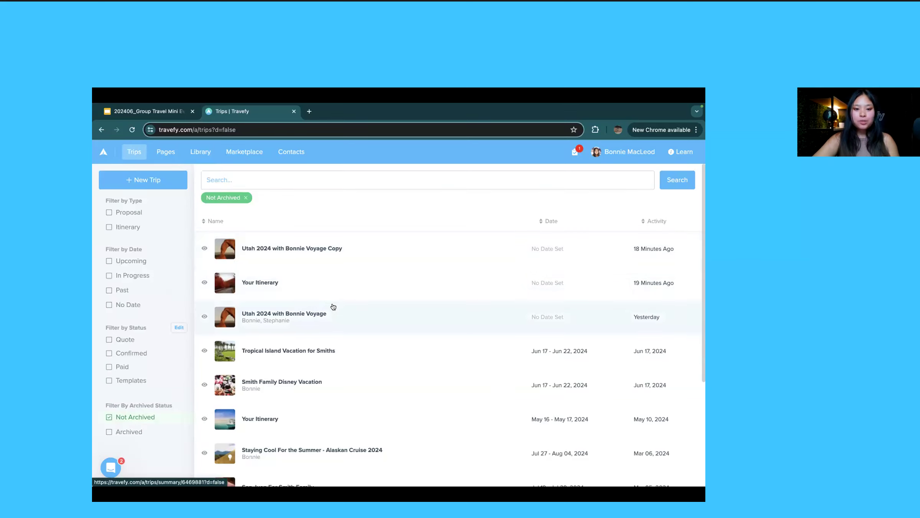
{"action": "left_click", "coordinate": [329, 327]}
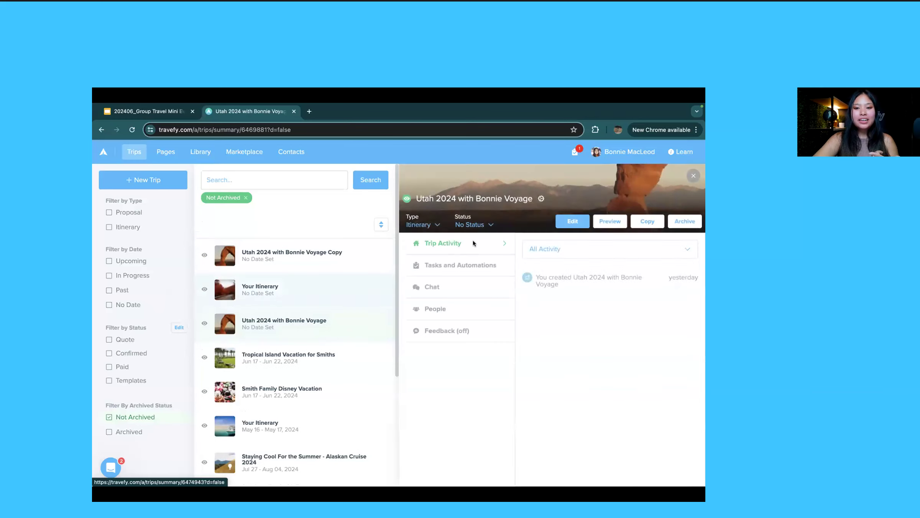
{"action": "left_click", "coordinate": [571, 221]}
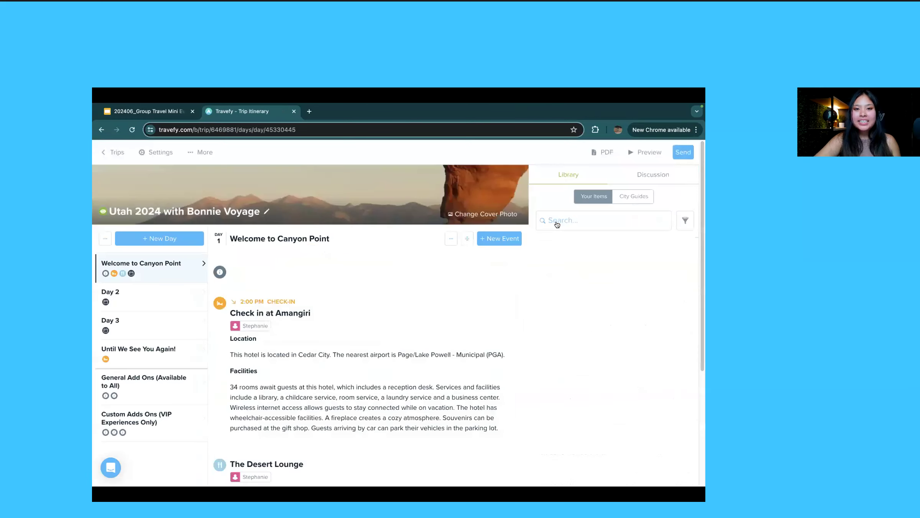
{"action": "left_click", "coordinate": [499, 238]}
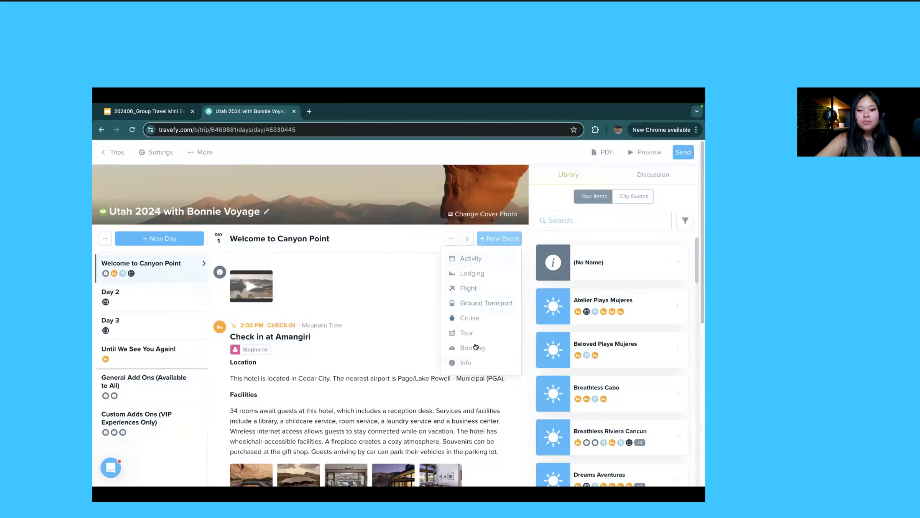
{"action": "left_click", "coordinate": [467, 362]}
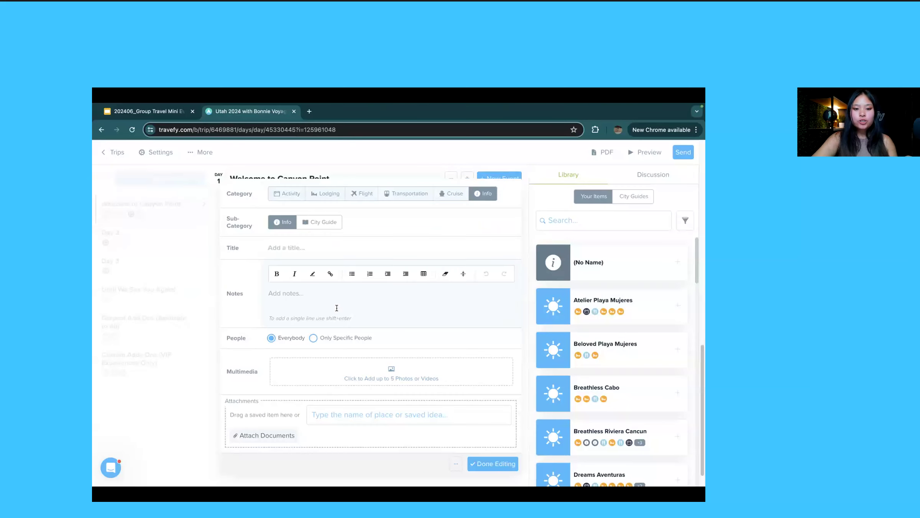
Step: Restrict the new Info event to Only Specific People and add your own account as the sole viewer
{"action": "left_click", "coordinate": [313, 339]}
{"action": "left_click", "coordinate": [313, 355]}
{"action": "type", "text": "you"}
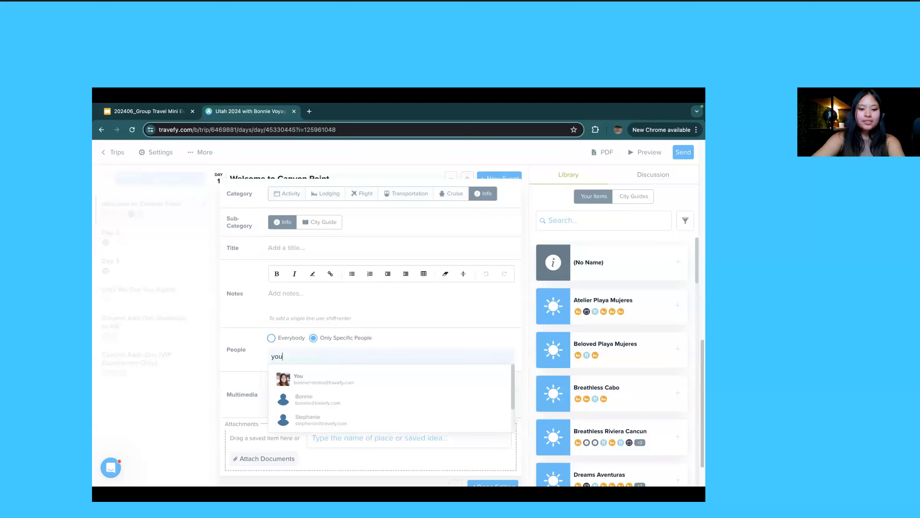
{"action": "left_click", "coordinate": [327, 380]}
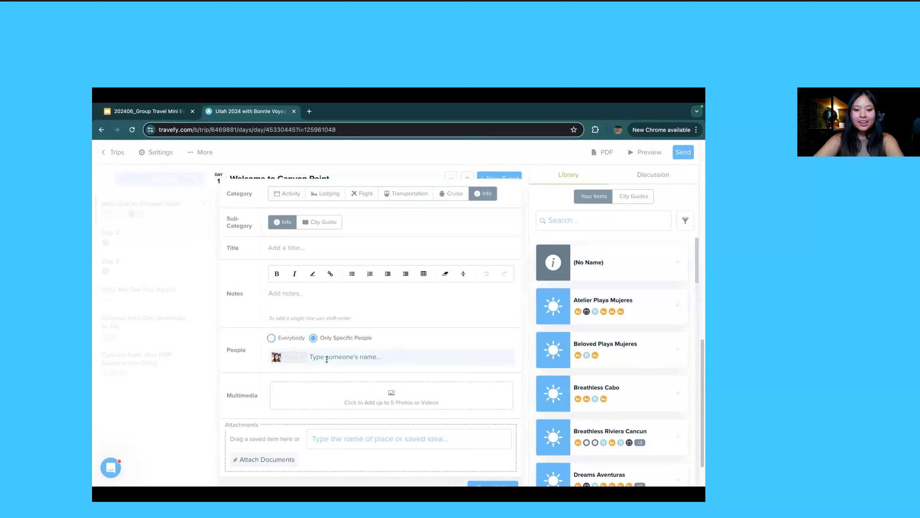
Step: Title the Info event "Private Notes" and go to its notes field, leaving the note text empty
{"action": "left_click", "coordinate": [284, 247]}
{"action": "type", "text": "Privat"}
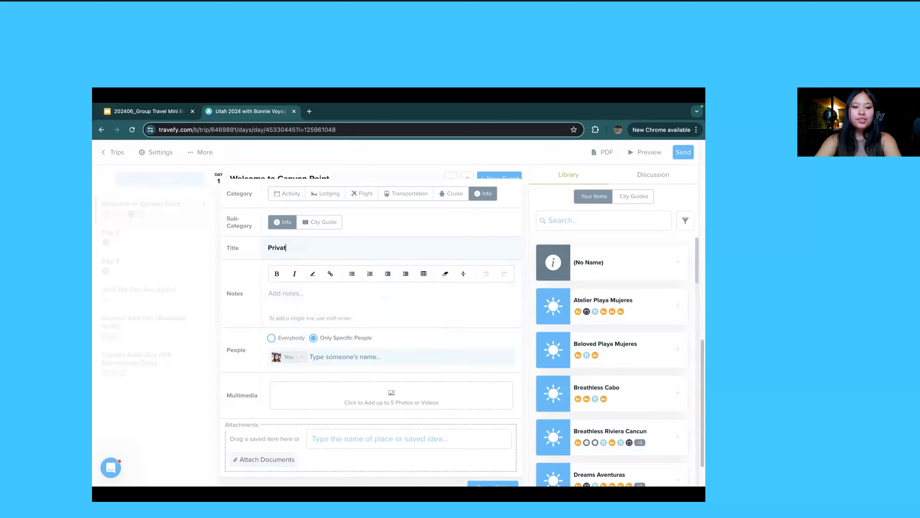
{"action": "type", "text": "e Notes"}
{"action": "left_click", "coordinate": [288, 295]}
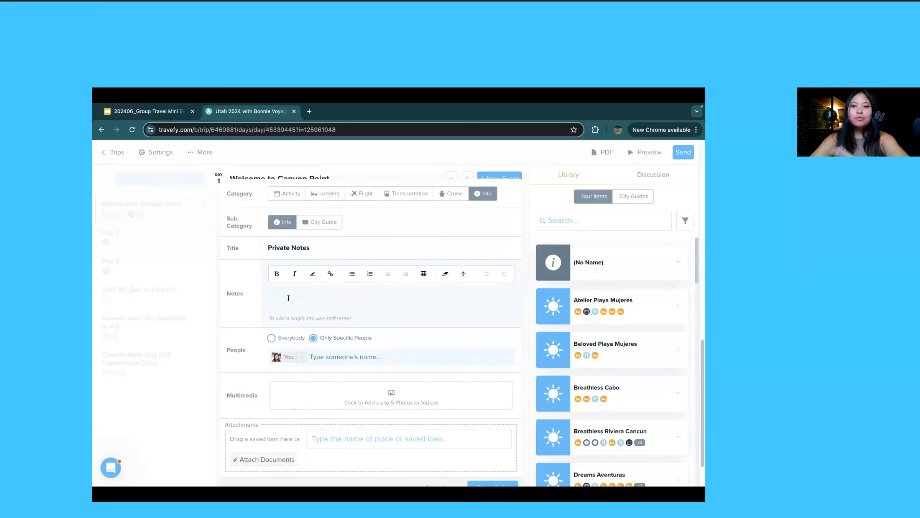
{"action": "scroll", "coordinate": [288, 298], "scroll_direction": "down", "scroll_amount": 2}
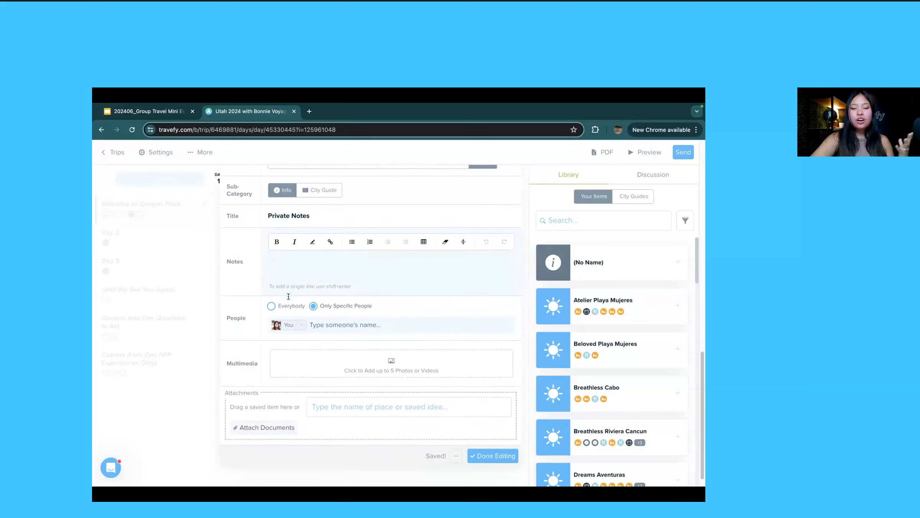
{"action": "scroll", "coordinate": [289, 298], "scroll_direction": "down", "scroll_amount": 1}
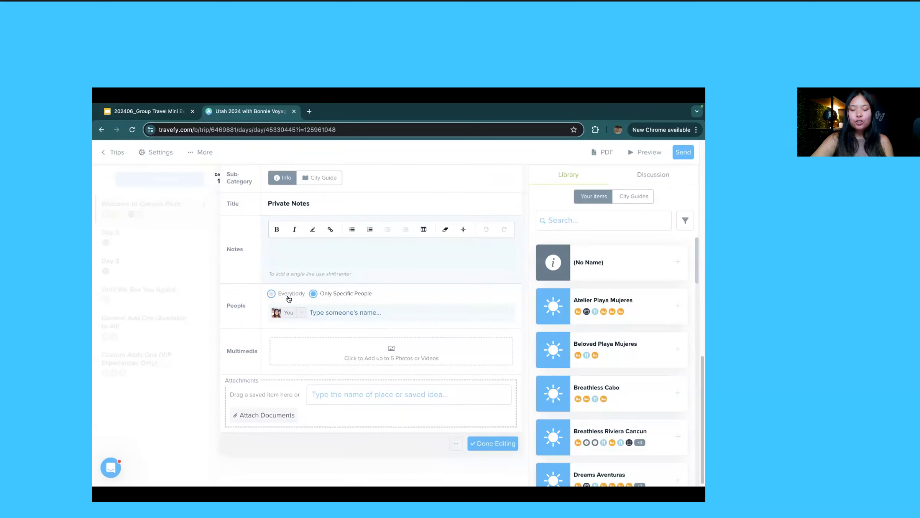
{"action": "scroll", "coordinate": [289, 299], "scroll_direction": "down", "scroll_amount": 1}
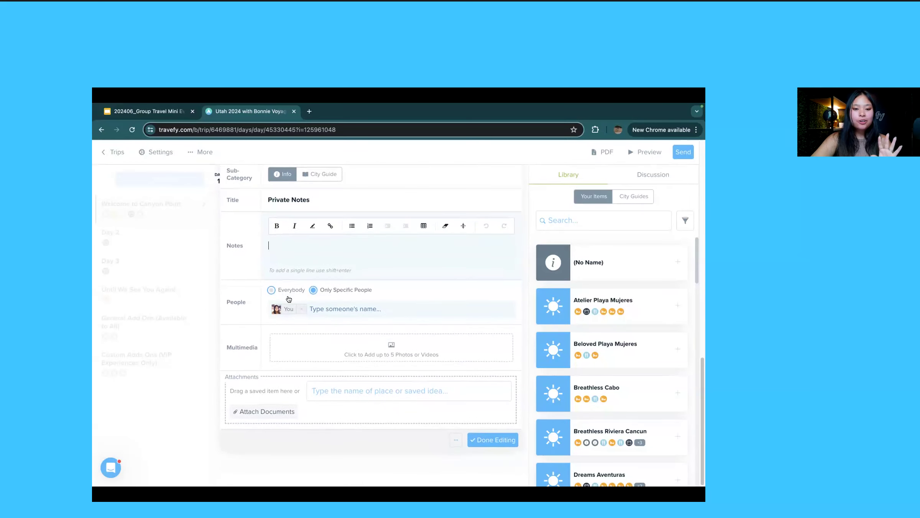
Step: Delete the Private Notes event and return to the trips list
{"action": "left_click", "coordinate": [457, 441]}
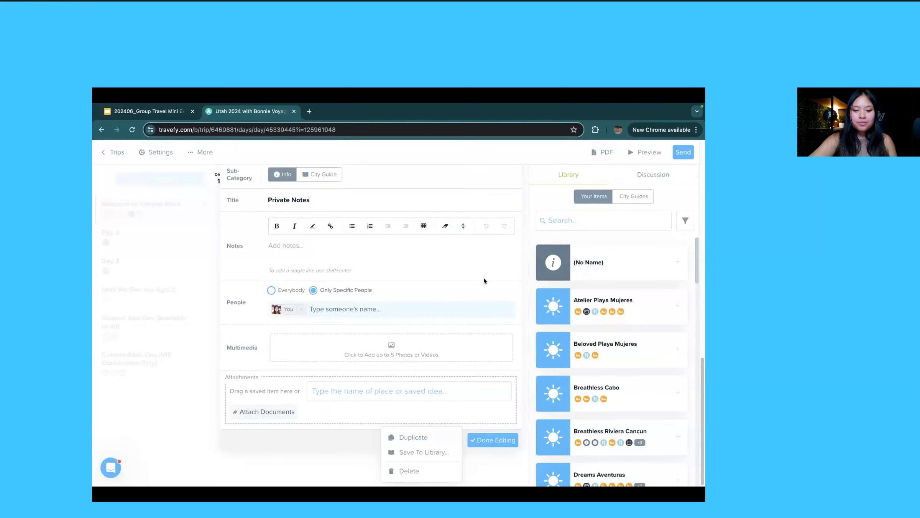
{"action": "left_click", "coordinate": [424, 472]}
{"action": "left_click", "coordinate": [116, 148]}
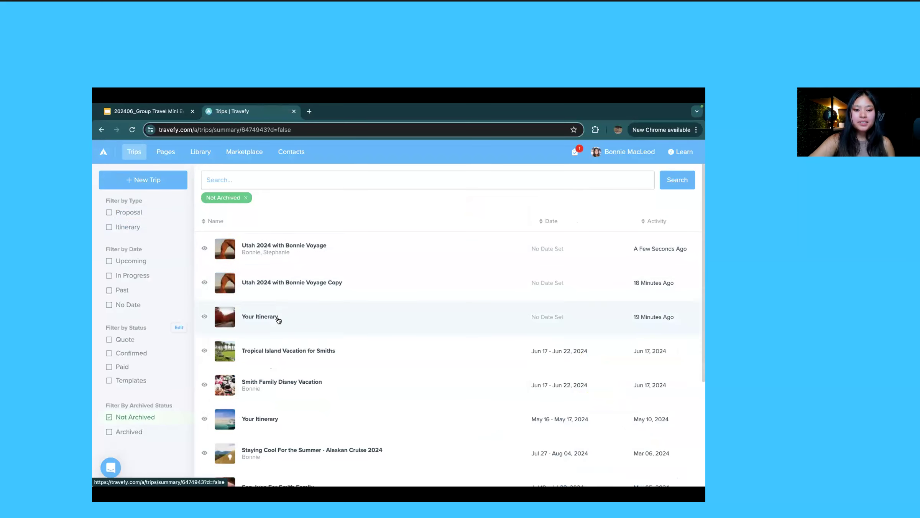
Step: Add a new task to the Tasks and Automations of "Utah 2024 with Bonnie Voyage" and inspect its due date and note fields
{"action": "left_click", "coordinate": [279, 320]}
{"action": "left_click", "coordinate": [277, 253]}
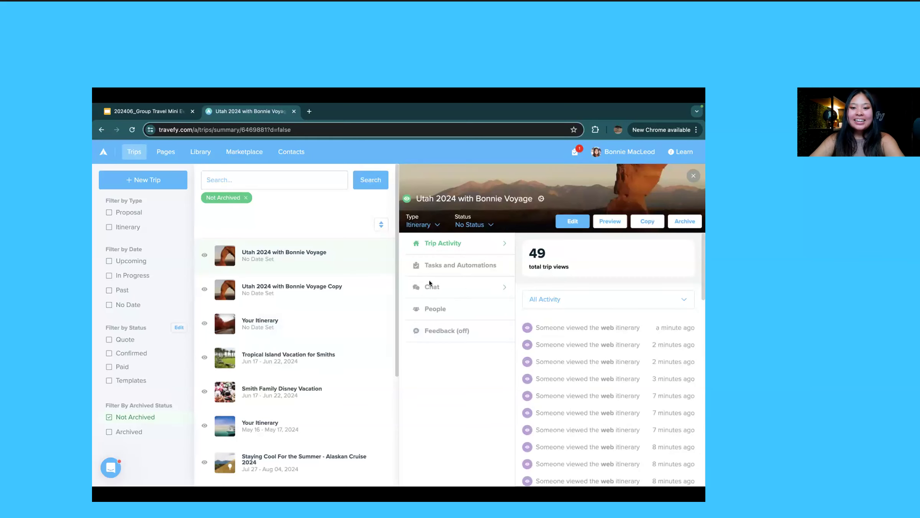
{"action": "left_click", "coordinate": [430, 265]}
{"action": "left_click", "coordinate": [692, 250]}
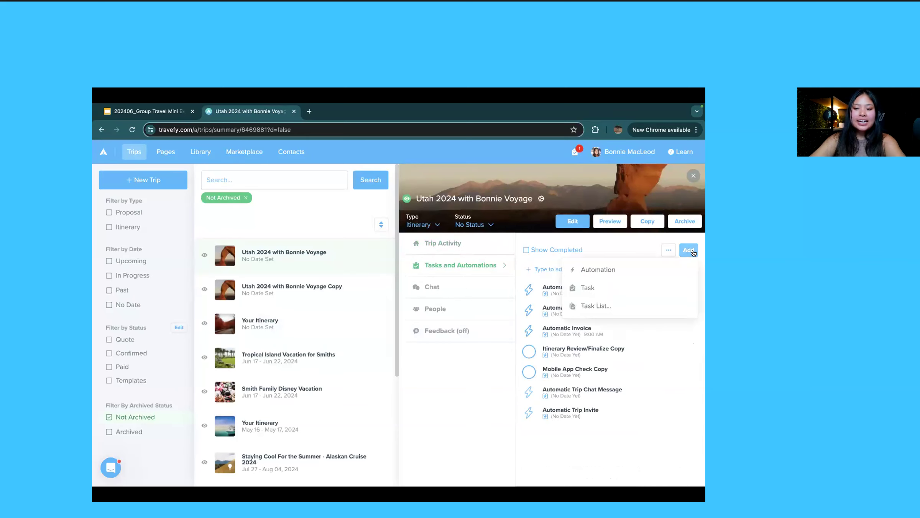
{"action": "left_click", "coordinate": [639, 288]}
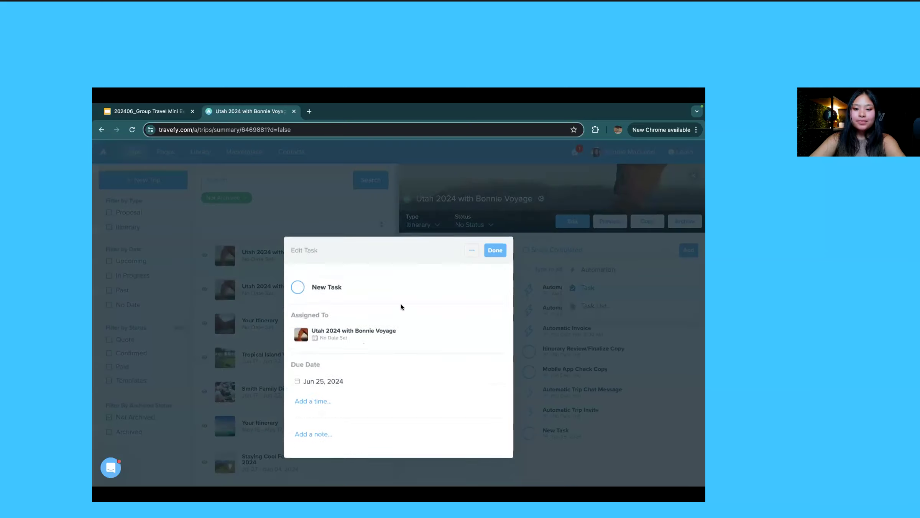
{"action": "left_click", "coordinate": [315, 396]}
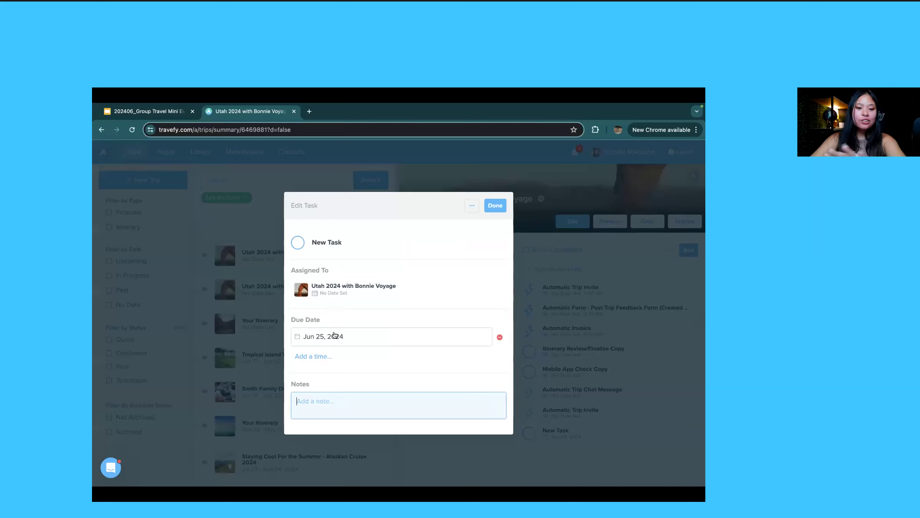
{"action": "left_click", "coordinate": [499, 337]}
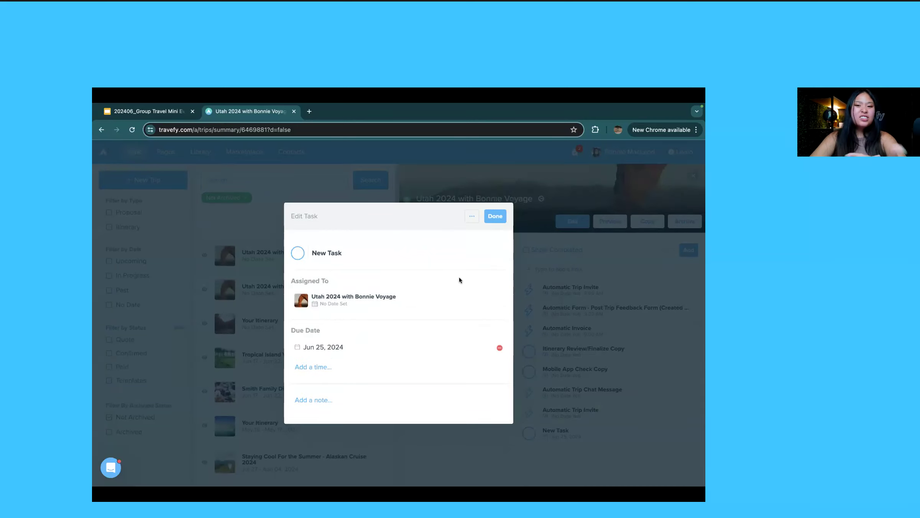
Step: Delete the new task and check the trip's option for saving the current task list to the library
{"action": "left_click", "coordinate": [472, 216]}
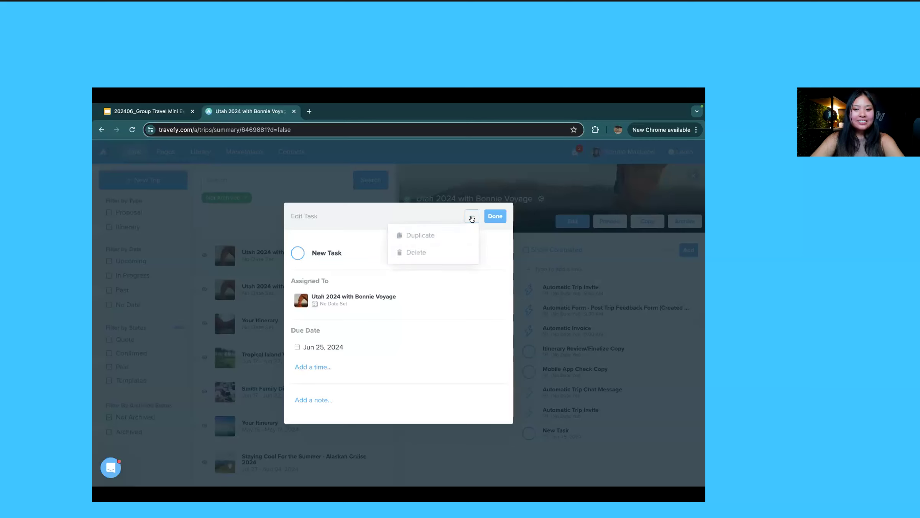
{"action": "left_click", "coordinate": [472, 253]}
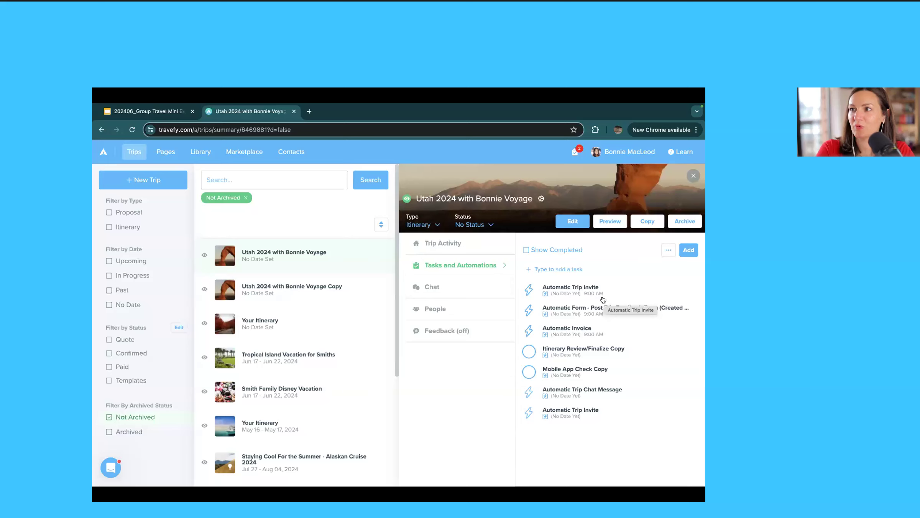
{"action": "left_click", "coordinate": [664, 251]}
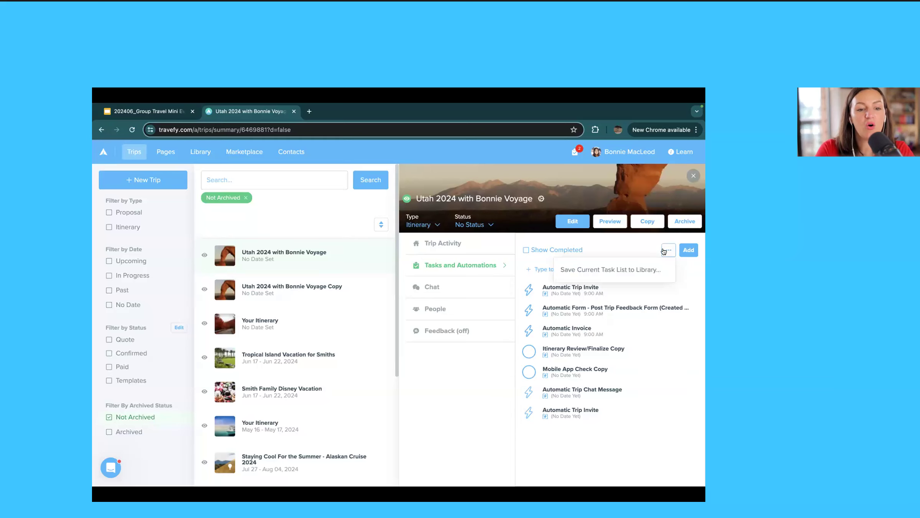
{"action": "left_click", "coordinate": [652, 238]}
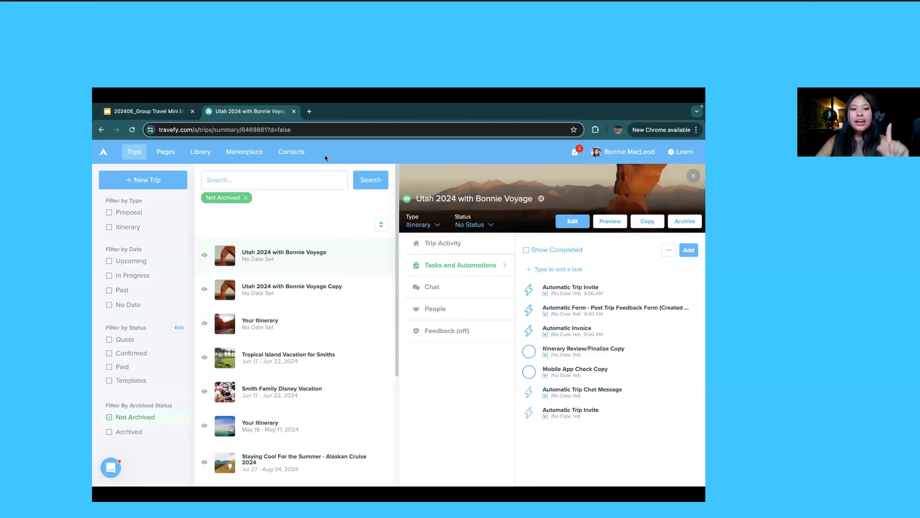
Step: Open the Group Booking Form Template from the library, review its questions and make a copy of the form
{"action": "left_click", "coordinate": [209, 152]}
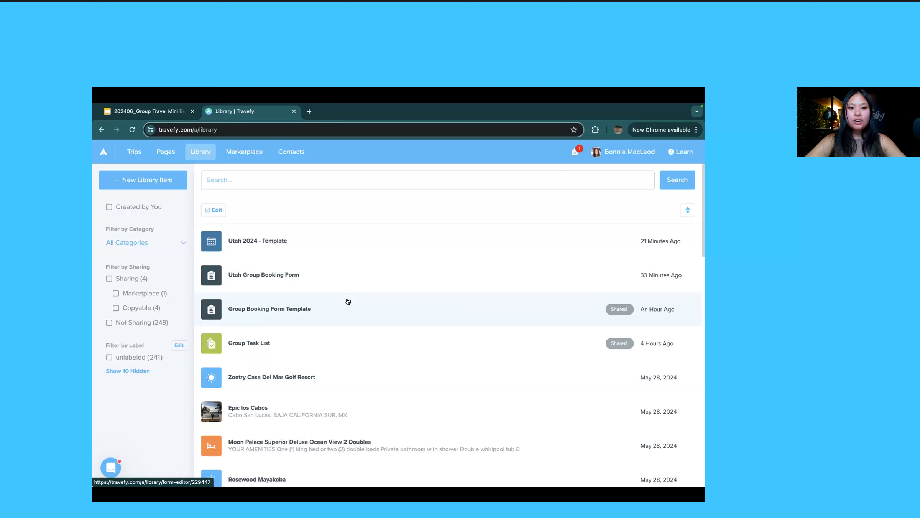
{"action": "left_click", "coordinate": [356, 317]}
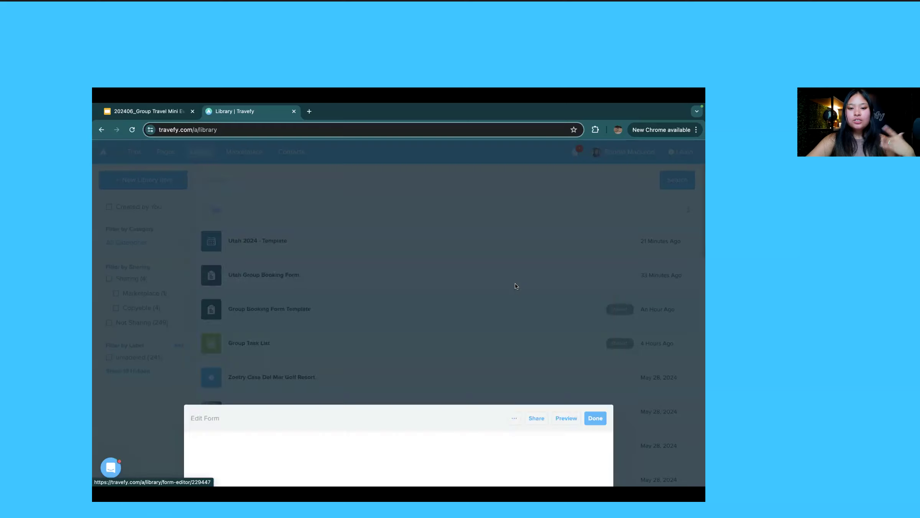
{"action": "scroll", "coordinate": [545, 219], "scroll_direction": "down", "scroll_amount": 5}
{"action": "scroll", "coordinate": [545, 218], "scroll_direction": "down", "scroll_amount": 3}
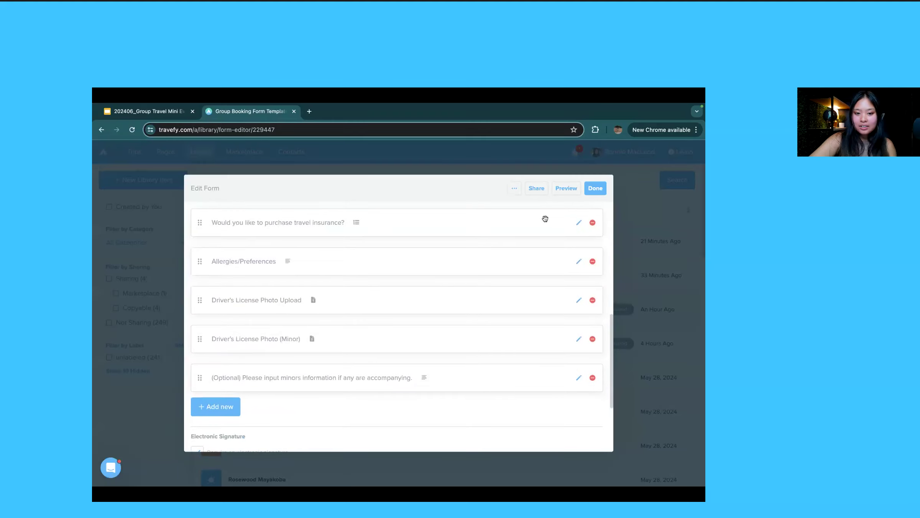
{"action": "left_click", "coordinate": [537, 189]}
{"action": "left_click", "coordinate": [514, 188]}
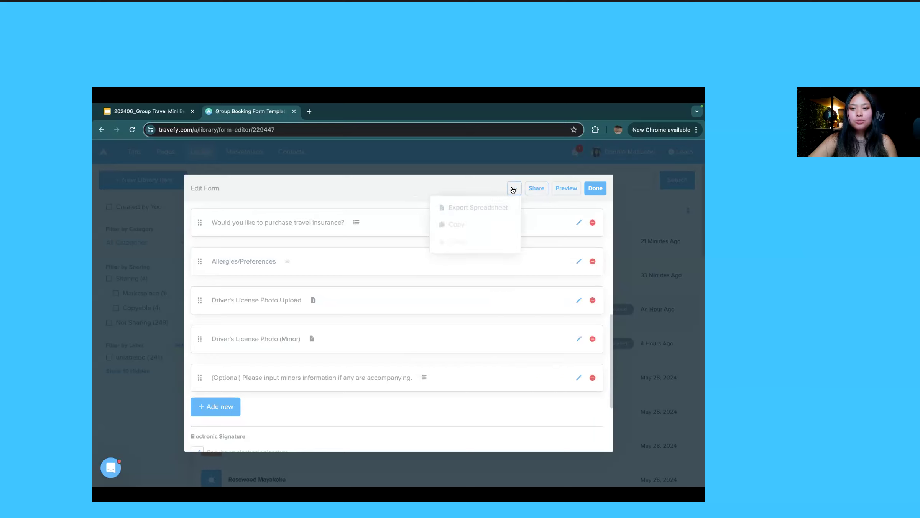
{"action": "left_click", "coordinate": [498, 224]}
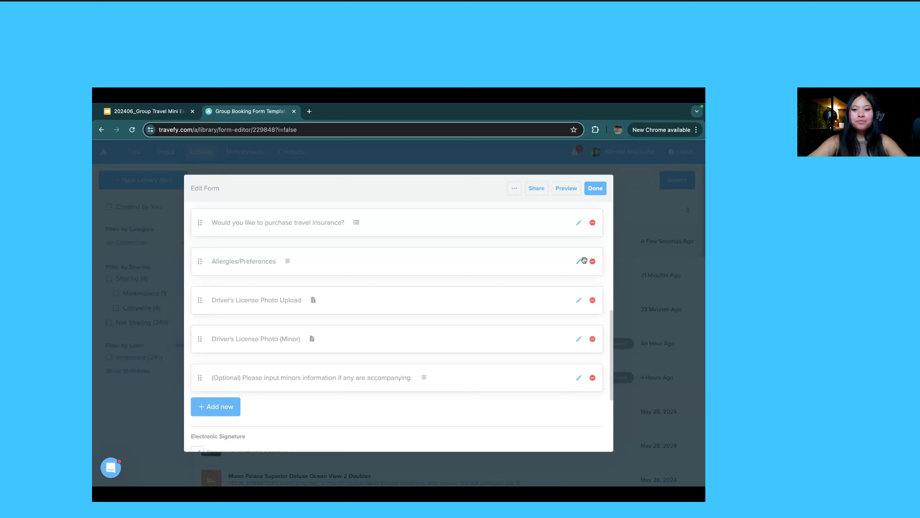
Step: Review the copied form's questions and inspect the Smart Field settings of the Primary Email Address question without changing them
{"action": "scroll", "coordinate": [584, 261], "scroll_direction": "up", "scroll_amount": 10}
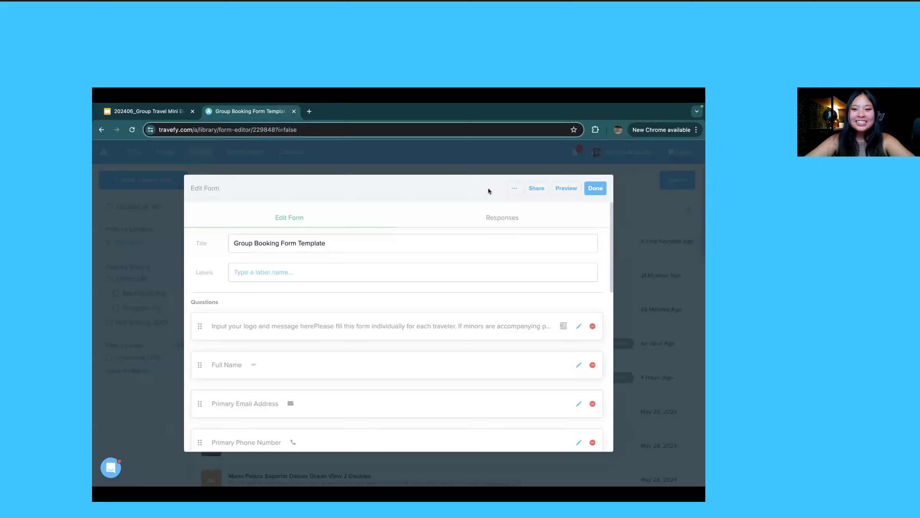
{"action": "left_click", "coordinate": [515, 188]}
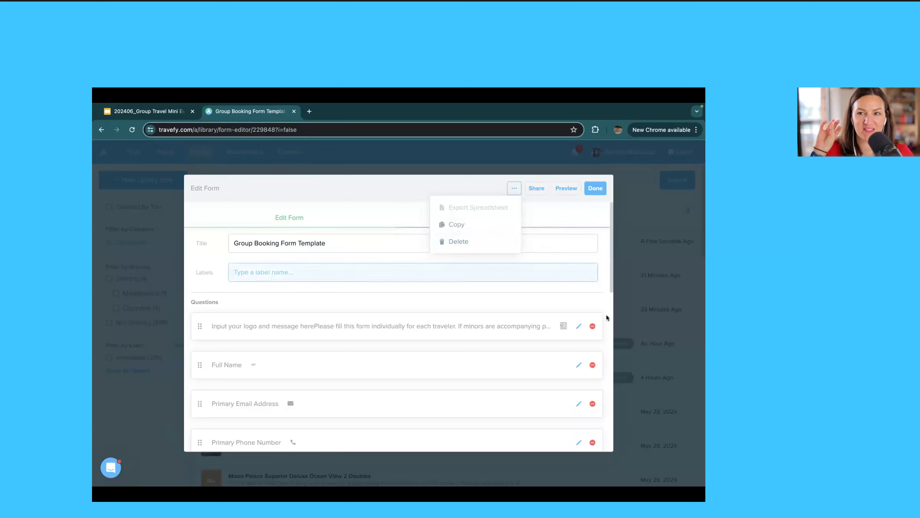
{"action": "left_click", "coordinate": [597, 305]}
{"action": "scroll", "coordinate": [596, 345], "scroll_direction": "down", "scroll_amount": 1}
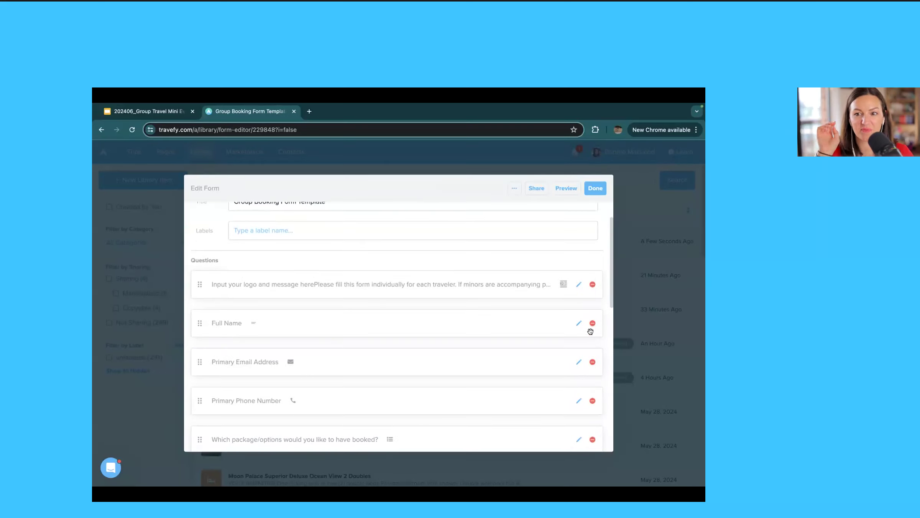
{"action": "left_click", "coordinate": [579, 364]}
{"action": "left_click", "coordinate": [531, 356]}
{"action": "left_click", "coordinate": [407, 336]}
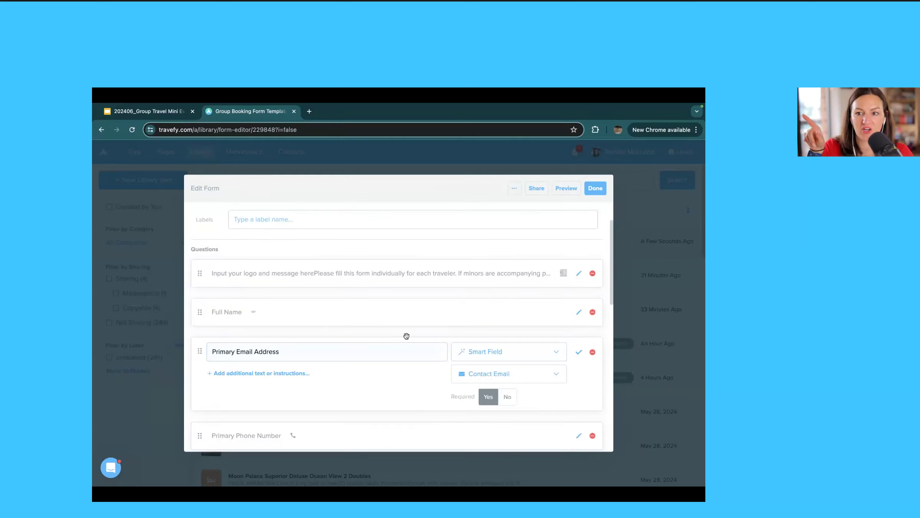
{"action": "left_click", "coordinate": [578, 352]}
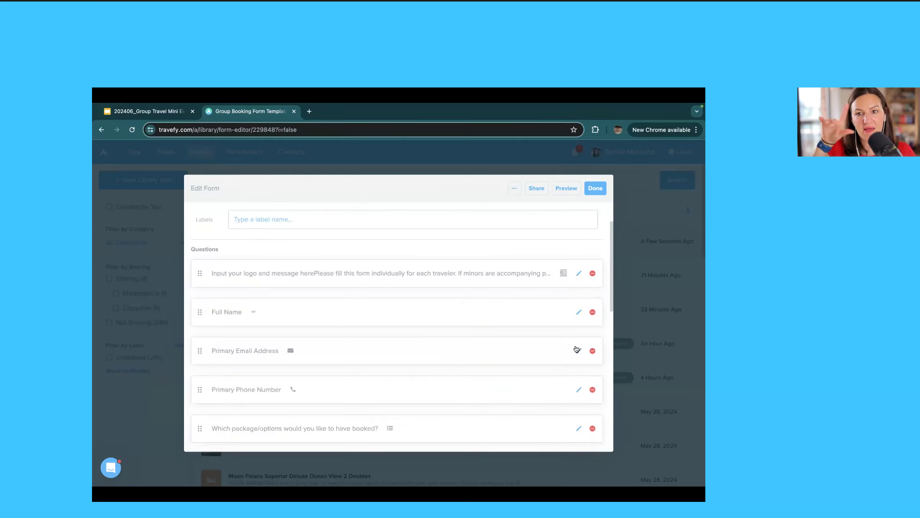
Step: Delete the copied booking form
{"action": "left_click", "coordinate": [514, 188]}
{"action": "left_click", "coordinate": [506, 241]}
{"action": "left_click", "coordinate": [495, 230]}
Step: Go to the contacts list and open the second contact to examine their details, custom fields and labels
{"action": "left_click", "coordinate": [292, 151]}
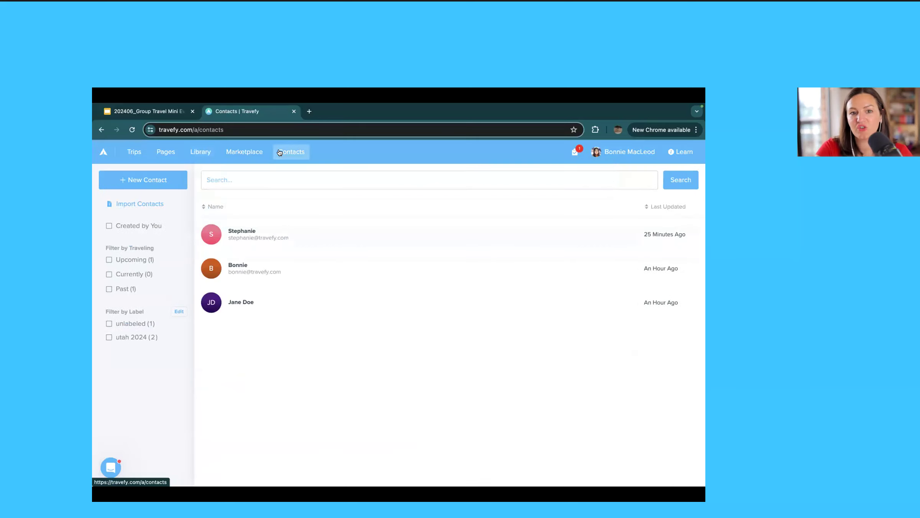
{"action": "left_click", "coordinate": [299, 268]}
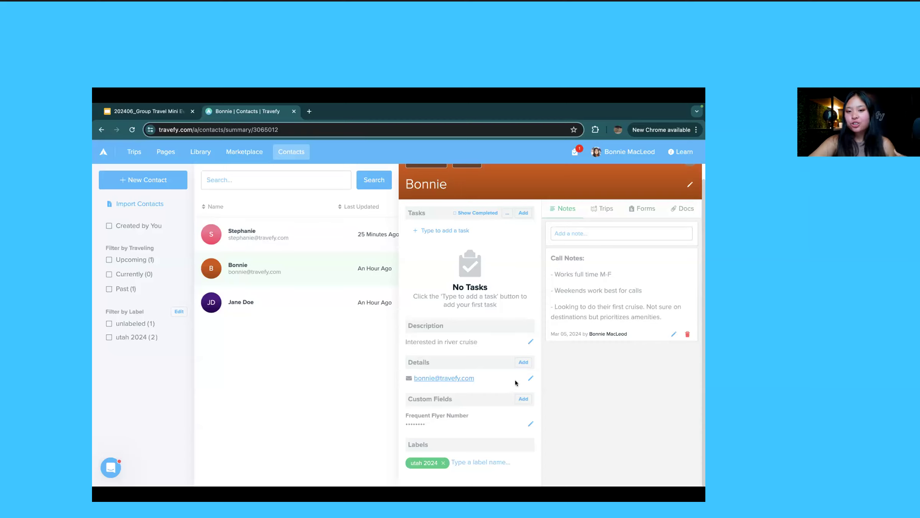
Step: Check the forms sent to the open contact and return to their notes
{"action": "left_click", "coordinate": [634, 212]}
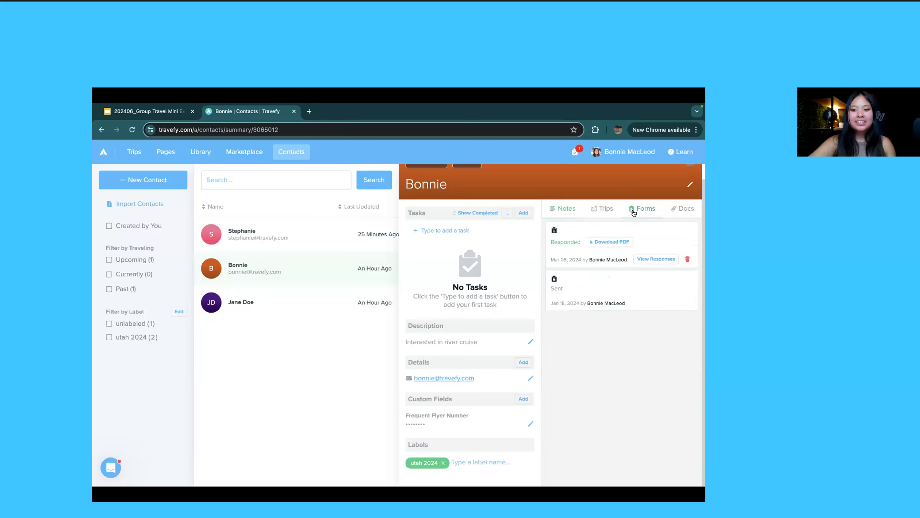
{"action": "left_click", "coordinate": [558, 213]}
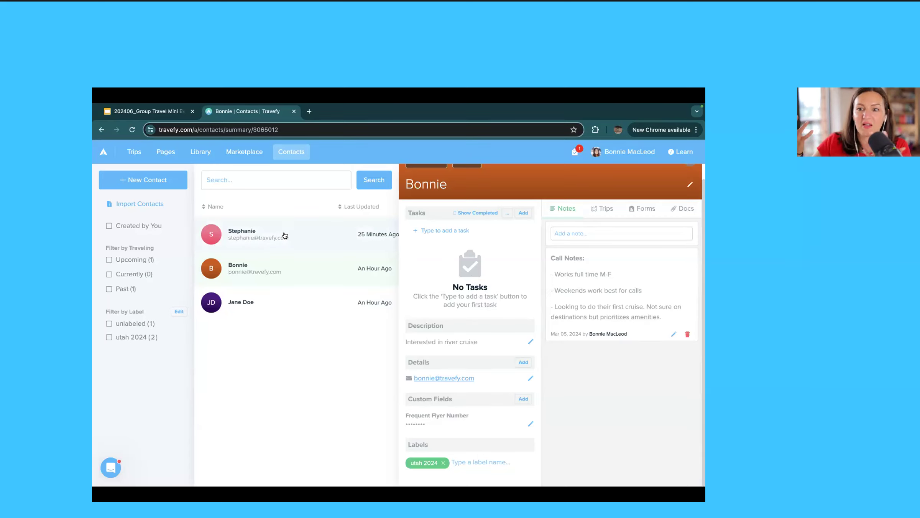
Step: Go to the library, dismiss the deletion notice and open the Utah Group Booking Form
{"action": "left_click", "coordinate": [201, 152]}
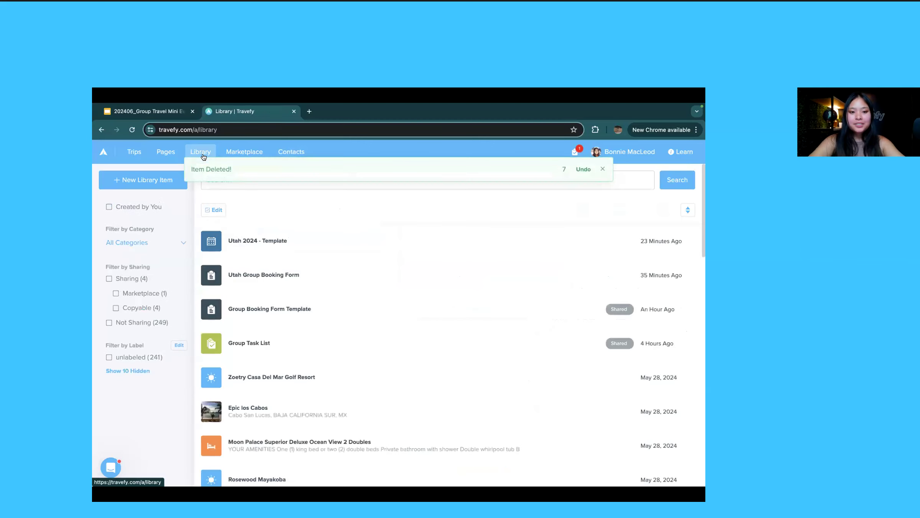
{"action": "left_click", "coordinate": [603, 169]}
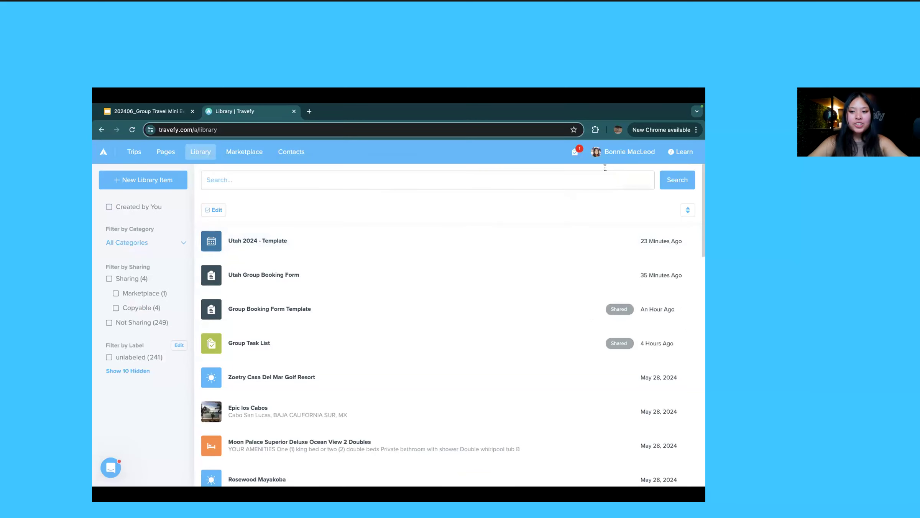
{"action": "left_click", "coordinate": [351, 263]}
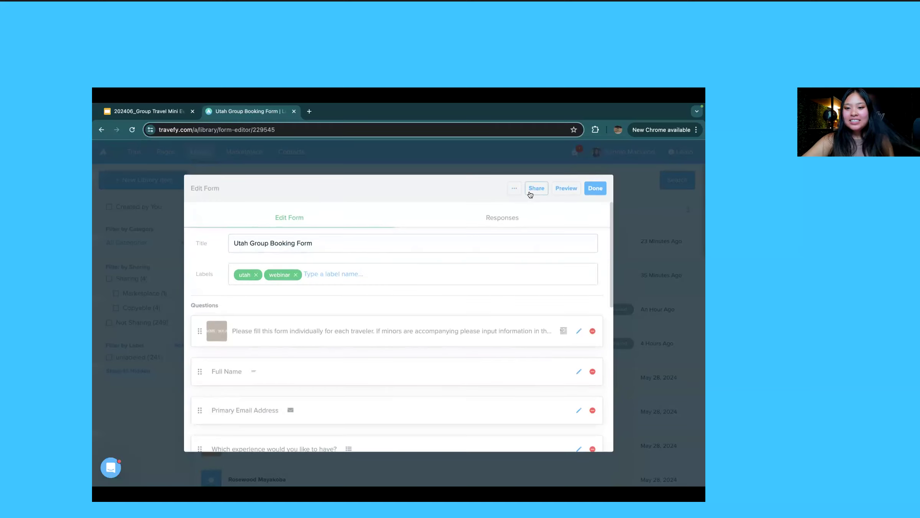
Step: Inspect the Driver's License Upload question and its answer type options, and close it without changes
{"action": "scroll", "coordinate": [502, 244], "scroll_direction": "down", "scroll_amount": 10}
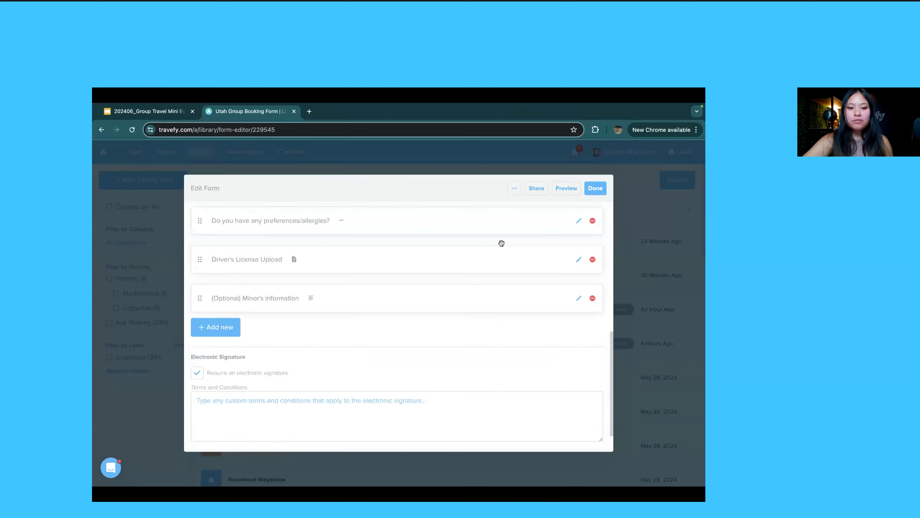
{"action": "left_click", "coordinate": [578, 259]}
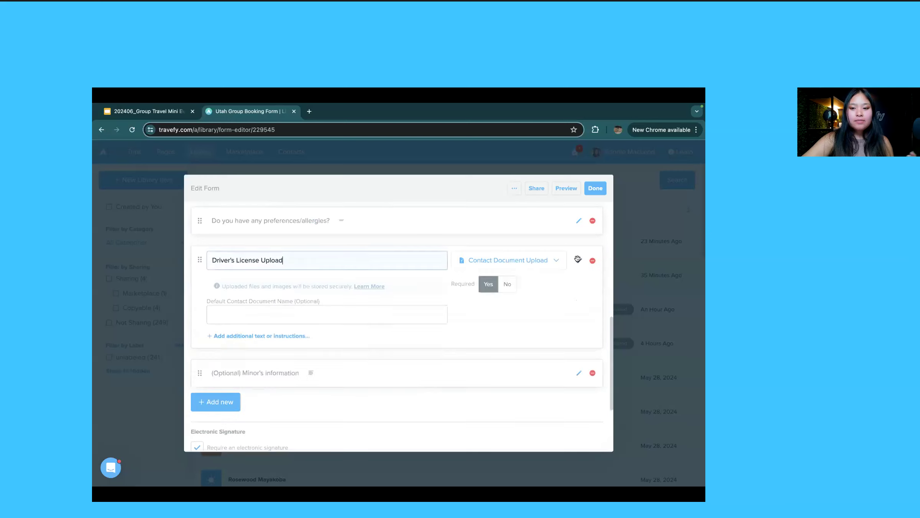
{"action": "left_click", "coordinate": [533, 265]}
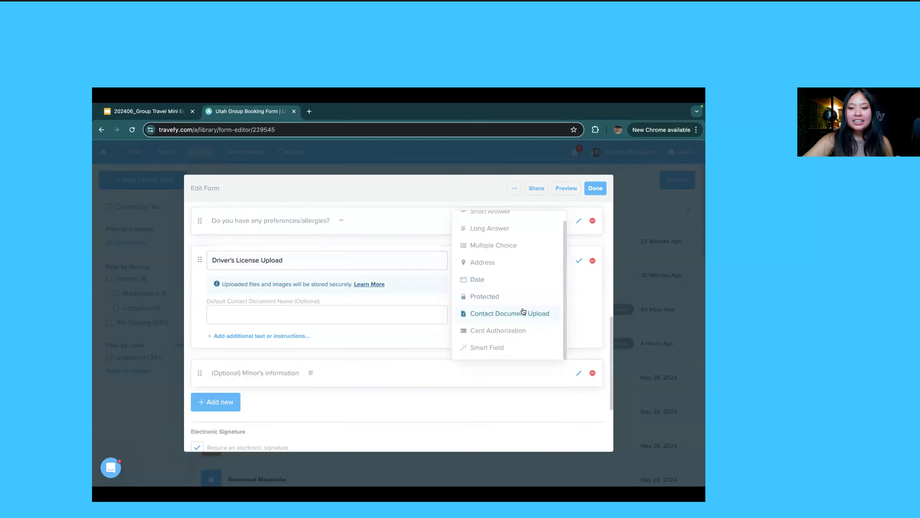
{"action": "left_click", "coordinate": [437, 275]}
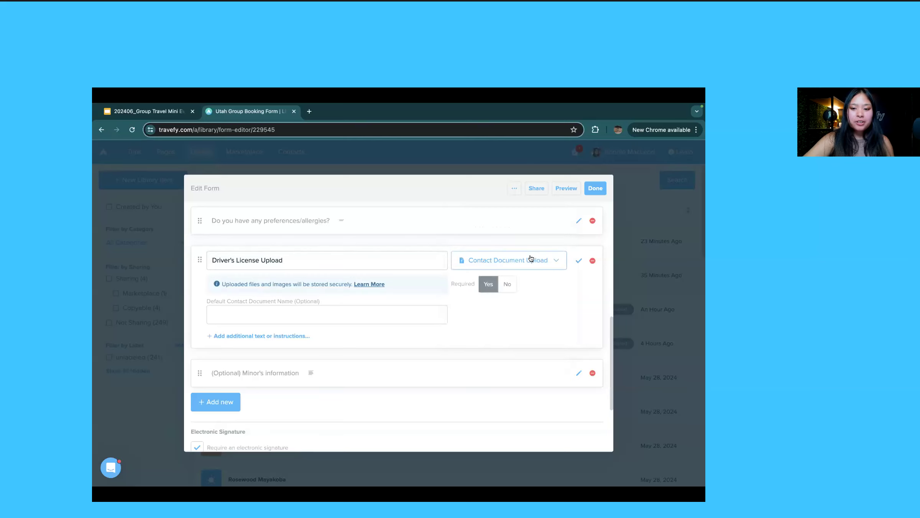
{"action": "triple_click", "coordinate": [334, 261]}
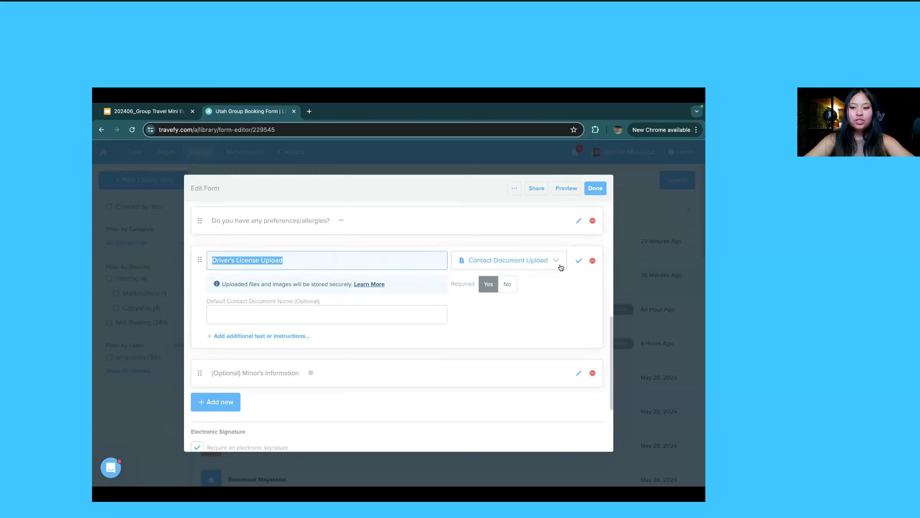
{"action": "left_click", "coordinate": [578, 261]}
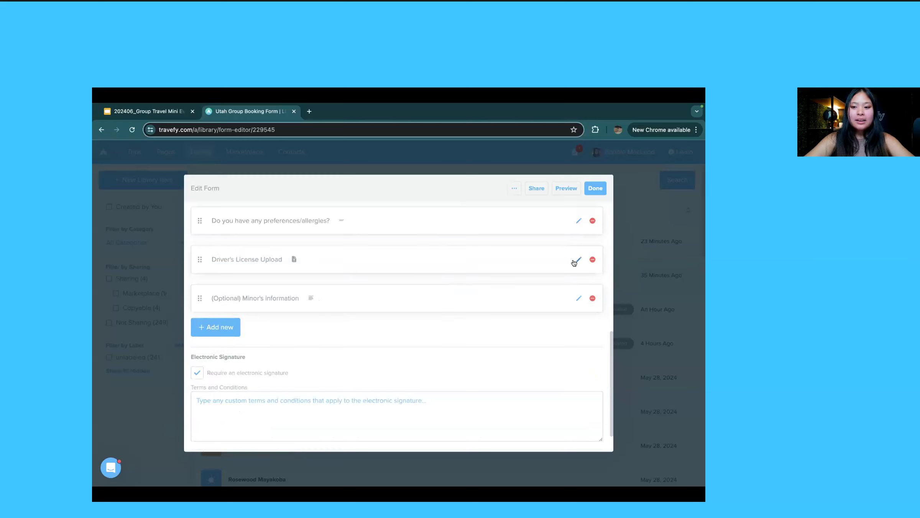
Step: Add a blank question to the booking form to examine the available answer types, and remove the question again
{"action": "left_click", "coordinate": [233, 326]}
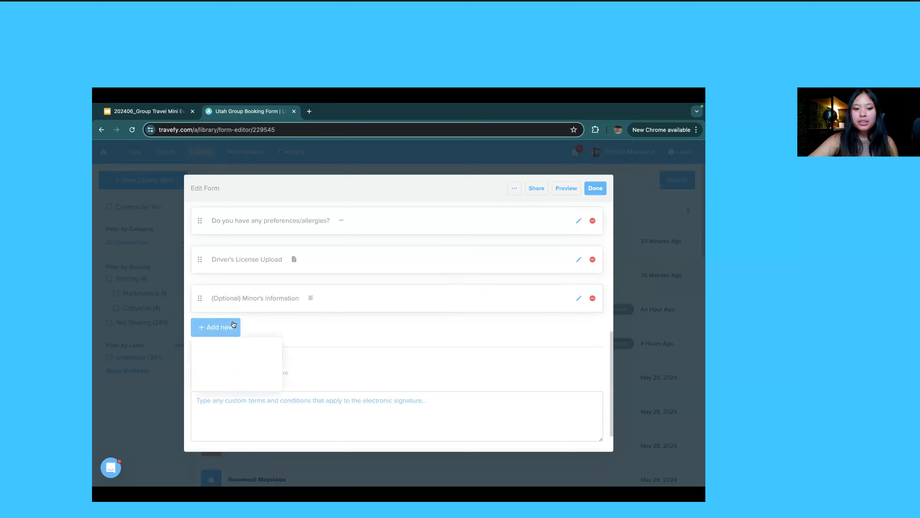
{"action": "left_click", "coordinate": [241, 355]}
{"action": "left_click", "coordinate": [468, 343]}
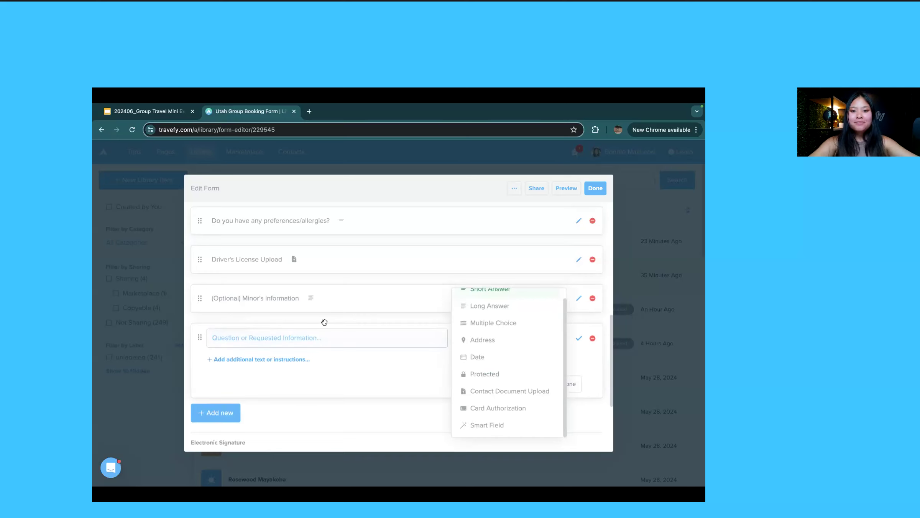
{"action": "scroll", "coordinate": [335, 288], "scroll_direction": "down", "scroll_amount": 2}
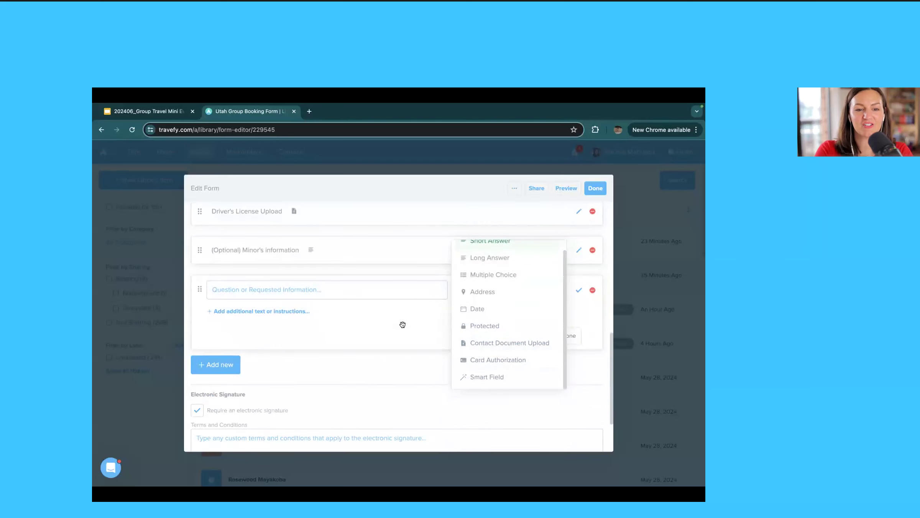
{"action": "scroll", "coordinate": [407, 290], "scroll_direction": "up", "scroll_amount": 1}
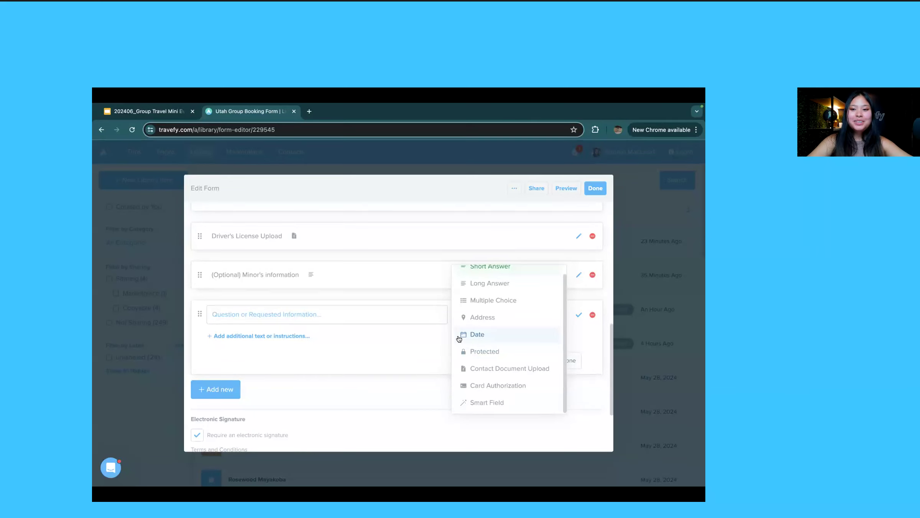
{"action": "left_click", "coordinate": [444, 332]}
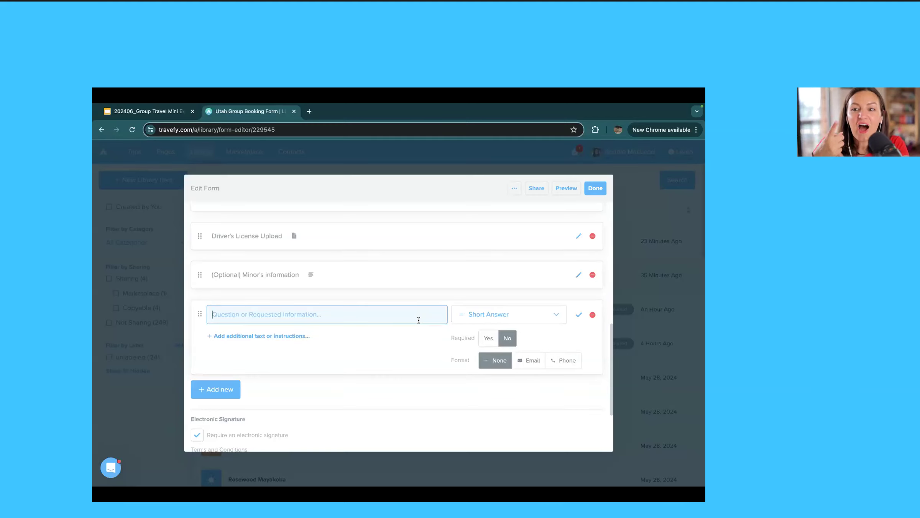
{"action": "left_click", "coordinate": [592, 314]}
{"action": "left_click", "coordinate": [435, 323]}
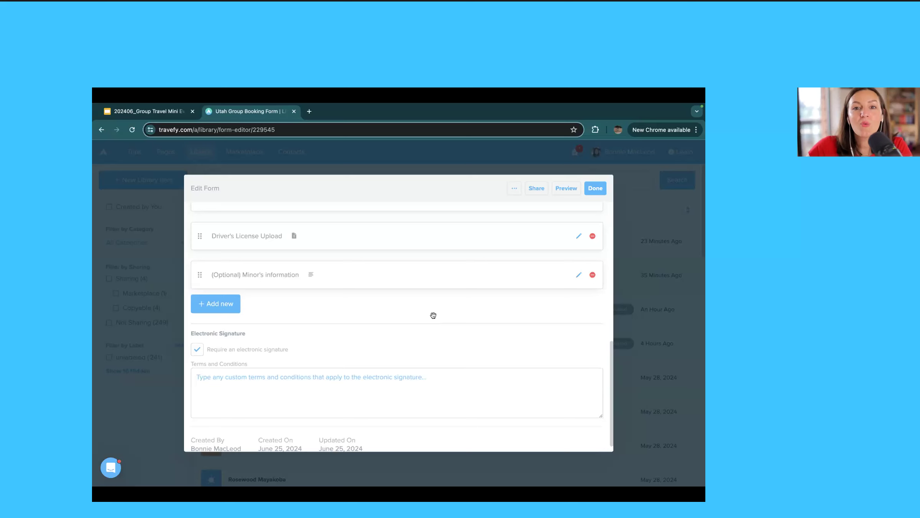
Step: Look over the Utah Group Booking Form's questions and electronic signature section, and close the form
{"action": "scroll", "coordinate": [470, 253], "scroll_direction": "up", "scroll_amount": 10}
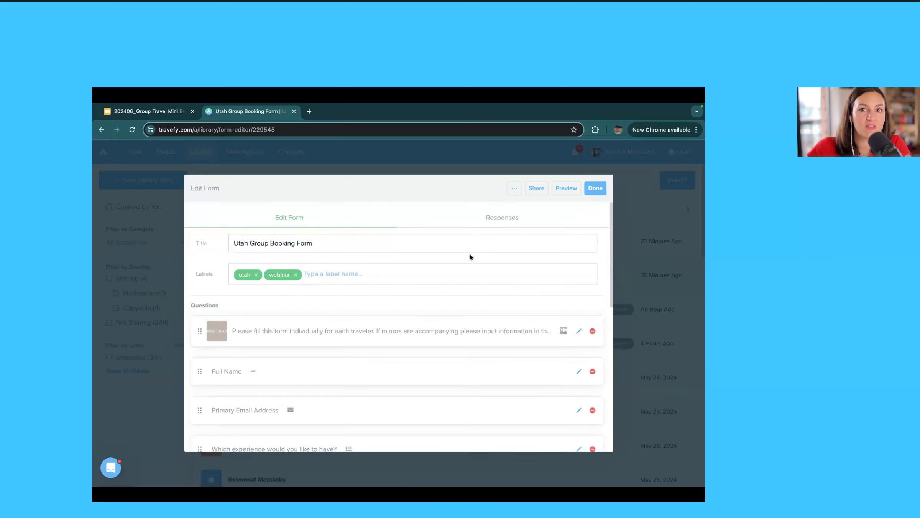
{"action": "scroll", "coordinate": [553, 261], "scroll_direction": "down", "scroll_amount": 10}
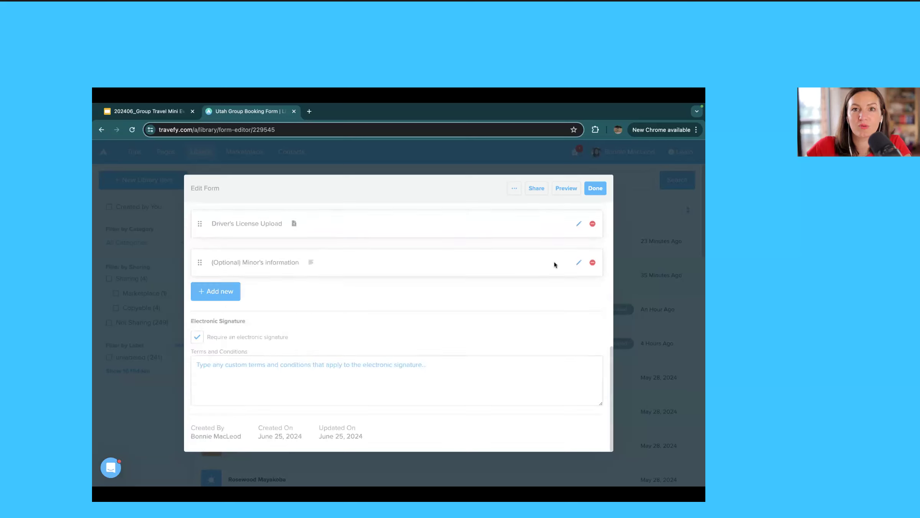
{"action": "scroll", "coordinate": [569, 232], "scroll_direction": "up", "scroll_amount": 5}
{"action": "left_click", "coordinate": [593, 190]}
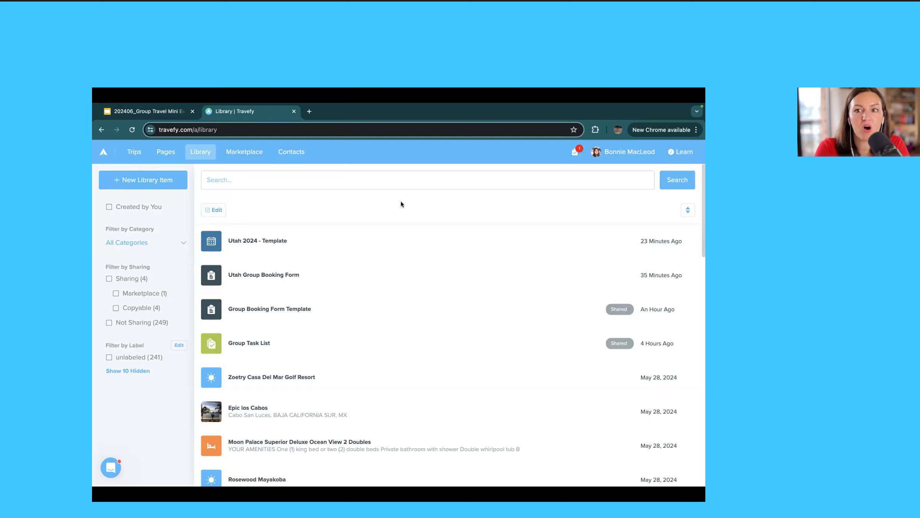
{"action": "left_click", "coordinate": [303, 187]}
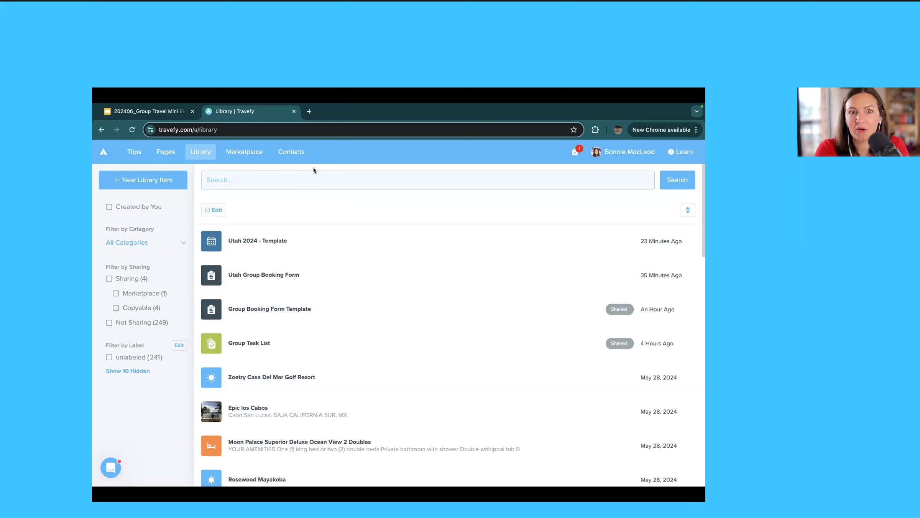